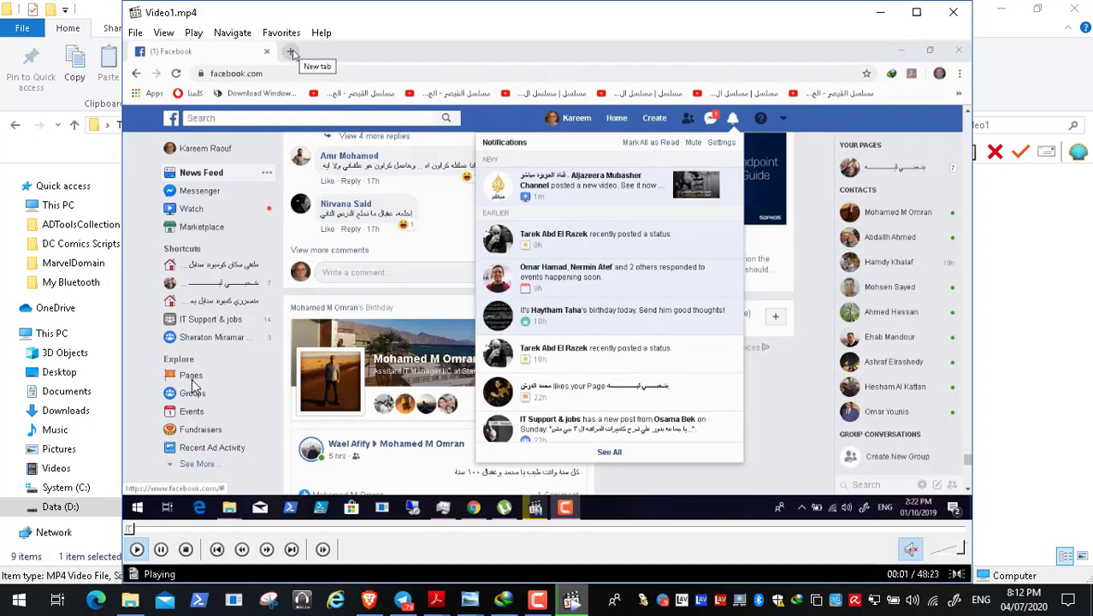
- Switch the Video1.mp4 playback in Media Player Classic to full screen
double_click(195, 386)
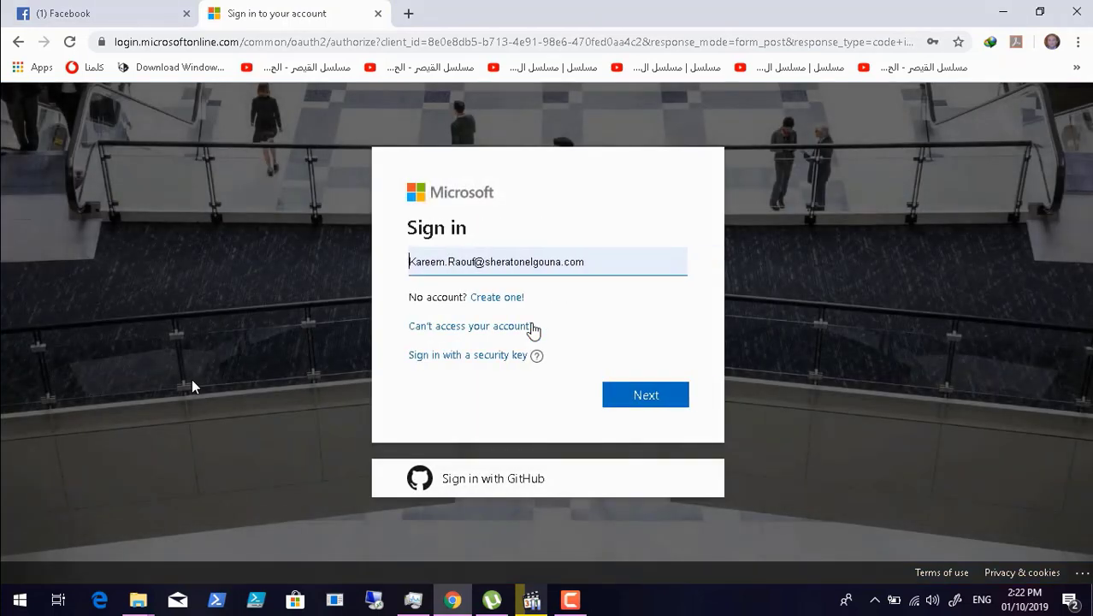
- Correct the sign-in e-mail address's domain to outlook.com and submit it
left_click(588, 261)
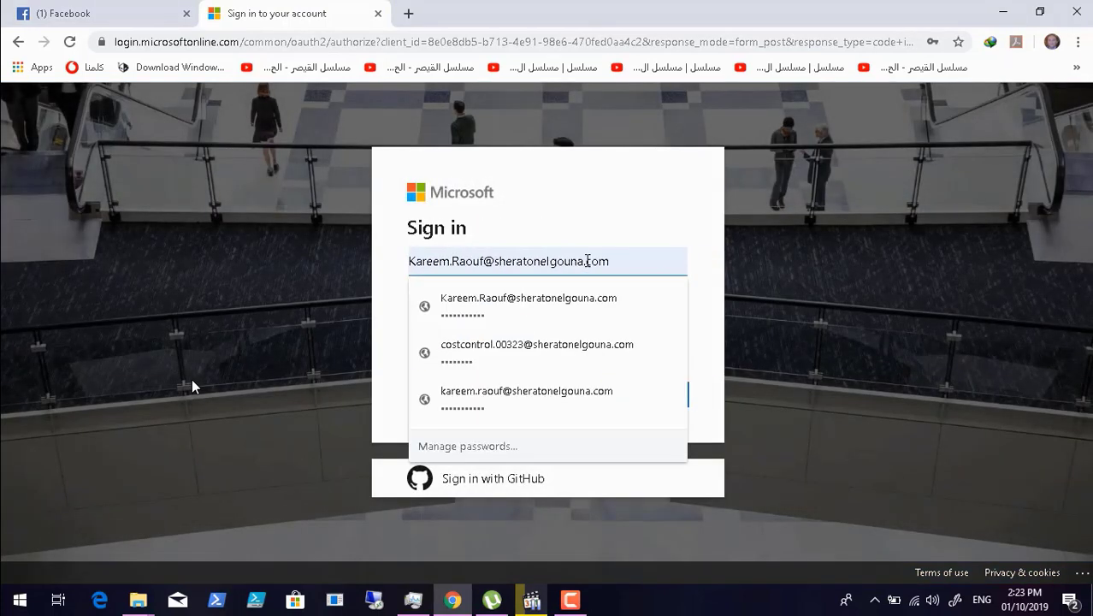
key("BackSpace")
key("BackSpace")
key("BackSpace")
key("BackSpace")
key("BackSpace")
key("BackSpace")
key("BackSpace")
key("BackSpace")
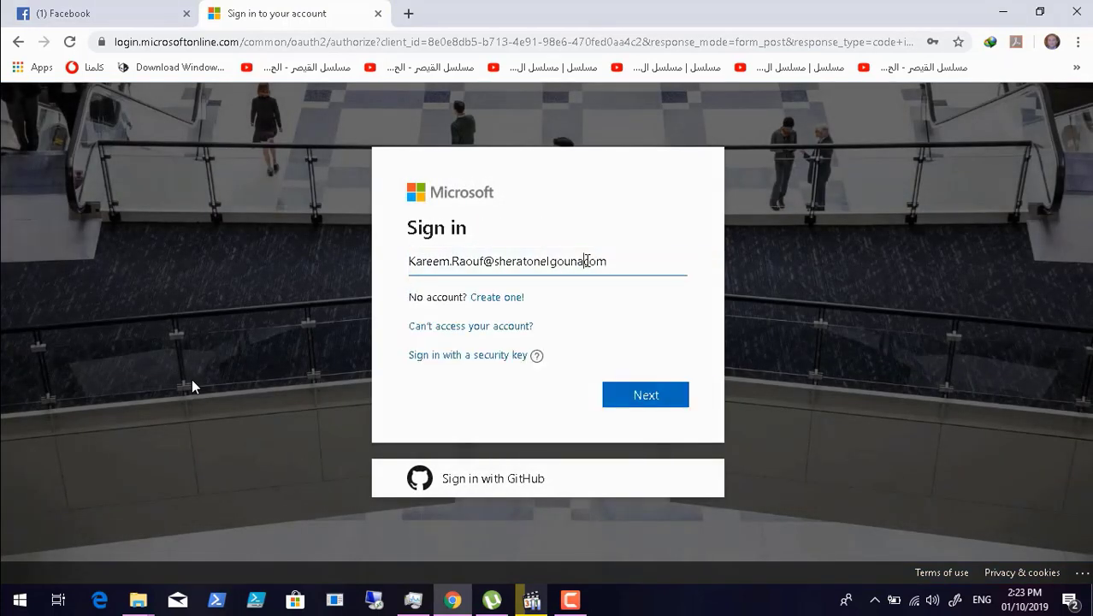
key("BackSpace")
key("Right")
key("Right")
key("Right")
key("BackSpace")
key("BackSpace")
key("BackSpace")
key("BackSpace")
key("BackSpace")
key("BackSpace")
key("BackSpace")
key("BackSpace")
key("BackSpace")
key("BackSpace")
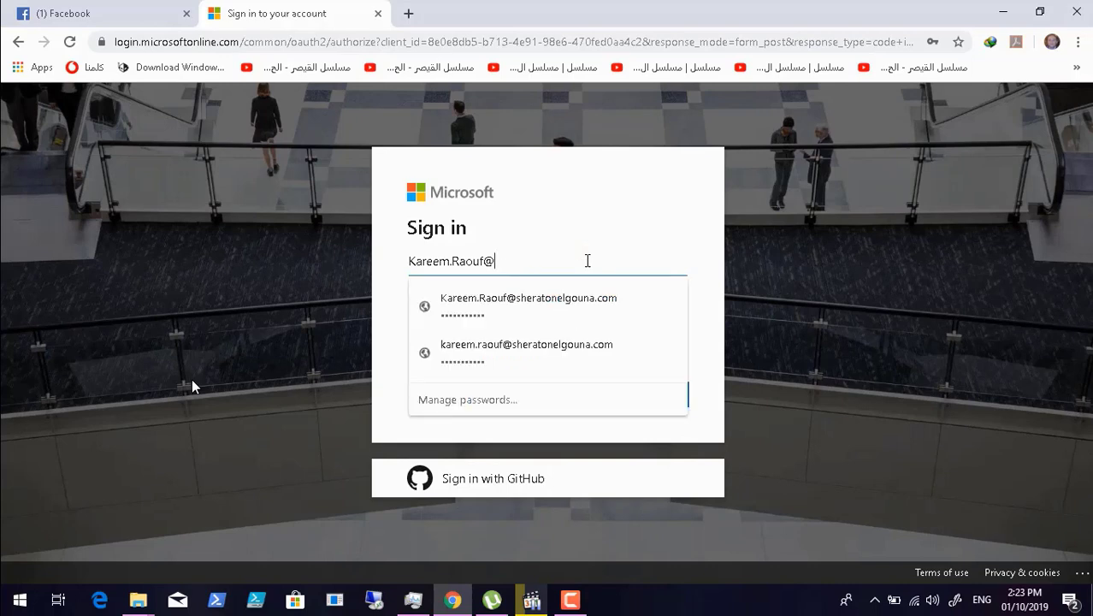
type("outlook")
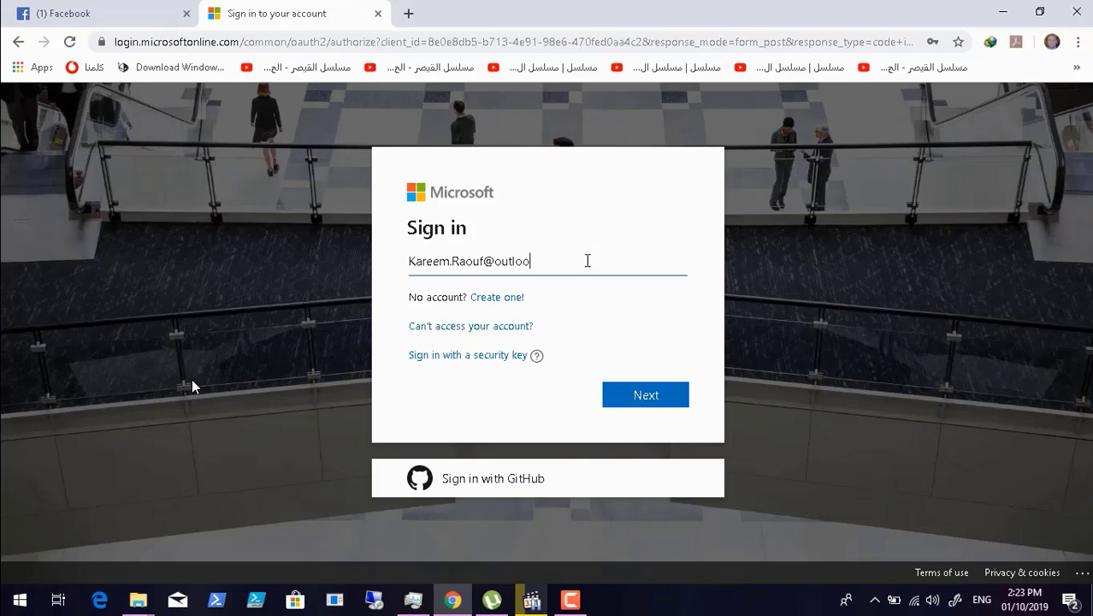
type(".com")
left_click(648, 399)
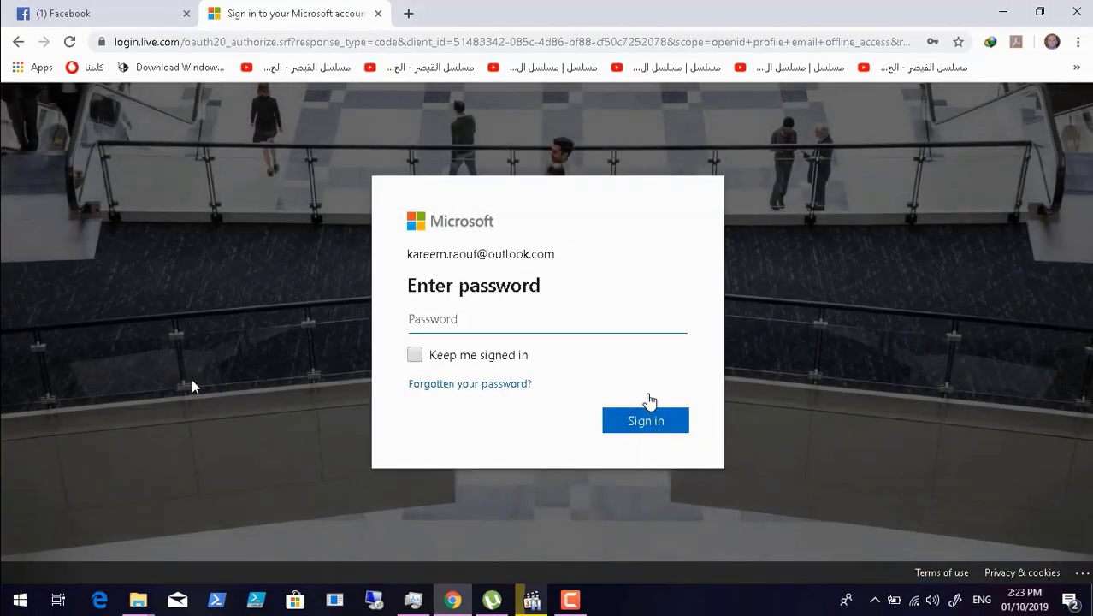
- Fill in the saved account password, keep me signed in, and sign in
left_click(477, 319)
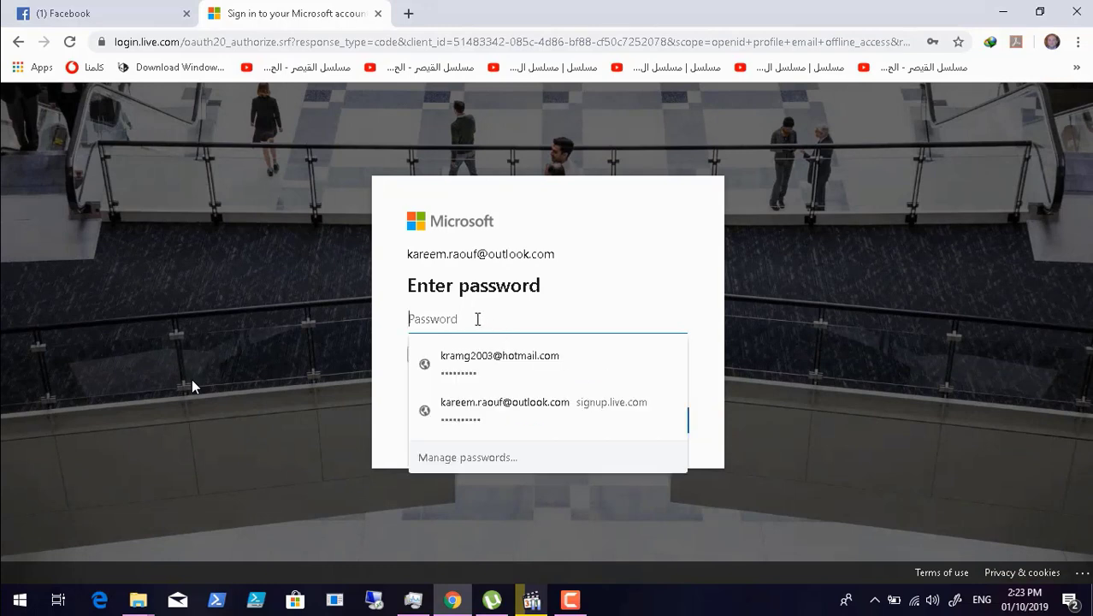
left_click(455, 409)
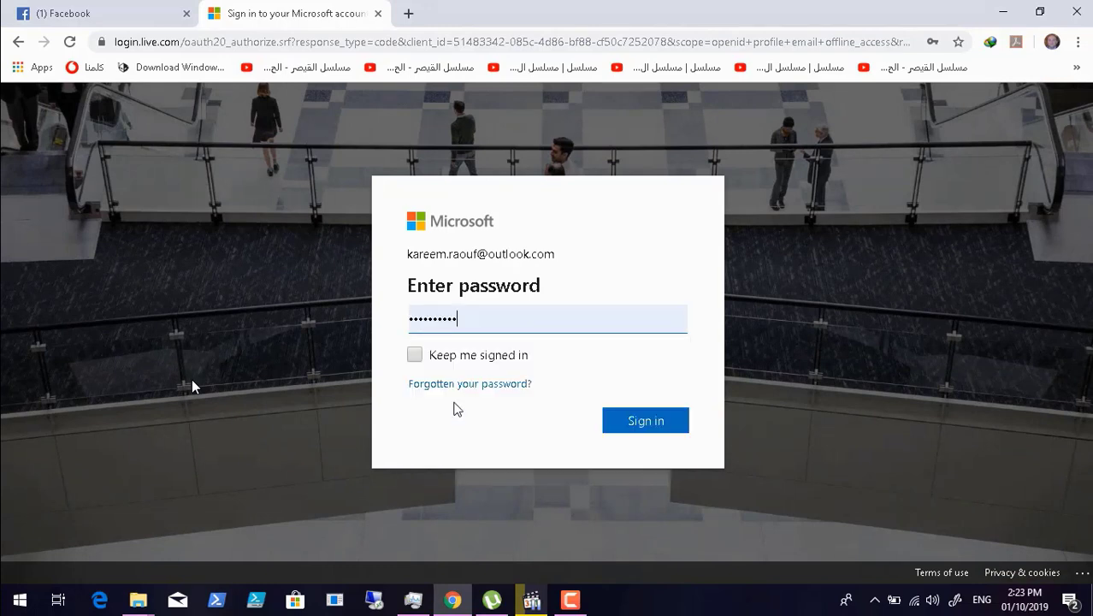
left_click(415, 355)
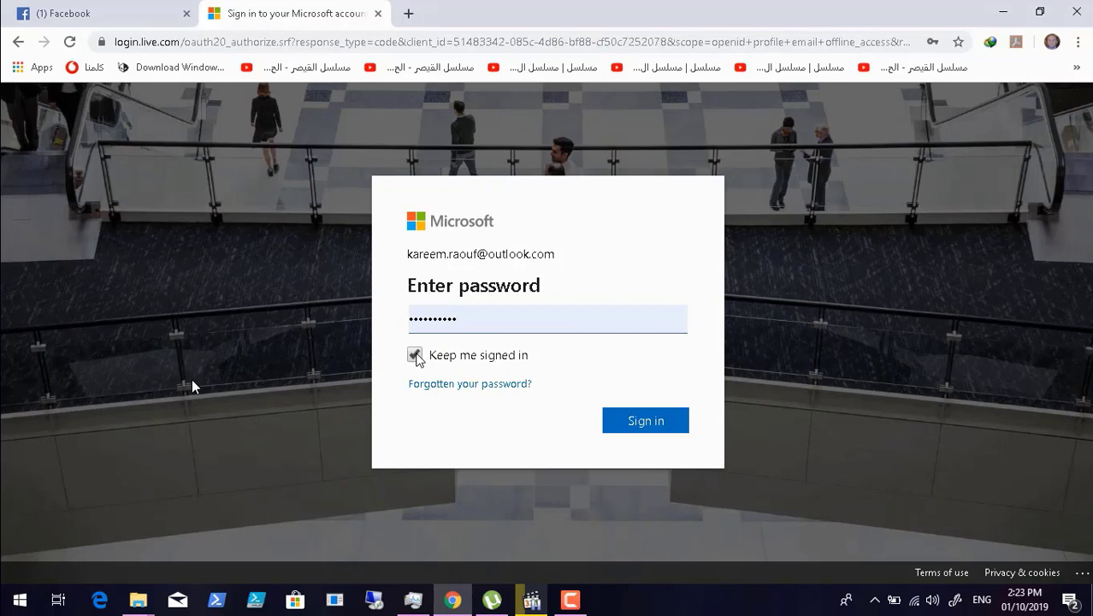
left_click(654, 422)
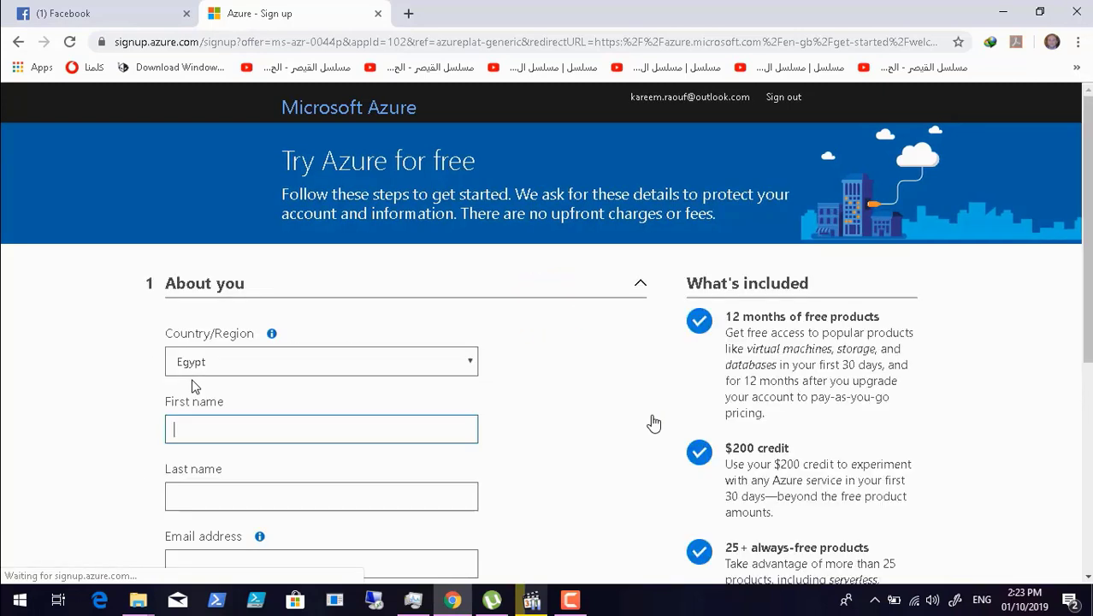
- Enter the first name and autofill the name and e-mail from saved details
type("Kareem")
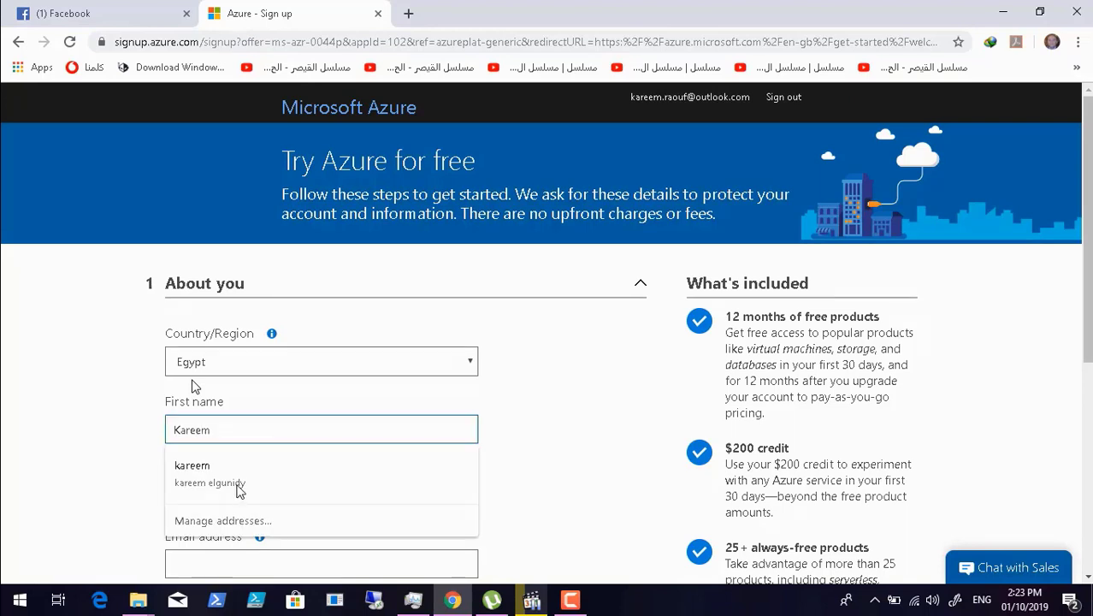
left_click(237, 484)
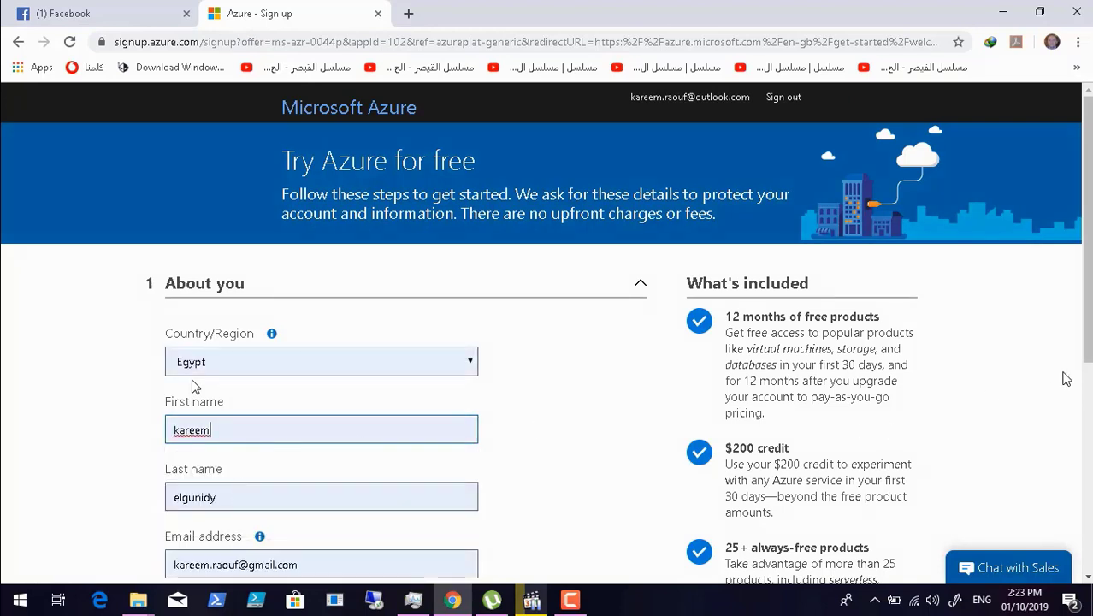
left_click_drag(1087, 352, 1087, 466)
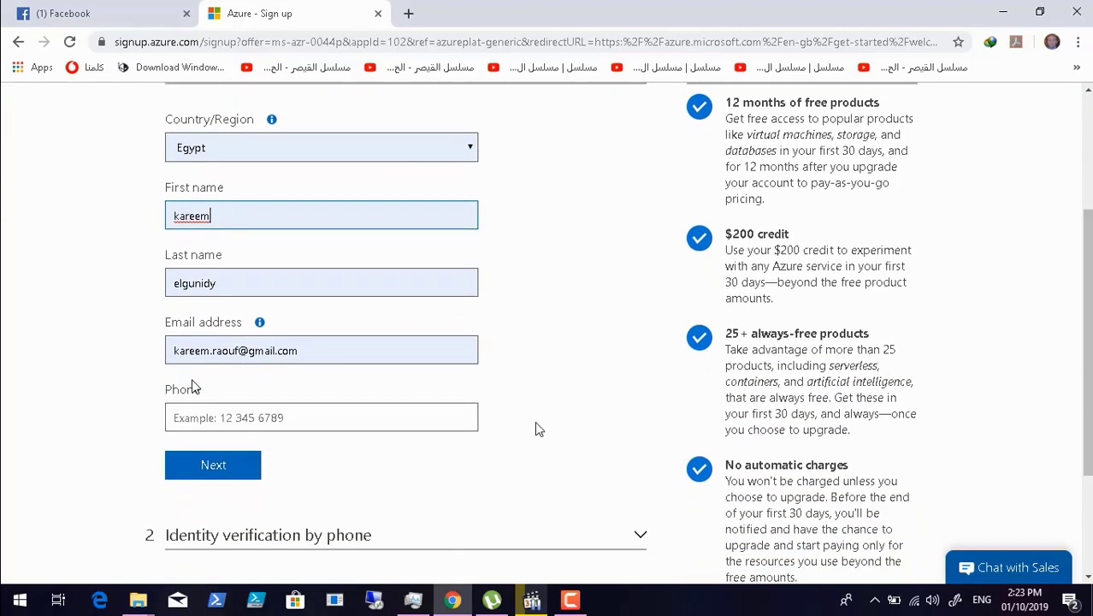
- Enter the account holder's phone number and move on toward phone verification
left_click(289, 419)
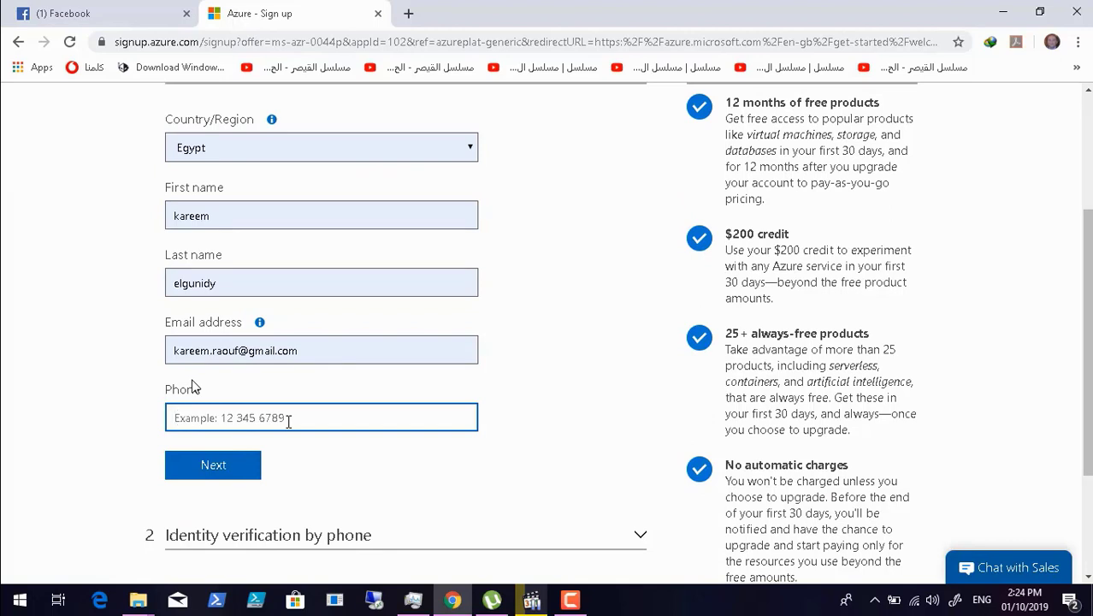
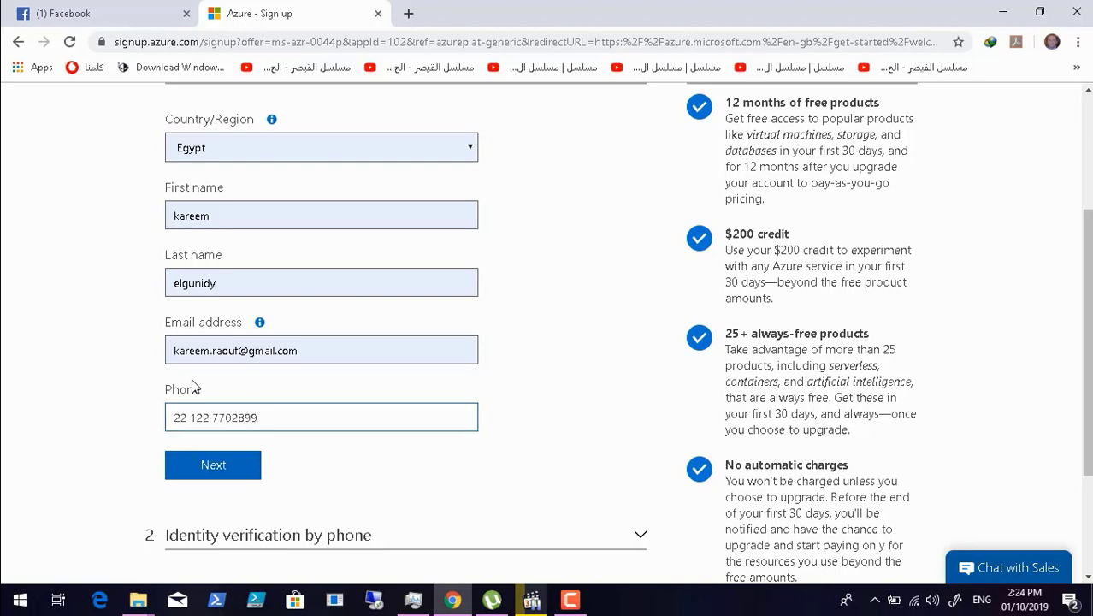
scroll(851, 477, "down", 2)
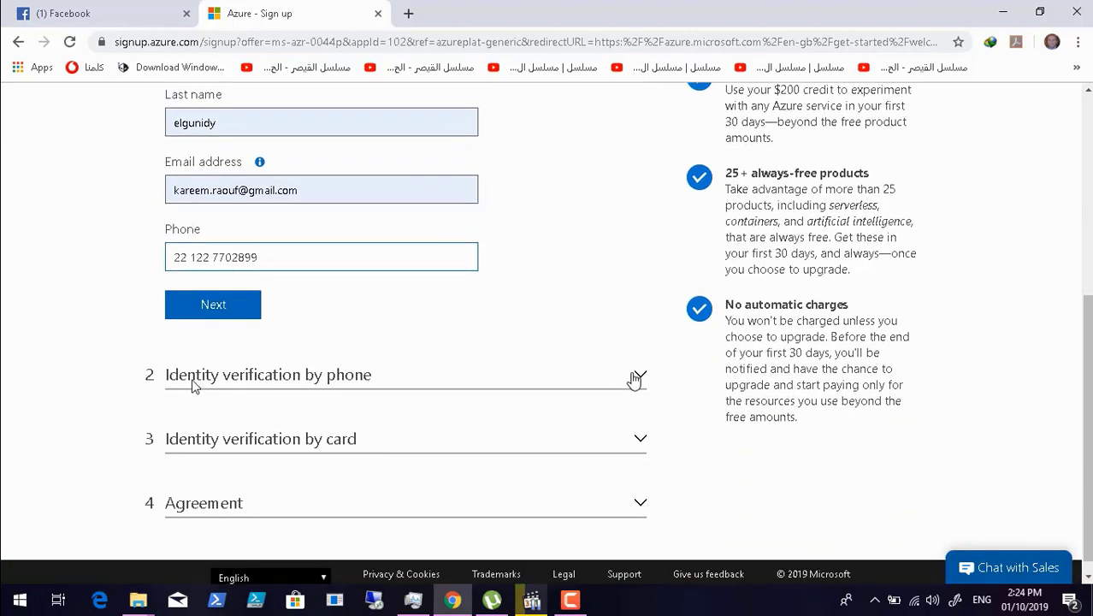
left_click(636, 378)
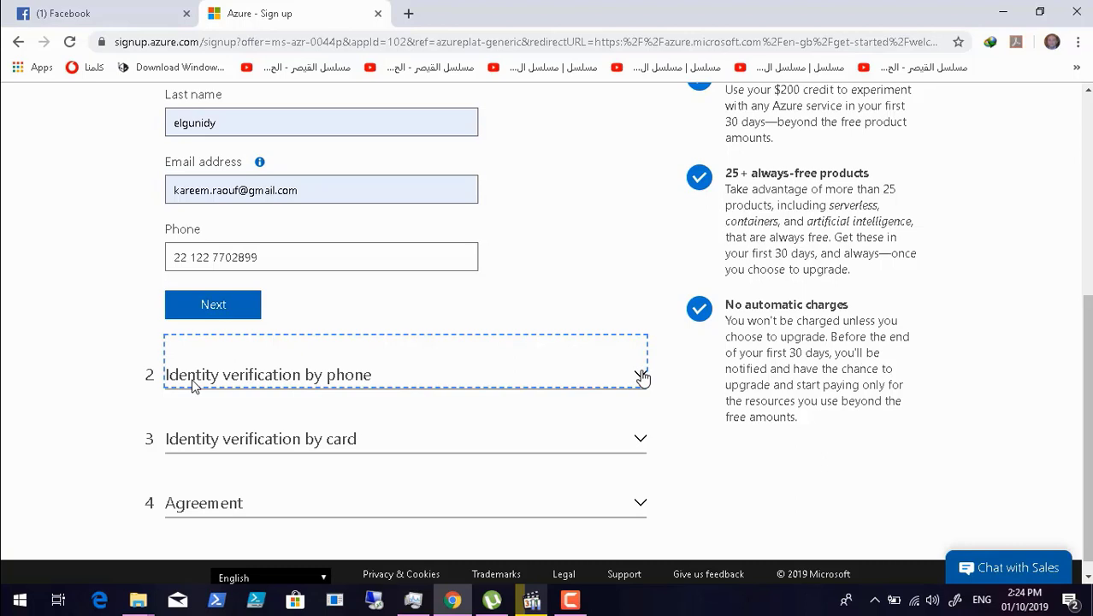
left_click(1087, 578)
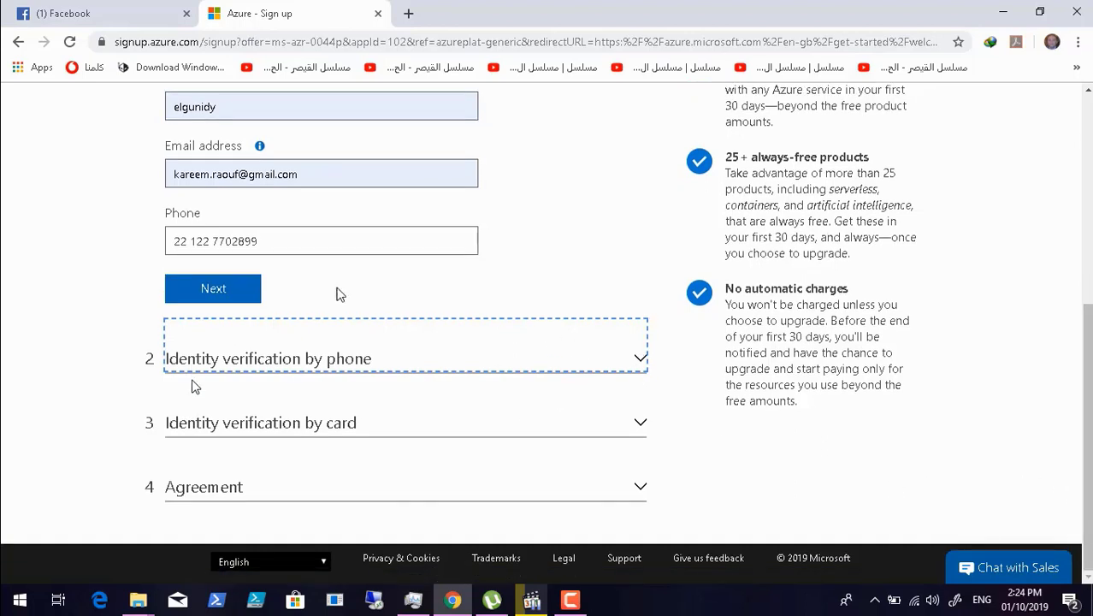
left_click(276, 282)
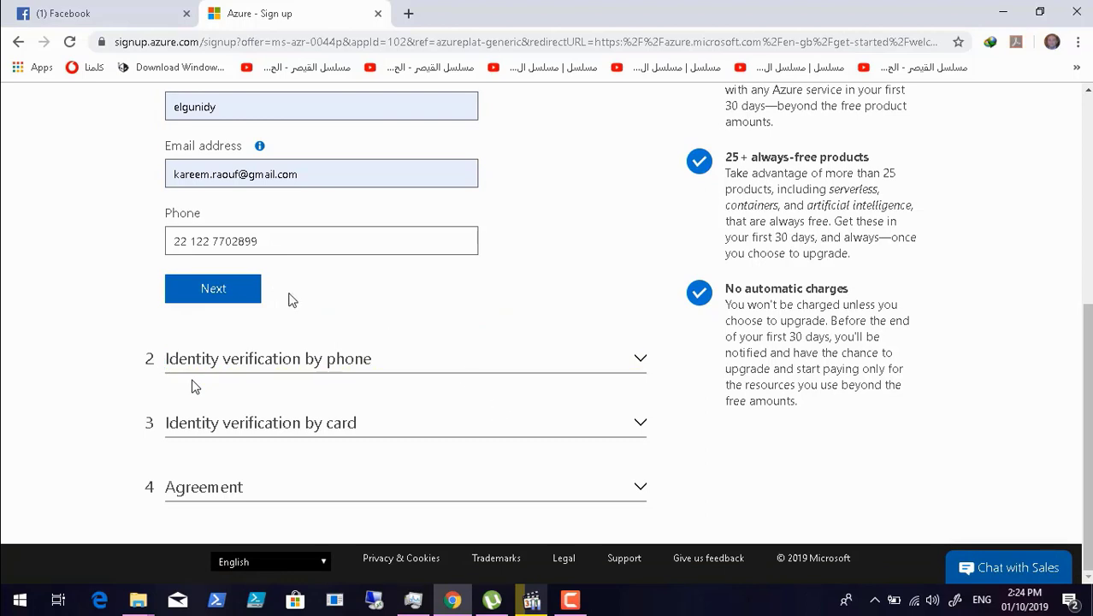
- Continue to identity verification and correct the phone number there
left_click(222, 295)
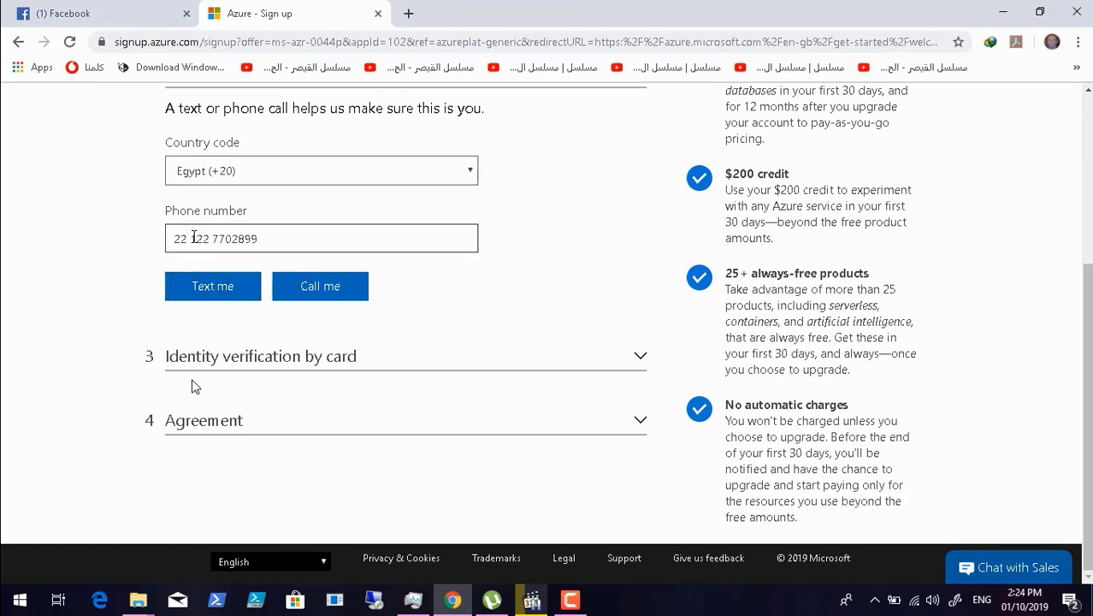
left_click(192, 238)
left_click(224, 291)
key("BackSpace")
key("BackSpace")
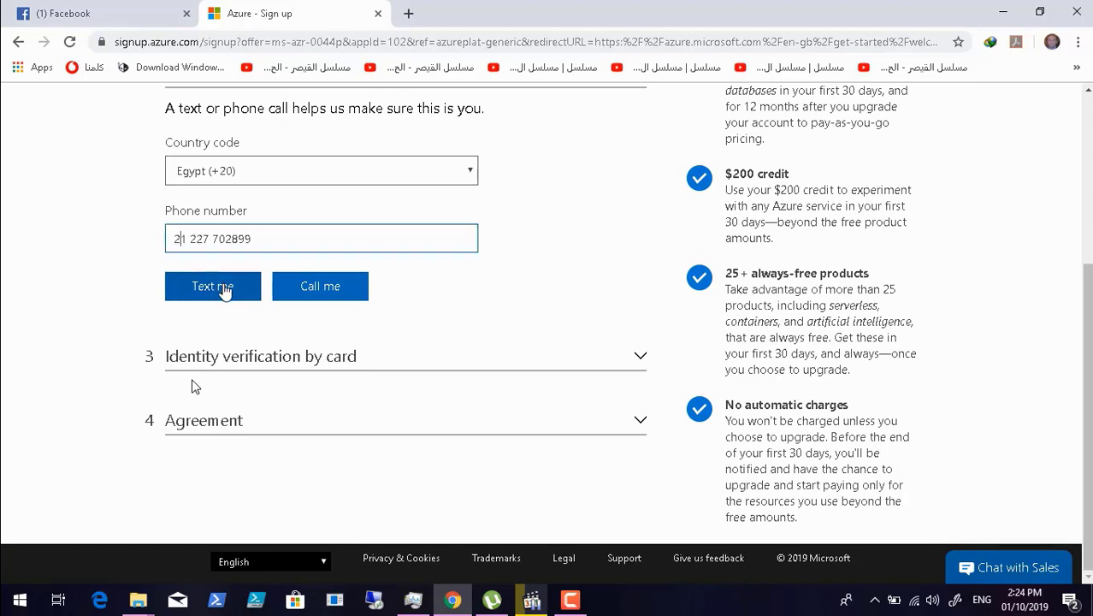
type("0")
key("Right")
type("2")
key("Right")
left_click(300, 235)
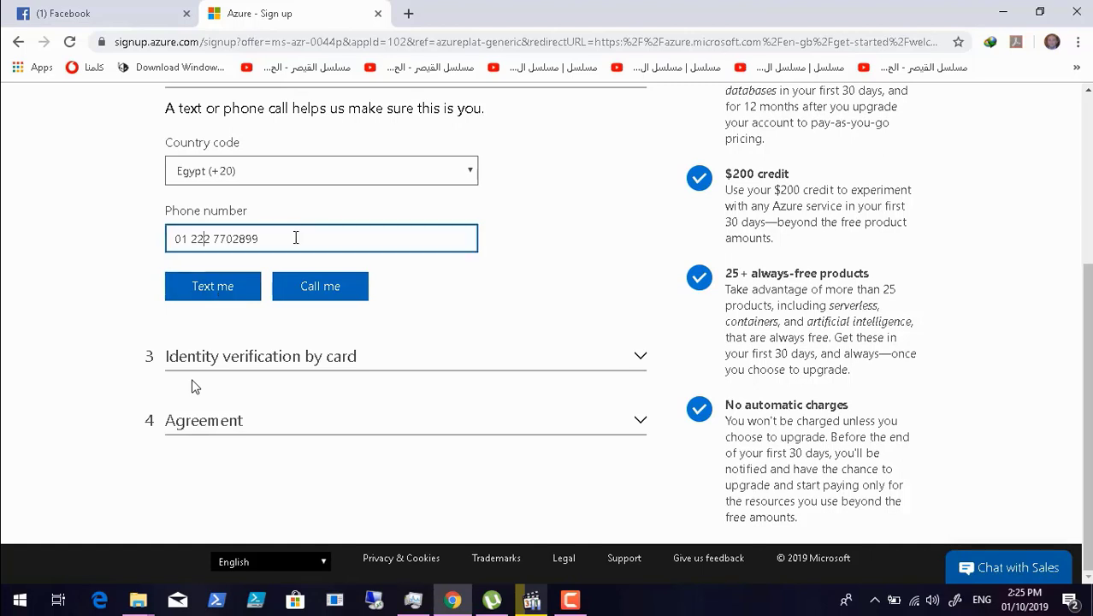
key("BackSpace")
key("BackSpace")
key("BackSpace")
key("BackSpace")
key("BackSpace")
key("BackSpace")
key("BackSpace")
key("BackSpace")
key("BackSpace")
key("BackSpace")
key("BackSpace")
key("BackSpace")
key("BackSpace")
key("BackSpace")
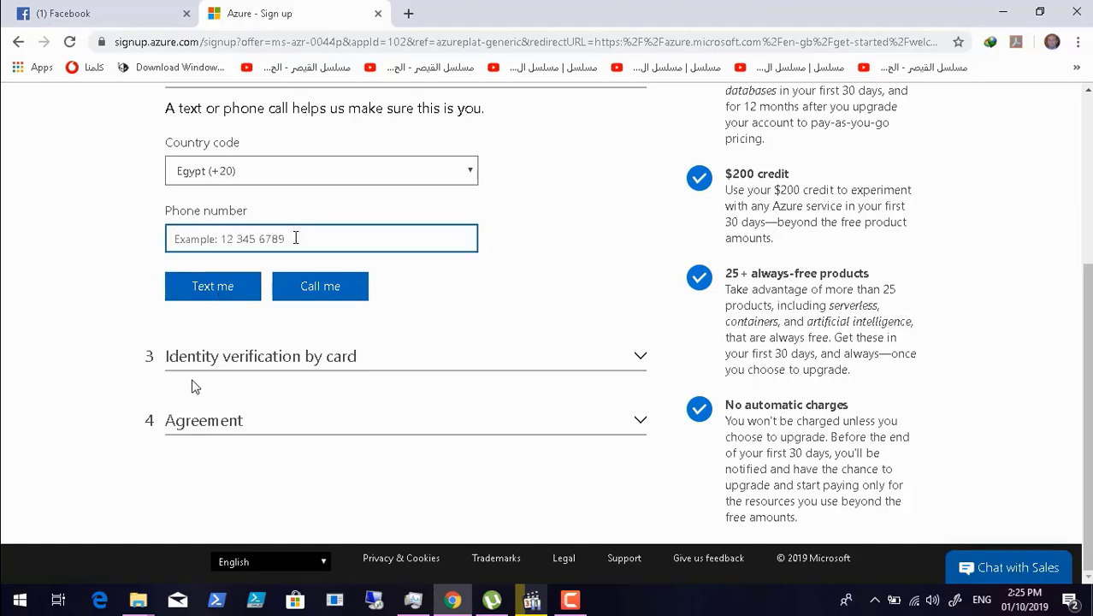
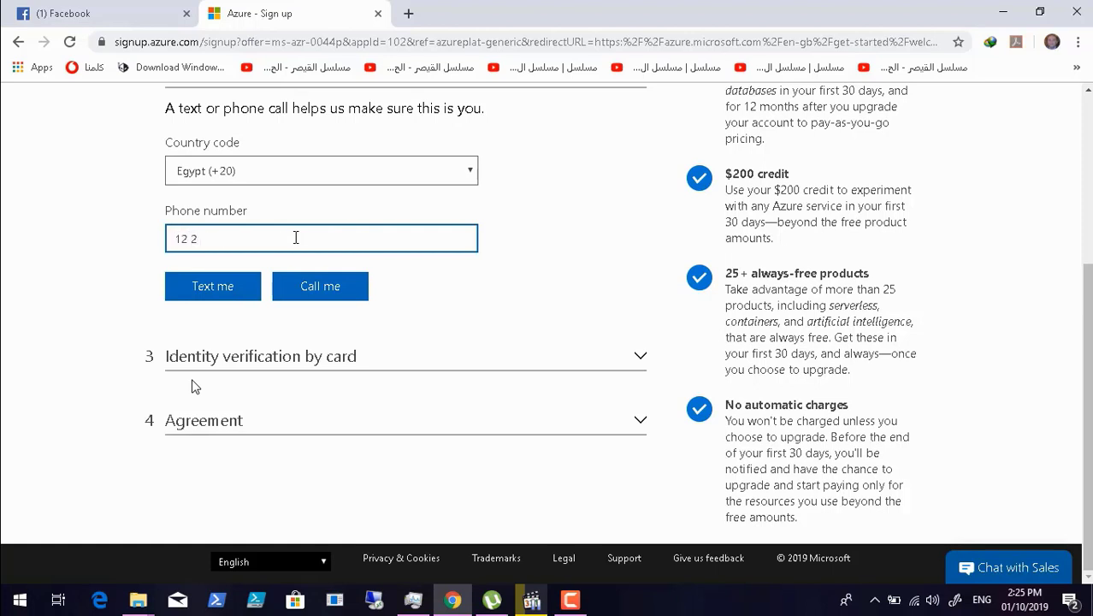
- Request the verification code by text and submit the received code
left_click(233, 292)
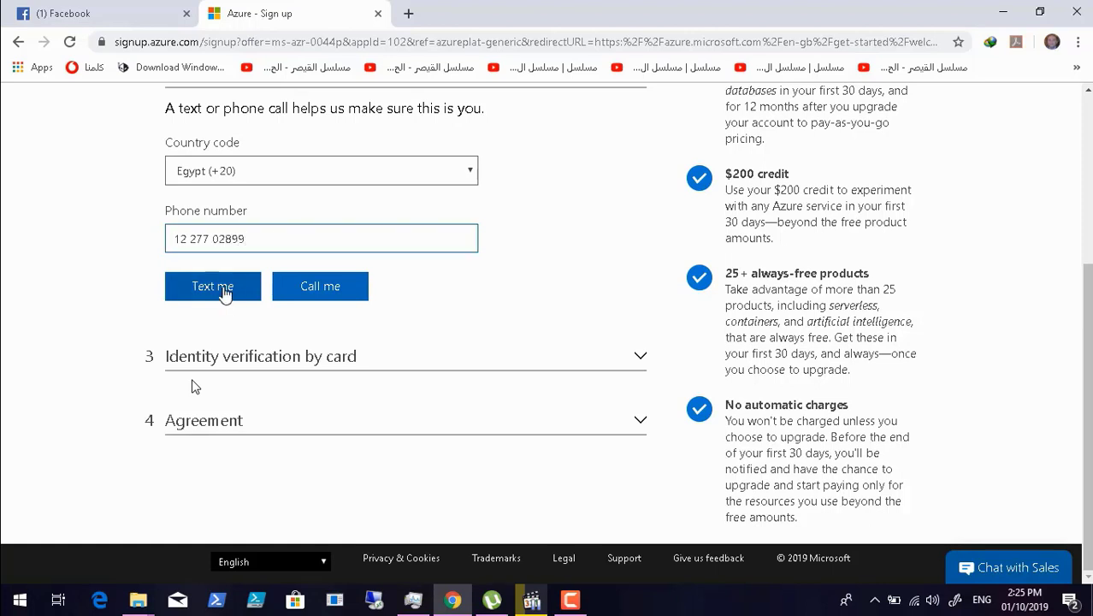
left_click(224, 293)
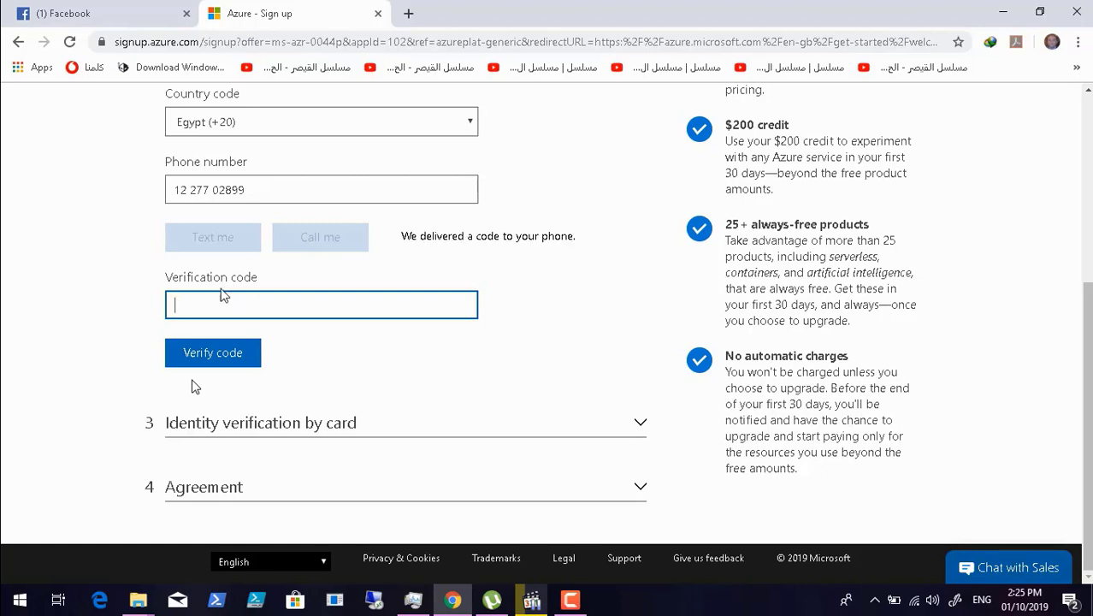
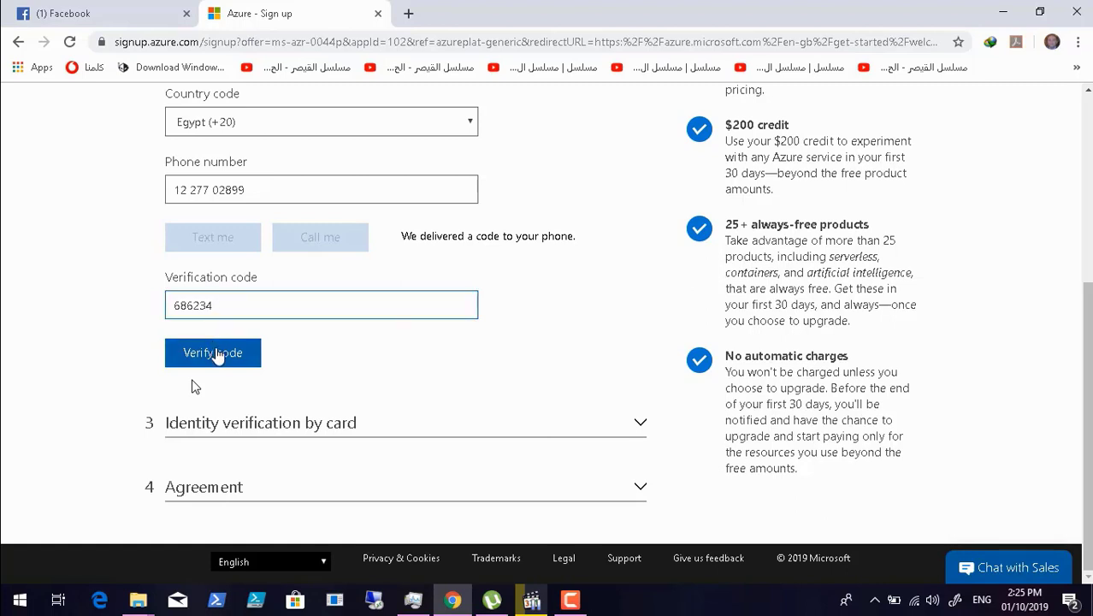
left_click(218, 354)
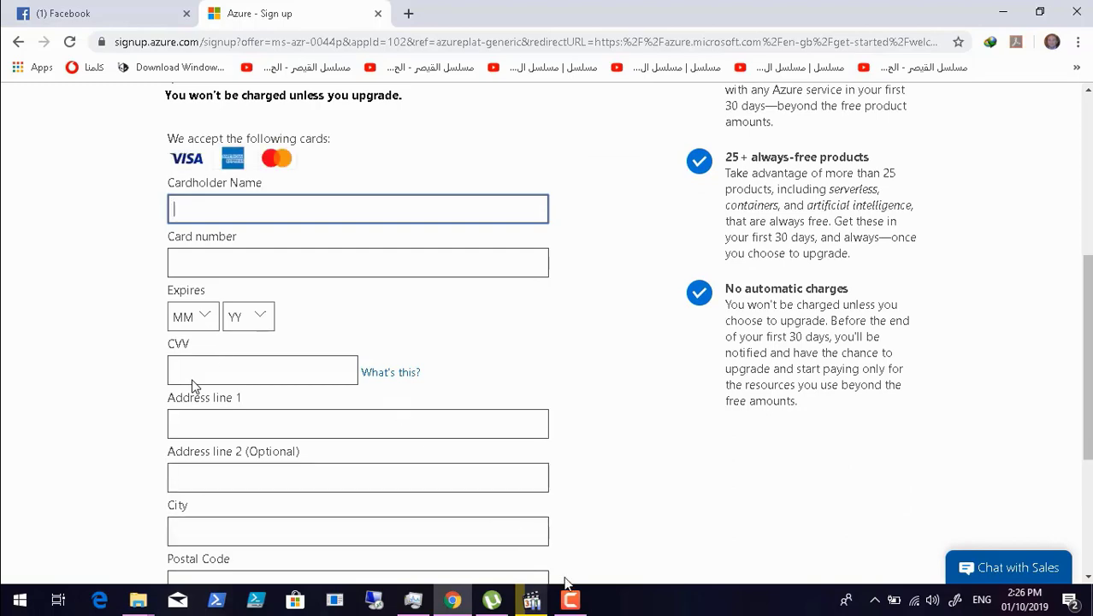
- Agree to the subscription agreement and submit the free-account sign-up
left_click(571, 601)
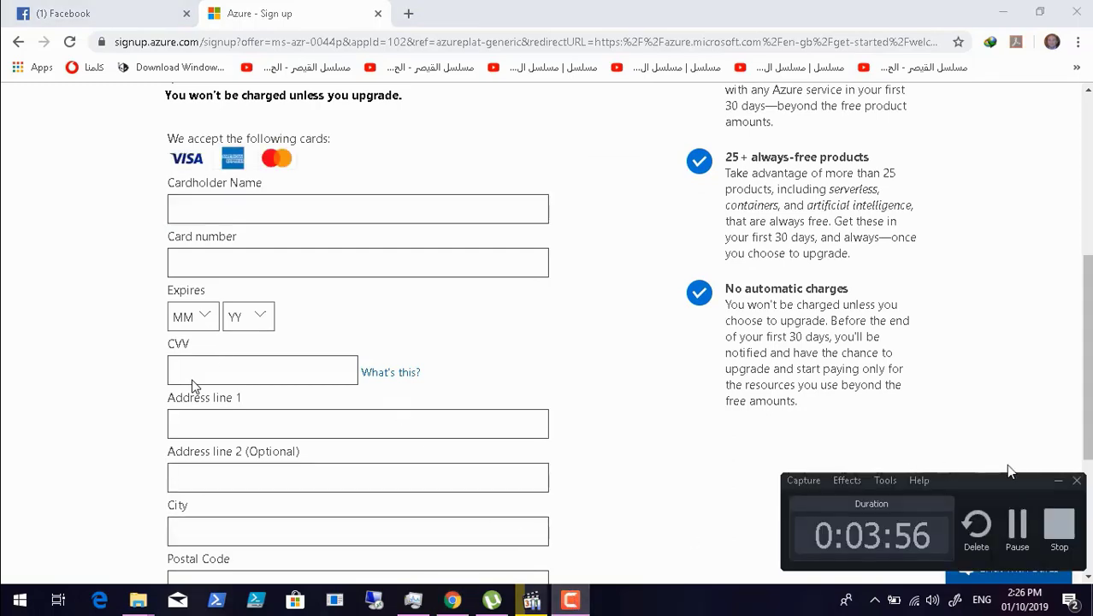
left_click(1018, 523)
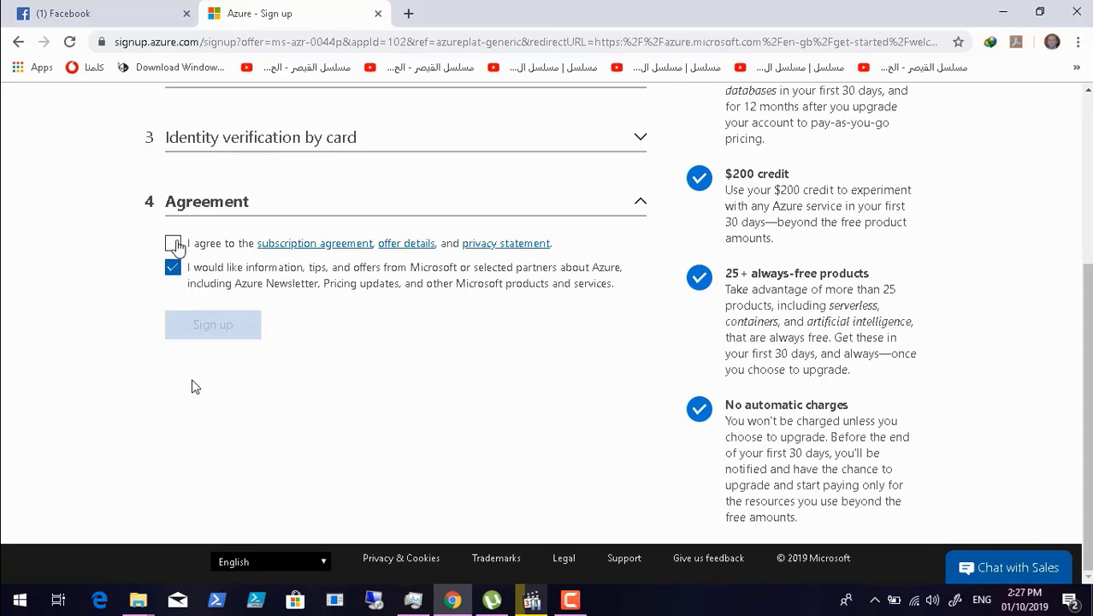
left_click(174, 244)
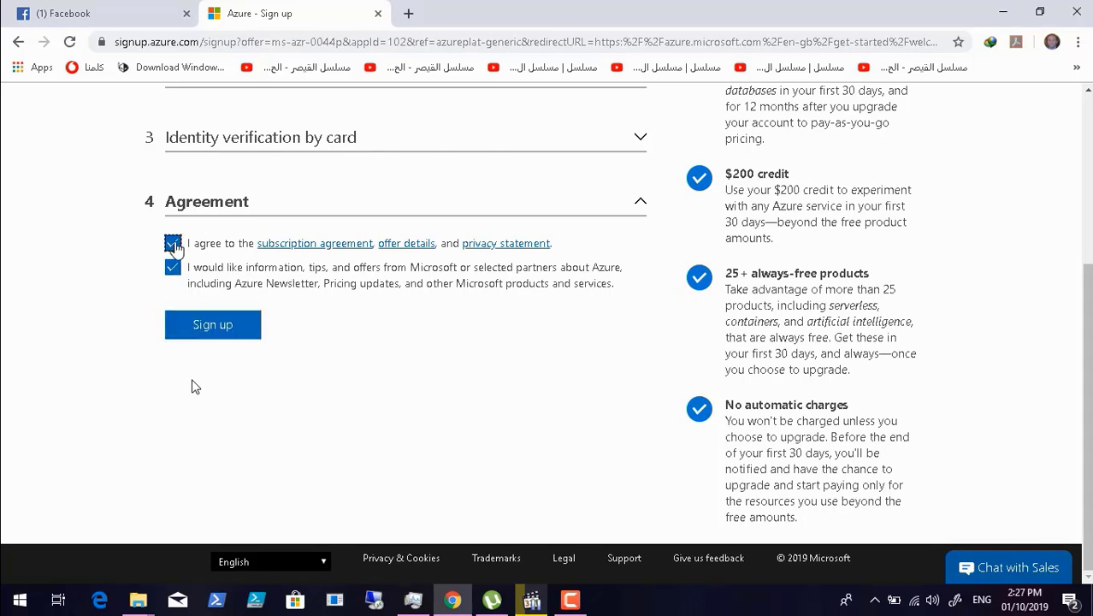
left_click(230, 335)
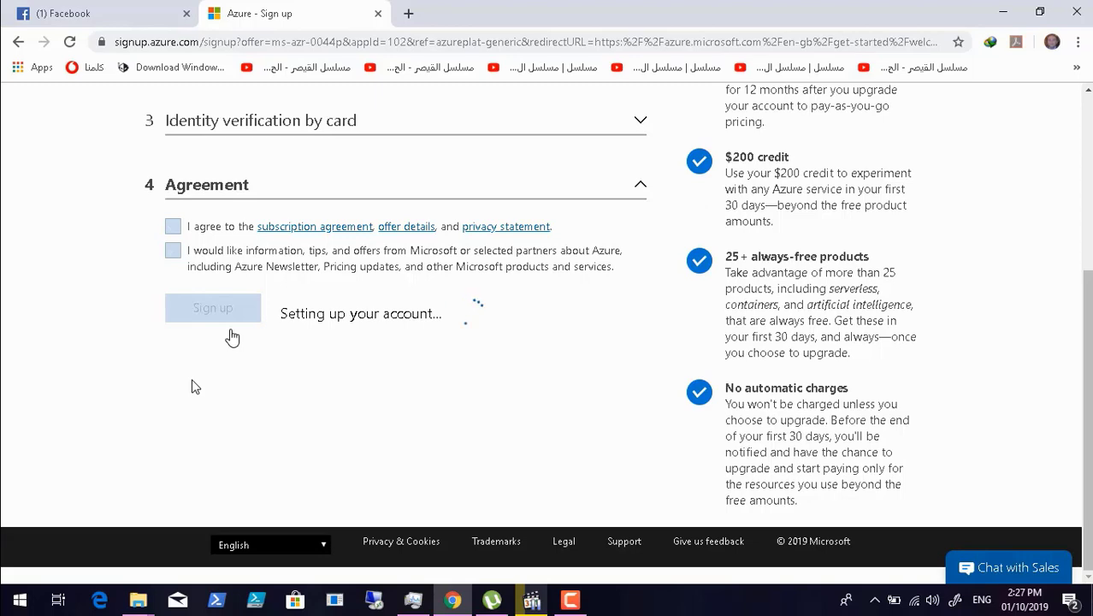
scroll(195, 386, "up", 3)
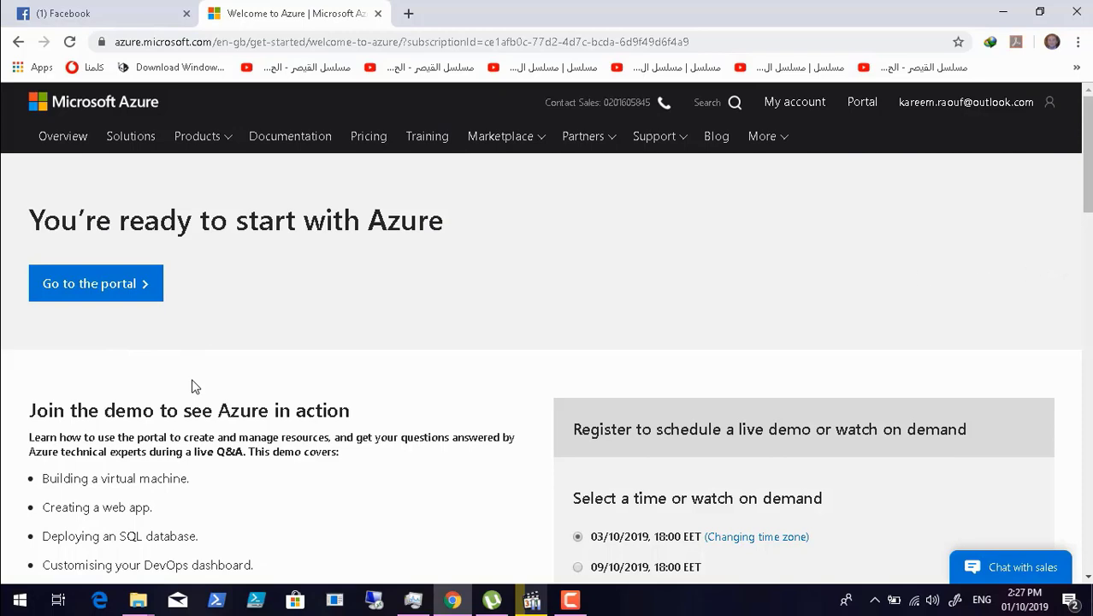
scroll(195, 386, "down", 5)
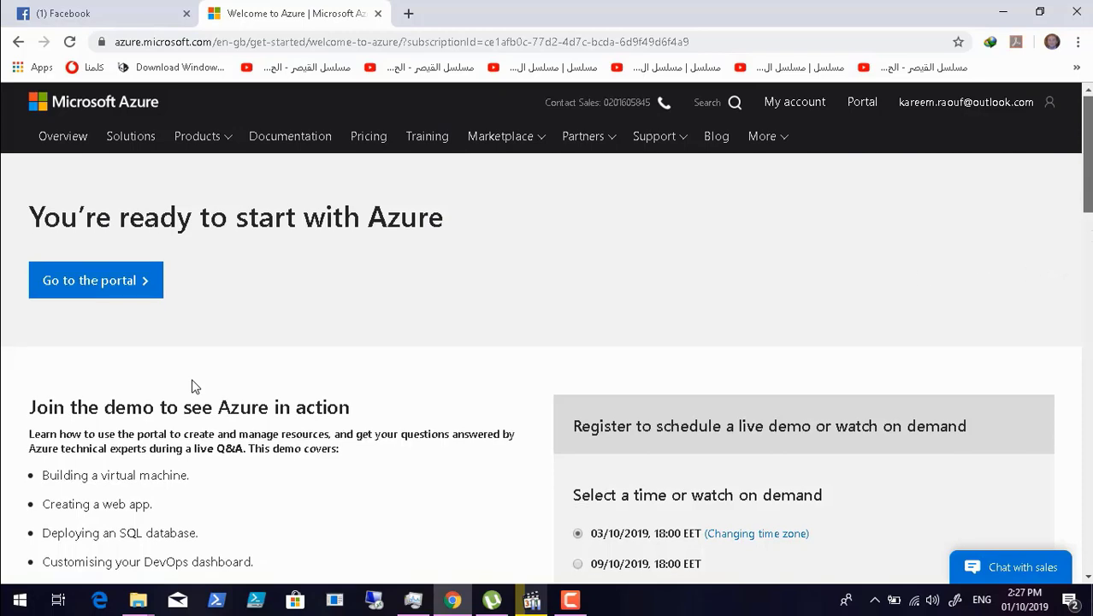
scroll(195, 386, "up", 5)
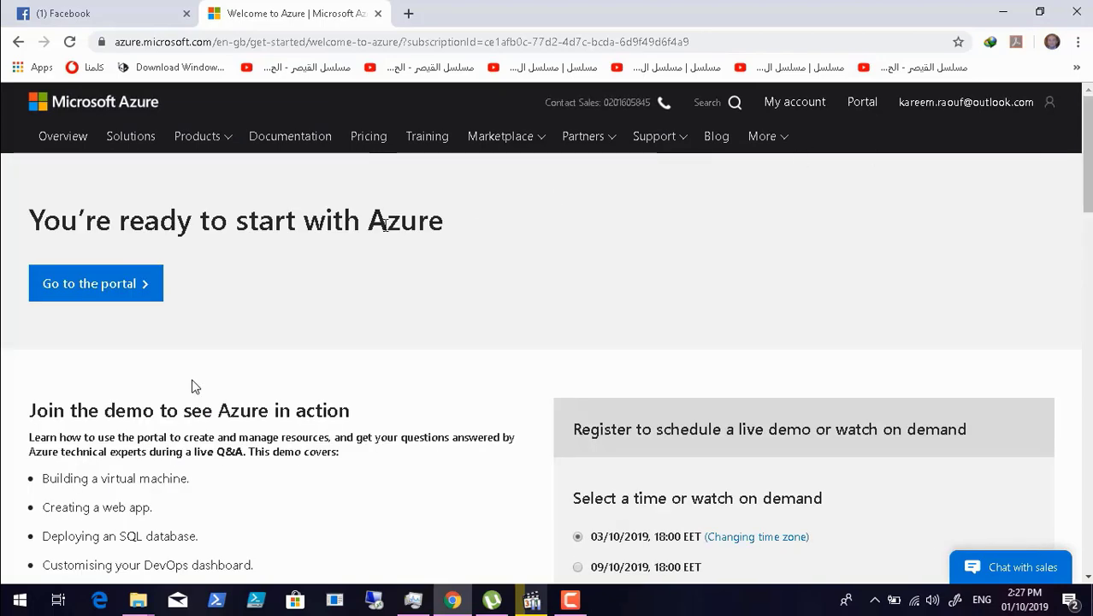
left_click(115, 287)
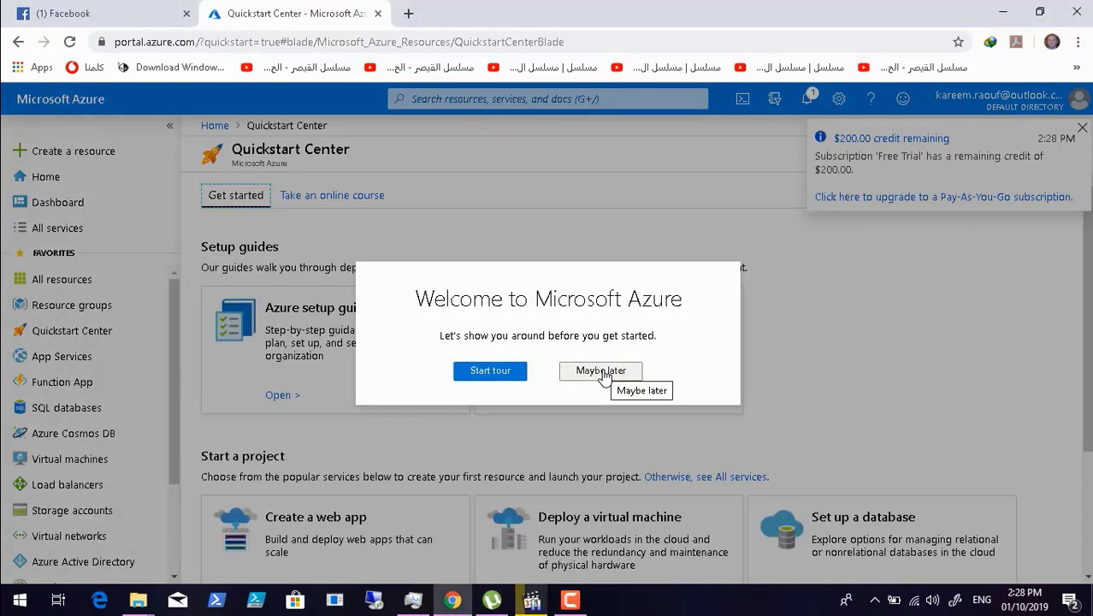
mouse_move(100, 567)
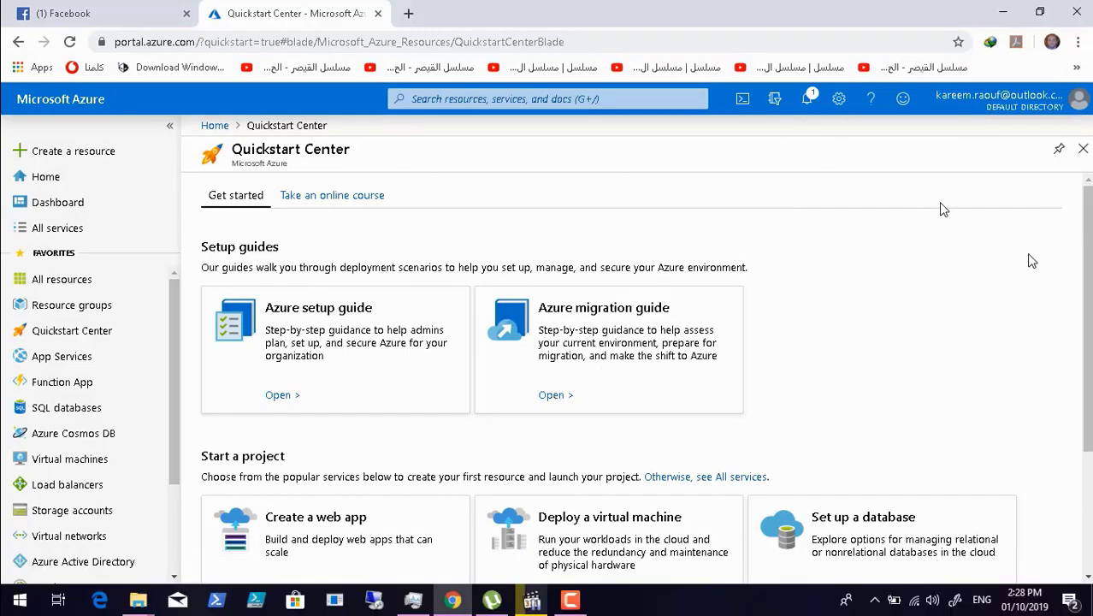
key("space")
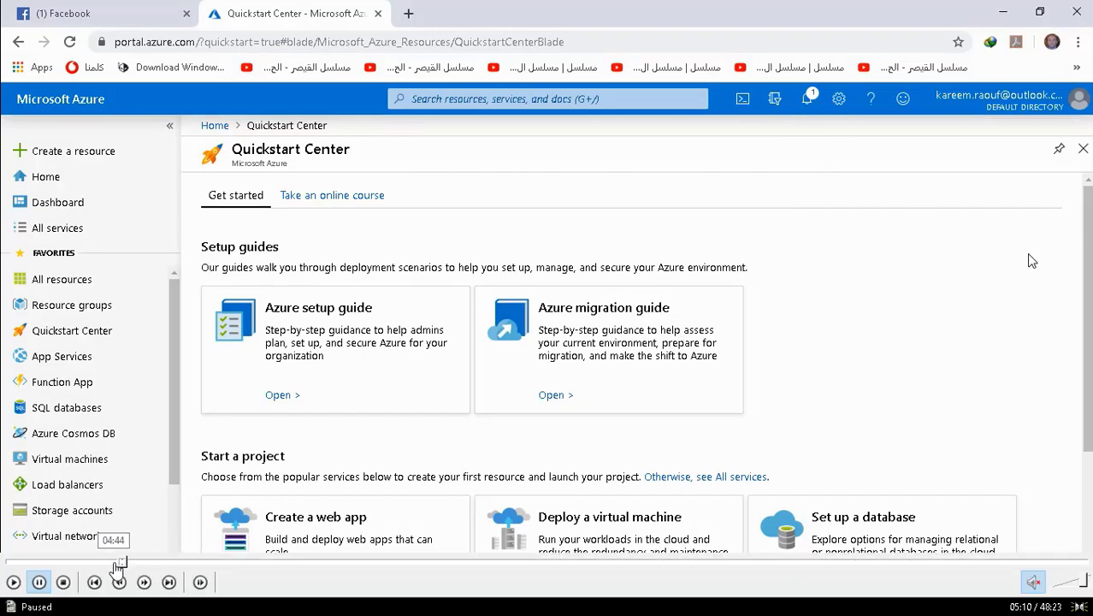
left_click(118, 563)
left_click(110, 562)
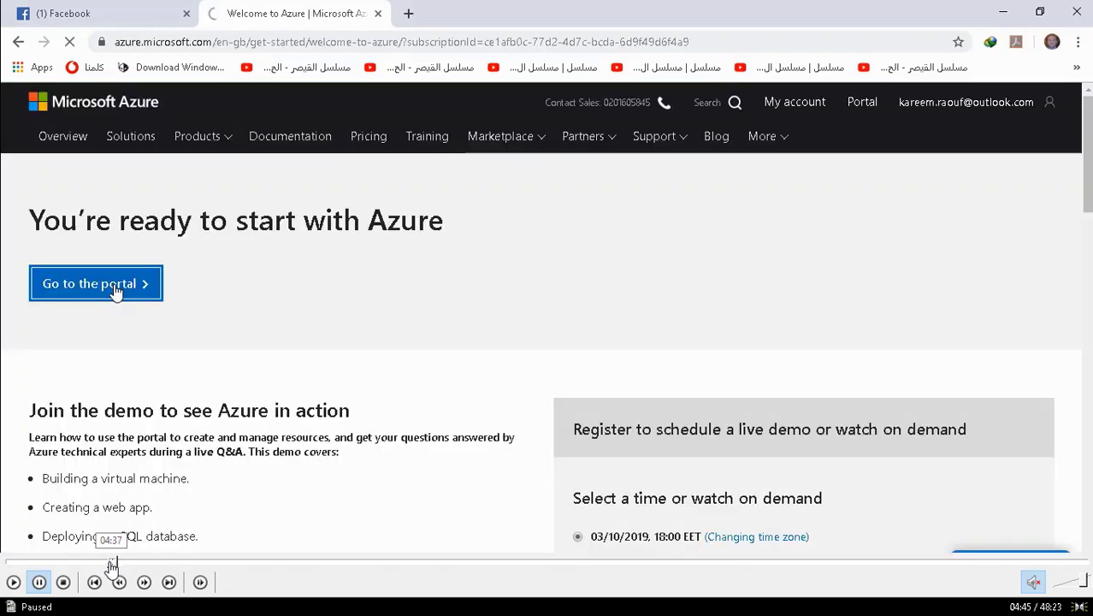
left_click(108, 562)
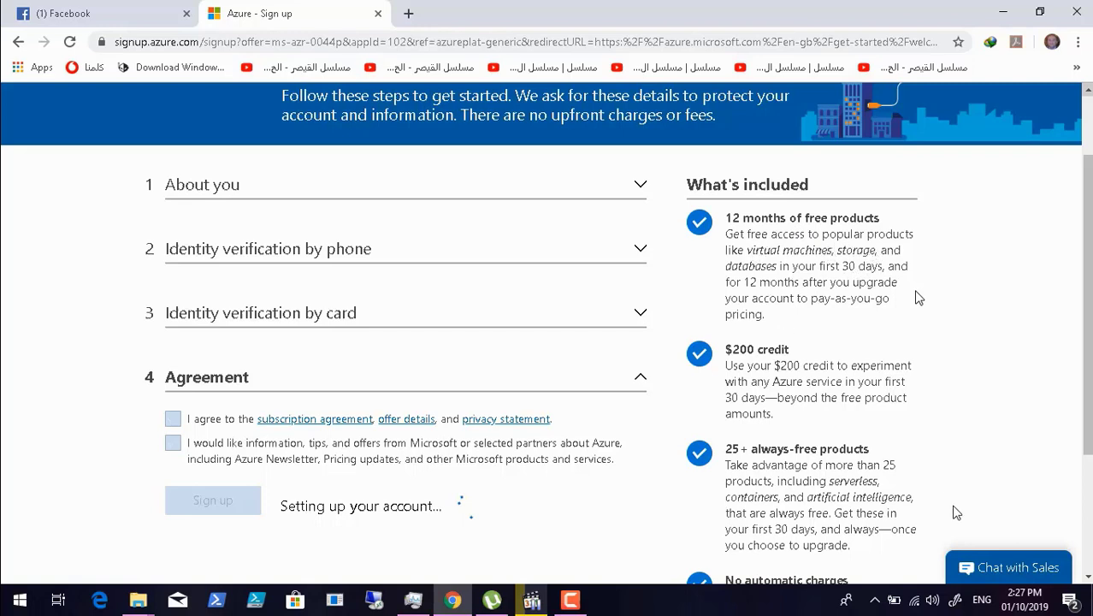
- Resume the video until the 'You're ready to start with Azure' page loads
mouse_move(1033, 582)
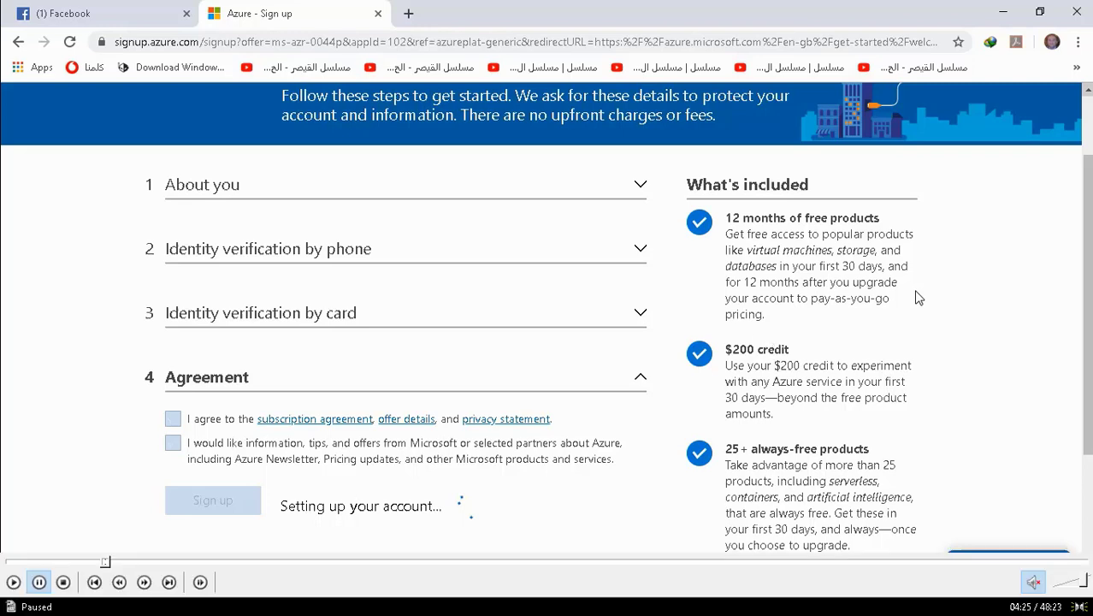
left_click(13, 584)
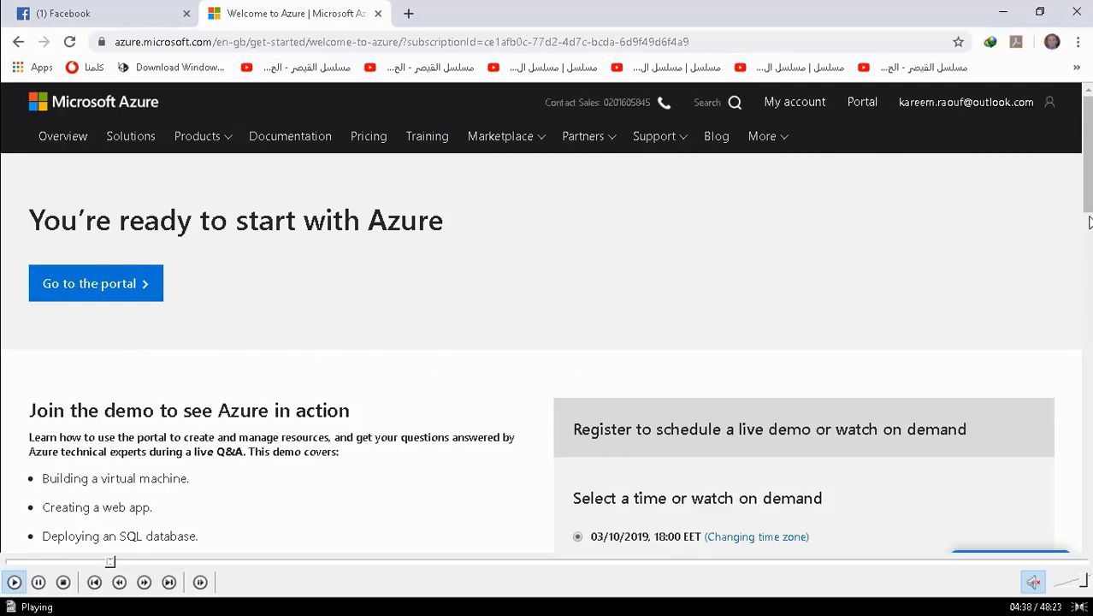
- Go to the Azure portal's Quickstart Center, briefly leaving and restoring full-screen video
scroll(344, 297, "down", 7)
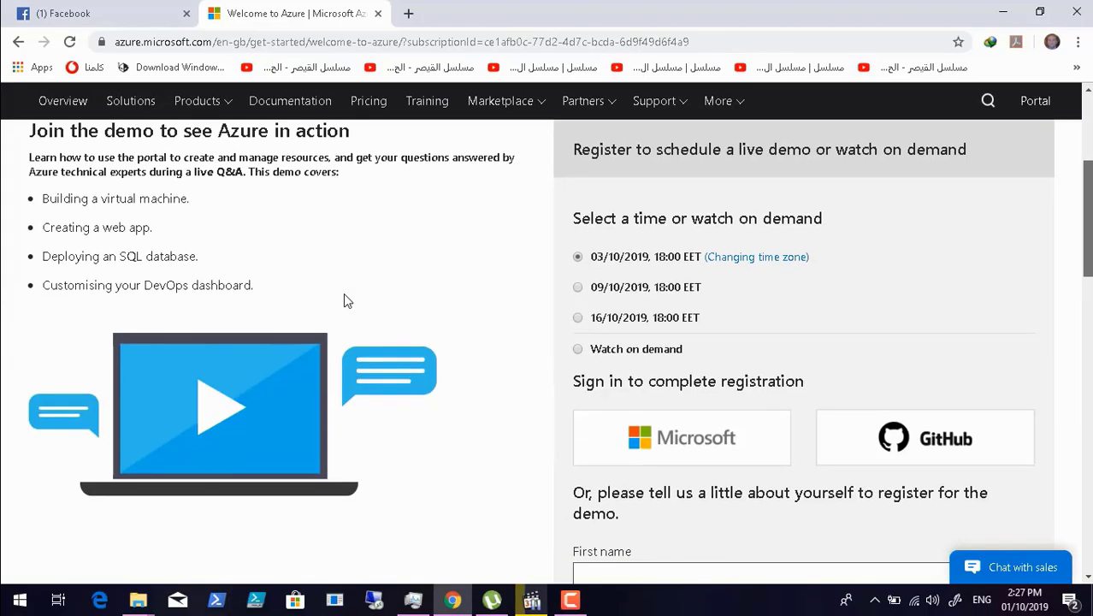
scroll(347, 301, "up", 8)
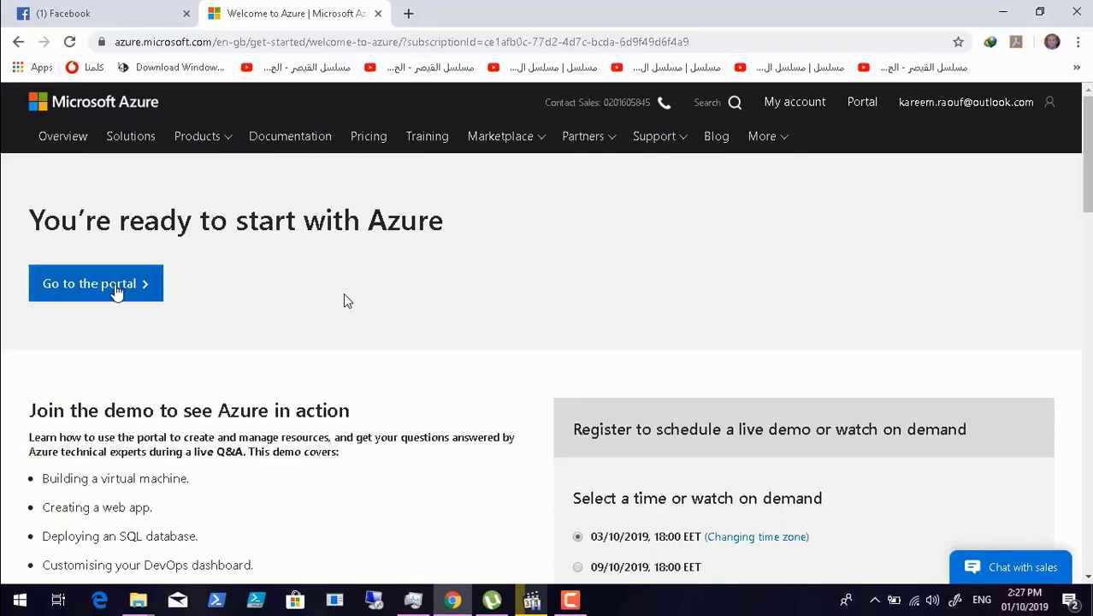
left_click(115, 288)
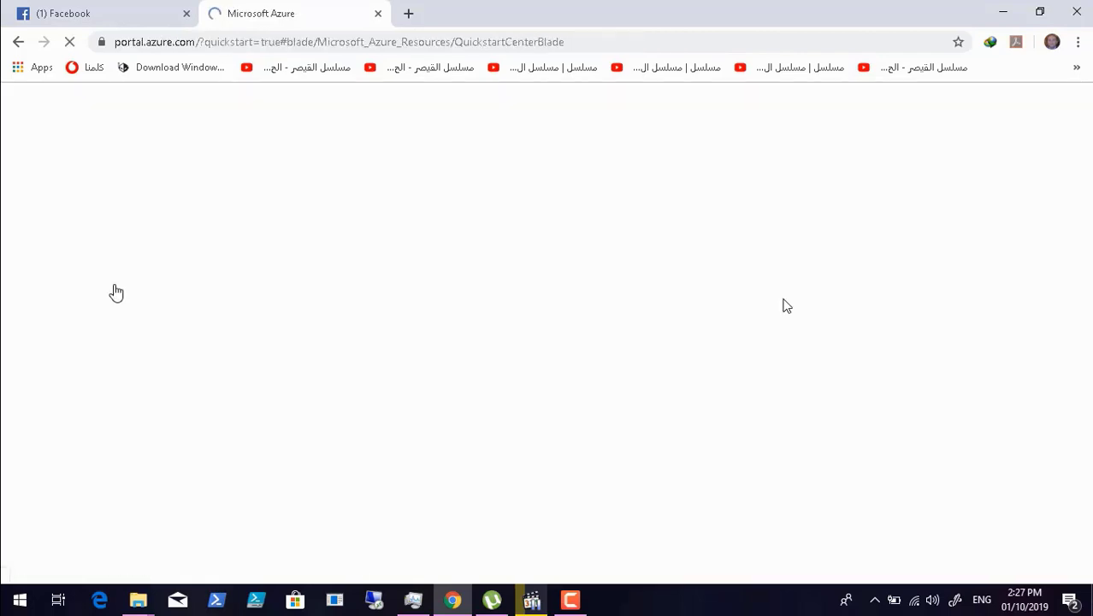
double_click(784, 306)
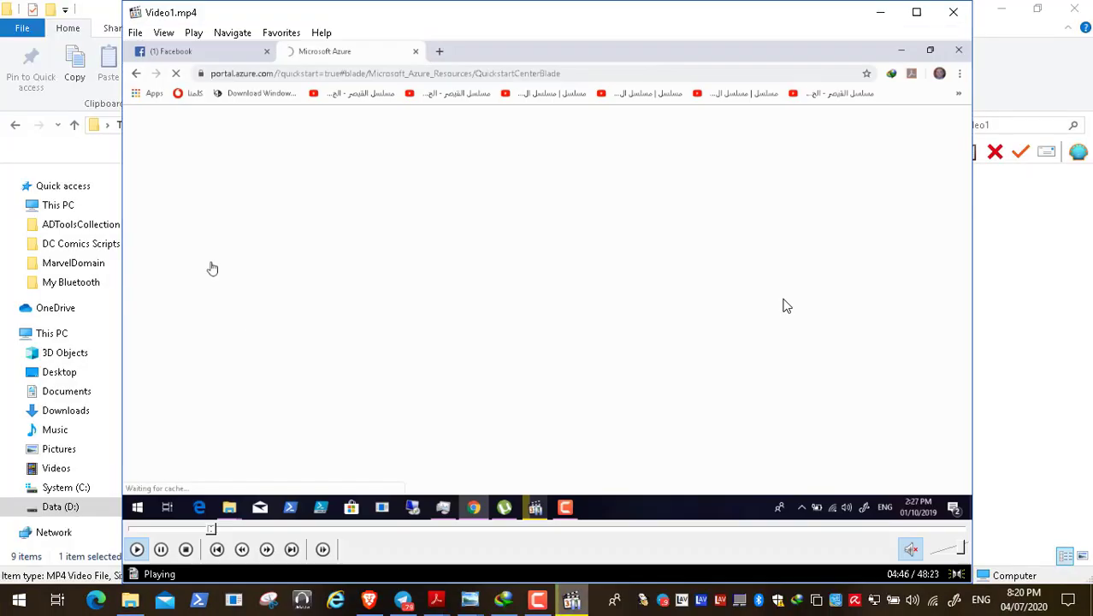
left_click(537, 599)
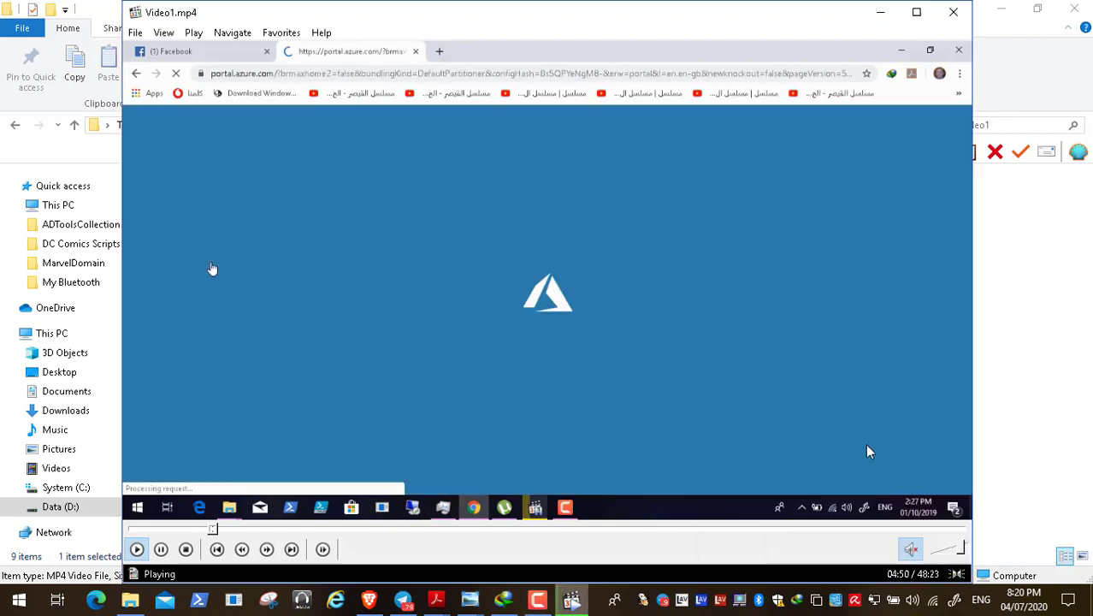
double_click(343, 357)
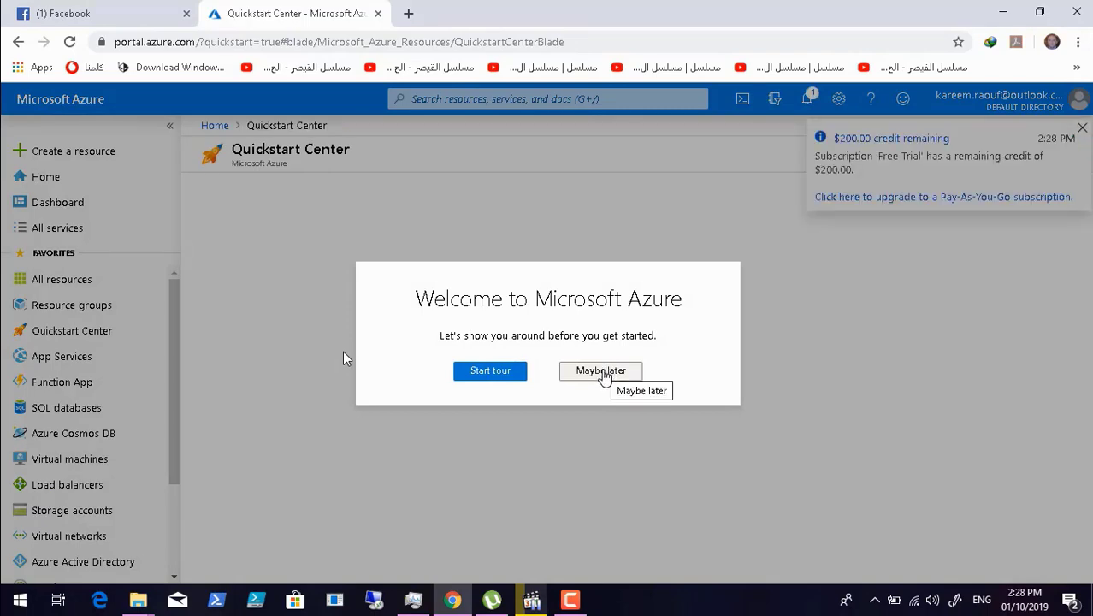
- Skip the welcome tour with 'Maybe later', then pause the video and exit full screen
left_click(605, 375)
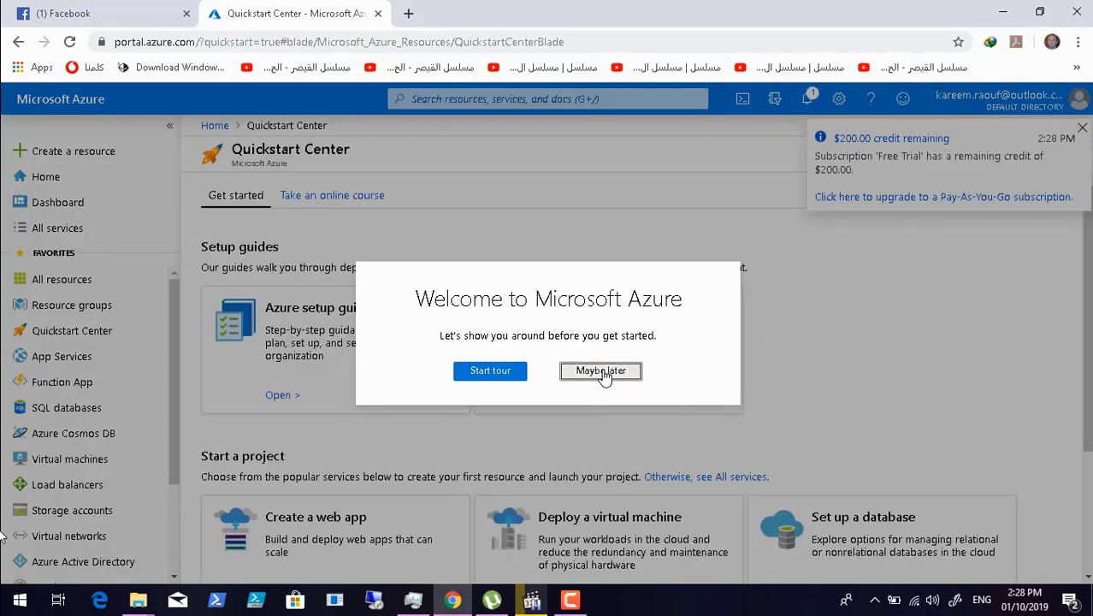
left_click(36, 585)
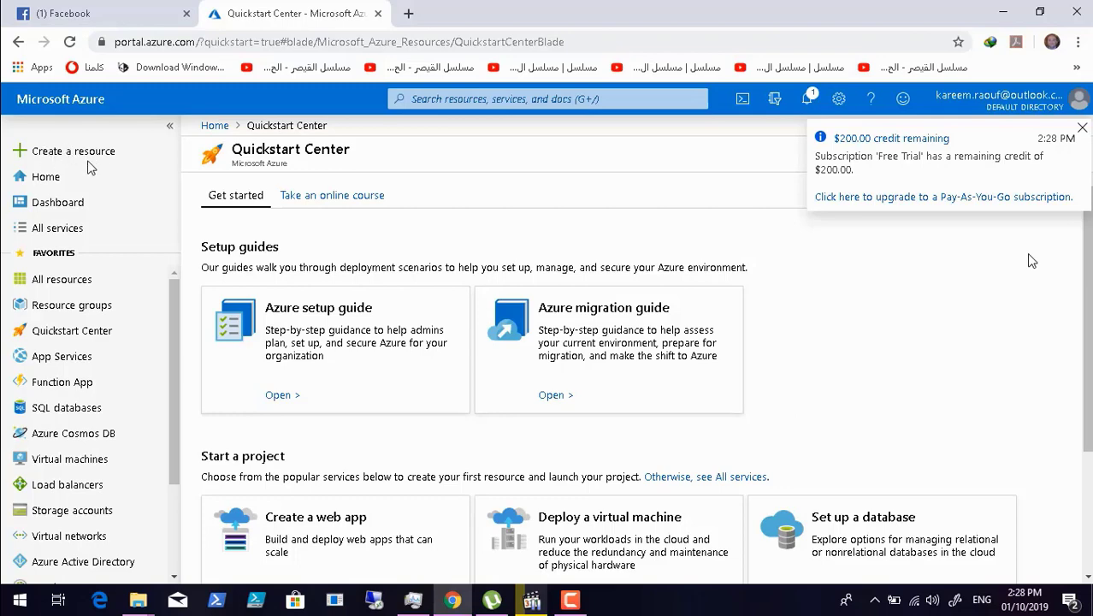
double_click(495, 398)
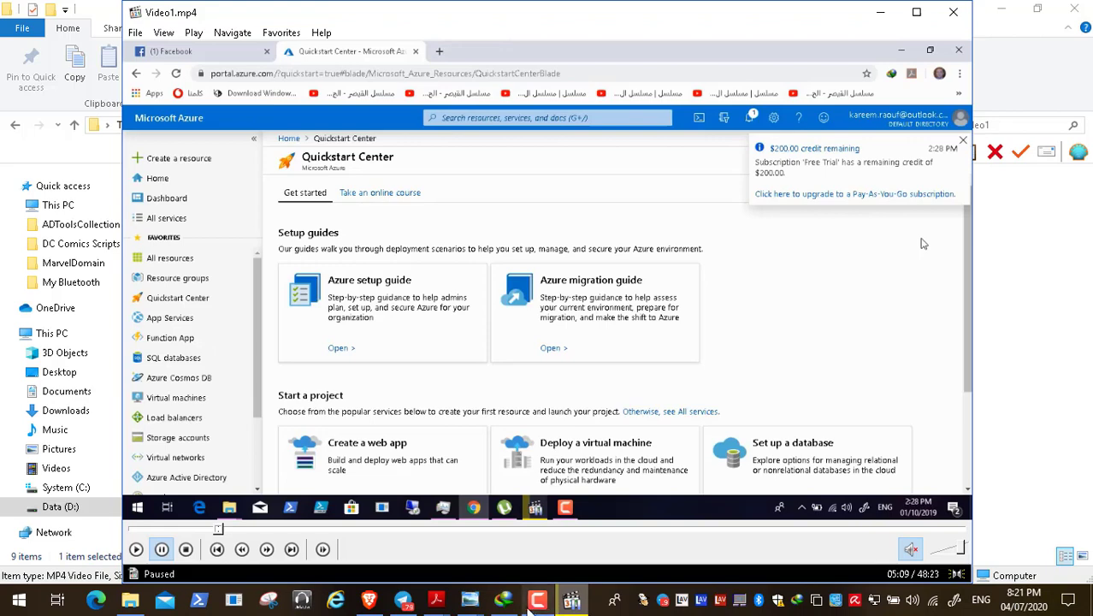
- View the Azure Resources diagram in Photo Viewer, then return to the full-screen video
mouse_move(468, 599)
left_click(556, 530)
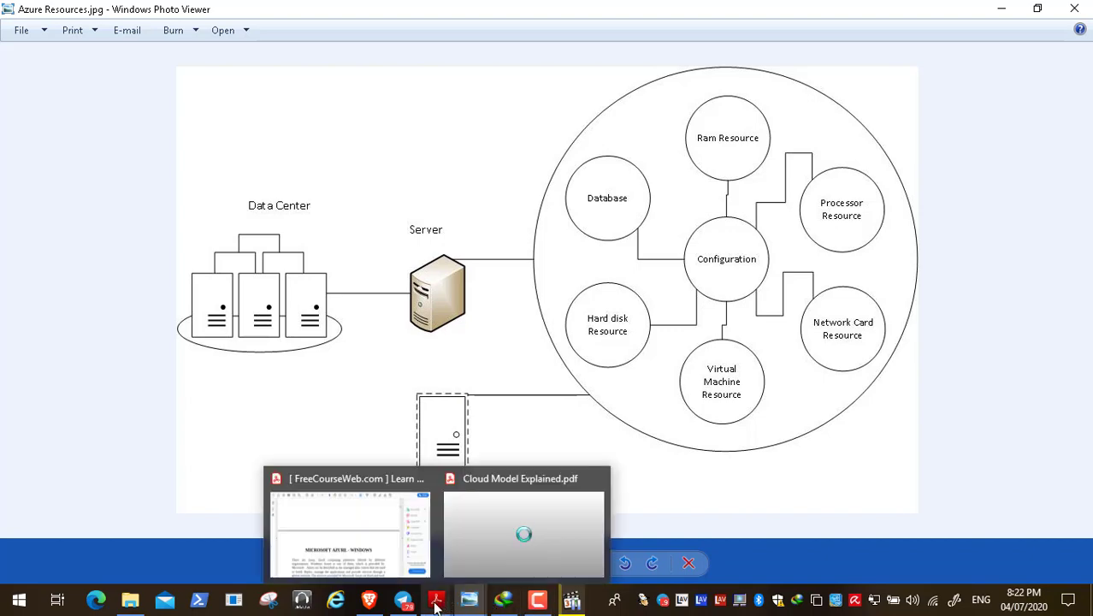
mouse_move(571, 604)
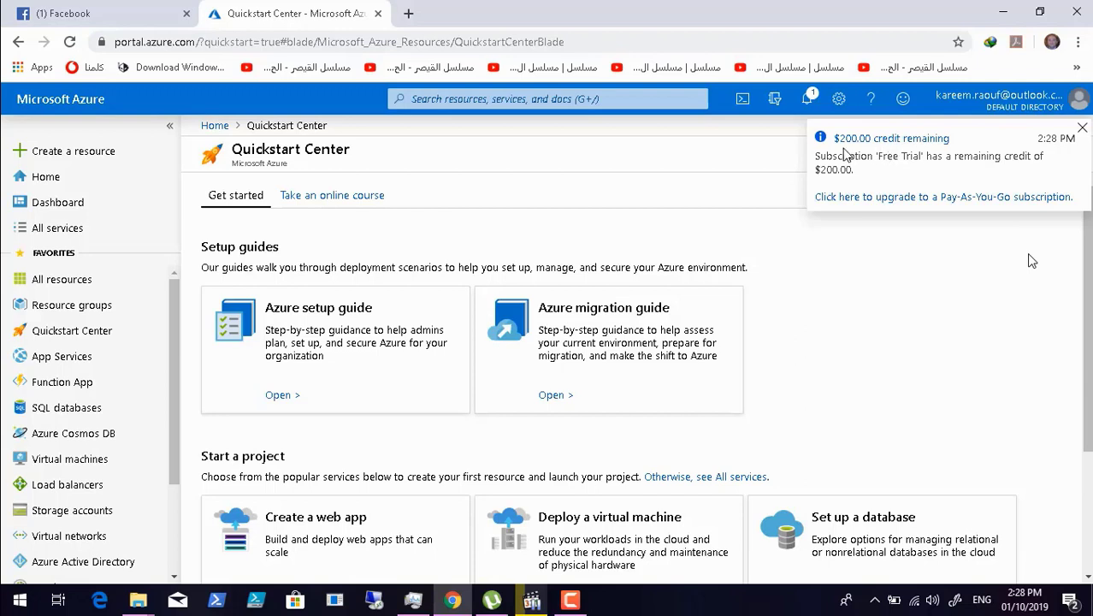
- Resume the tutorial video and open Cost Management + Billing from the left navigation
left_click(11, 583)
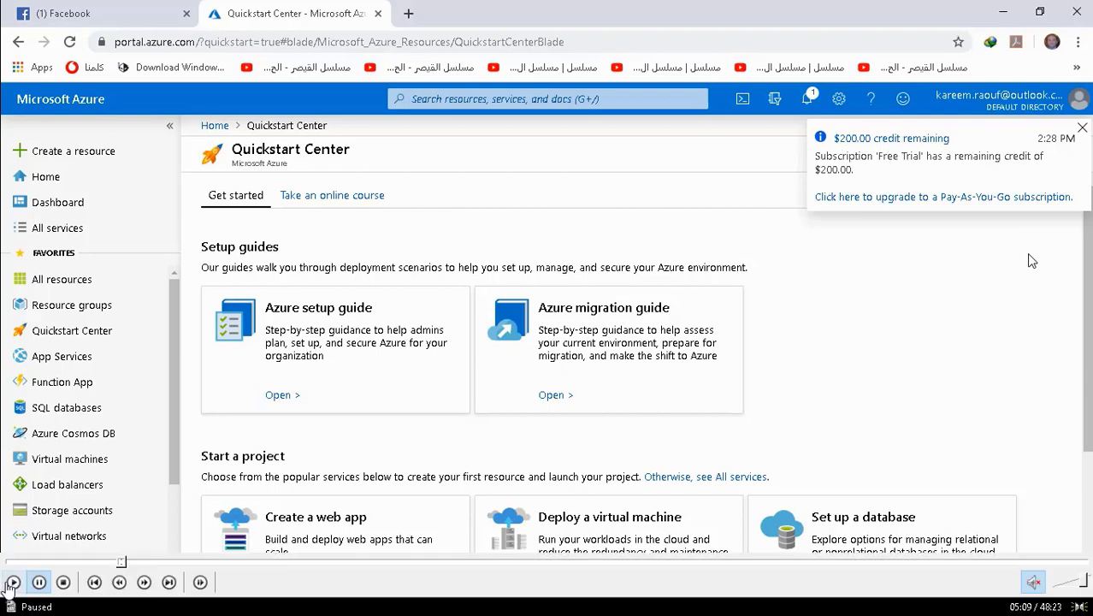
left_click(11, 583)
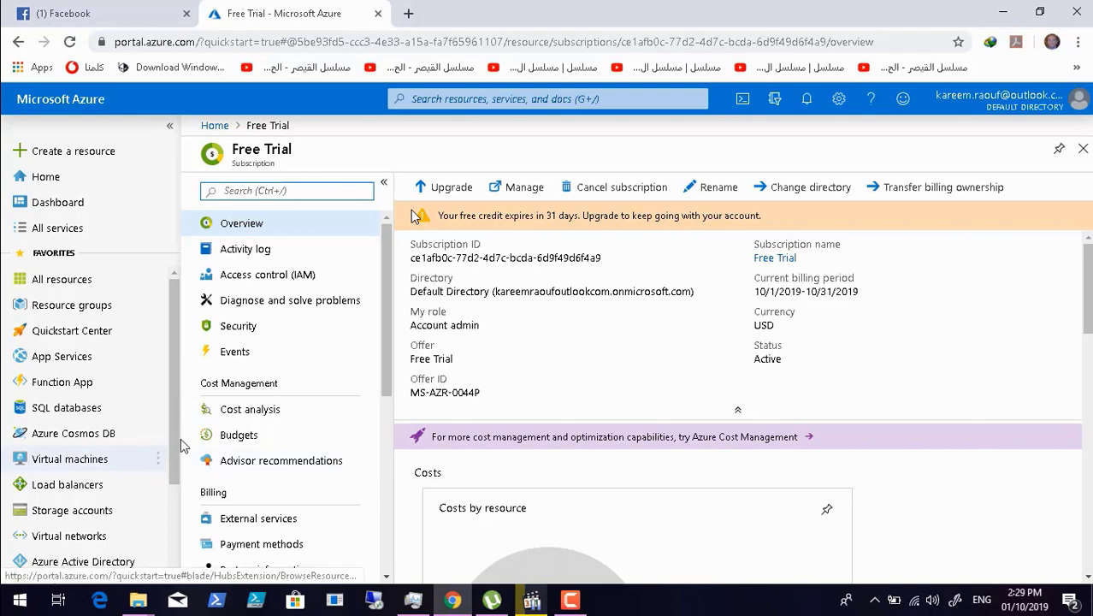
left_click_drag(174, 396, 183, 501)
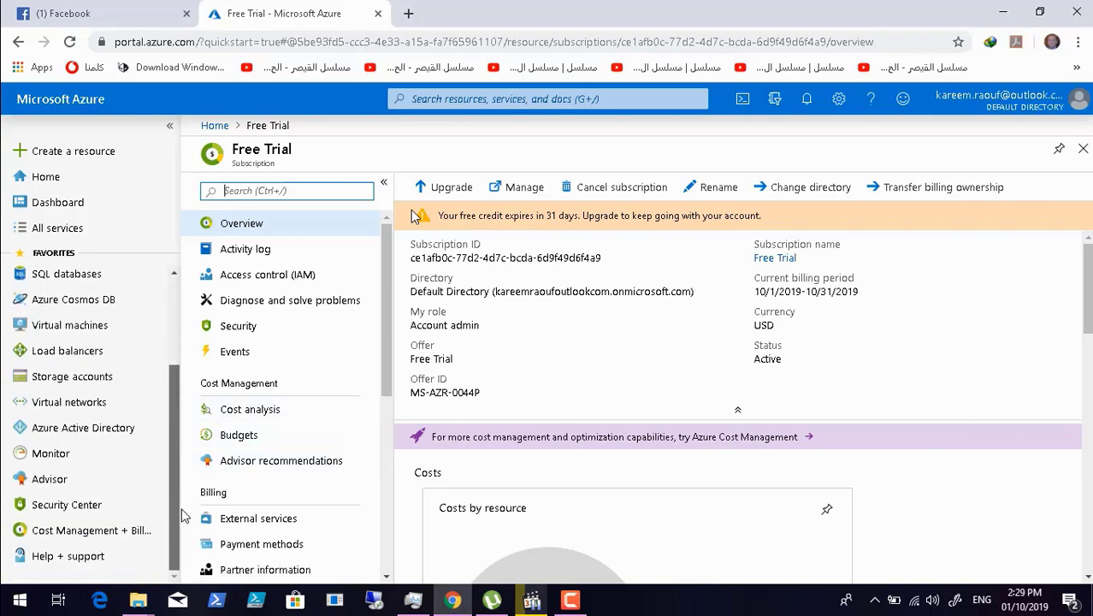
left_click(118, 532)
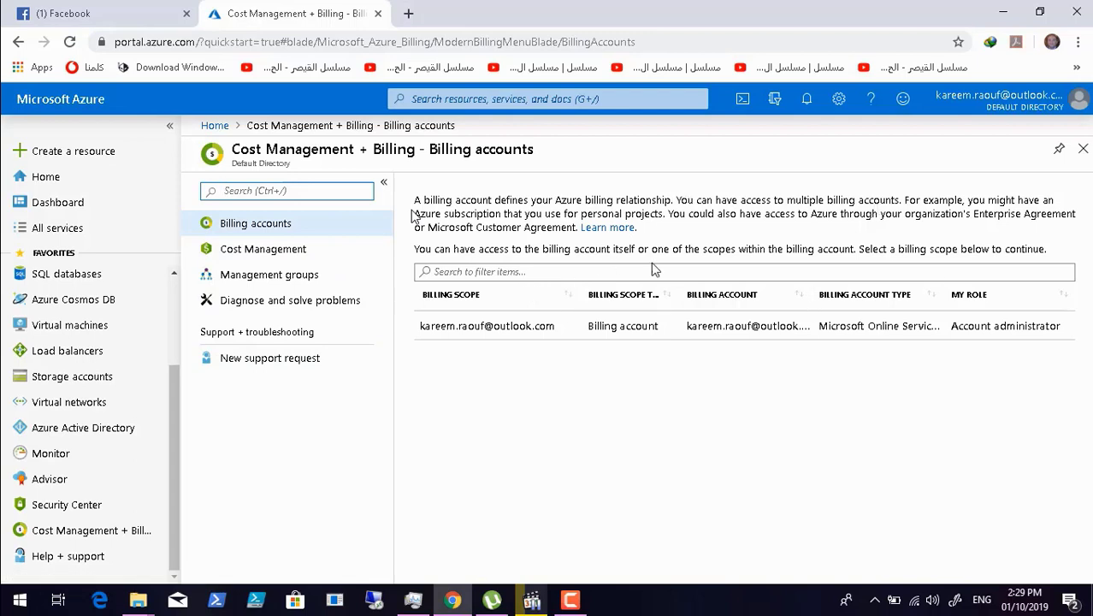
- Open the billing account overview and review the Free Trial subscription: Active, $0.00 cost
left_click(585, 335)
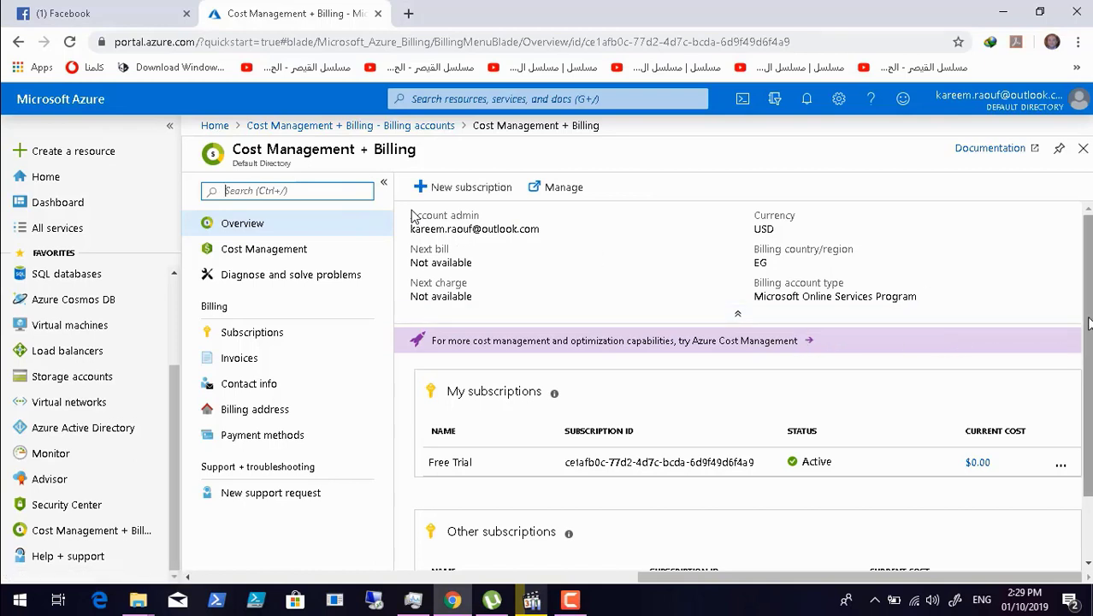
scroll(1089, 323, "down", 1)
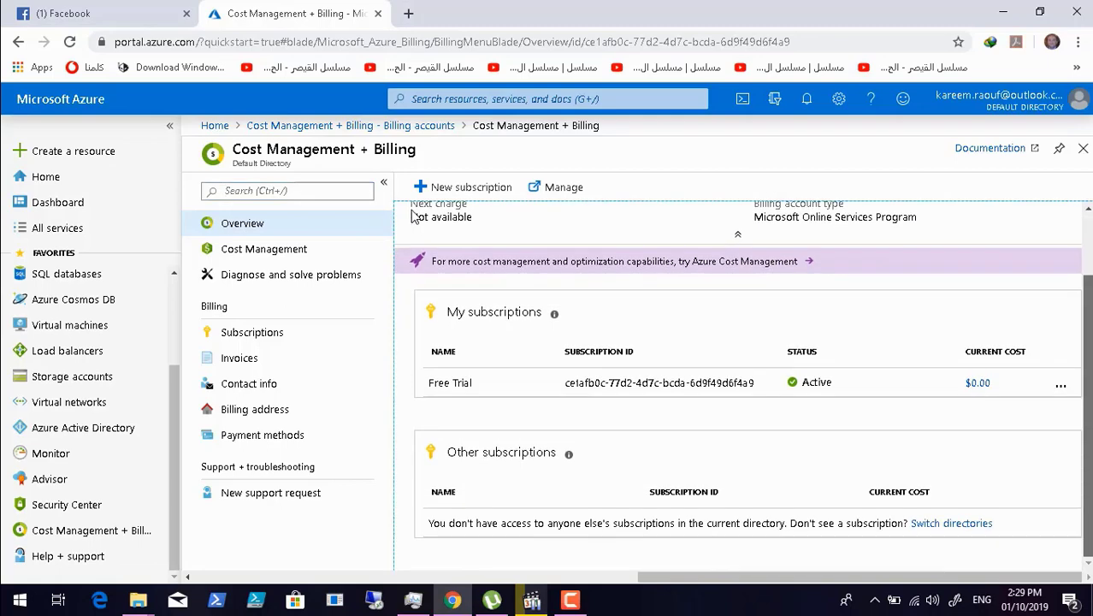
scroll(414, 216, "up", 1)
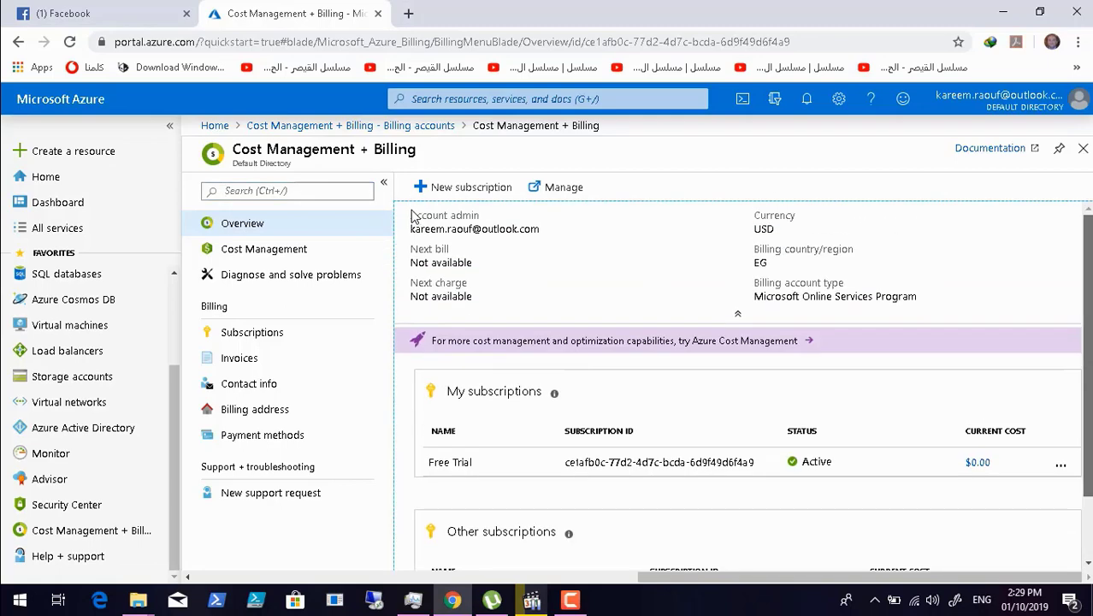
- Open Cost Management for the subscription and scroll through its cost overview
left_click(259, 249)
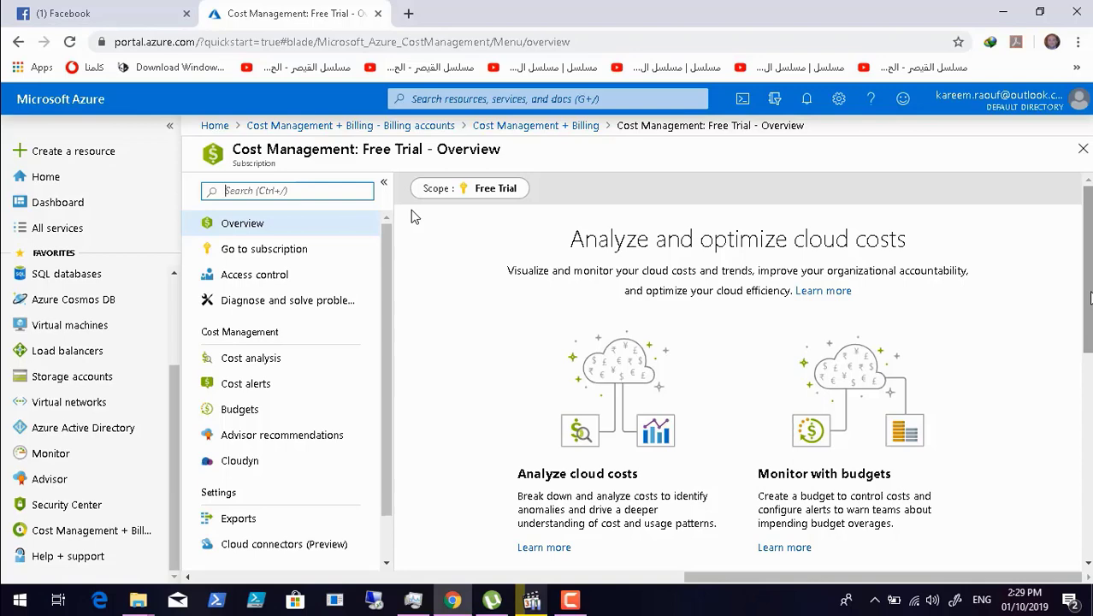
left_click(410, 216)
scroll(411, 217, "down", 3)
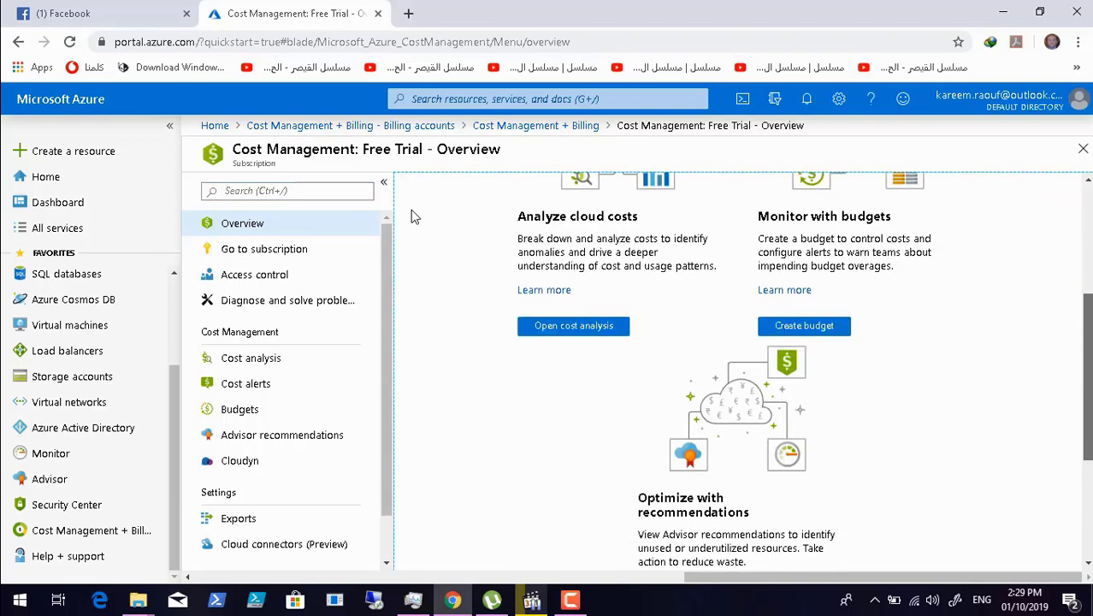
scroll(414, 217, "down", 2)
scroll(414, 216, "up", 3)
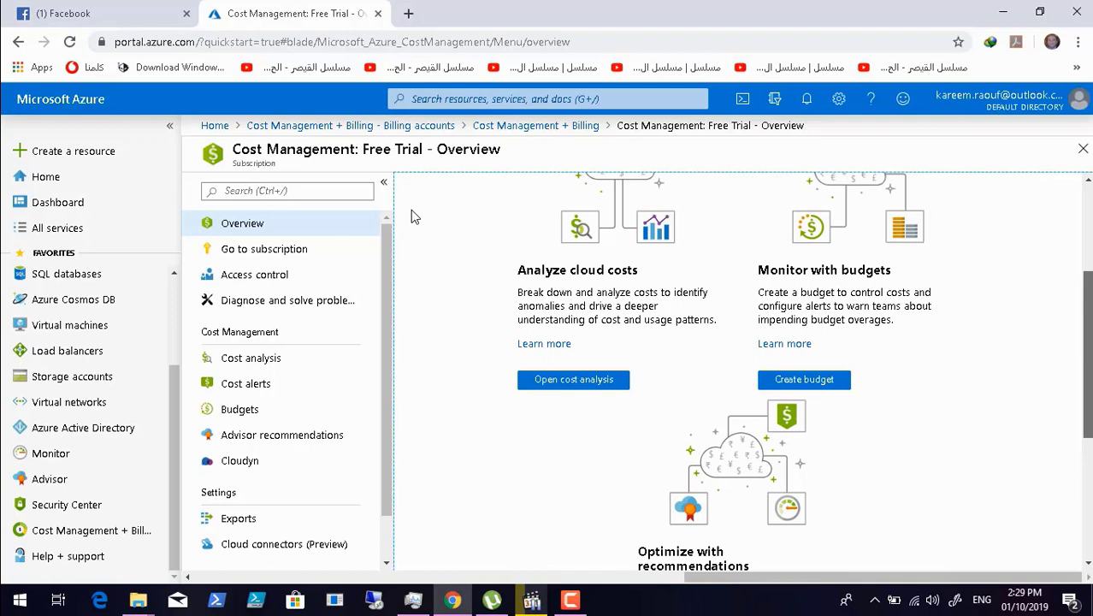
- Check the Free Trial budgets and cost alerts, then go to the subscription itself
left_click(823, 383)
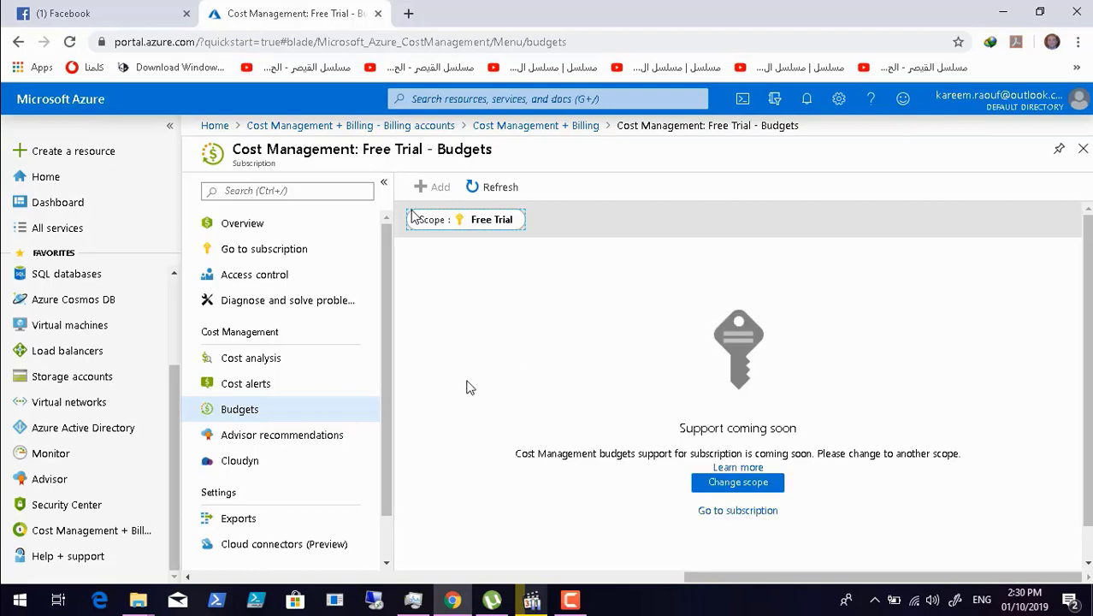
left_click(239, 390)
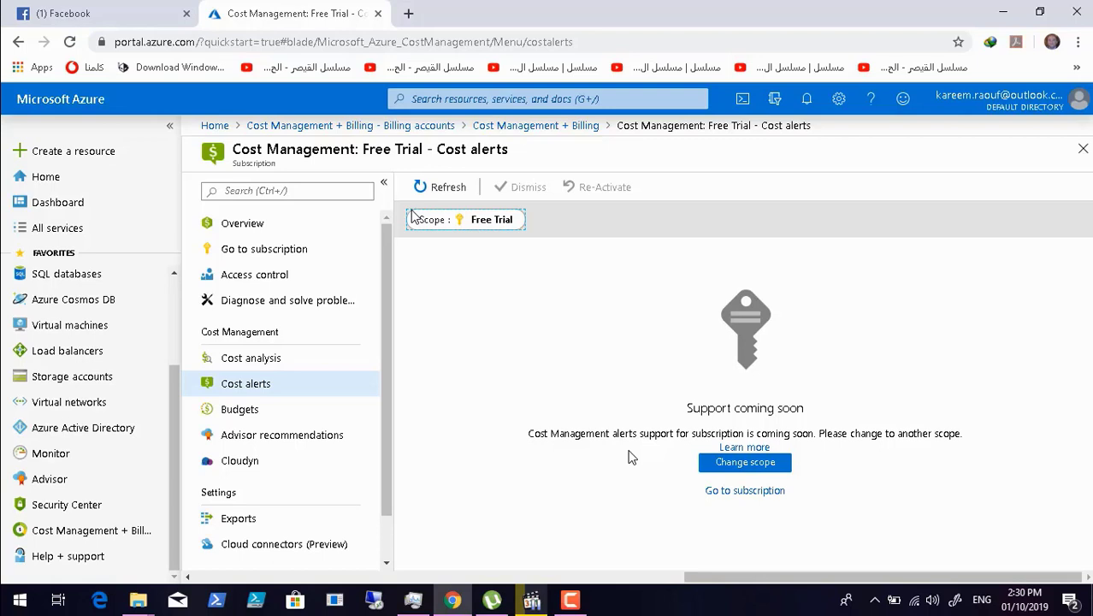
left_click(287, 251)
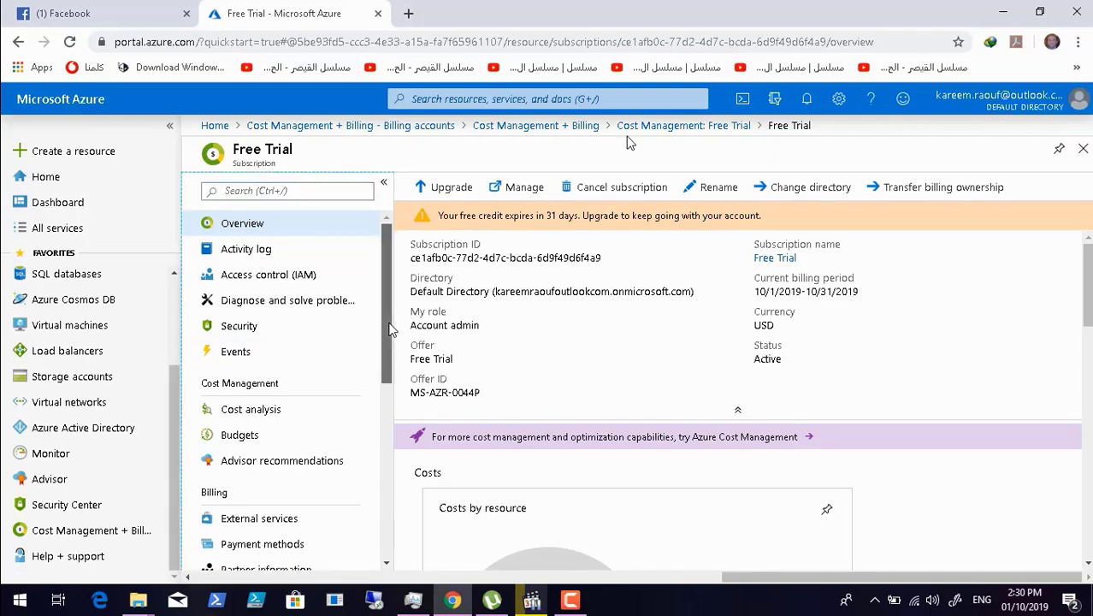
- View the subscription's Usage + quotas, then open Free Trial Cost analysis, which fails to load
left_click_drag(389, 329, 395, 472)
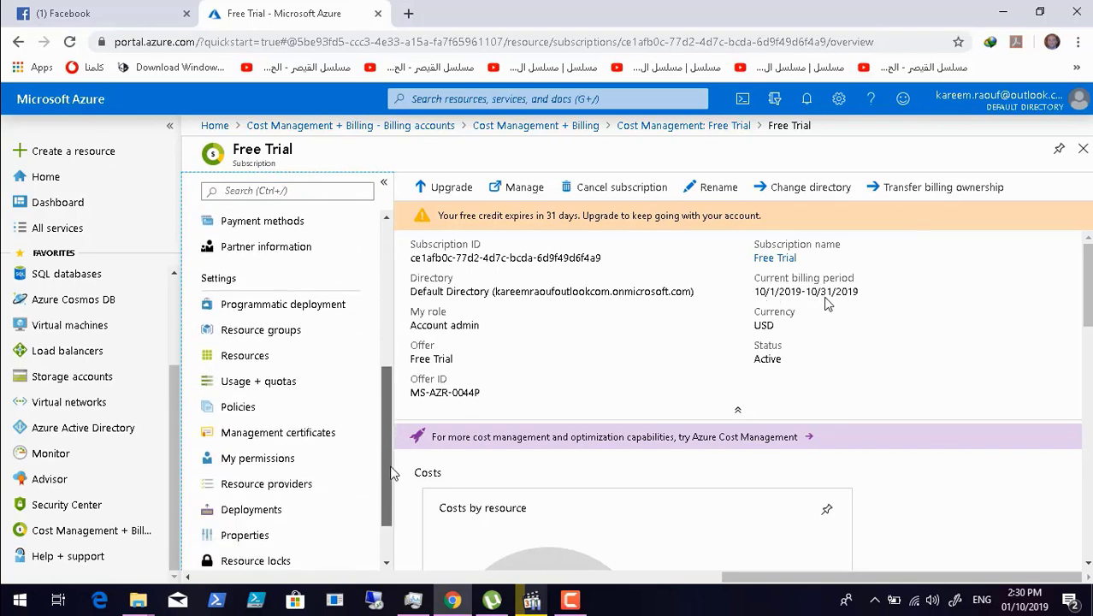
left_click(283, 385)
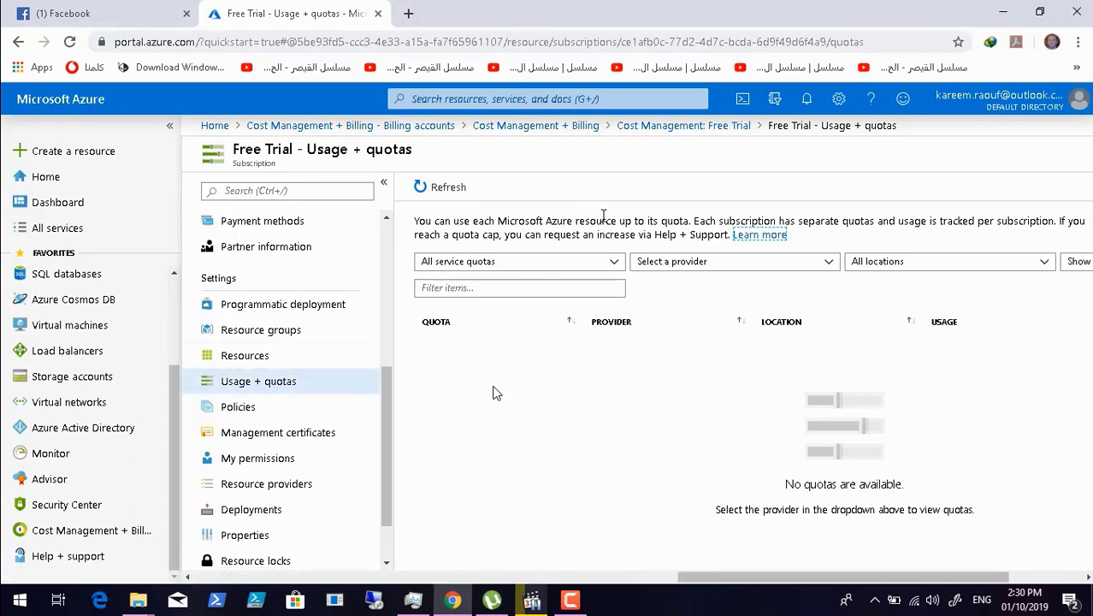
left_click(389, 557)
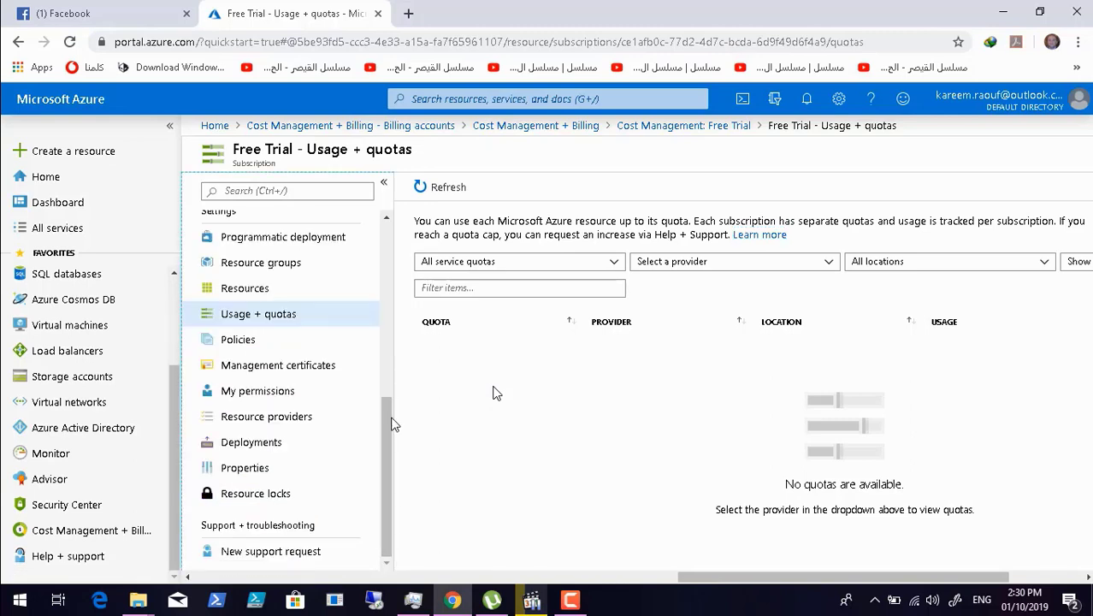
scroll(385, 269, "up", 4)
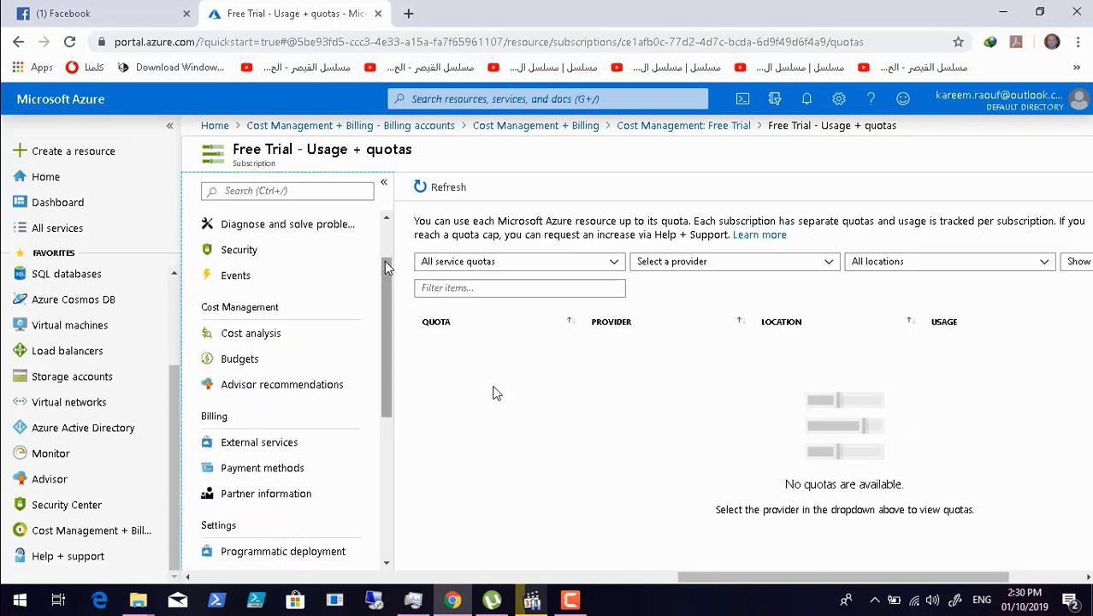
left_click(256, 342)
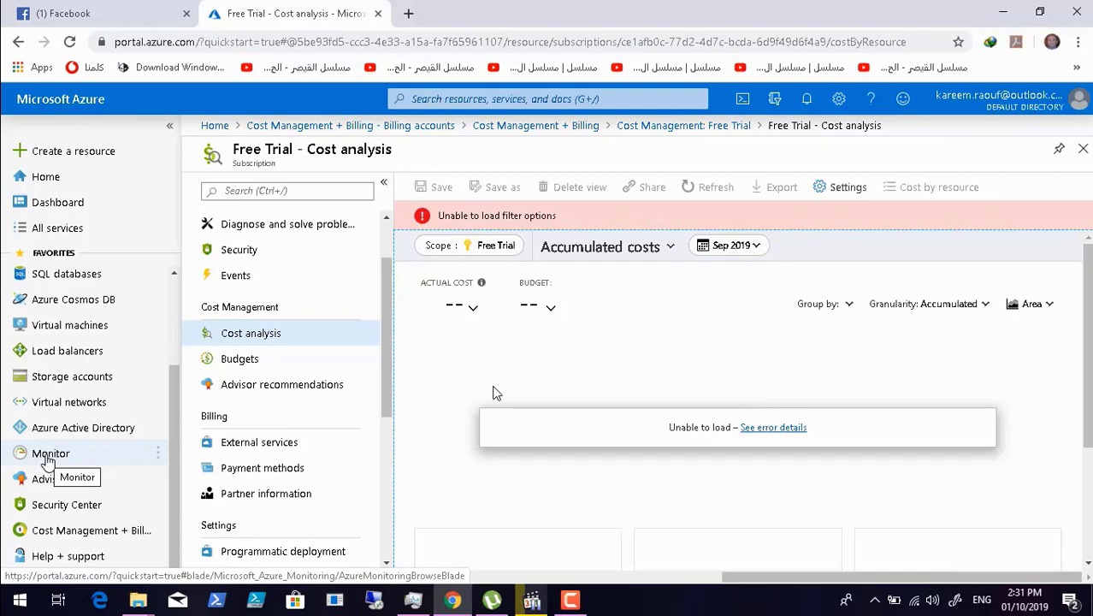
- Open Monitor's Alerts for the Free Trial subscription and check its Subscription filter
left_click(51, 460)
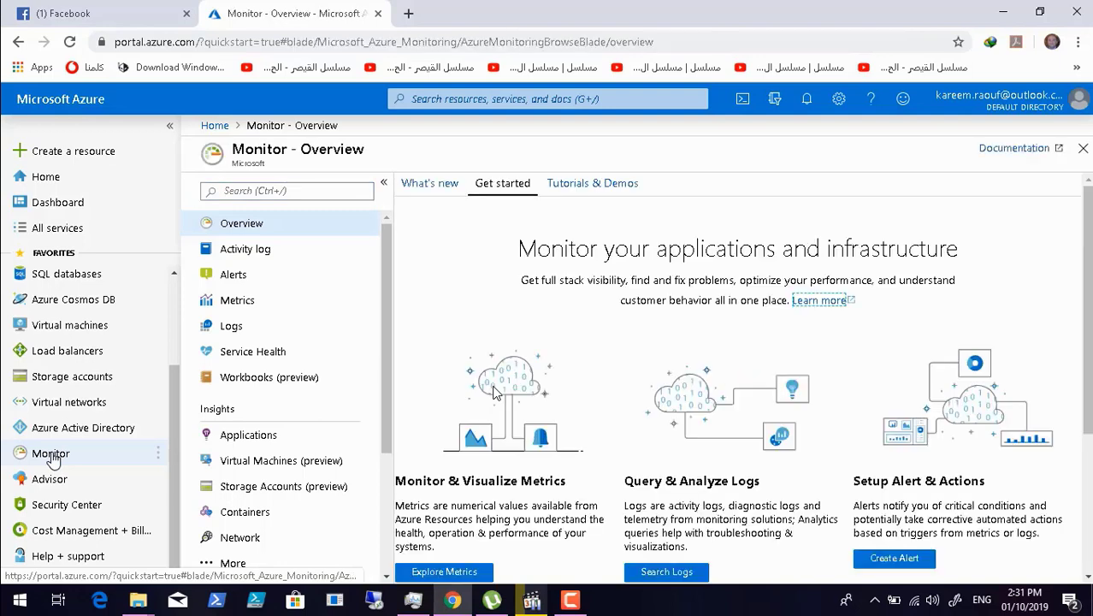
left_click(270, 277)
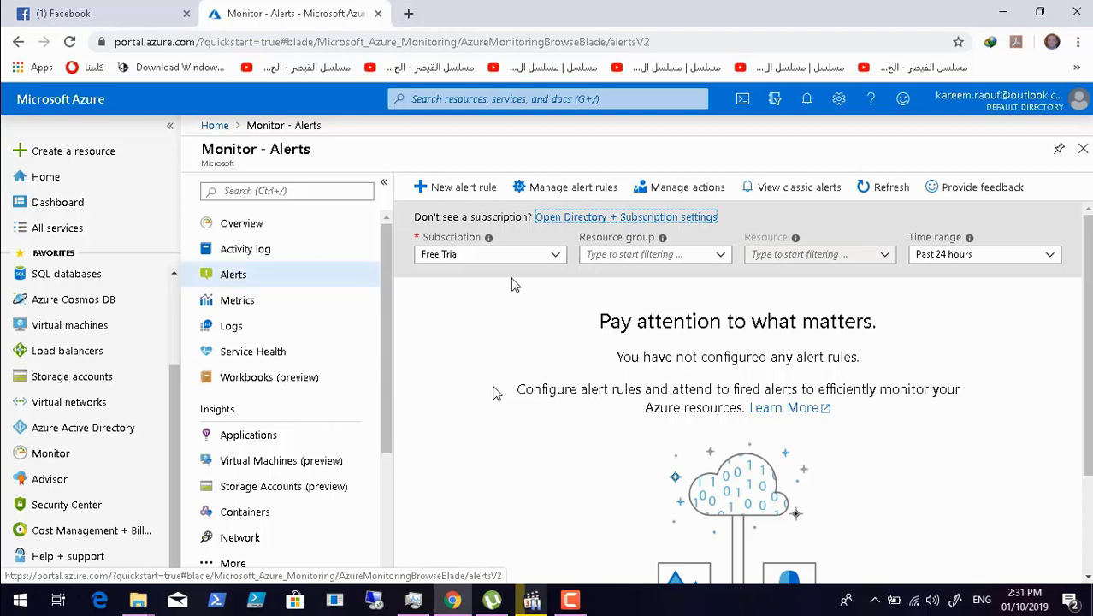
left_click(557, 260)
left_click(556, 258)
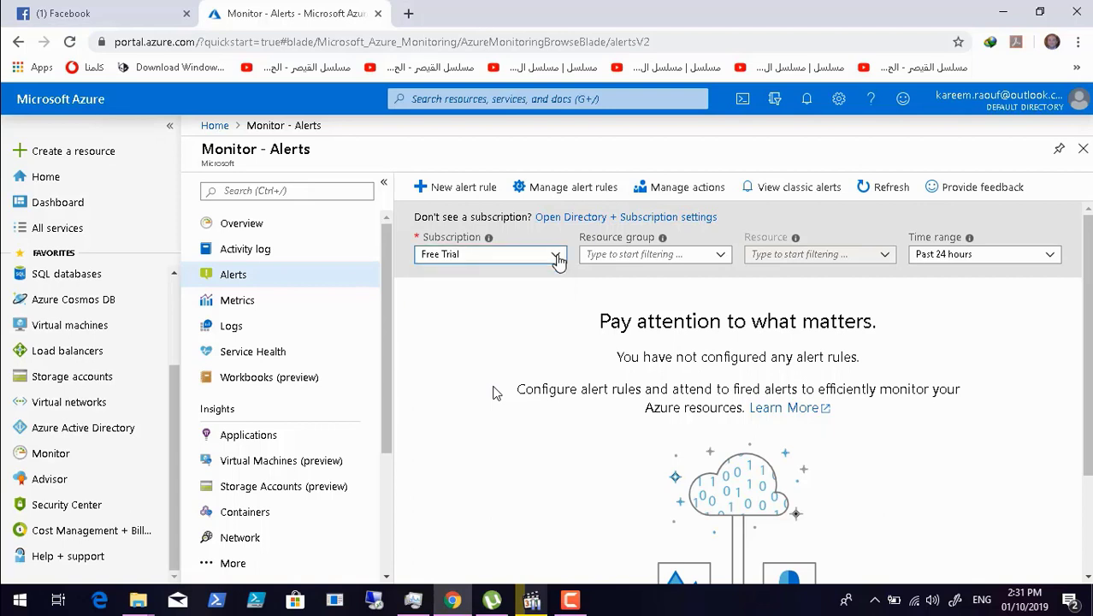
- Bring Chrome forward and switch to the Home - Microsoft Azure tab
left_click(571, 599)
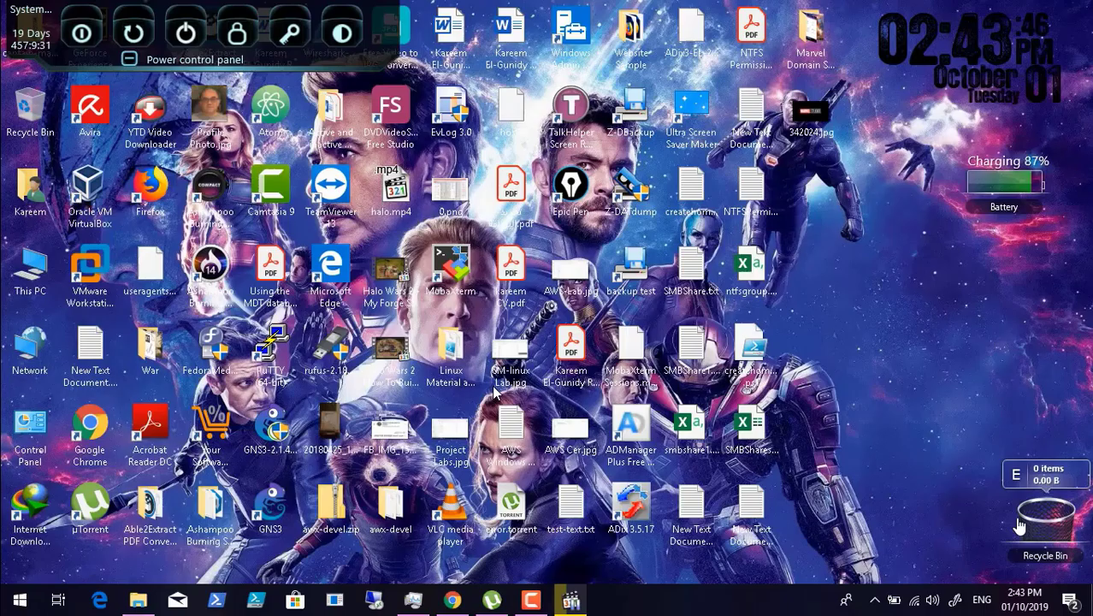
left_click(452, 600)
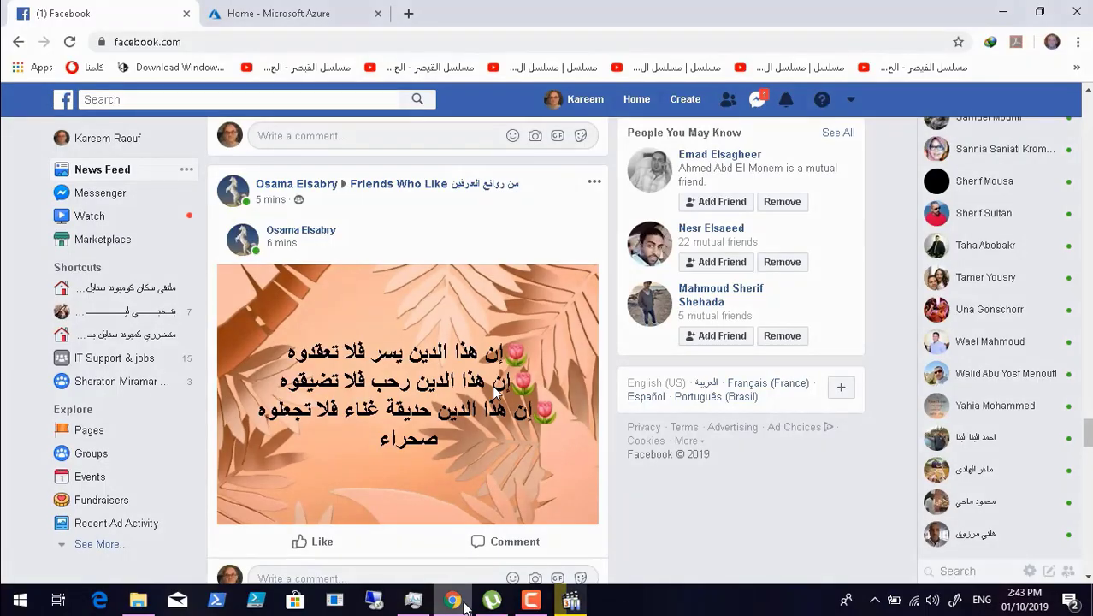
scroll(494, 392, "down", 1)
left_click(265, 13)
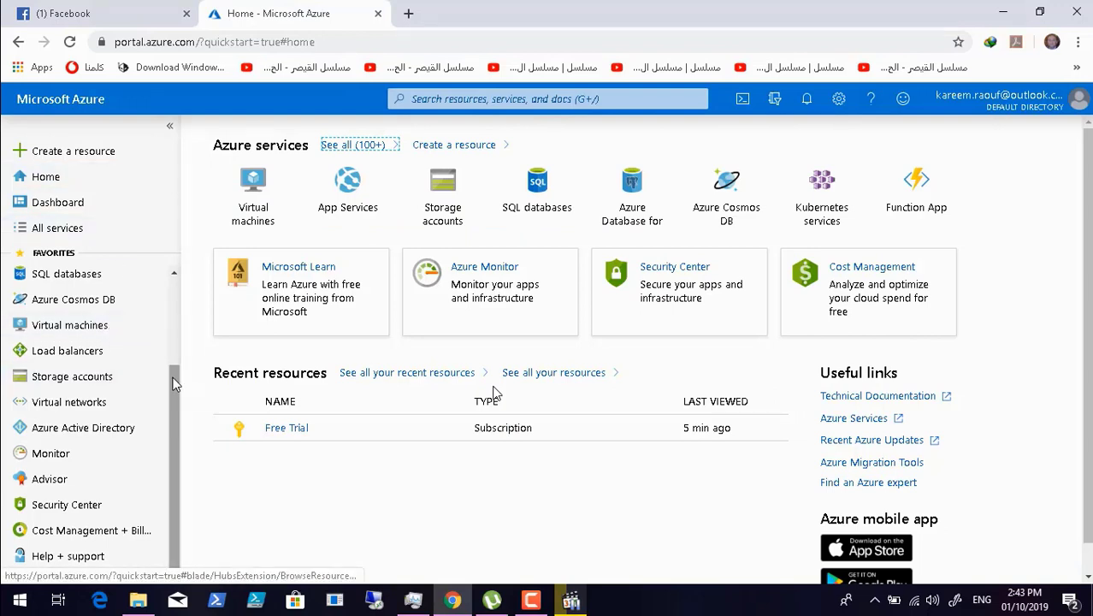
left_click_drag(173, 378, 174, 305)
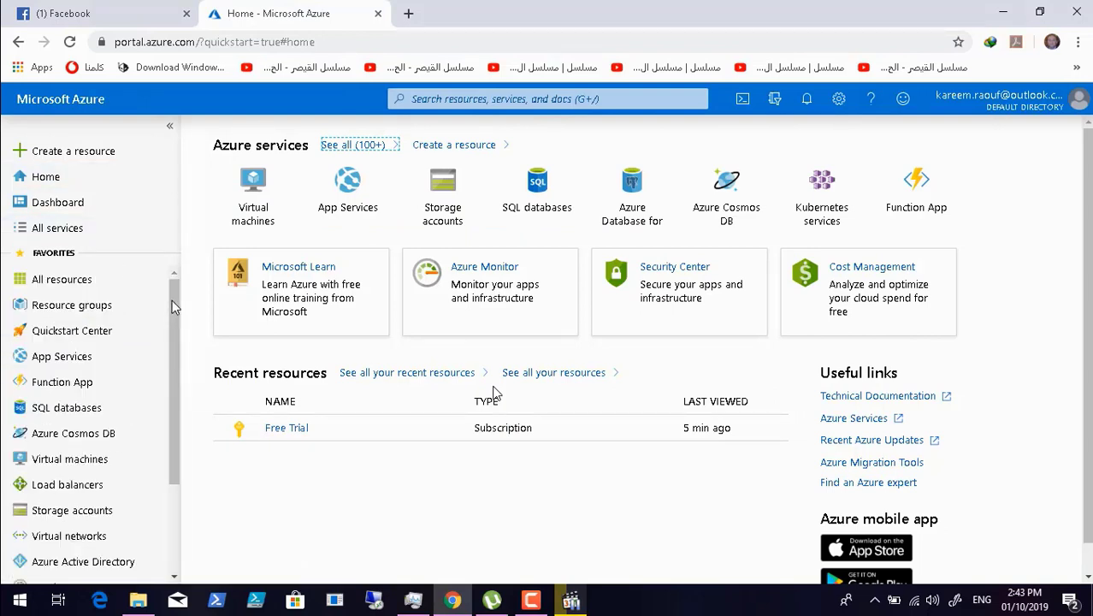
- Open Resource groups, showing 0 items, and start adding a new resource group
left_click(93, 313)
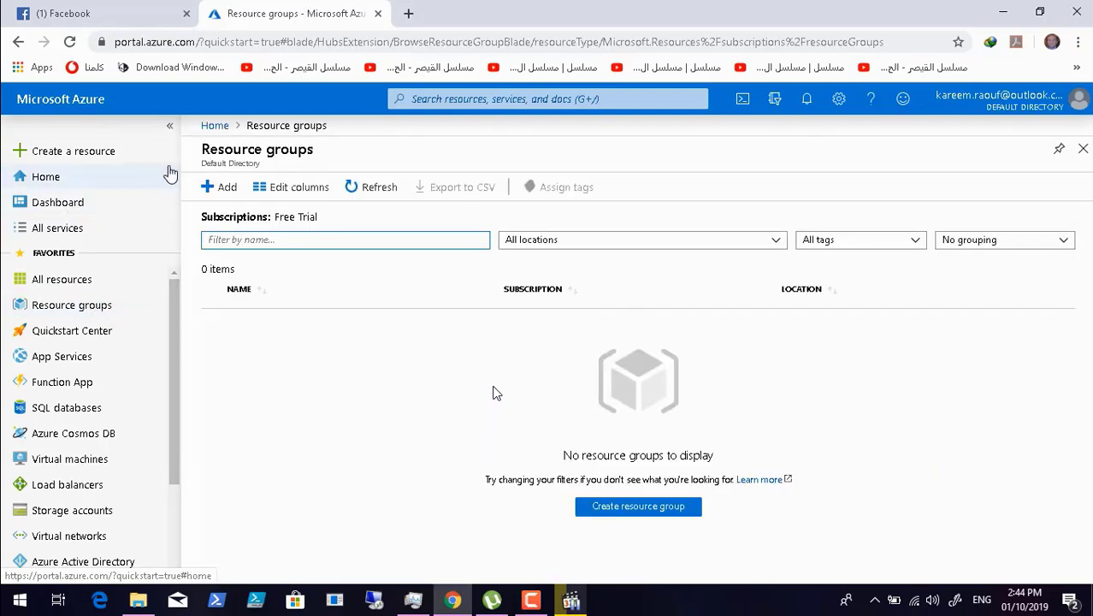
left_click(219, 189)
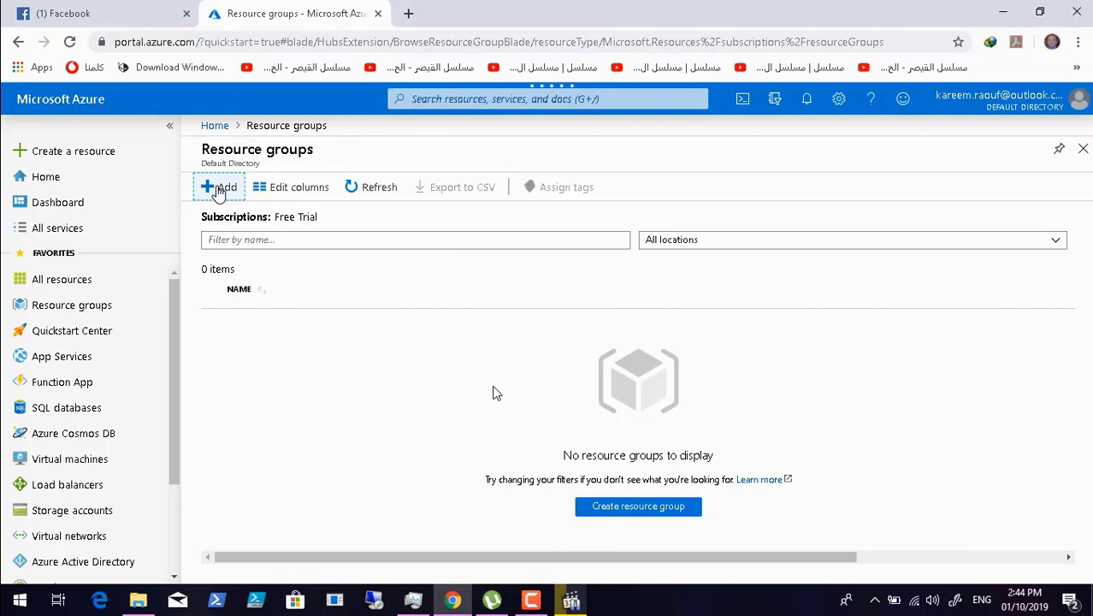
- Enter MRST-LAB-RG as the resource group name under the Free Trial subscription
left_click(219, 189)
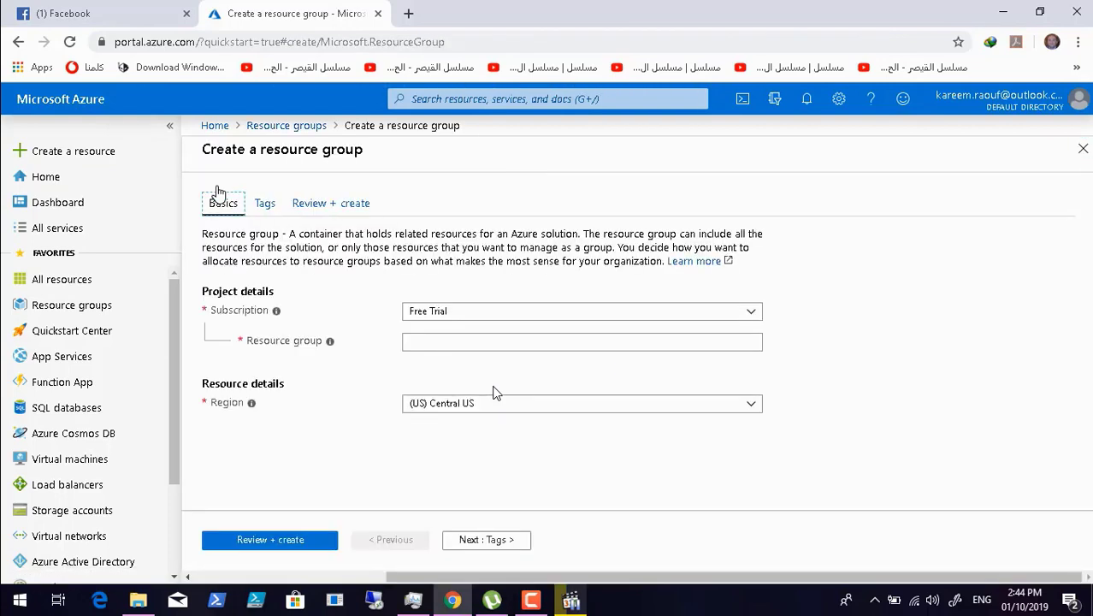
left_click(412, 342)
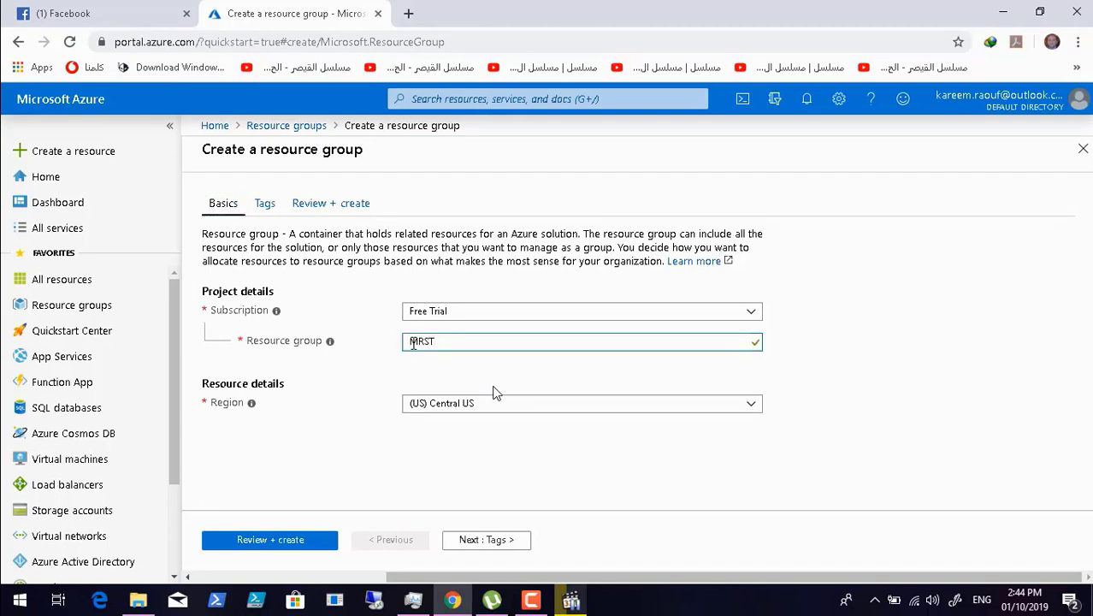
type("FIRST-")
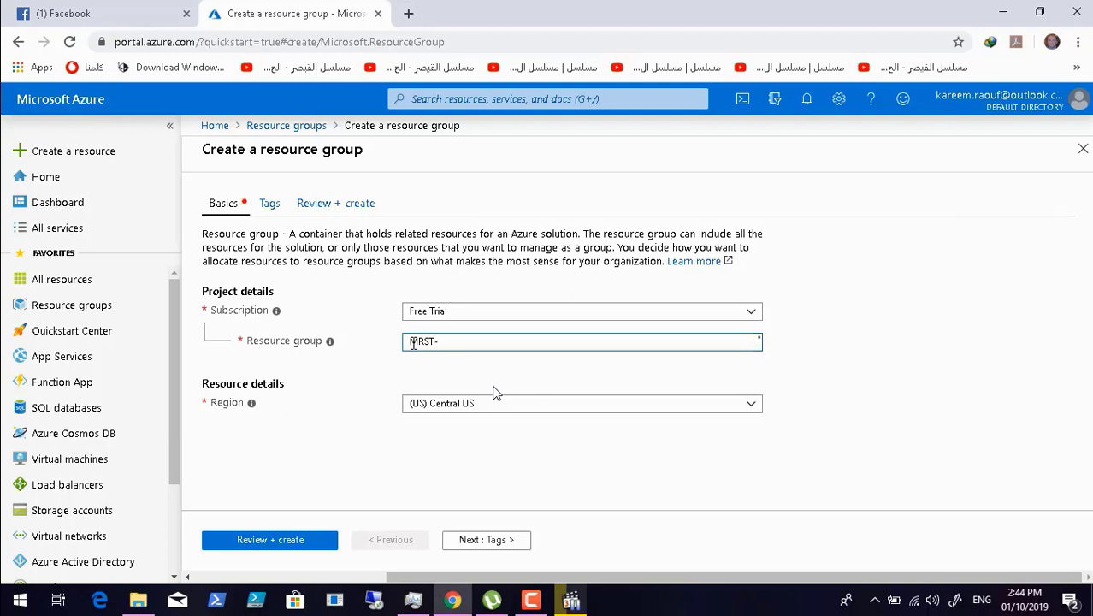
type("LAB")
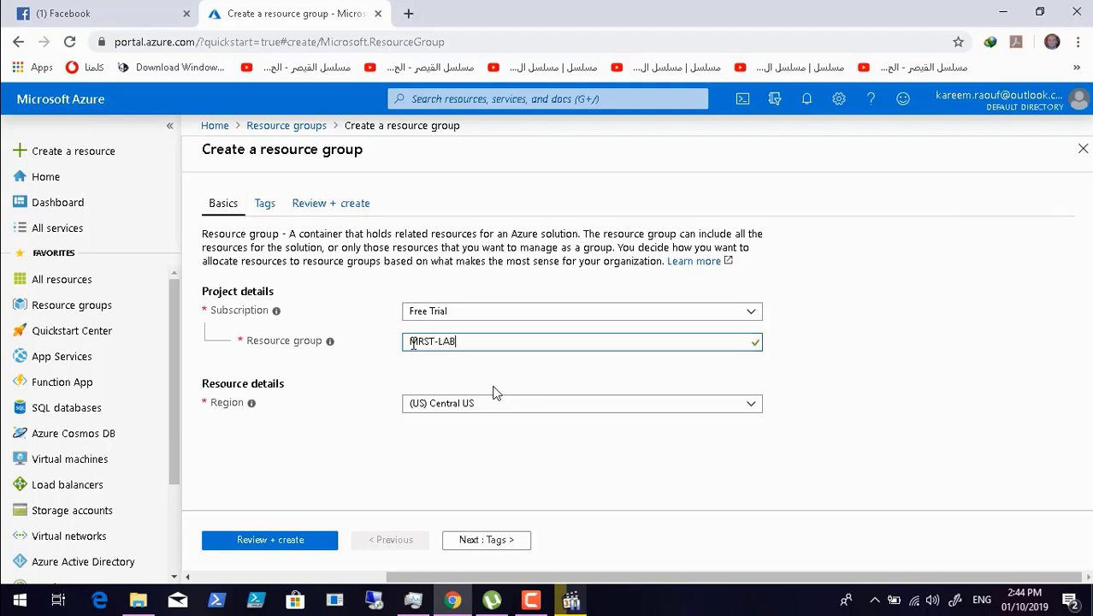
type("-")
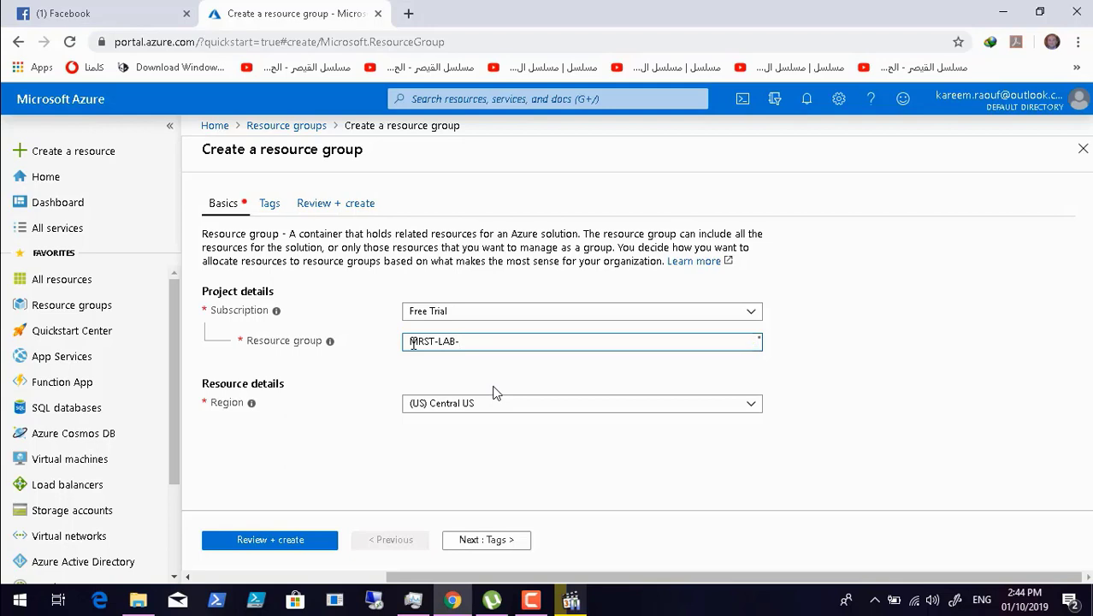
type("RS")
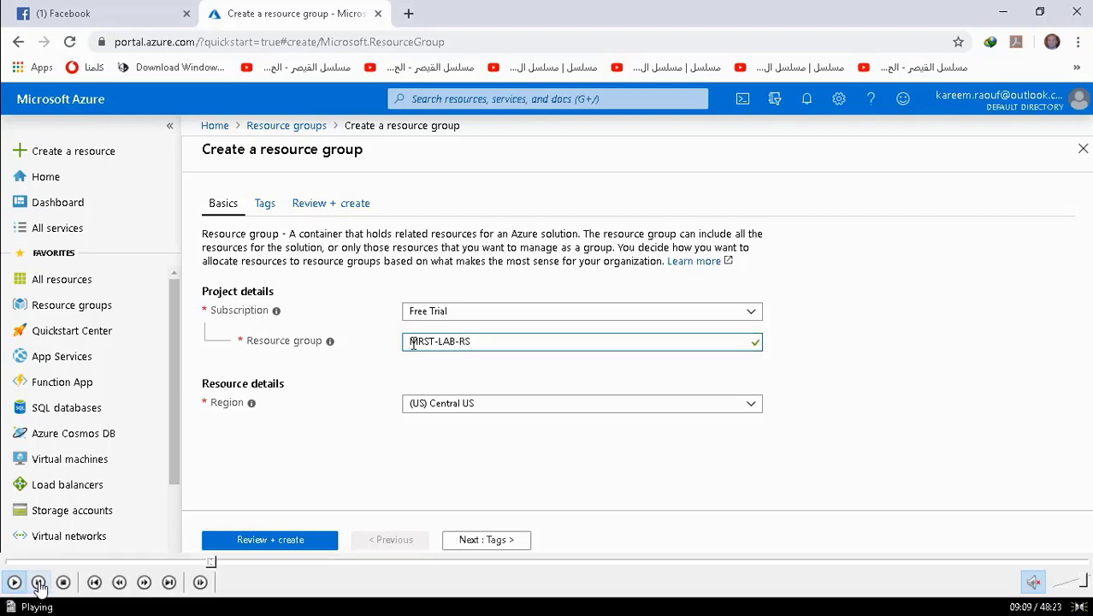
key("BackSpace")
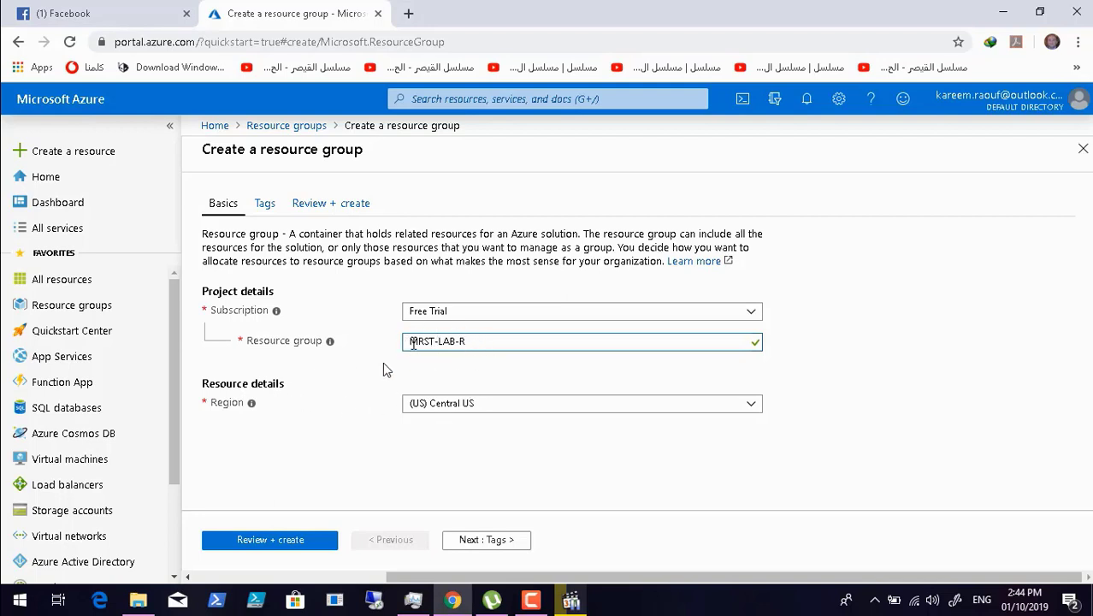
mouse_move(3, 607)
left_click(14, 582)
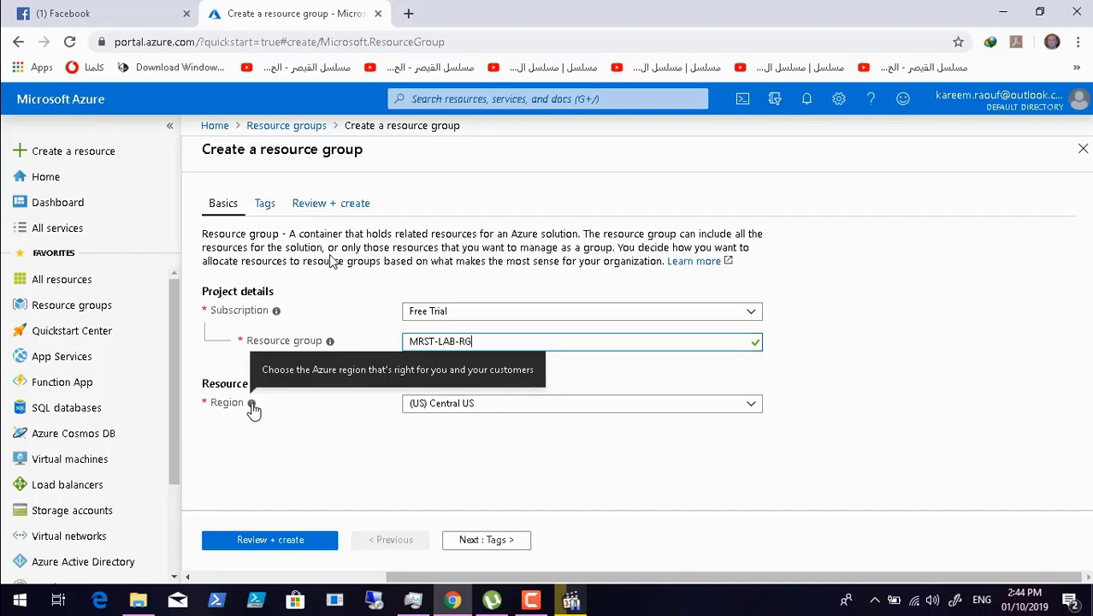
- Set the MRST-LAB-RG resource group's region to (Middle East) UAE North
left_click(751, 407)
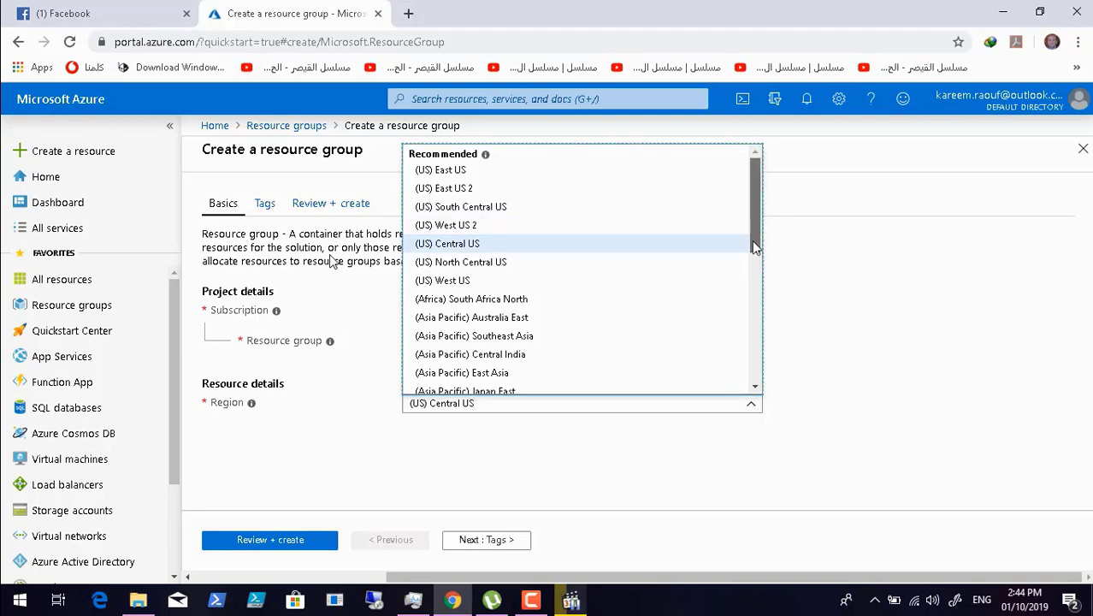
left_click_drag(752, 215, 765, 356)
left_click(214, 562)
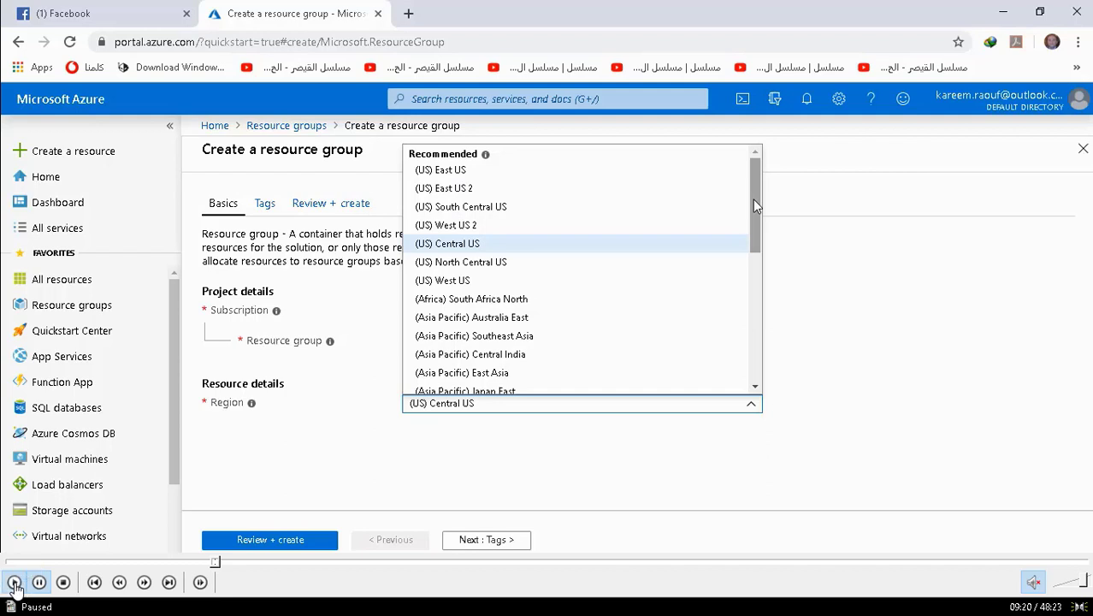
left_click_drag(748, 216, 765, 356)
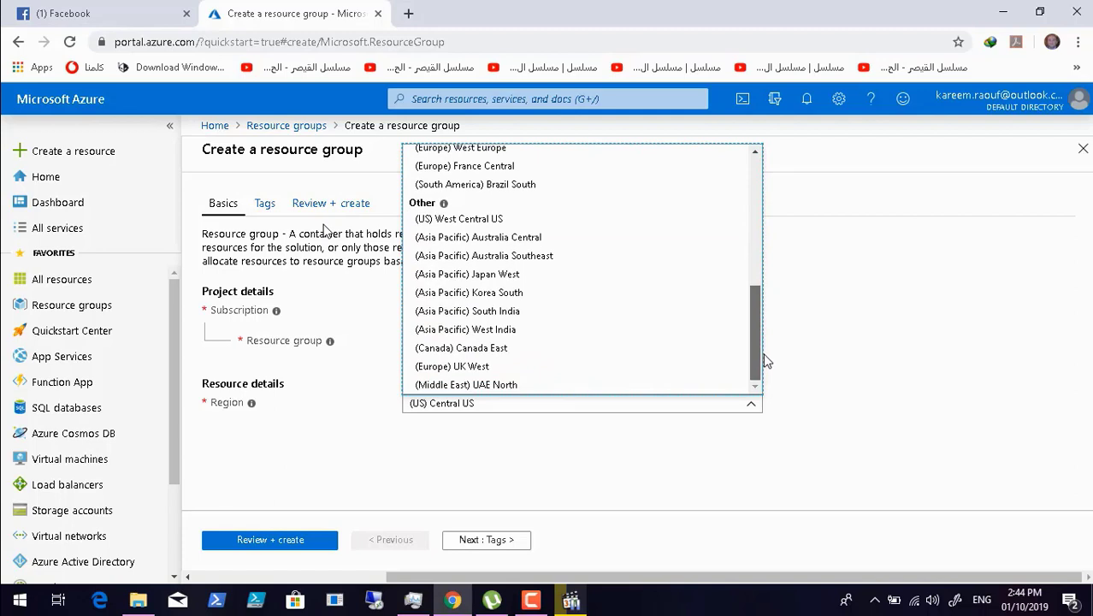
left_click_drag(765, 361, 765, 360)
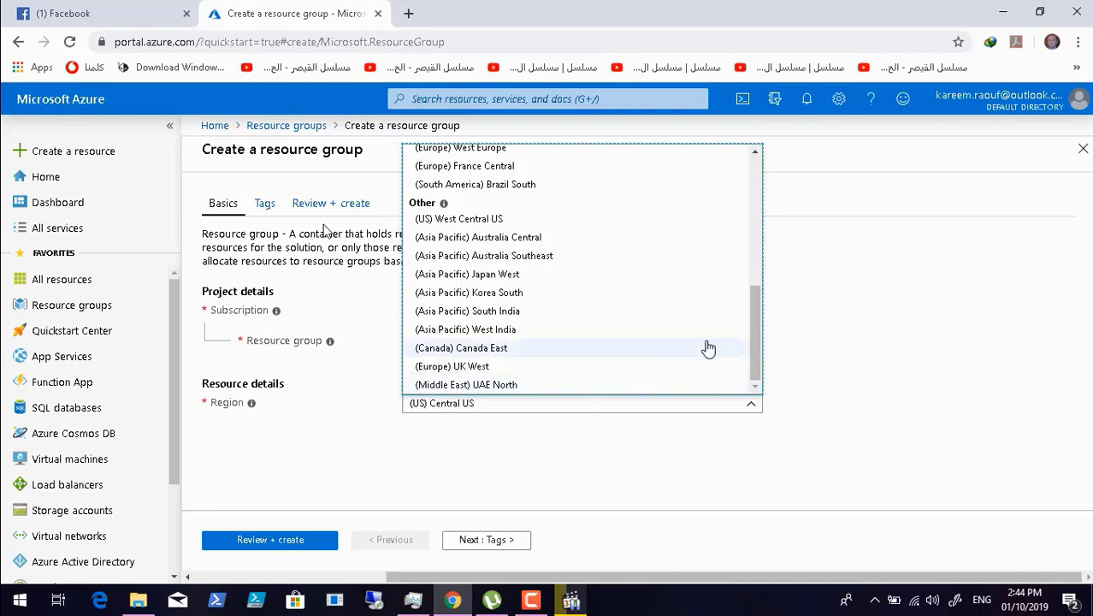
left_click_drag(758, 345, 753, 385)
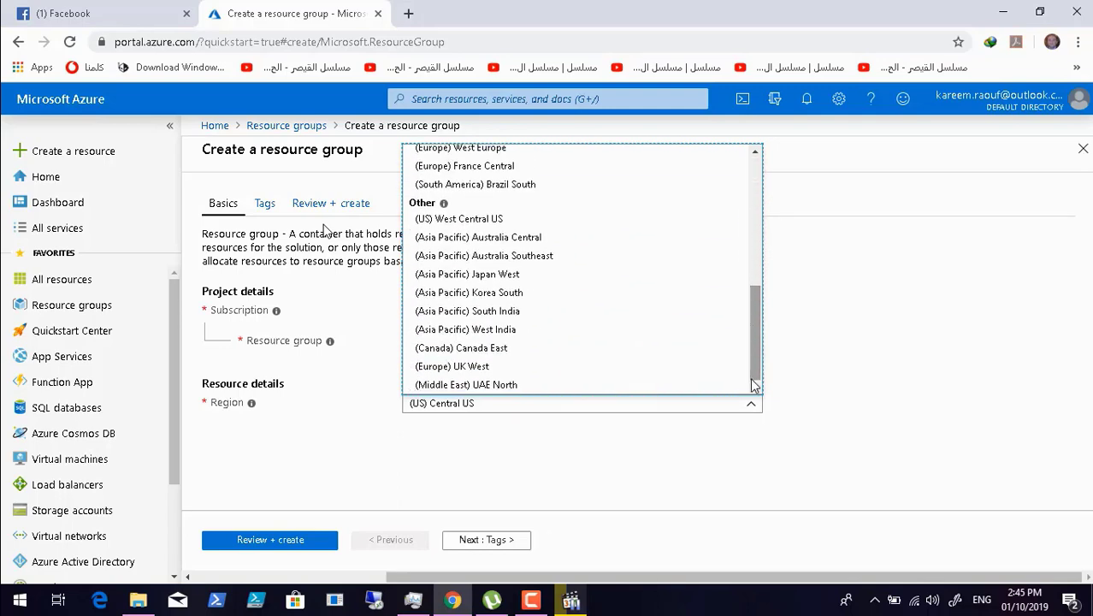
left_click(504, 384)
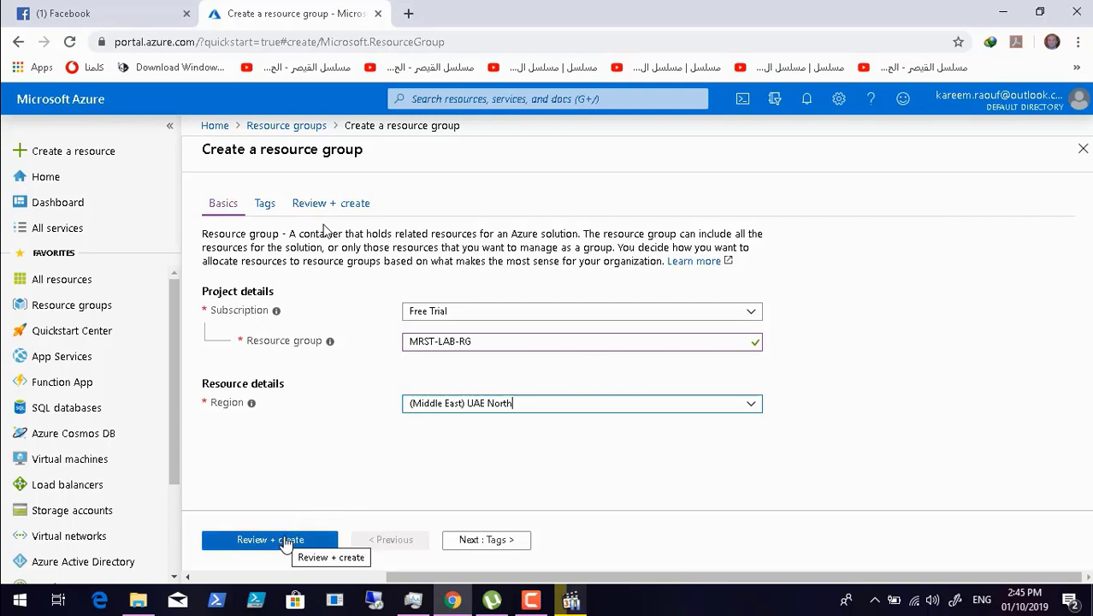
- Go through Tags to Review + create and, once validation passes, create MRST-LAB-RG
left_click(496, 540)
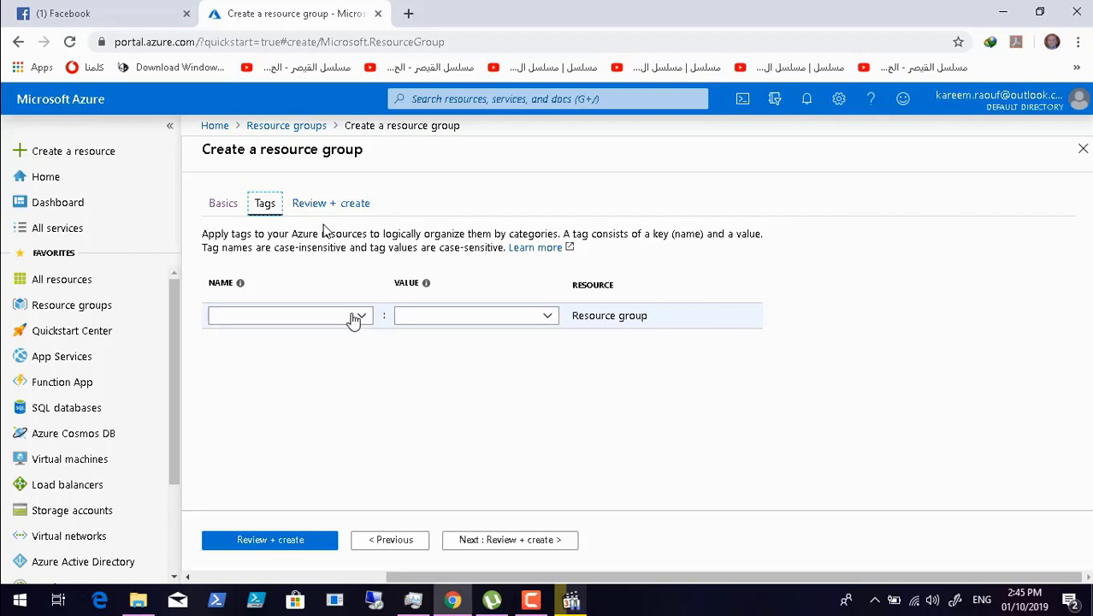
left_click(508, 540)
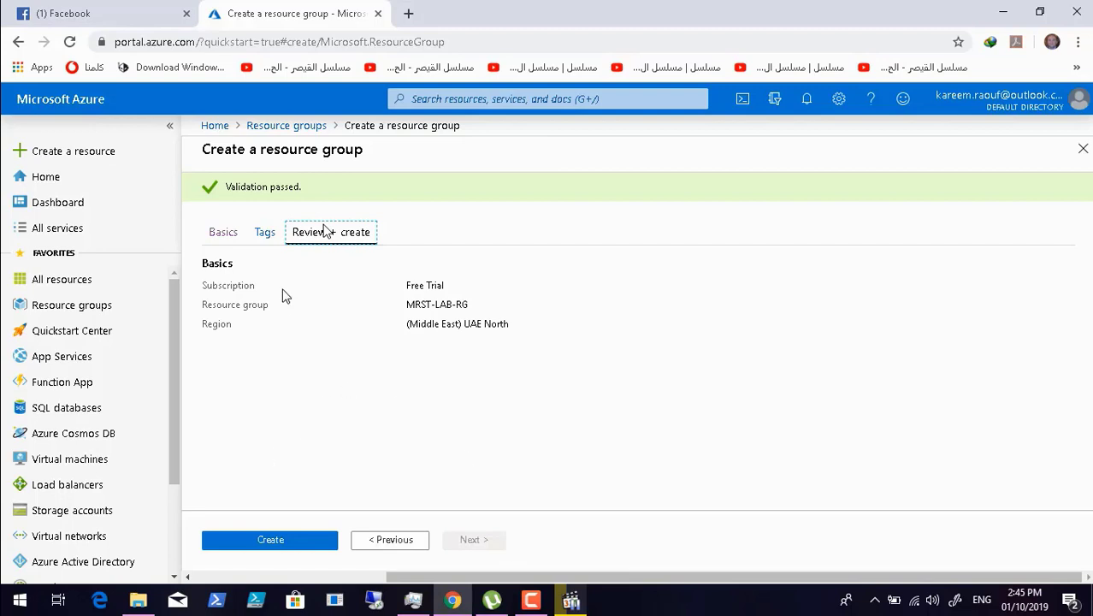
left_click(282, 546)
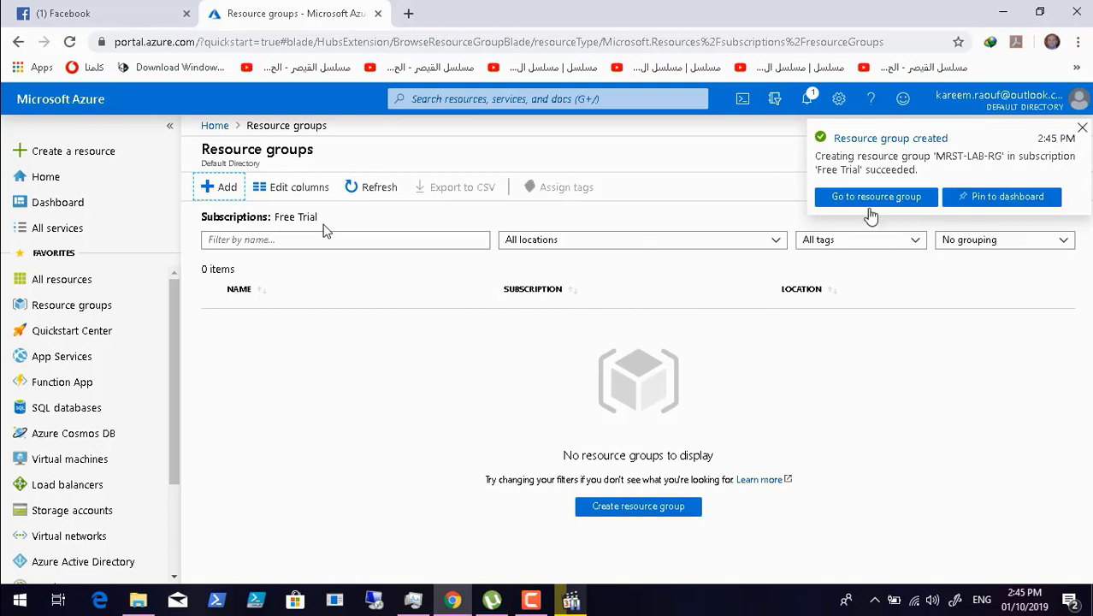
- Open MRST-LAB-RG from the notification and review its empty Deployments and Activity log
left_click(872, 199)
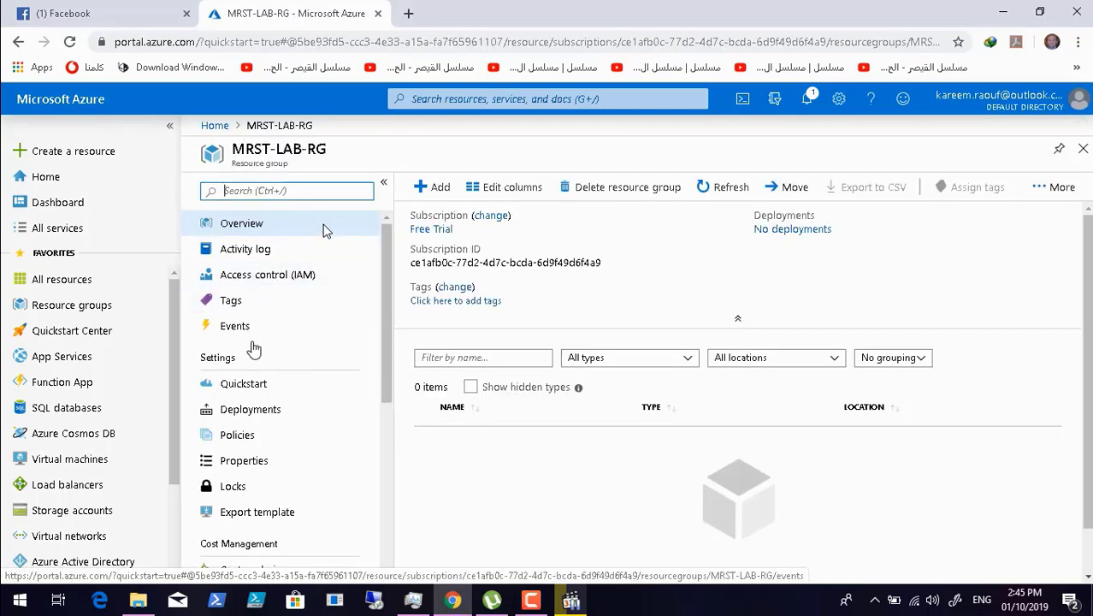
left_click(252, 414)
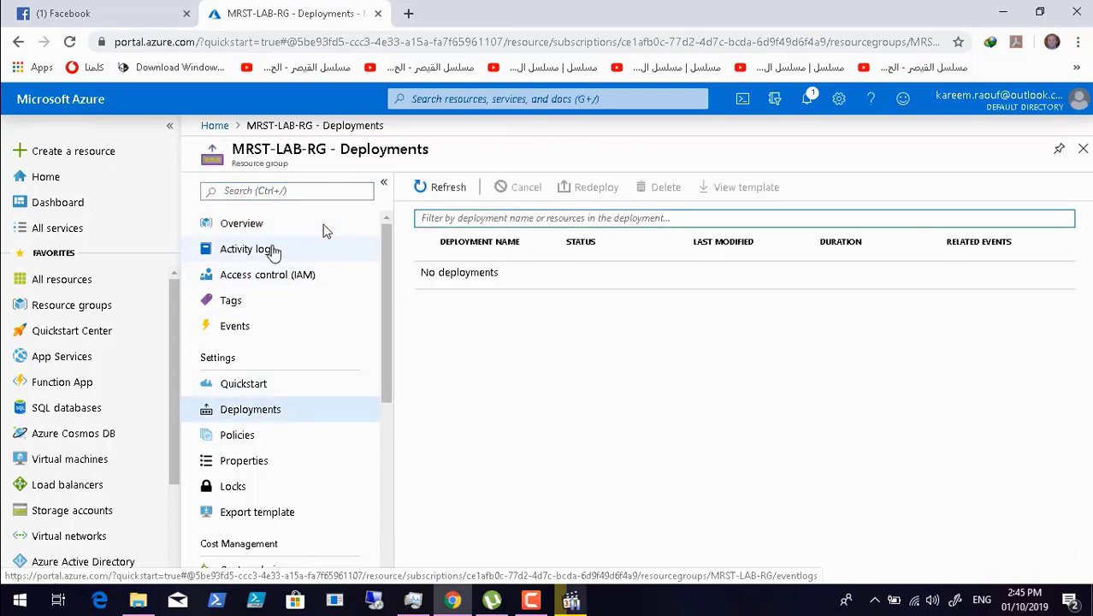
left_click(262, 253)
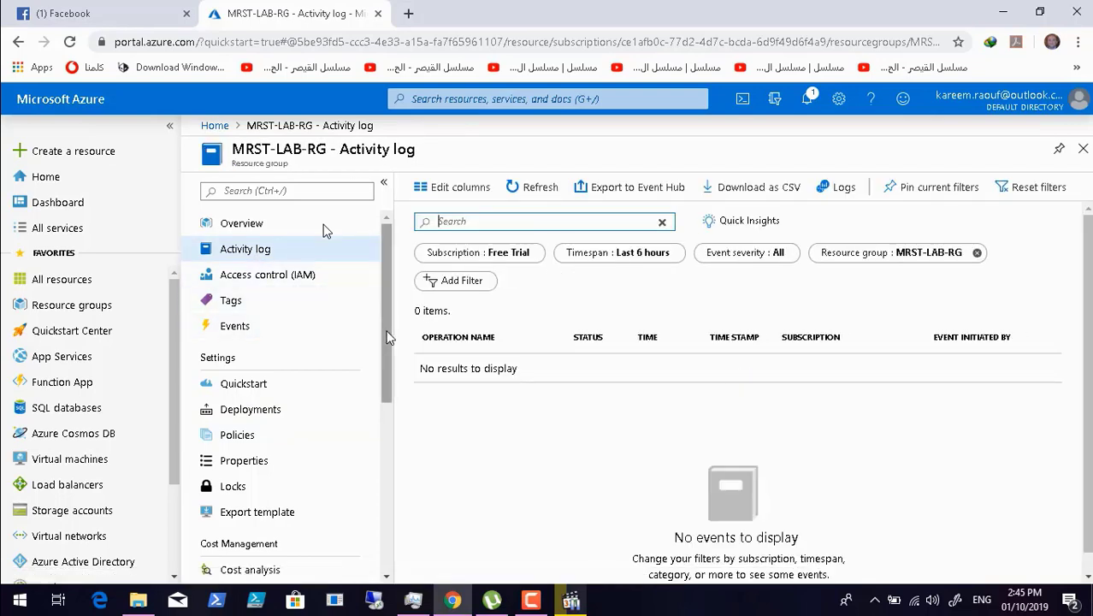
left_click_drag(387, 336, 388, 291)
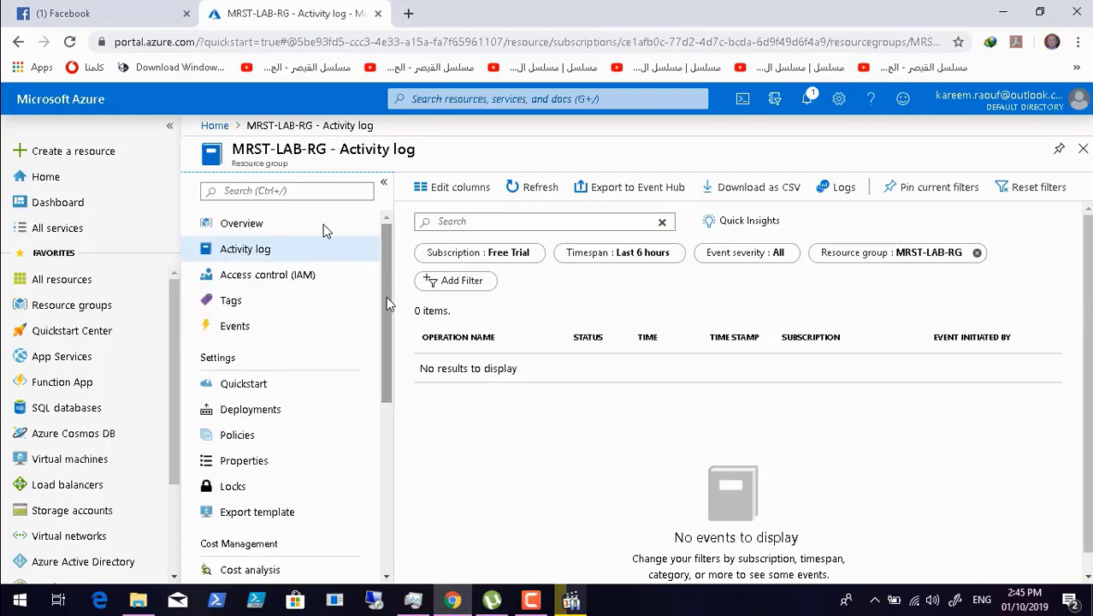
left_click(531, 601)
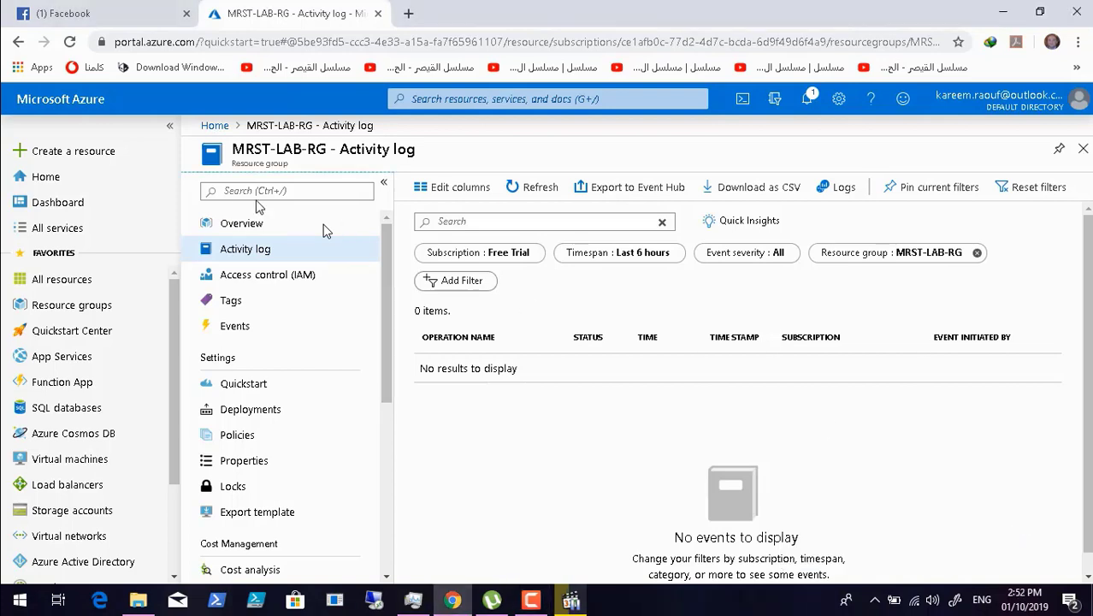
- Search the Marketplace for 'Network' and select the Virtual Network result
left_click(73, 152)
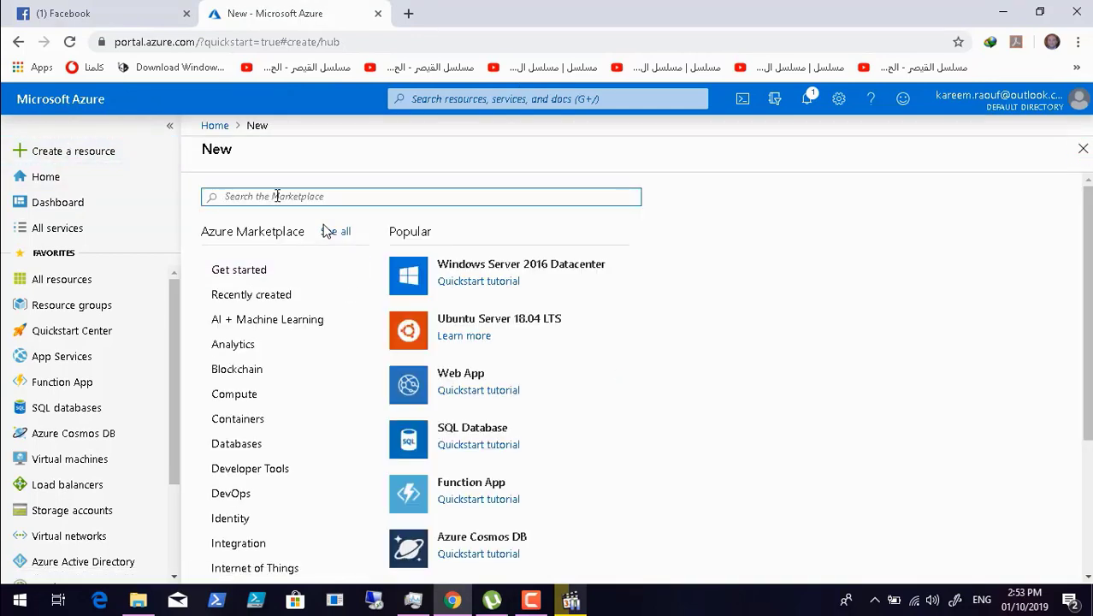
type("Network")
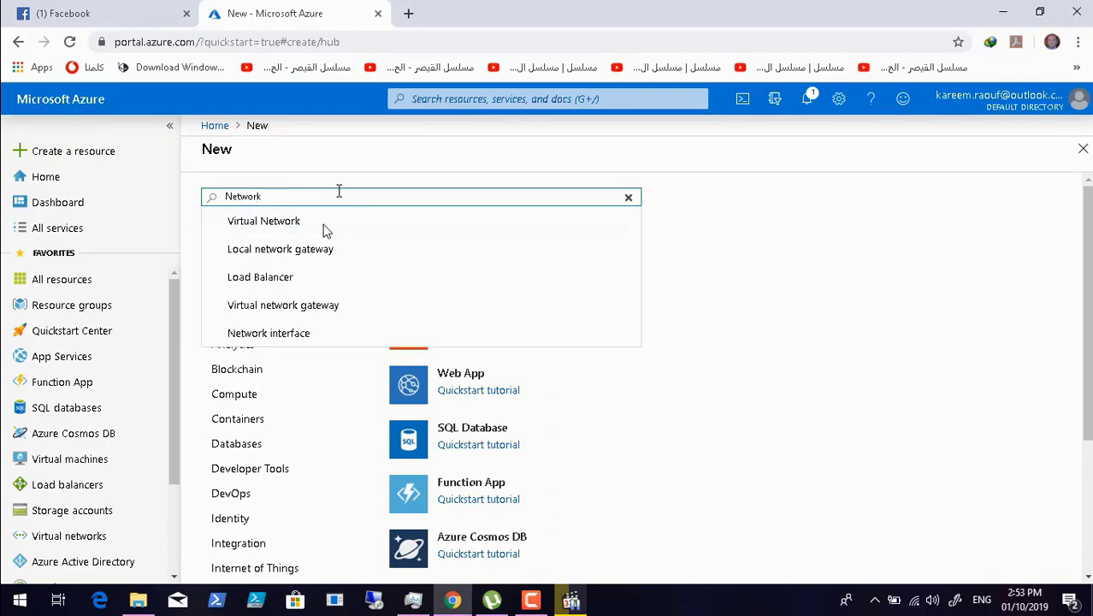
key("Return")
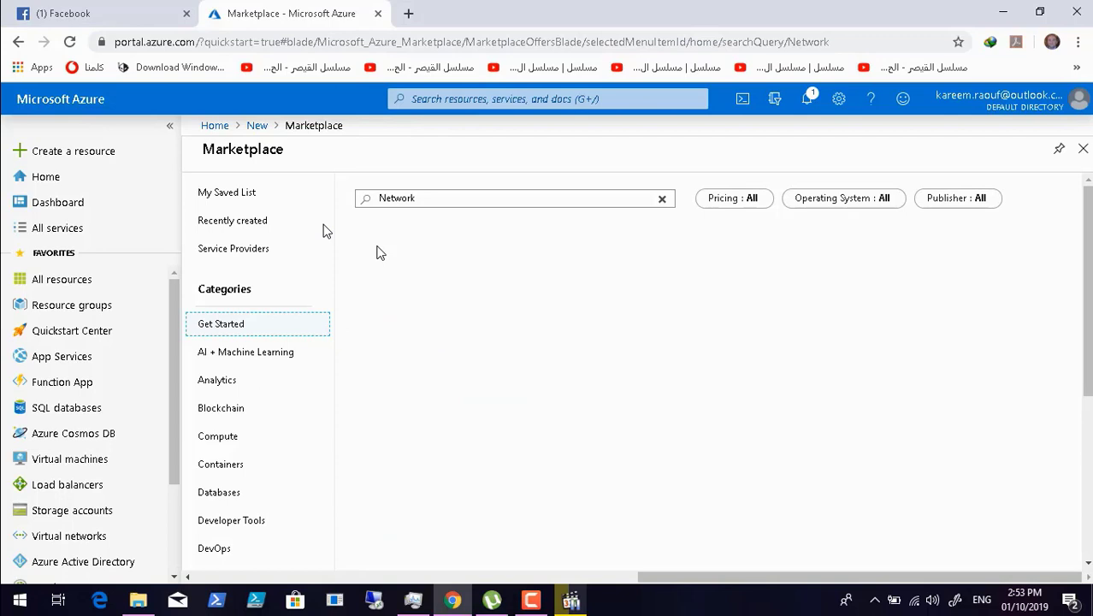
mouse_move(43, 587)
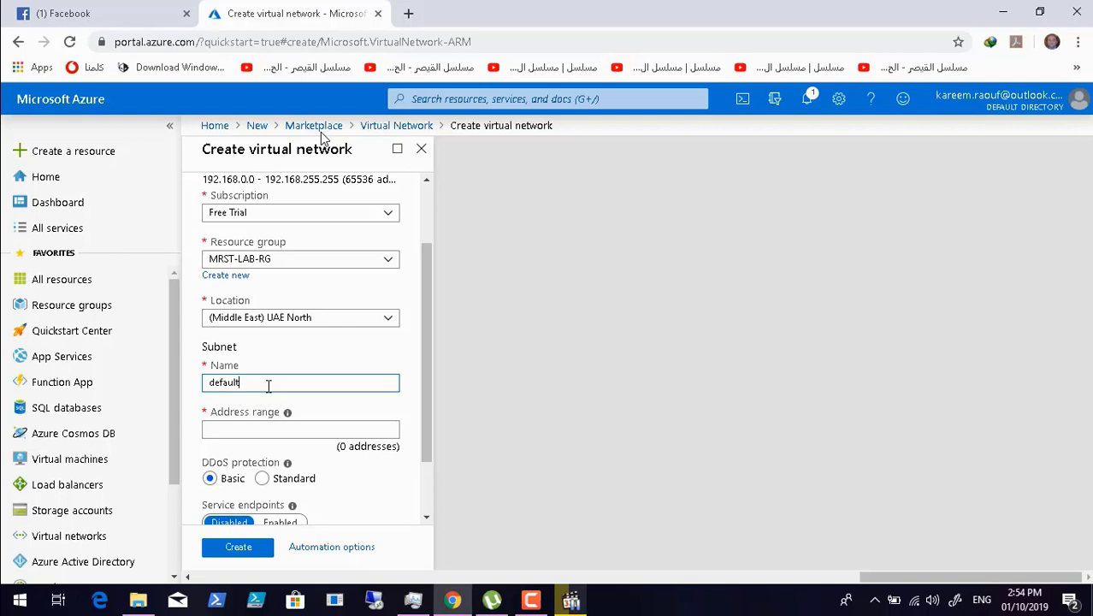
- Erase the default subnet name and begin typing a new name starting with M
key("BackSpace")
key("BackSpace")
key("BackSpace")
key("BackSpace")
key("BackSpace")
key("BackSpace")
key("BackSpace")
type("MQAR")
key("BackSpace")
key("BackSpace")
key("BackSpace")
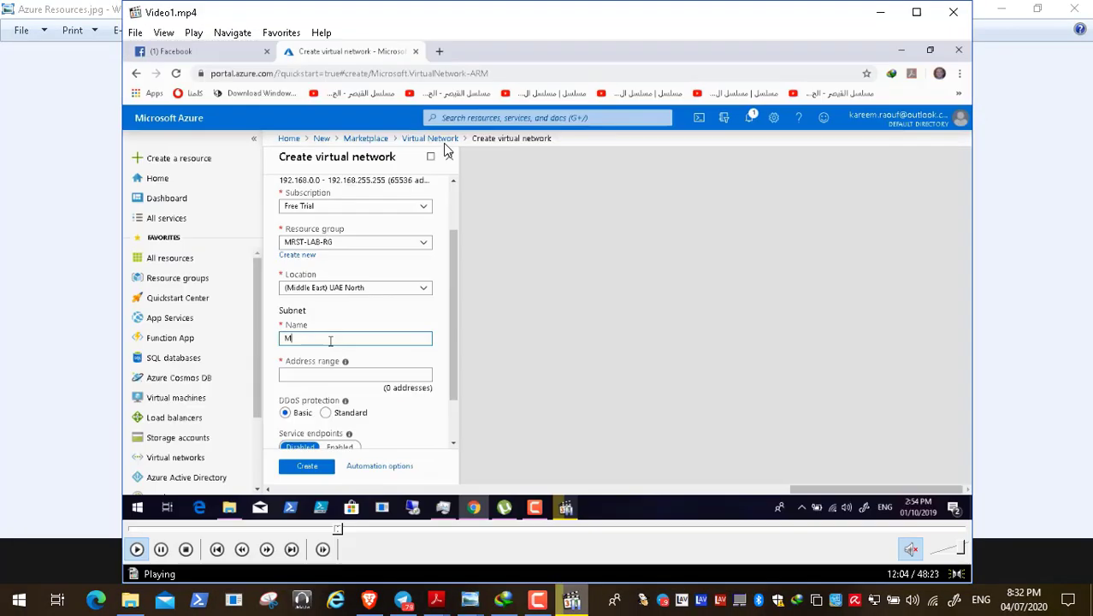
- Pause the Video1.mp4 recording, rewind it to about 11:40, and show it full screen
left_click(161, 549)
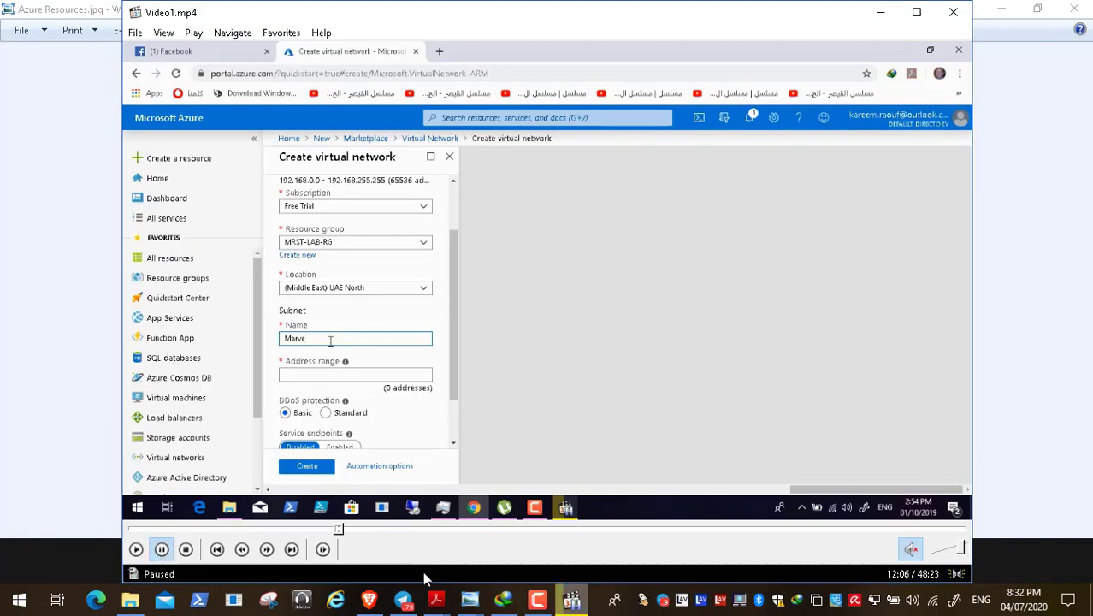
left_click(538, 601)
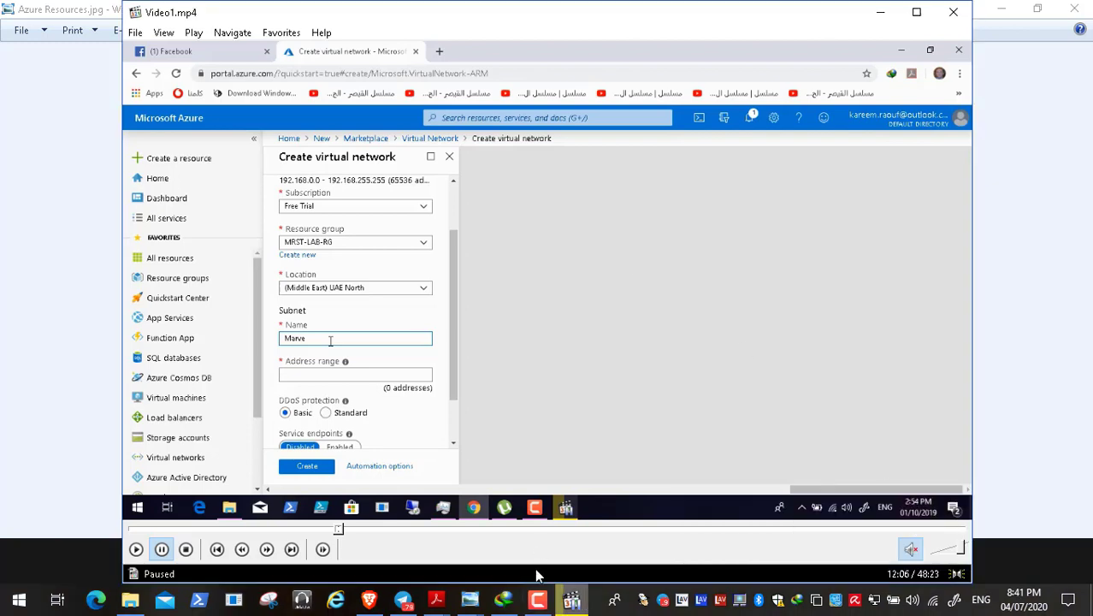
left_click(537, 602)
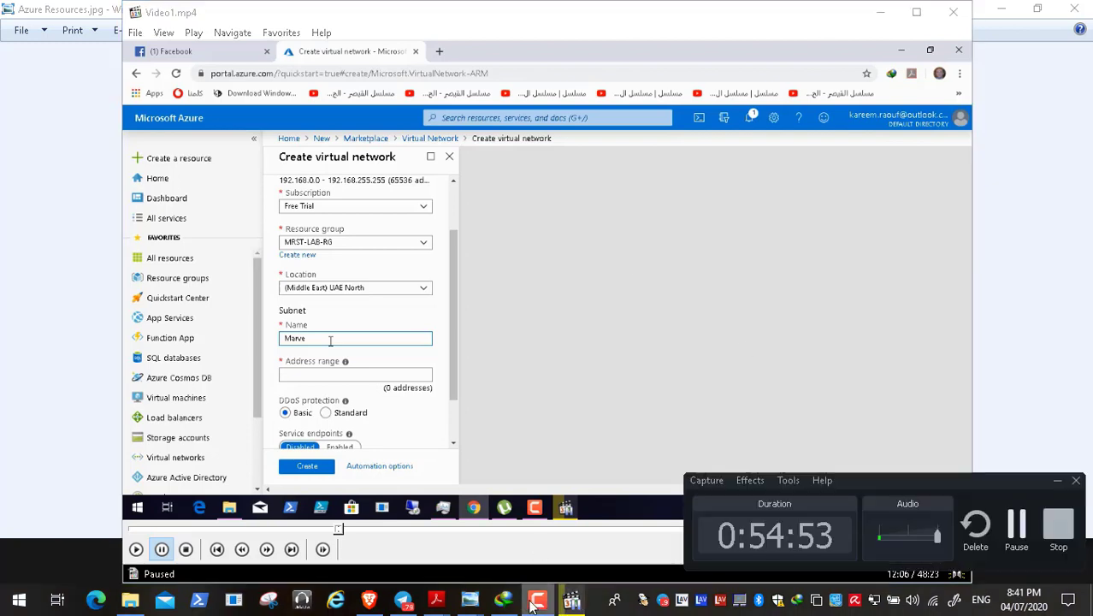
left_click(1059, 481)
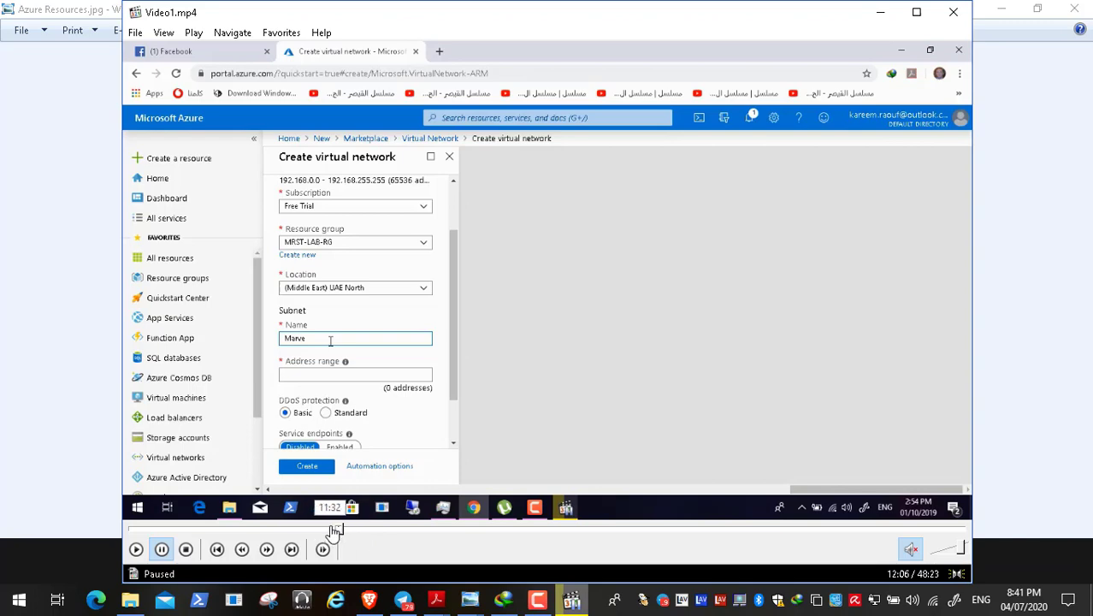
left_click(336, 532)
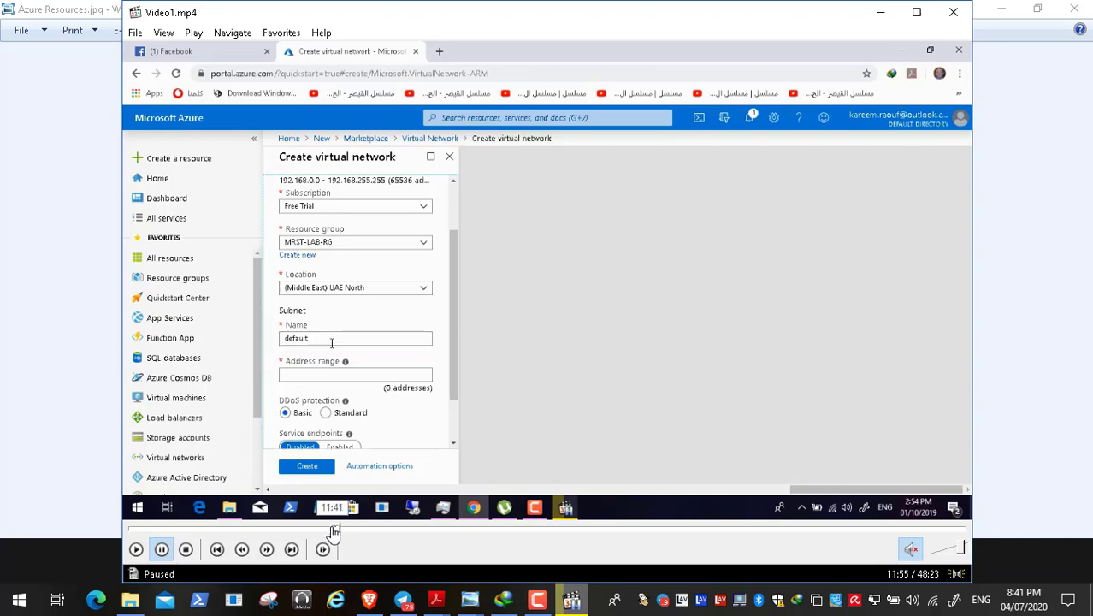
left_click(331, 532)
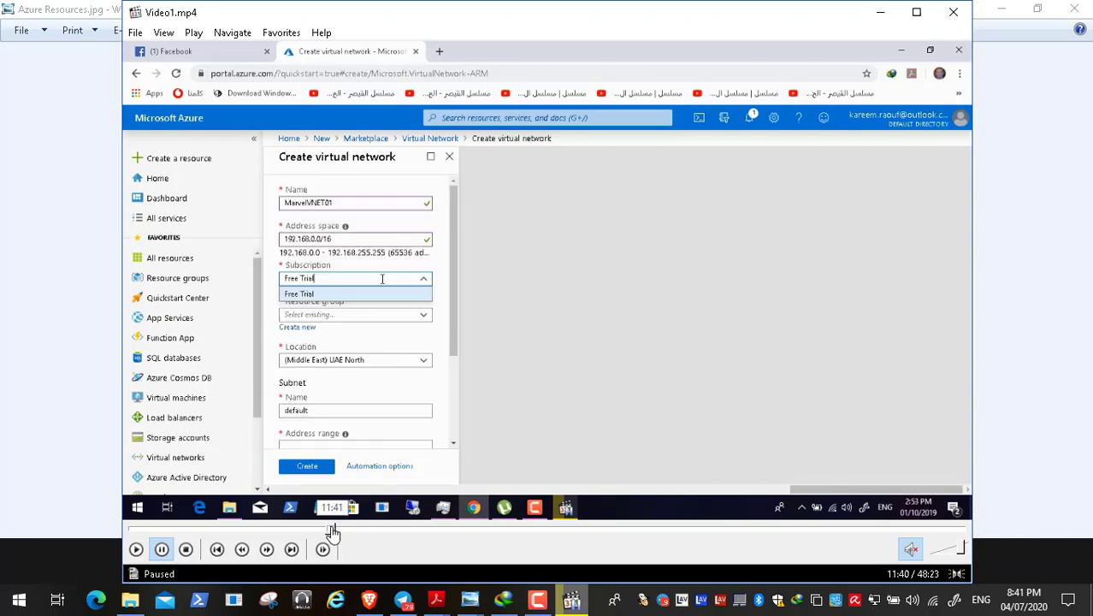
double_click(225, 425)
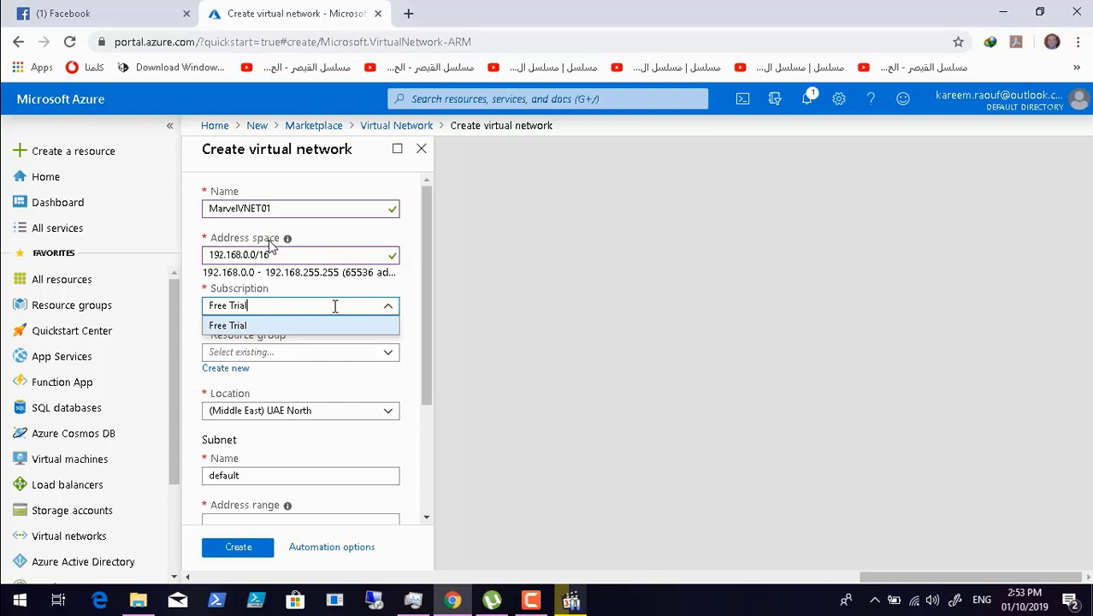
- Keep the Free Trial subscription and choose the MRST-LAB-RG resource group
mouse_move(267, 561)
left_click(303, 359)
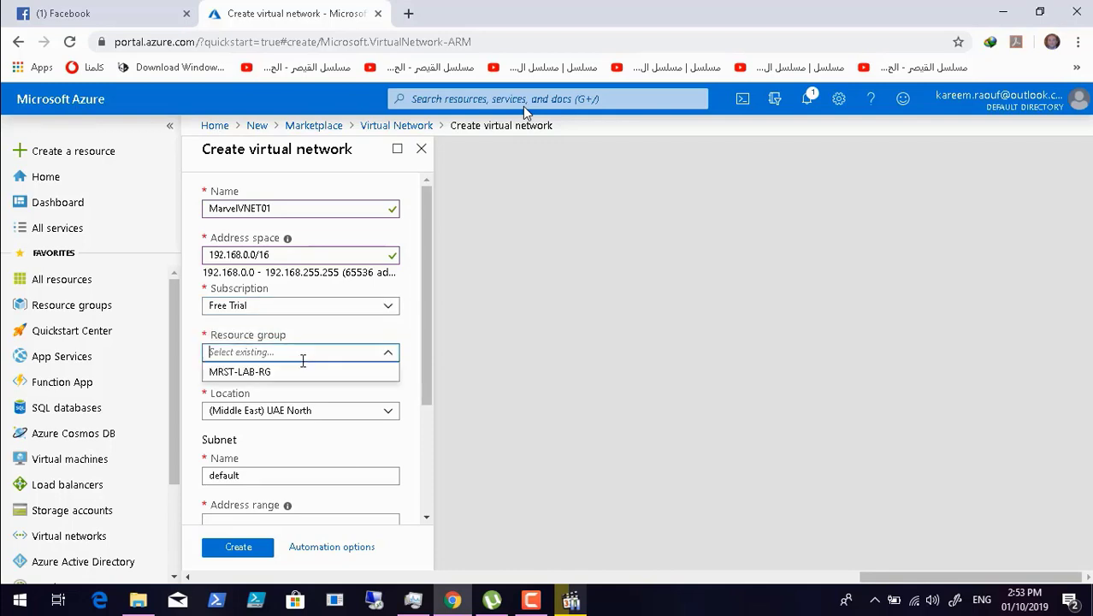
left_click(308, 376)
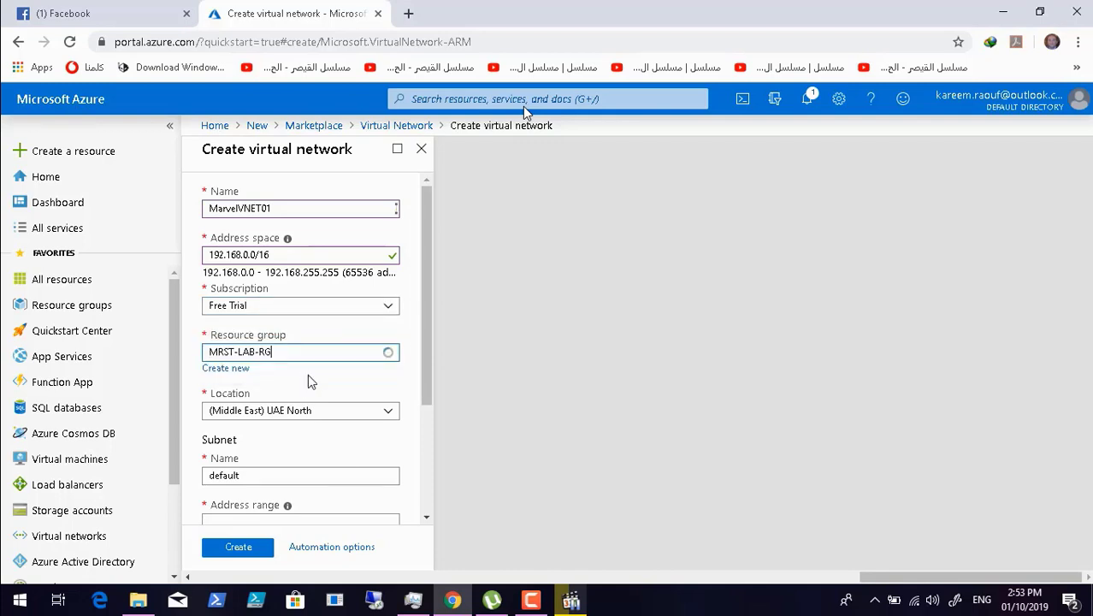
left_click(429, 400)
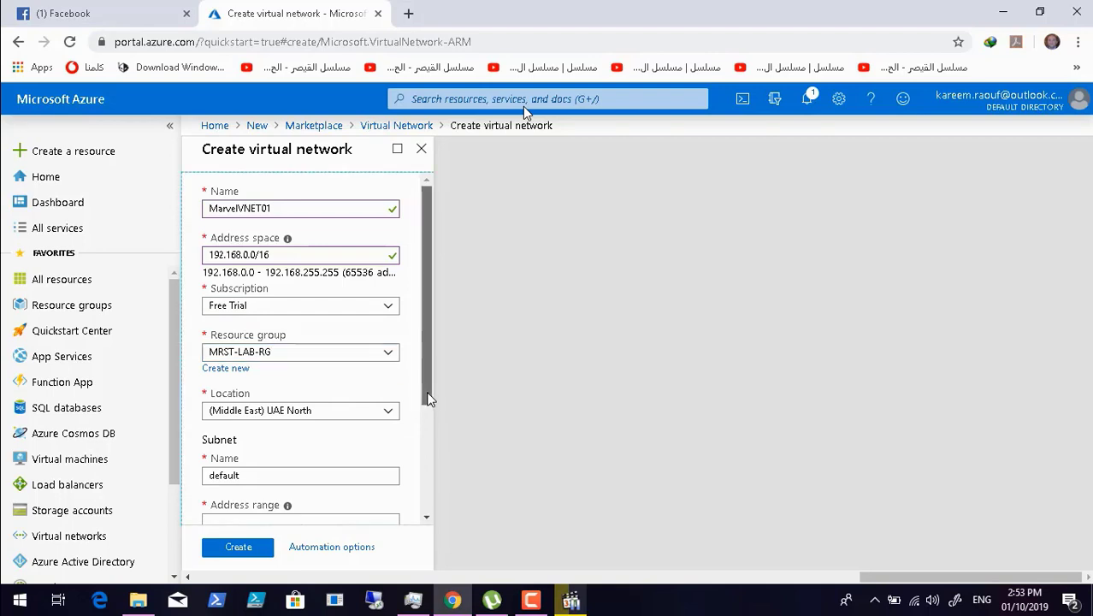
left_click_drag(429, 400, 415, 456)
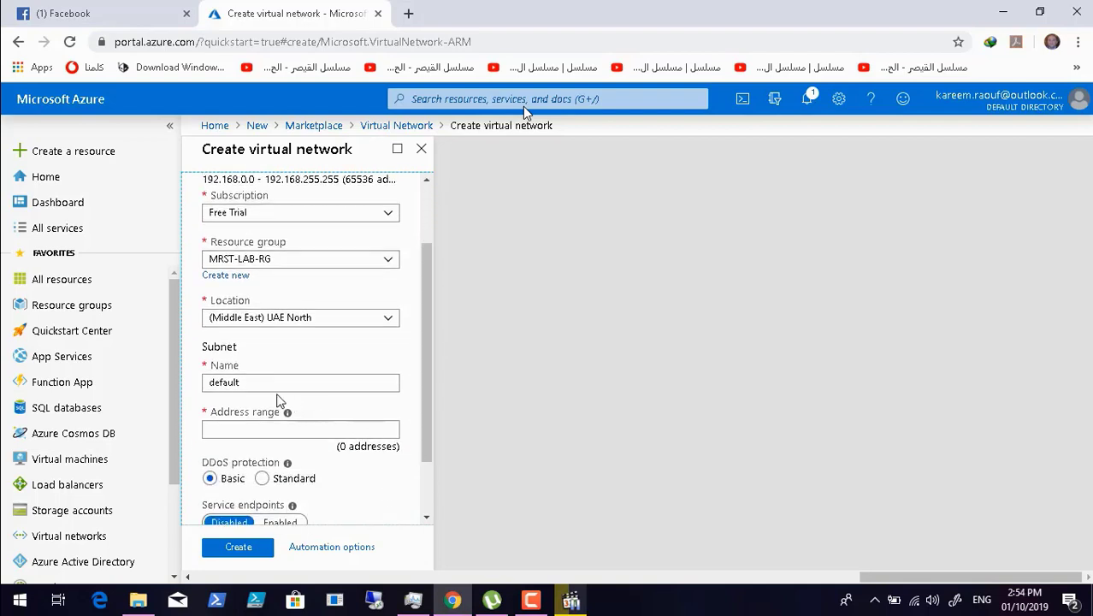
- Rename the subnet to MarvelRAIP with address range 192.168.1.0/24
left_click(267, 385)
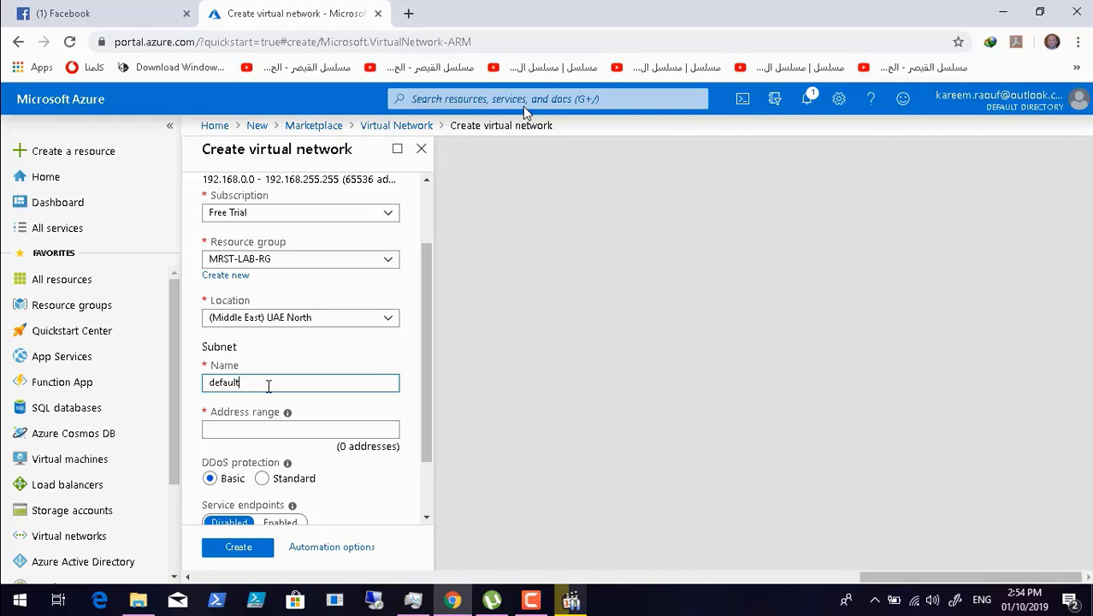
key("BackSpace")
key("BackSpace")
key("BackSpace")
key("BackSpace")
key("BackSpace")
key("BackSpace")
key("BackSpace")
type("MSUBN")
key("BackSpace")
key("BackSpace")
key("BackSpace")
key("BackSpace")
type("arvelRAIP")
left_click(254, 427)
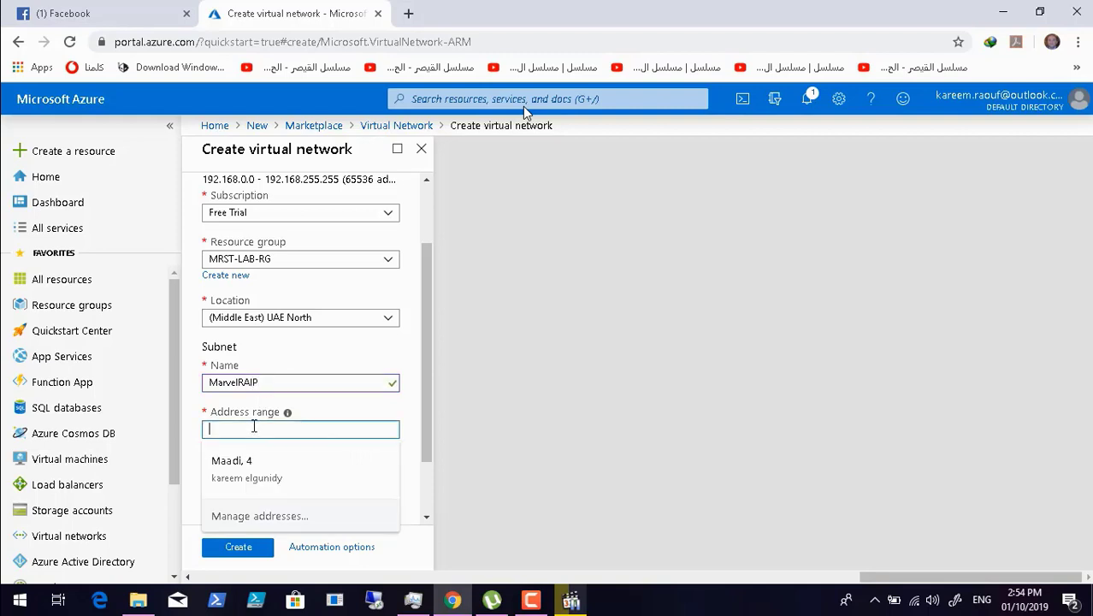
type("192.")
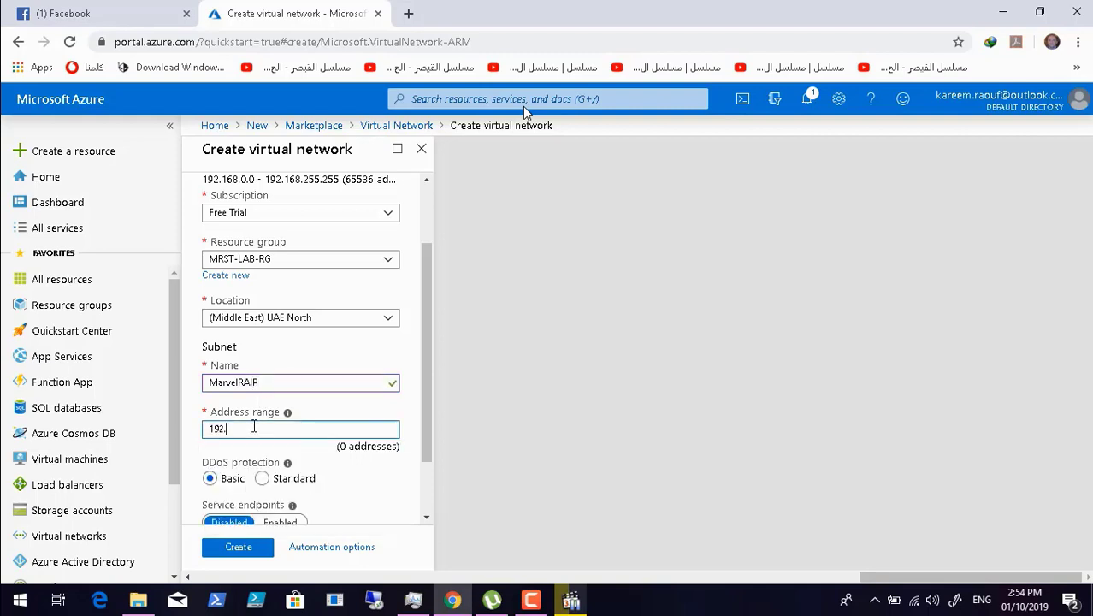
type("168.1.0/24")
mouse_move(287, 461)
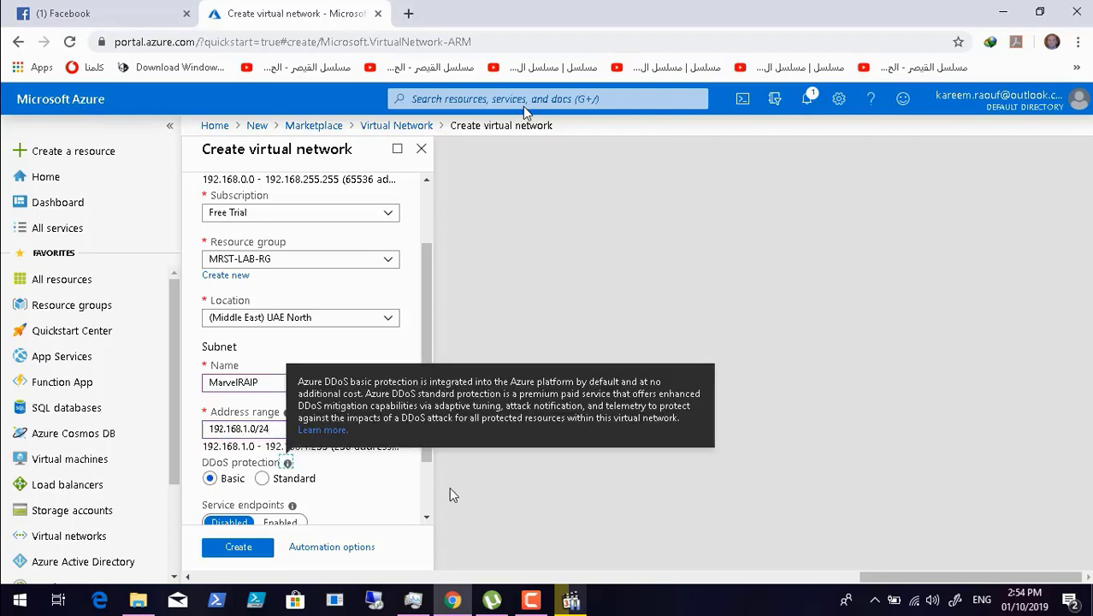
scroll(435, 342, "down", 2)
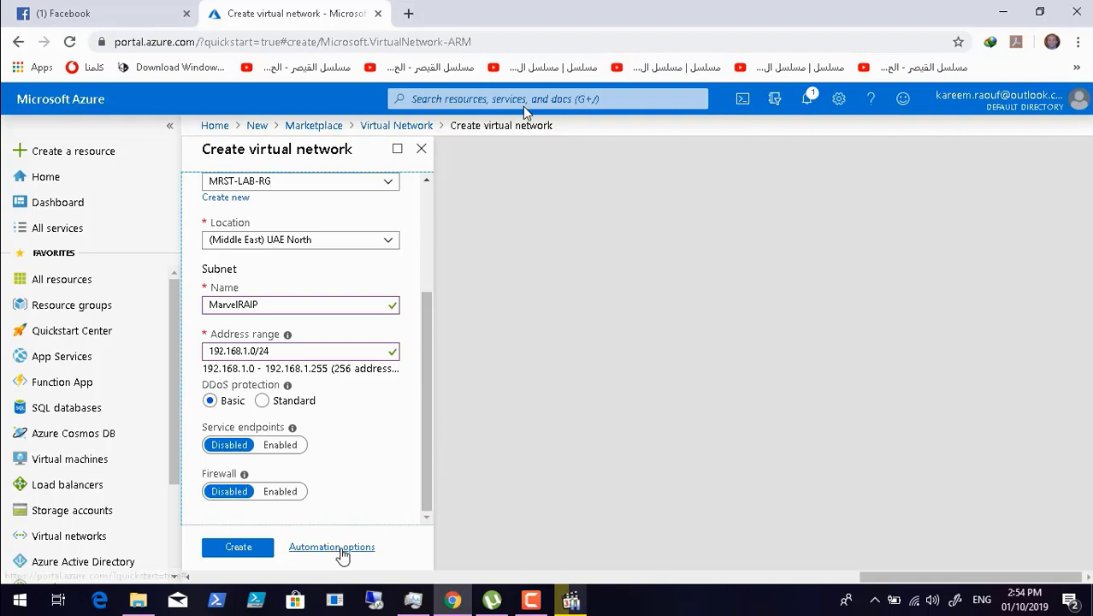
- Inspect the generated deployment template JSON, then navigate back to the Virtual Network page
left_click(342, 547)
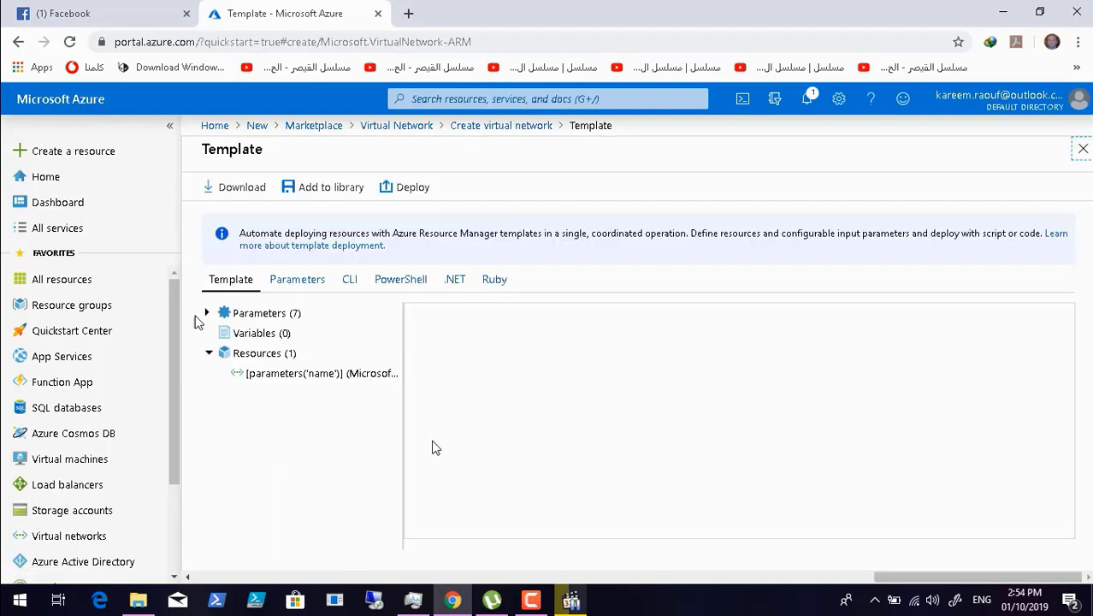
mouse_move(17, 605)
left_click(39, 583)
mouse_move(154, 572)
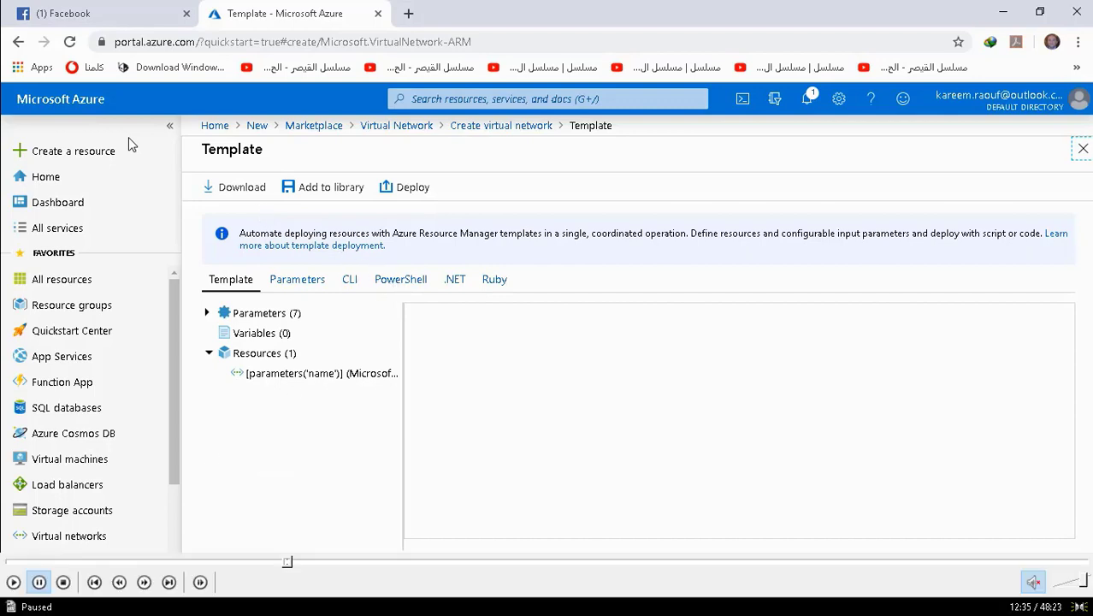
left_click(8, 583)
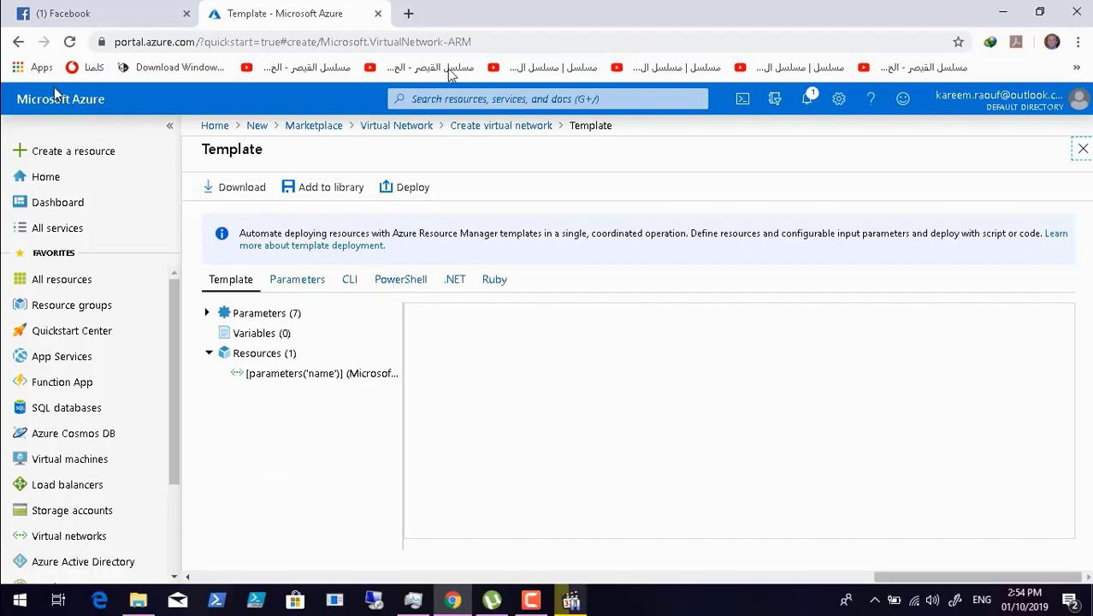
left_click(12, 44)
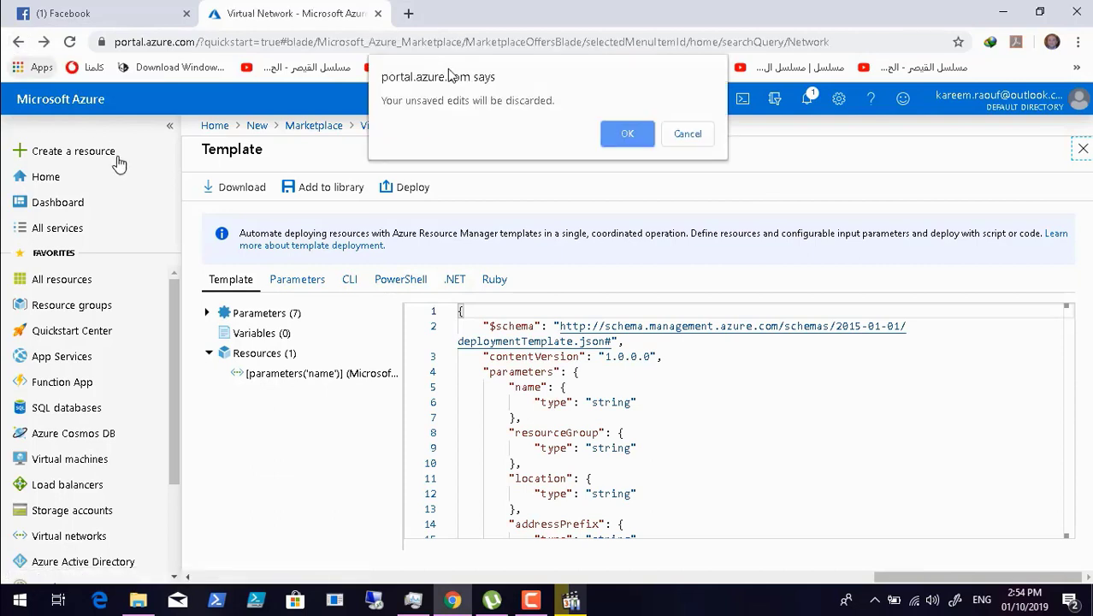
- Discard the unsaved edits and start a new Virtual Network from the Marketplace
left_click(627, 135)
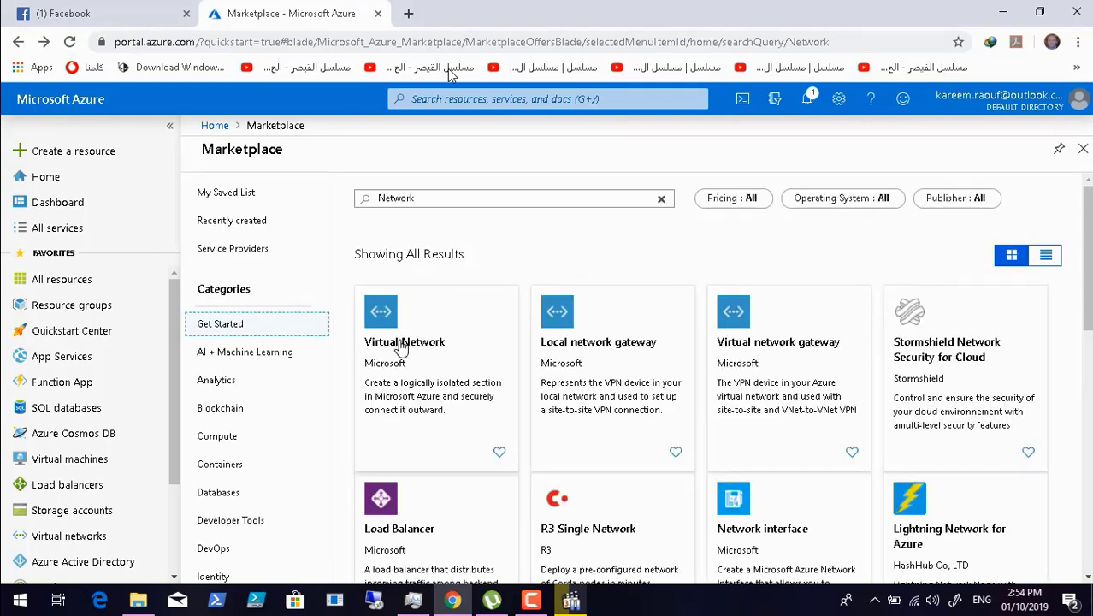
left_click(400, 346)
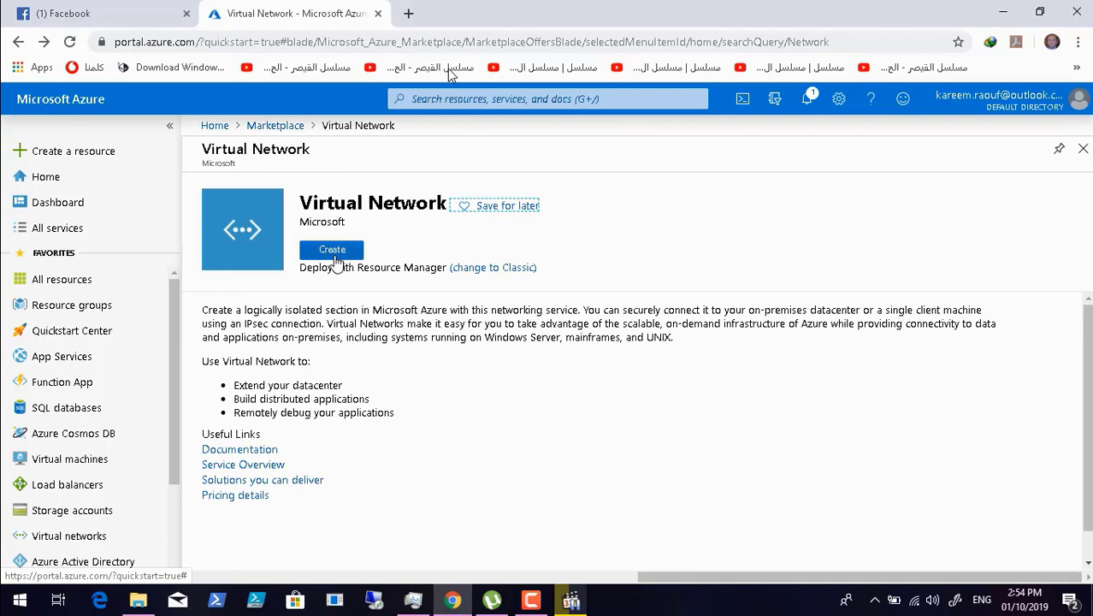
left_click(334, 256)
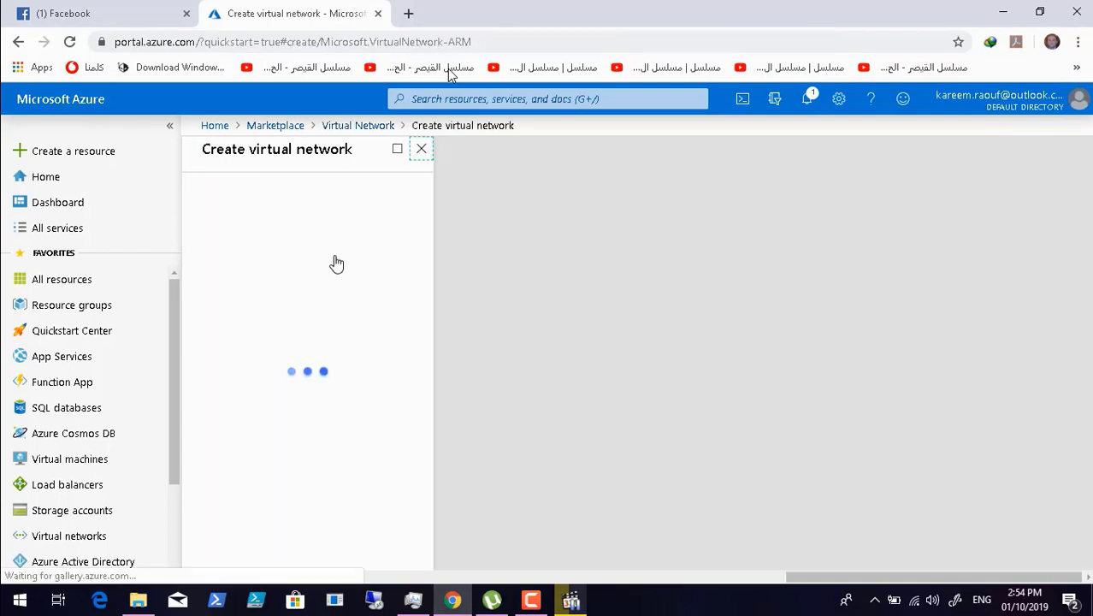
- Enter MarvelVNET01 as the network name, dismissing the browser autofill suggestions
left_click(272, 216)
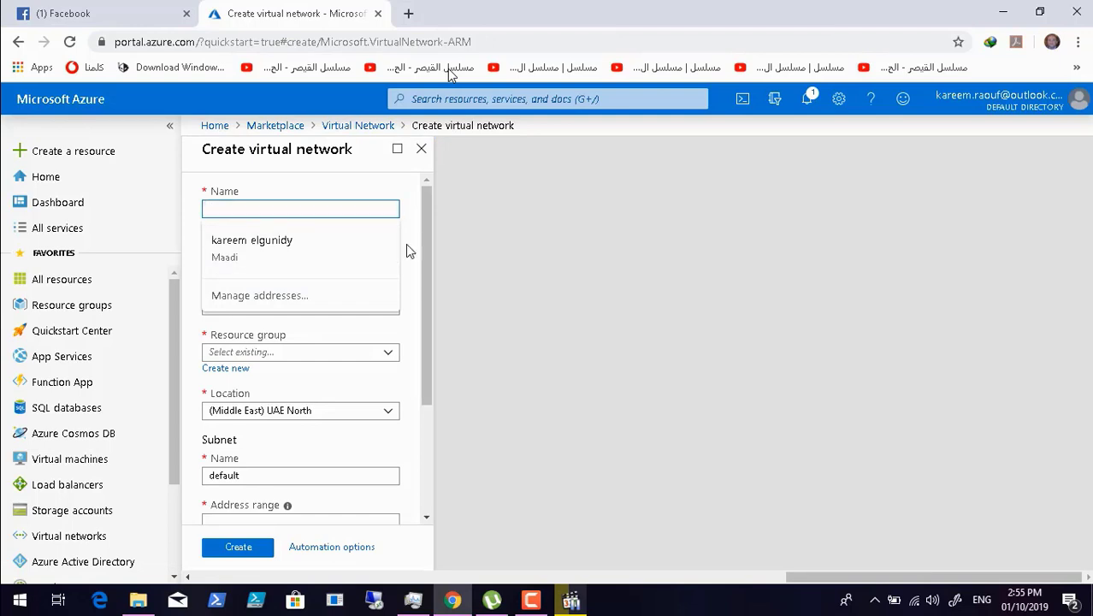
left_click(429, 261)
left_click(300, 207)
type("MarvelVNET01")
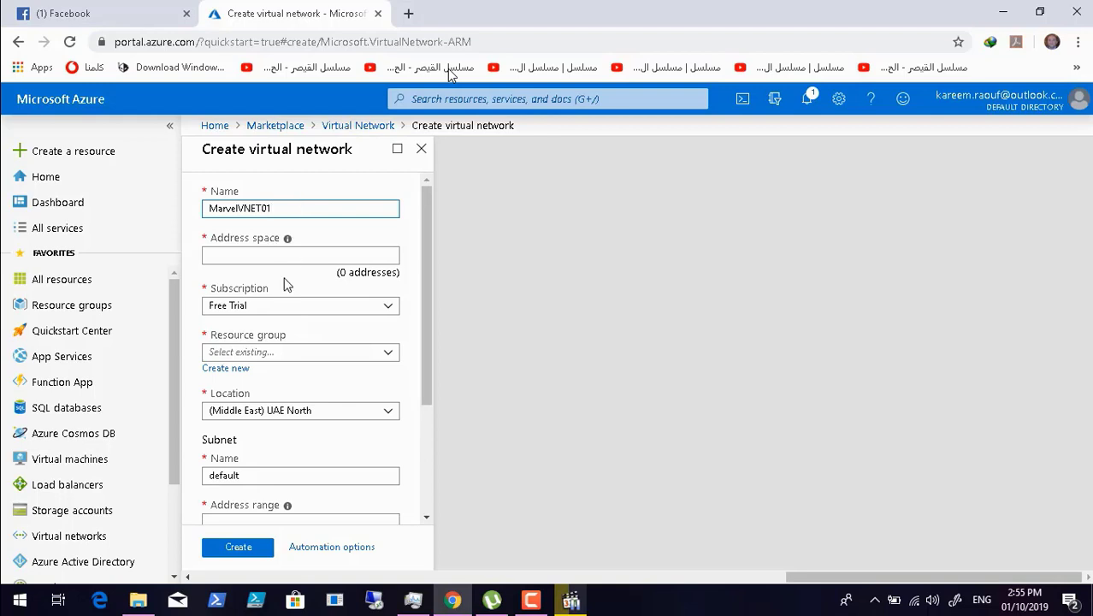
- Set address space 192.168.0.0/16 and resource group MRST-LAB-RG
left_click(274, 254)
type("192.168.")
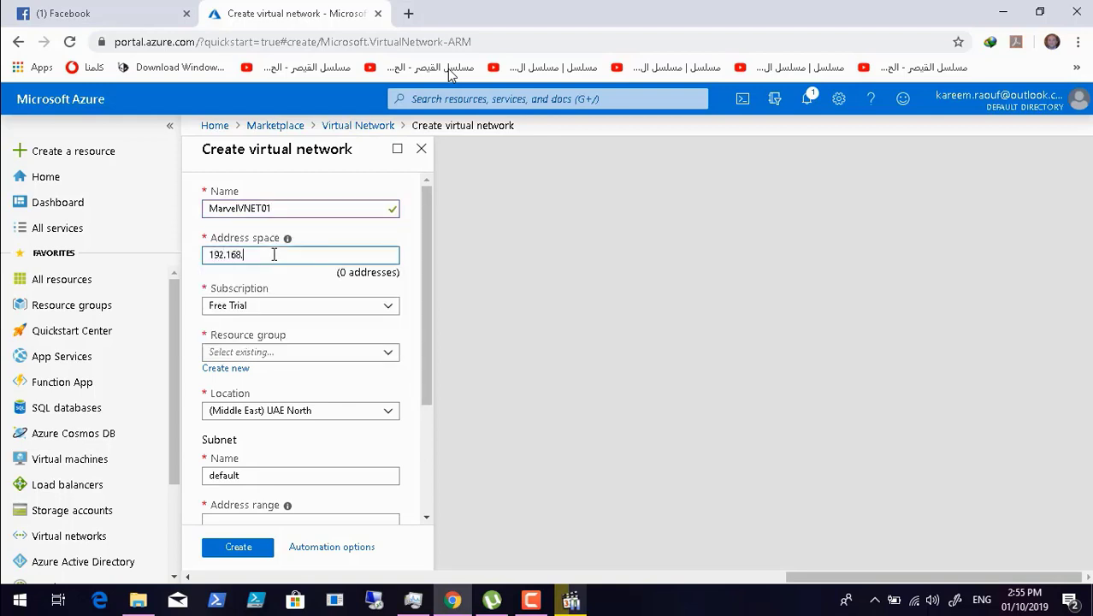
type("0.0/16")
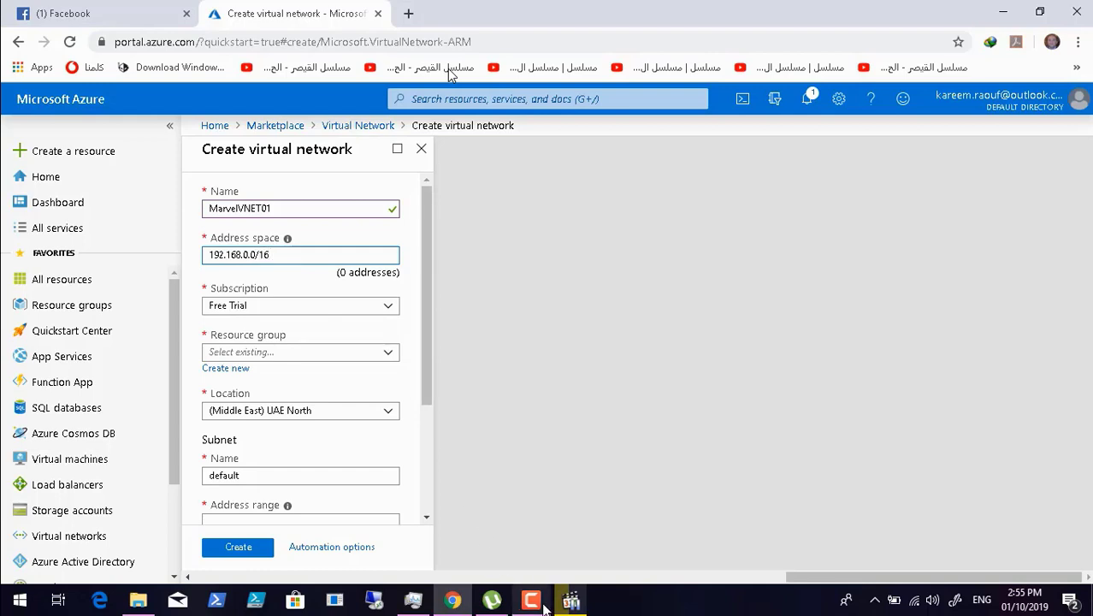
left_click(530, 600)
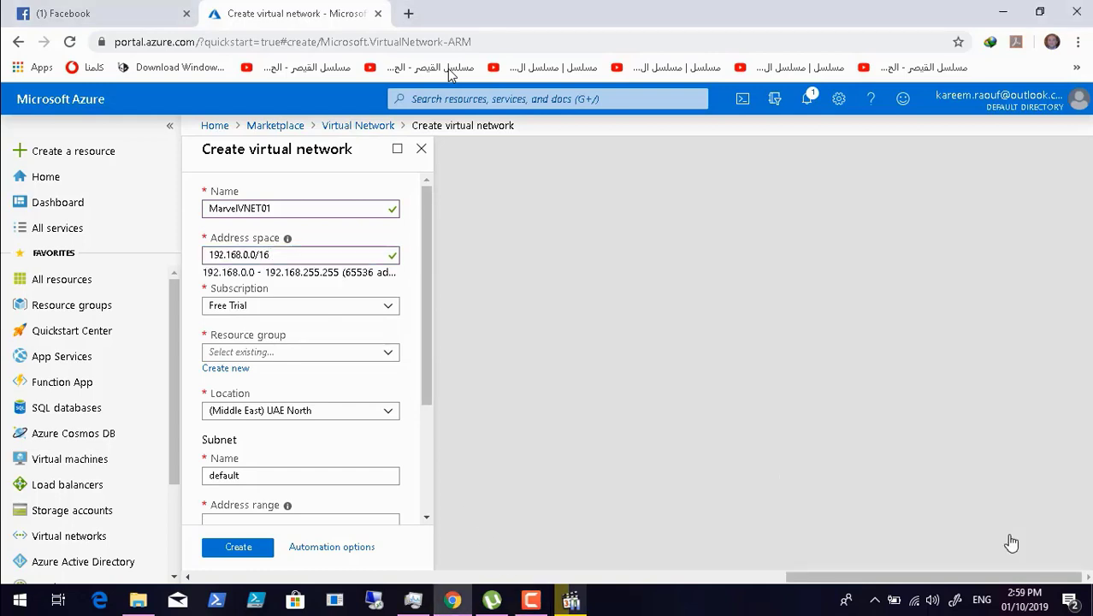
left_click(297, 352)
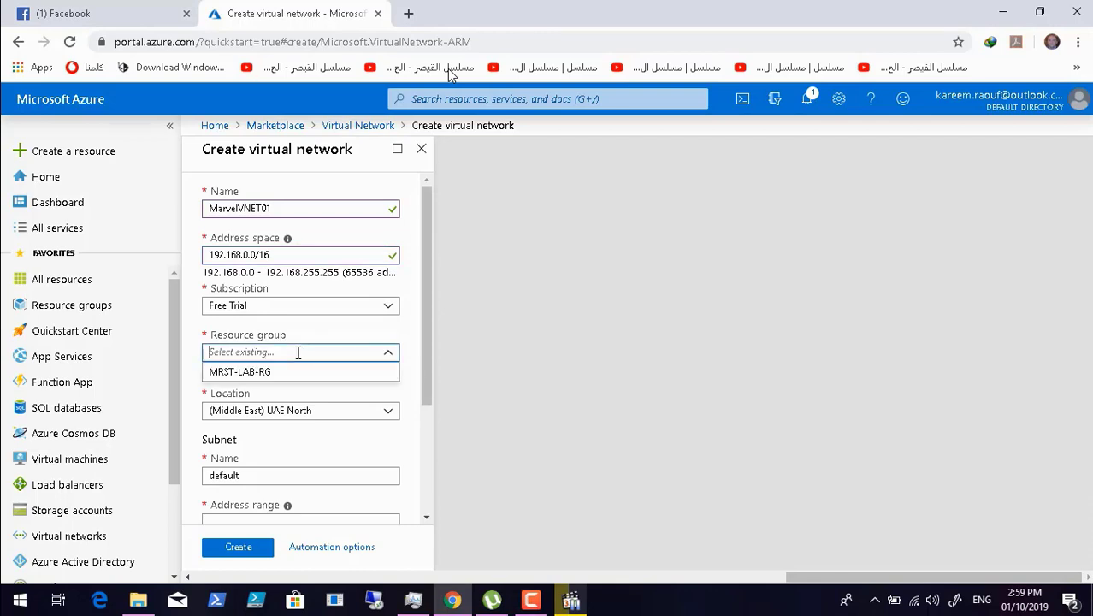
left_click(295, 372)
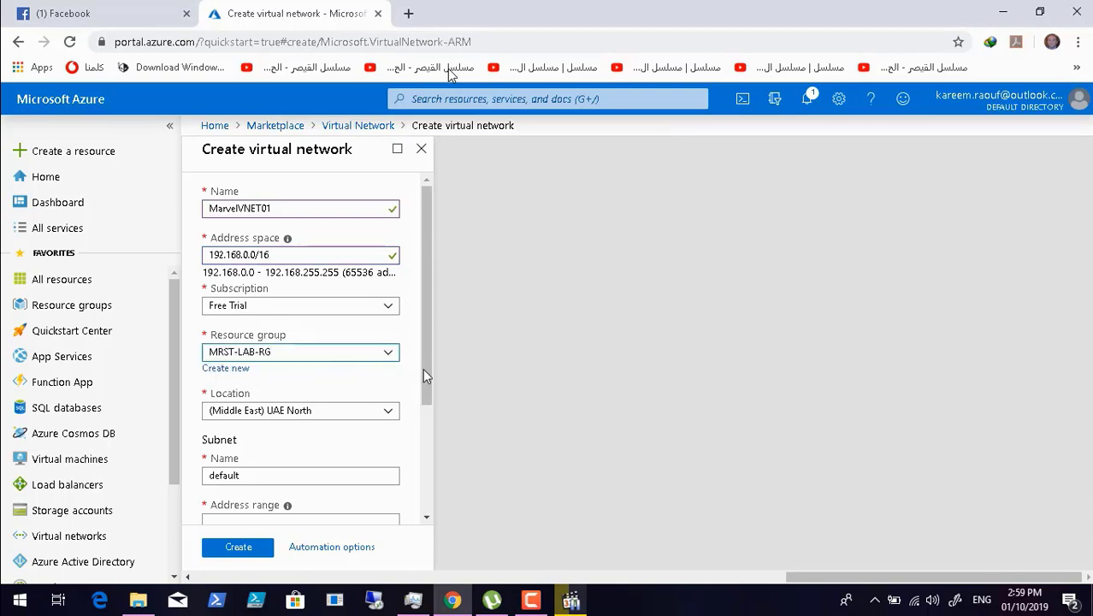
- Name the subnet MRSTRA-IP with address range 192.168.1.0/24
scroll(424, 368, "down", 2)
left_click(282, 365)
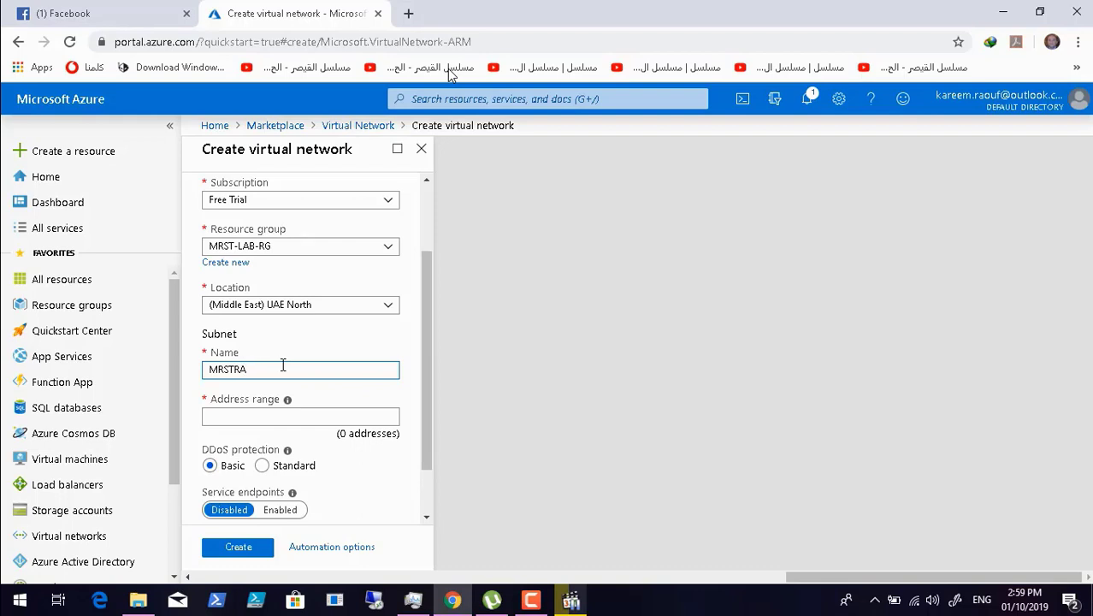
left_click(267, 416)
type("192")
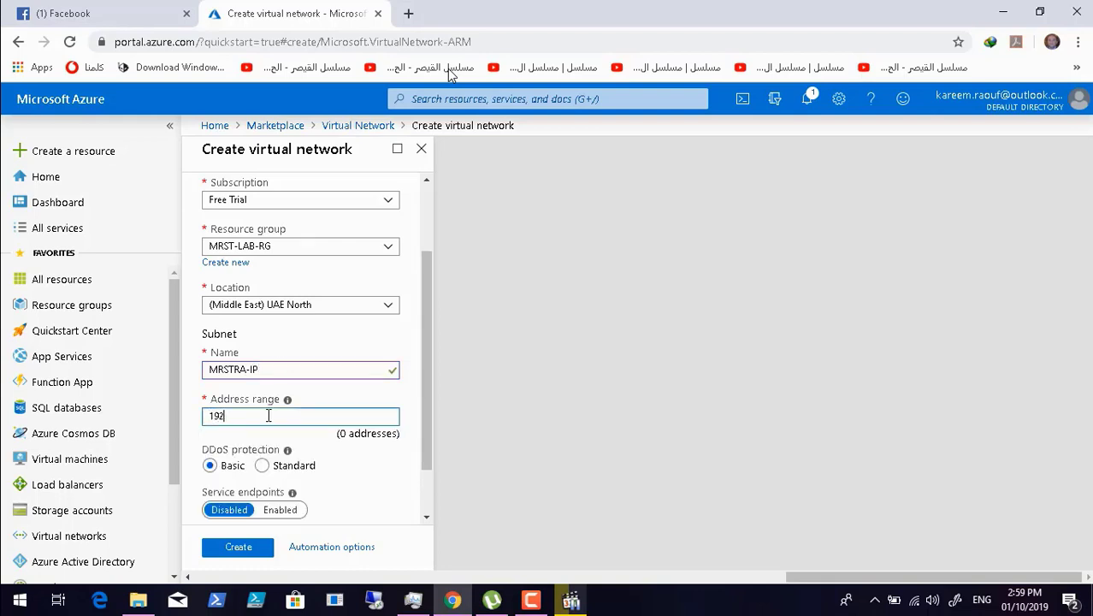
type(".168.1.0/24")
left_click(361, 484)
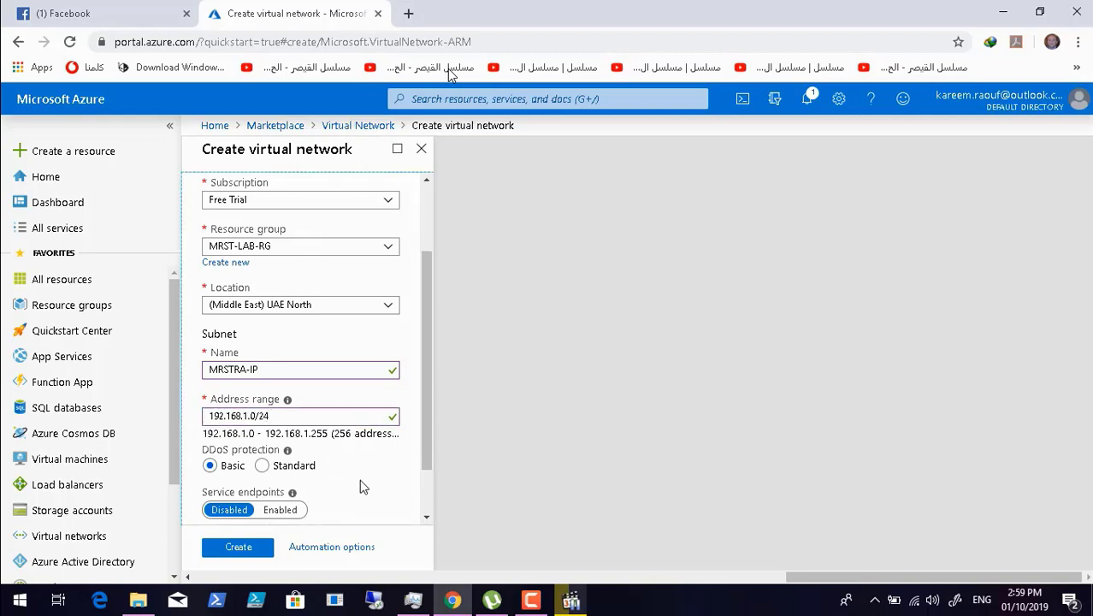
left_click_drag(427, 464, 428, 512)
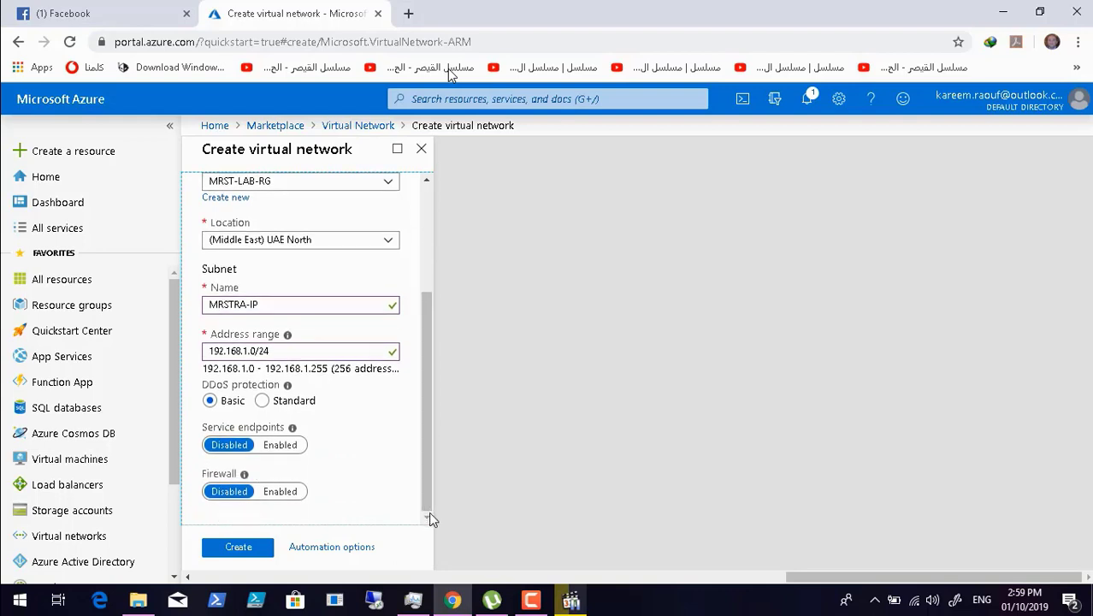
- Create the virtual network, confirm its successful deployment in notifications, then dismiss all notifications
left_click(245, 551)
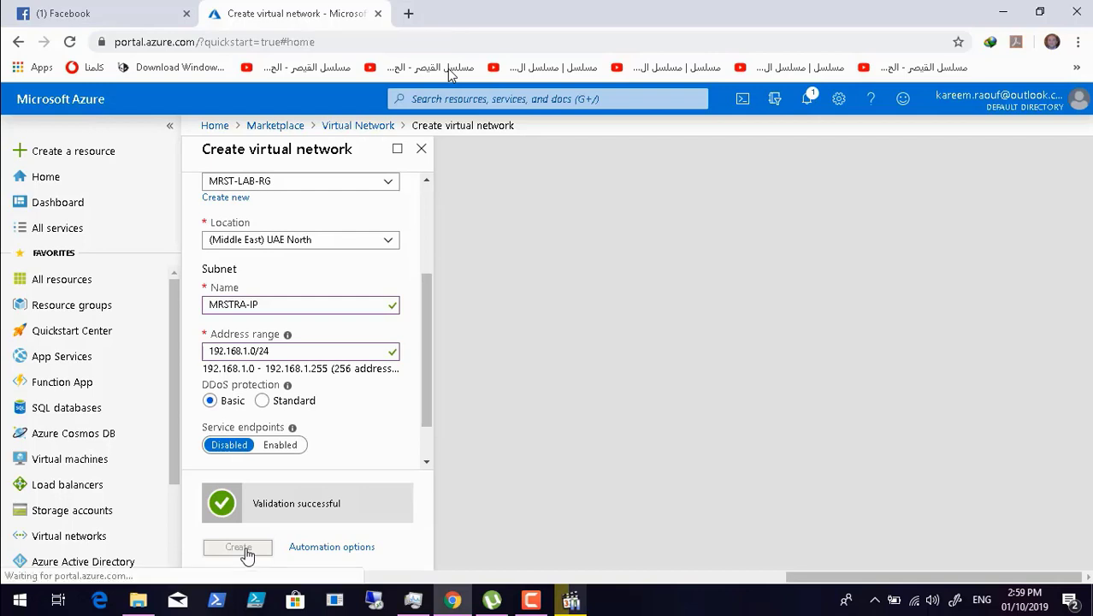
left_click(244, 549)
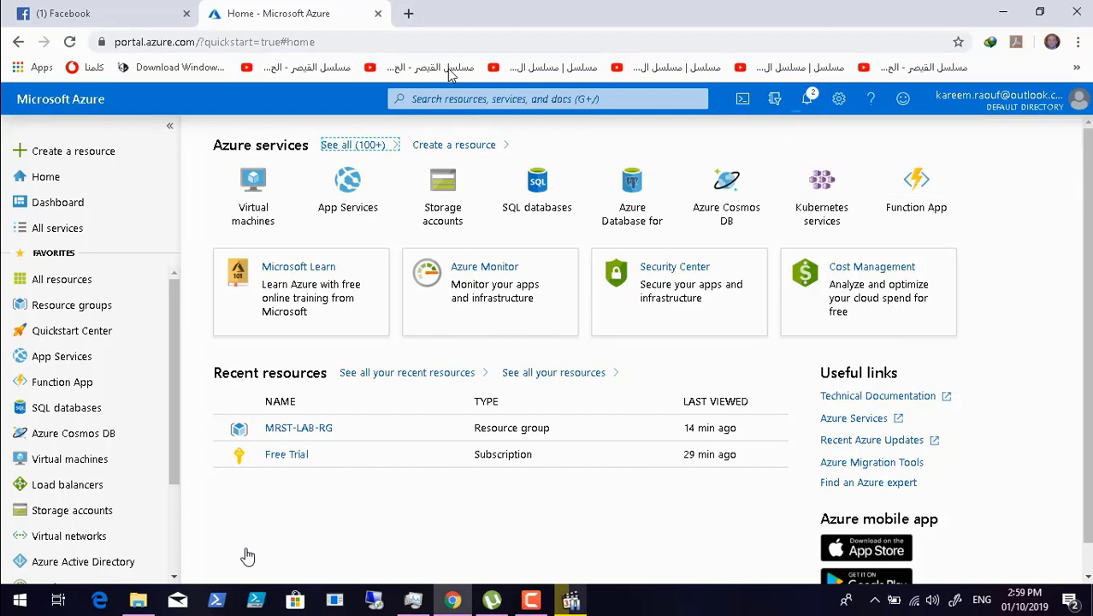
left_click(809, 101)
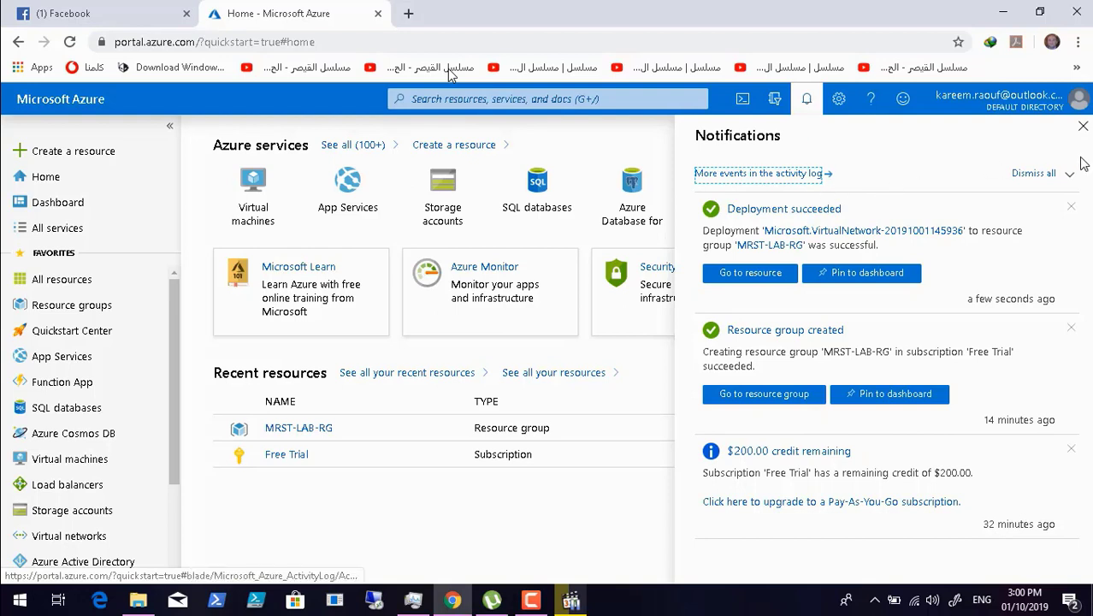
left_click(1057, 175)
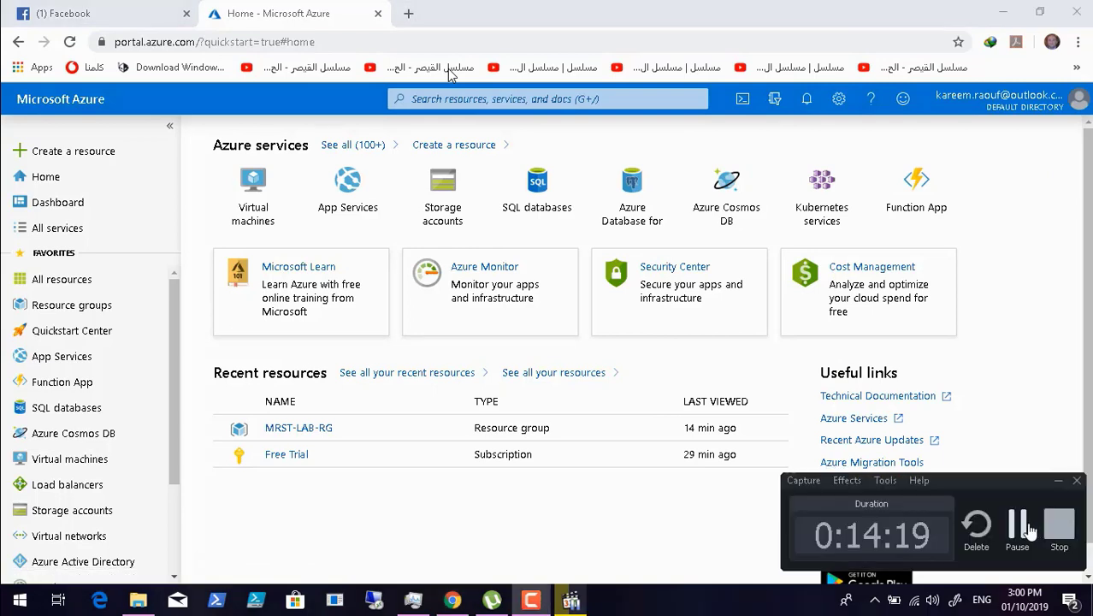
left_click(808, 102)
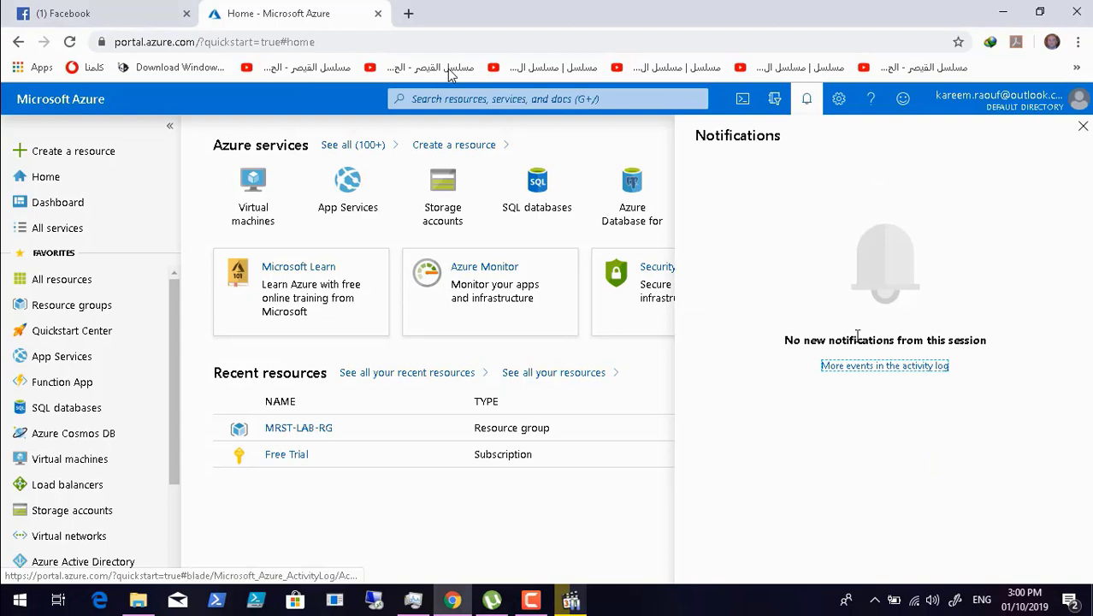
left_click(866, 367)
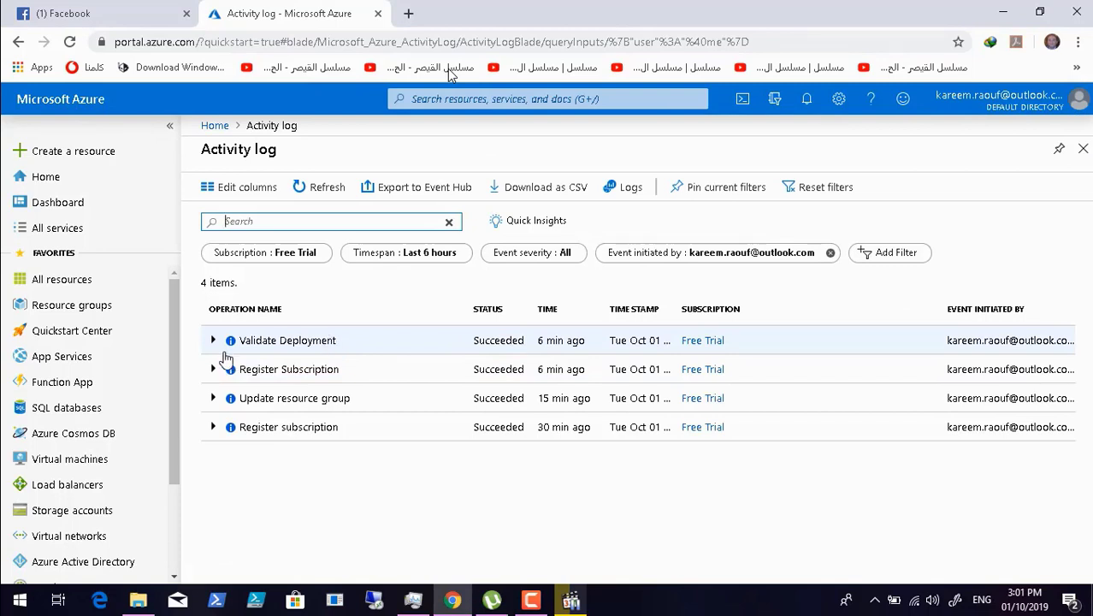
left_click(213, 341)
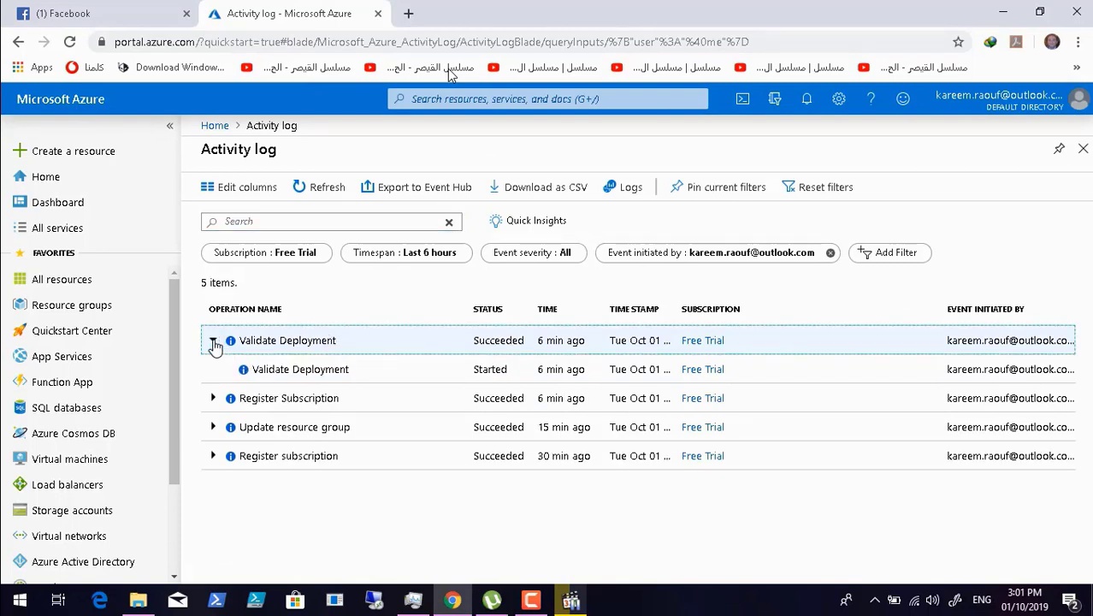
left_click(289, 373)
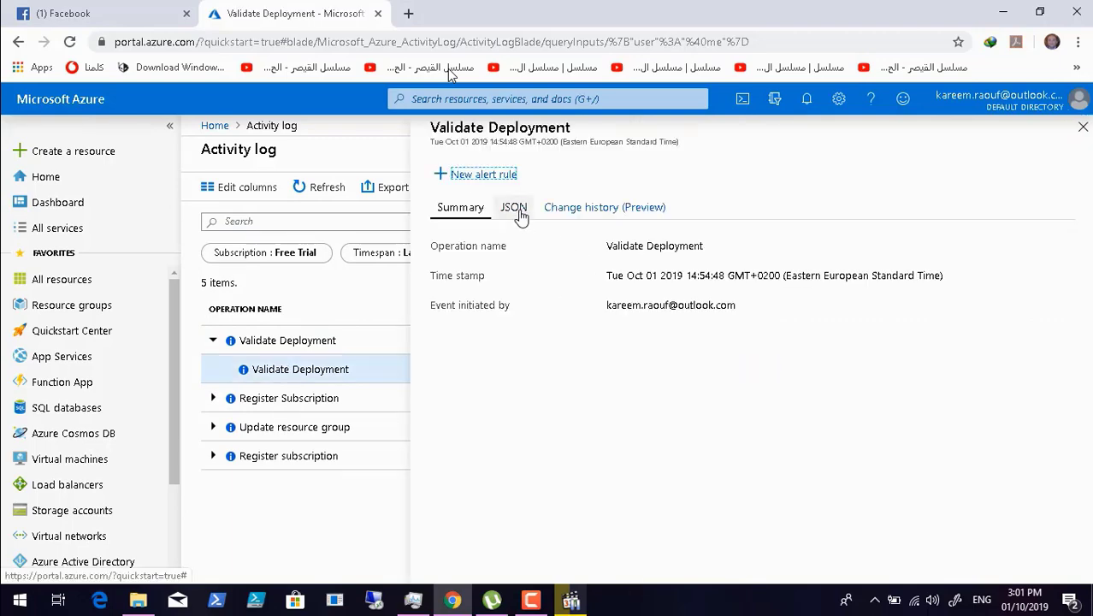
left_click(517, 213)
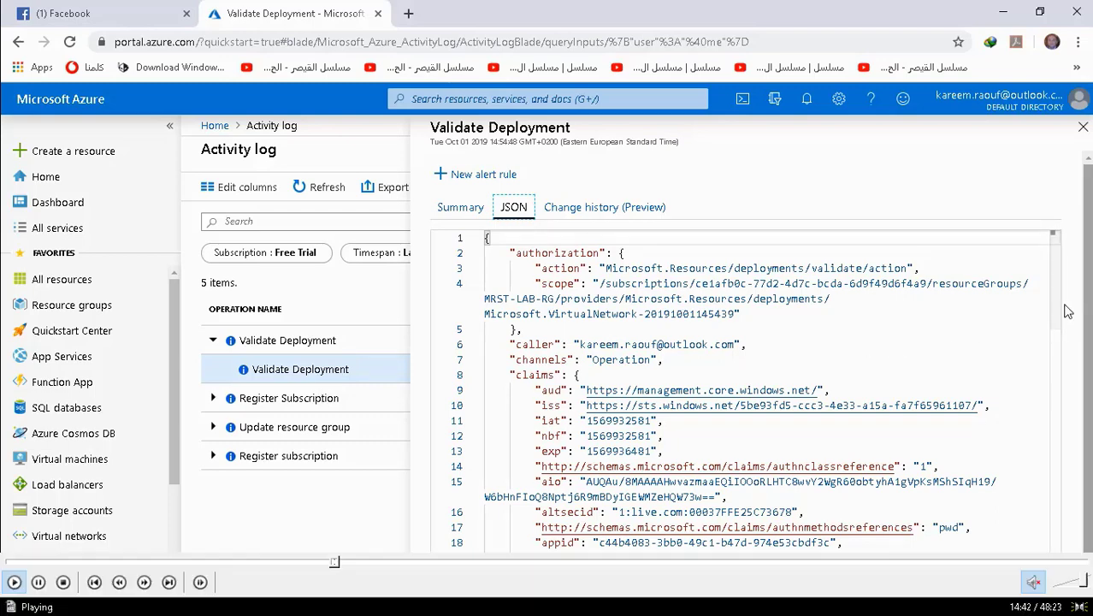
left_click(38, 585)
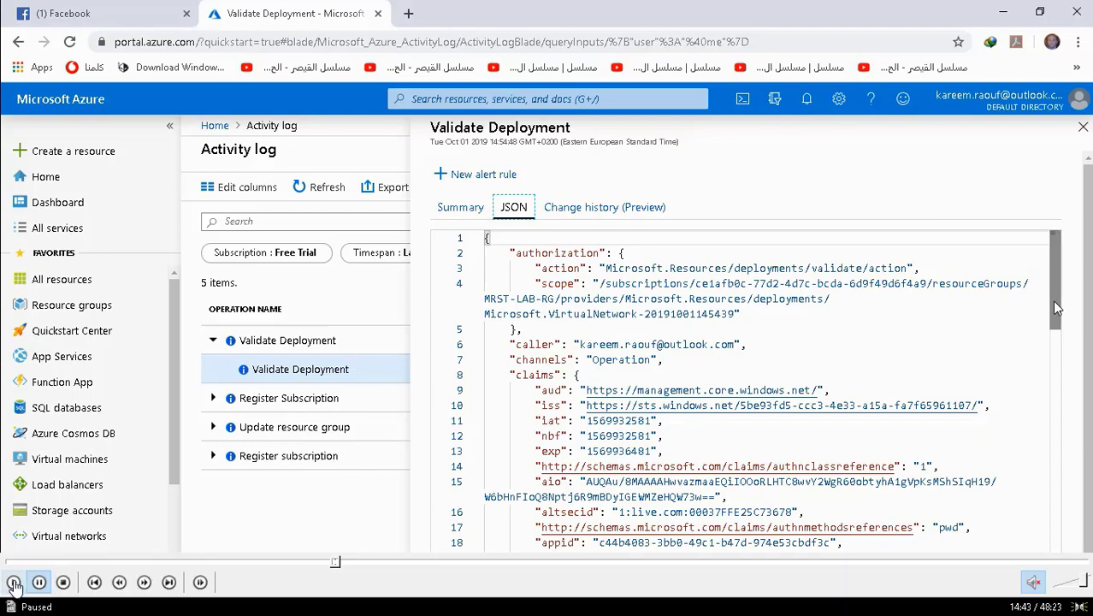
- Scroll the event JSON, then close the Validate Deployment details to return to the Activity log
left_click_drag(1057, 308, 1083, 188)
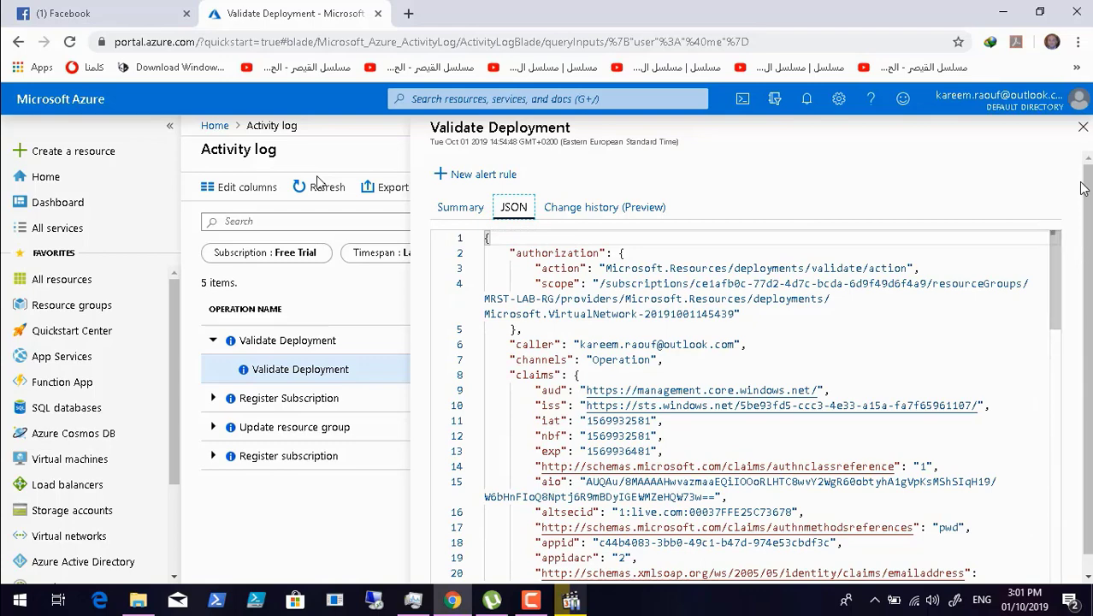
left_click(321, 540)
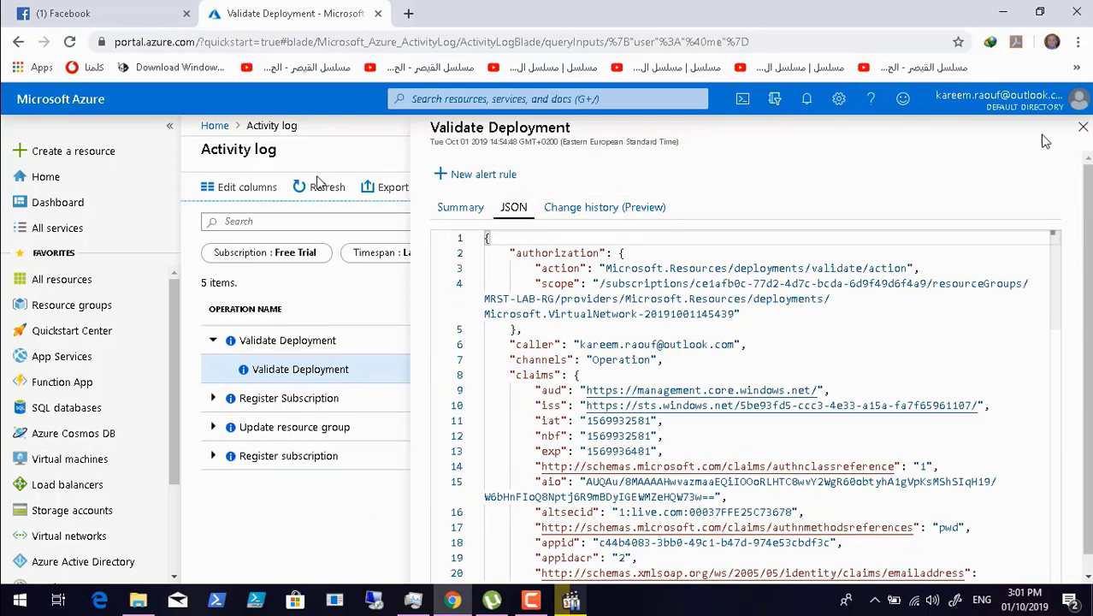
left_click(1082, 126)
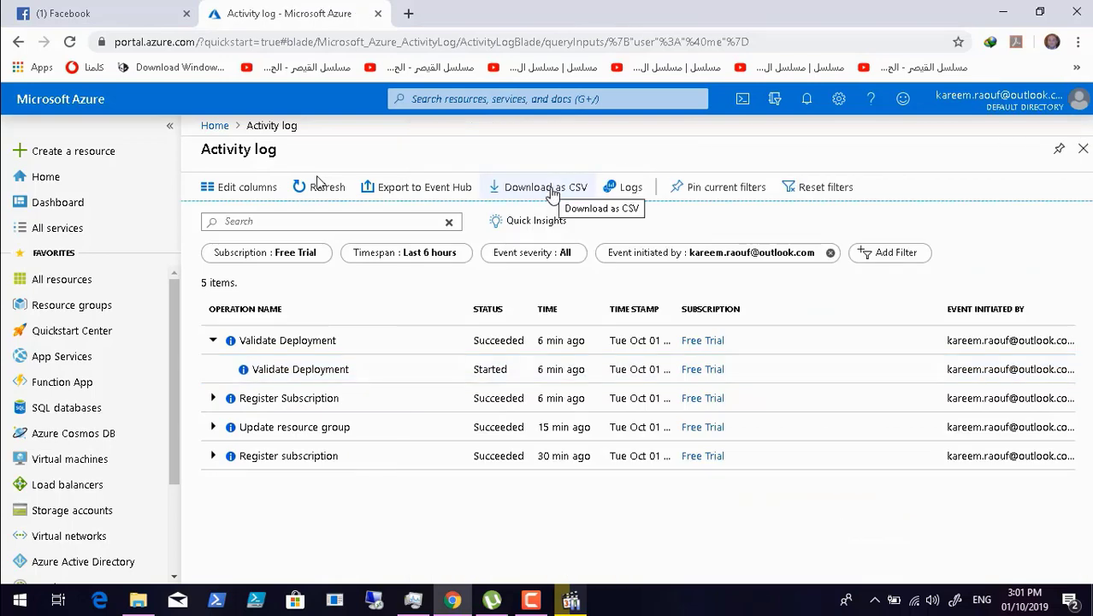
left_click(285, 341)
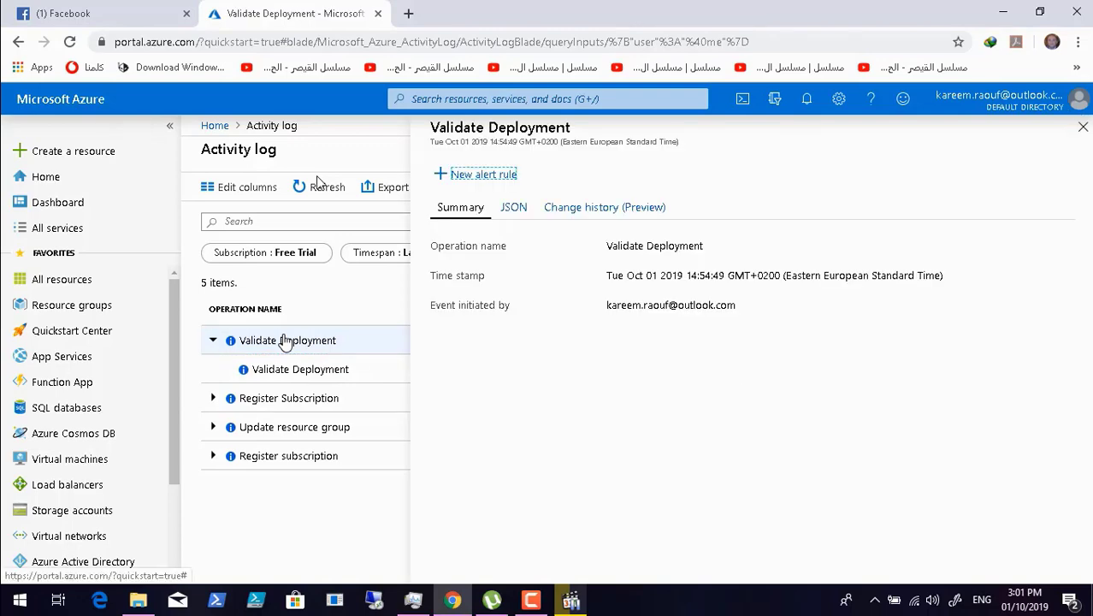
left_click(1082, 127)
- Download the filtered activity log as QueryResult.csv and open it in Excel
left_click(551, 189)
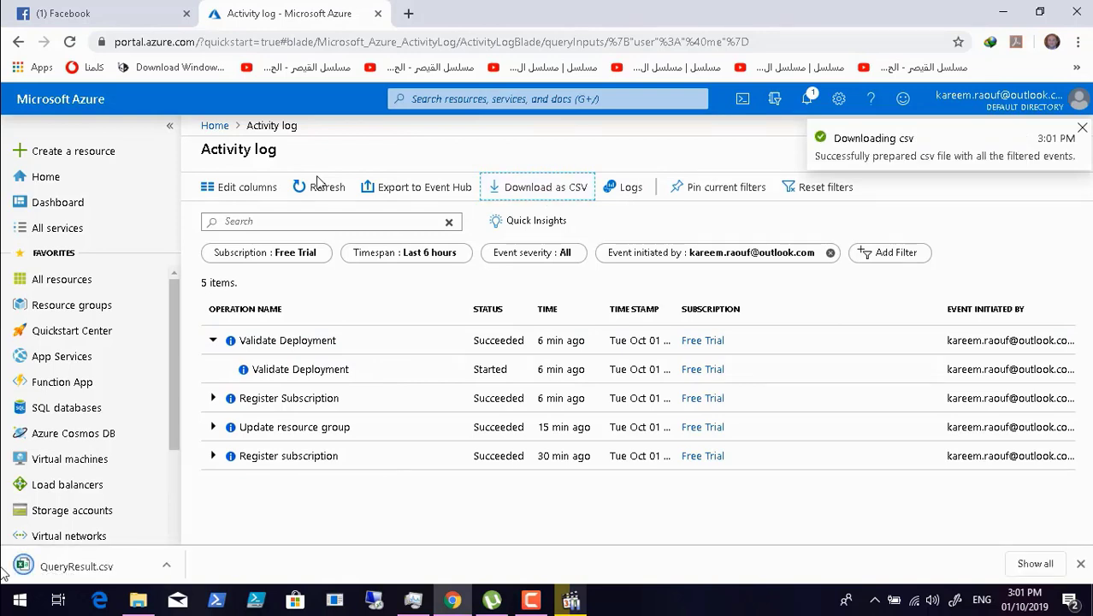
left_click(54, 568)
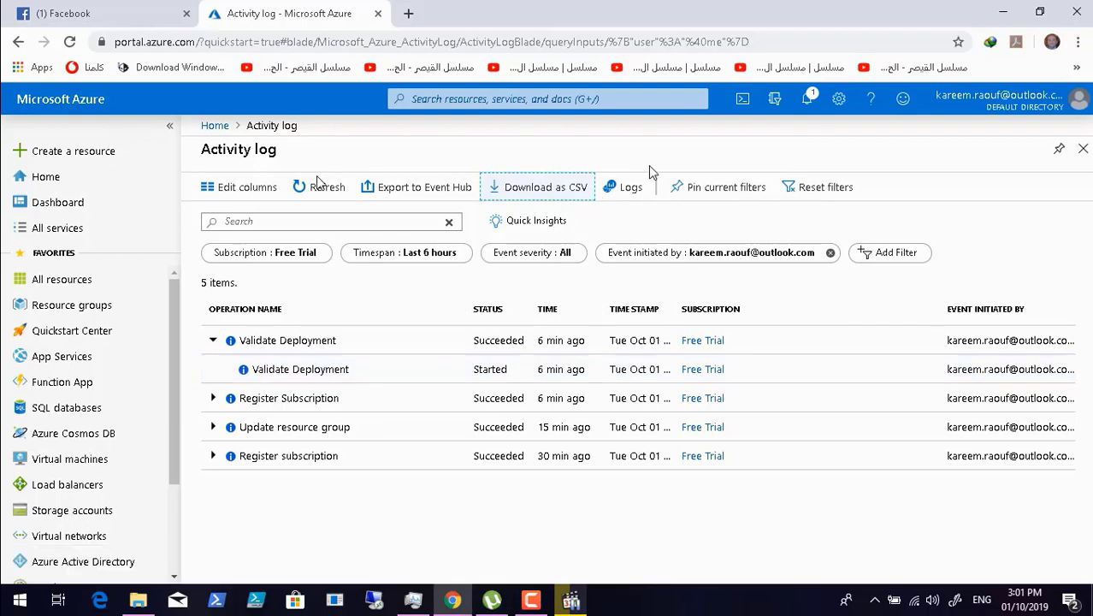
left_click(809, 99)
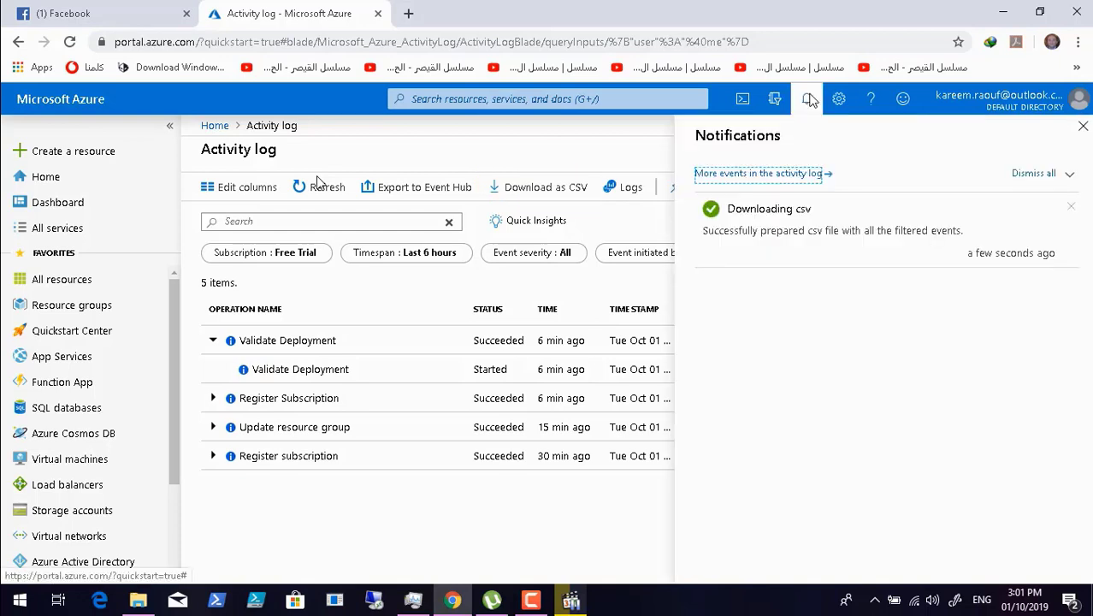
left_click(1082, 127)
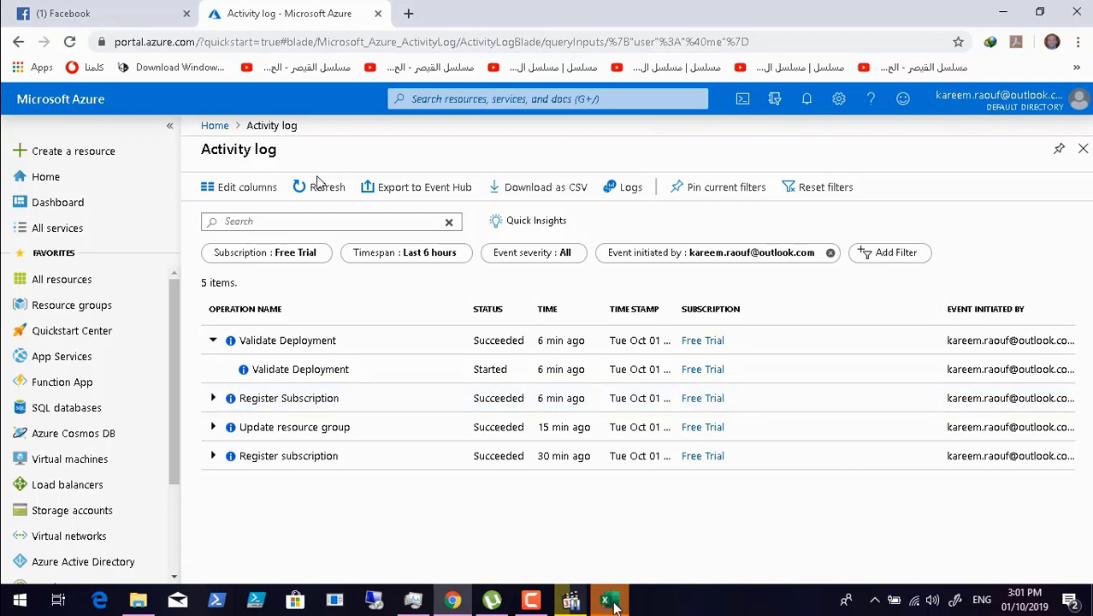
left_click(601, 593)
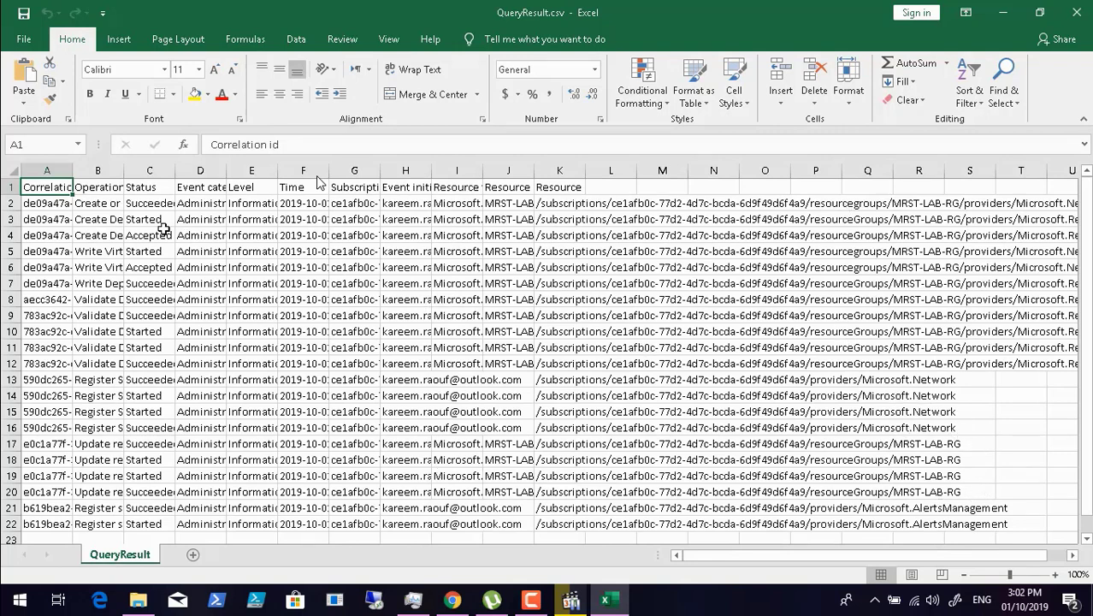
- Select the Correlation id column in the QueryResult sheet, then return to the Azure portal
left_click(51, 171)
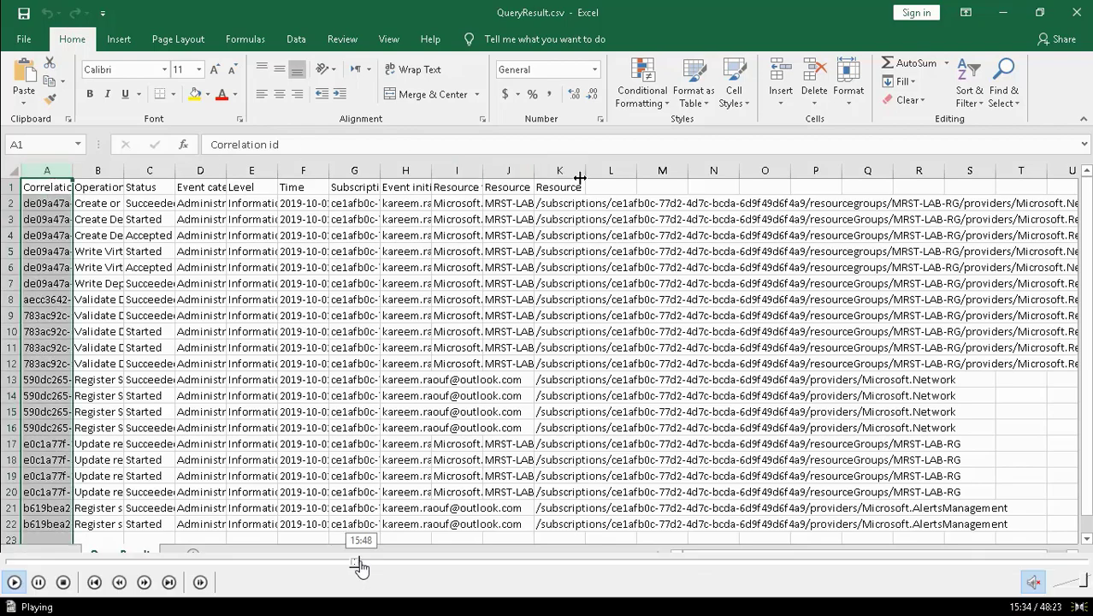
left_click(360, 563)
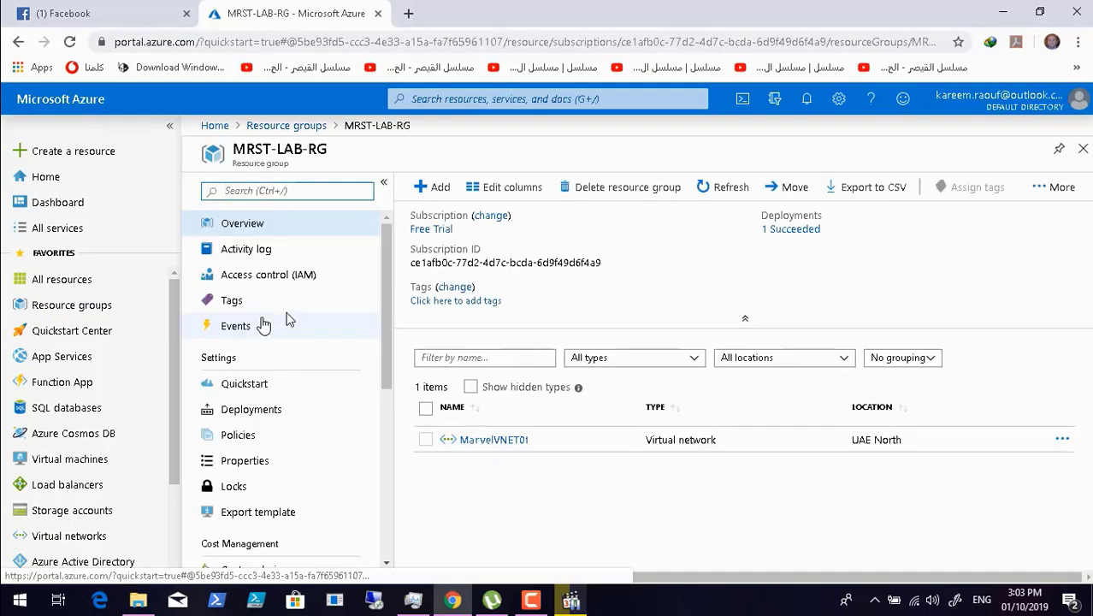
- Open MarvelVNET01, then view All resources showing it as the only resource in MRST-LAB-RG
left_click(510, 442)
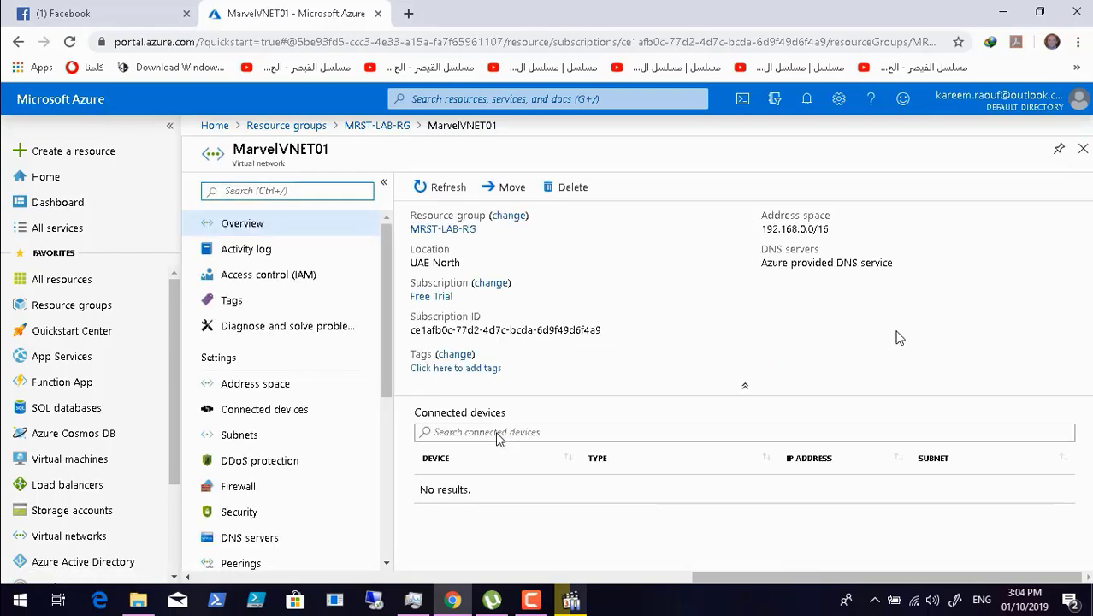
left_click(64, 279)
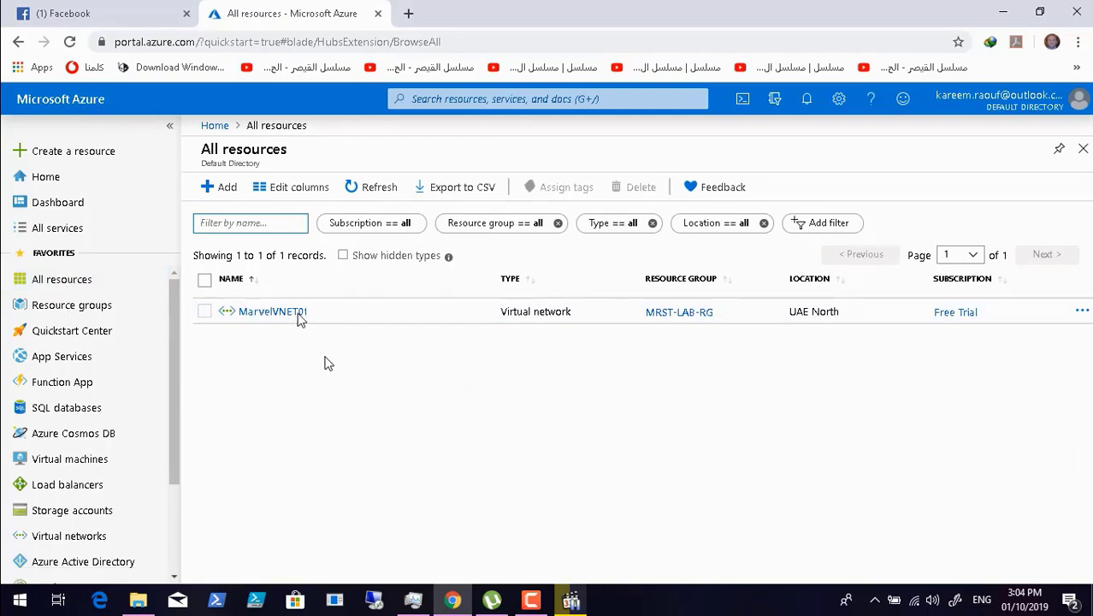
mouse_move(39, 587)
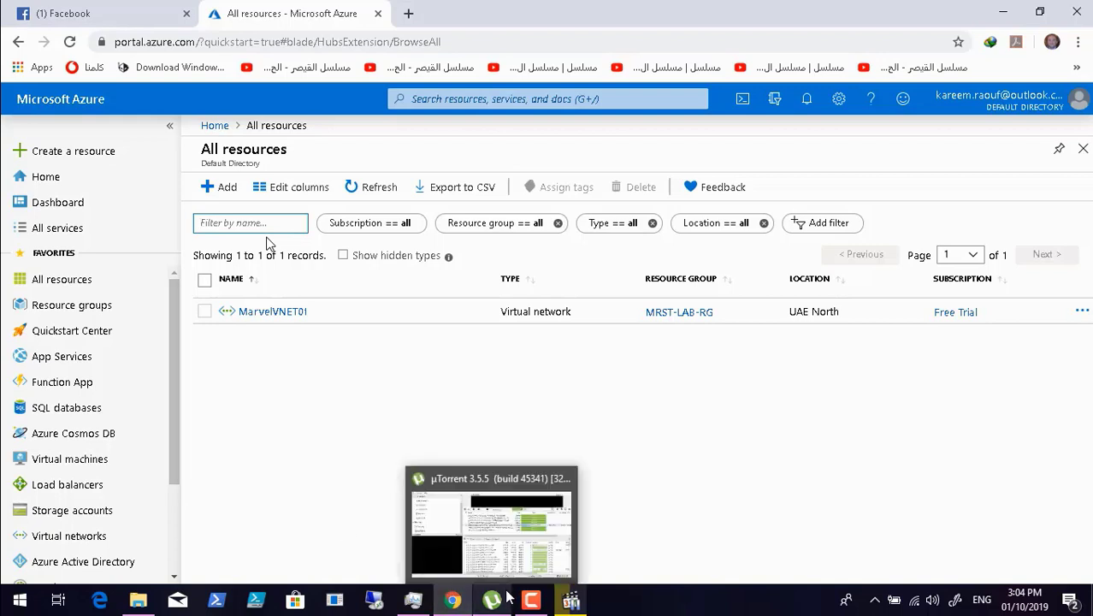
left_click(531, 600)
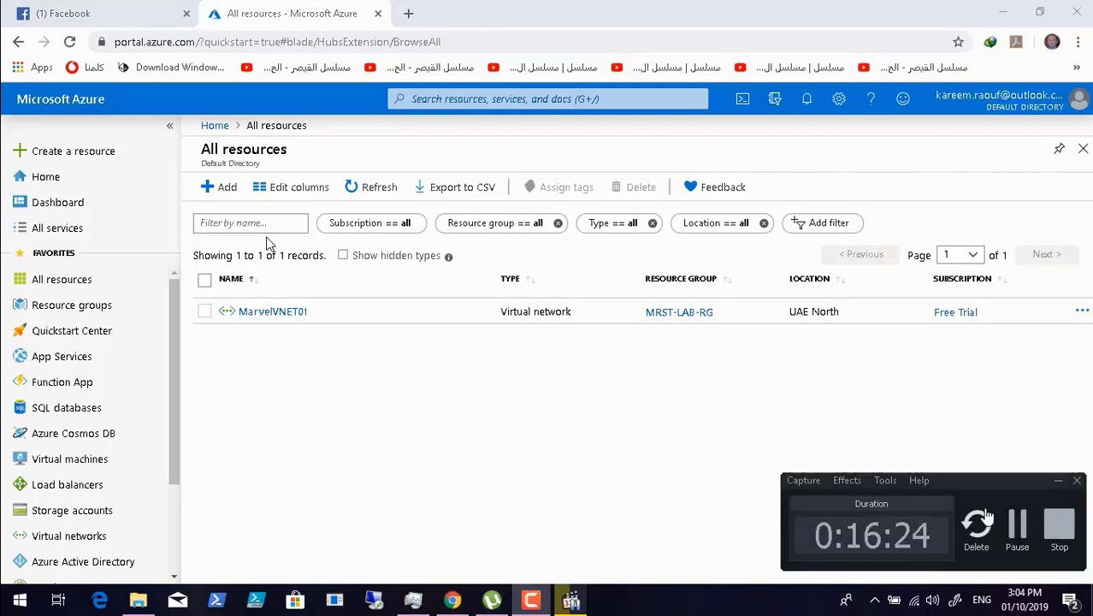
left_click(1016, 524)
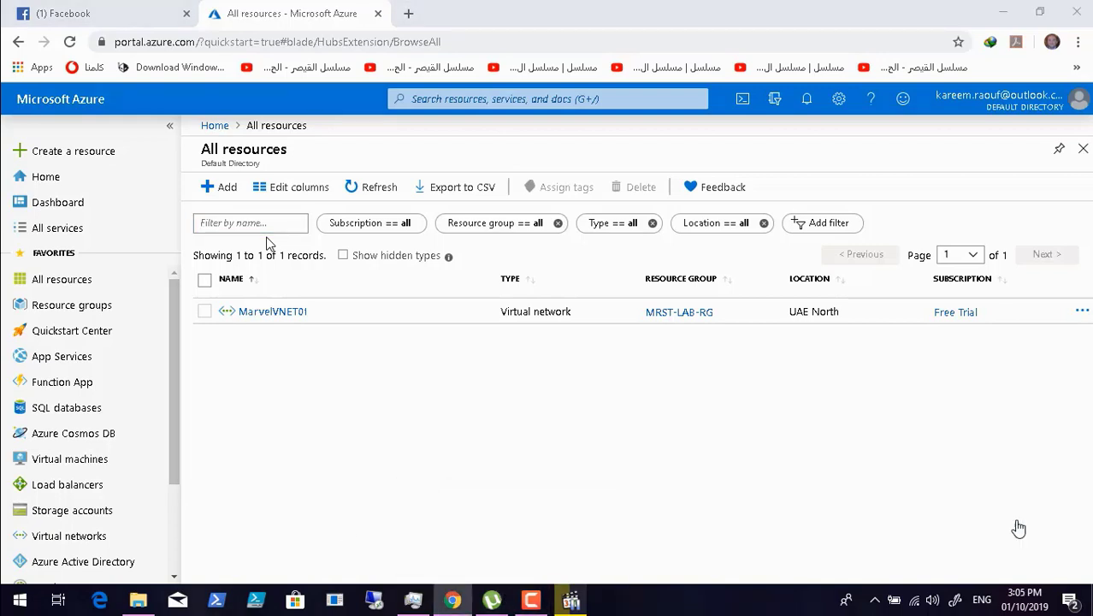
- Open MarvelVNET01 and review its subnets and address space
left_click(272, 312)
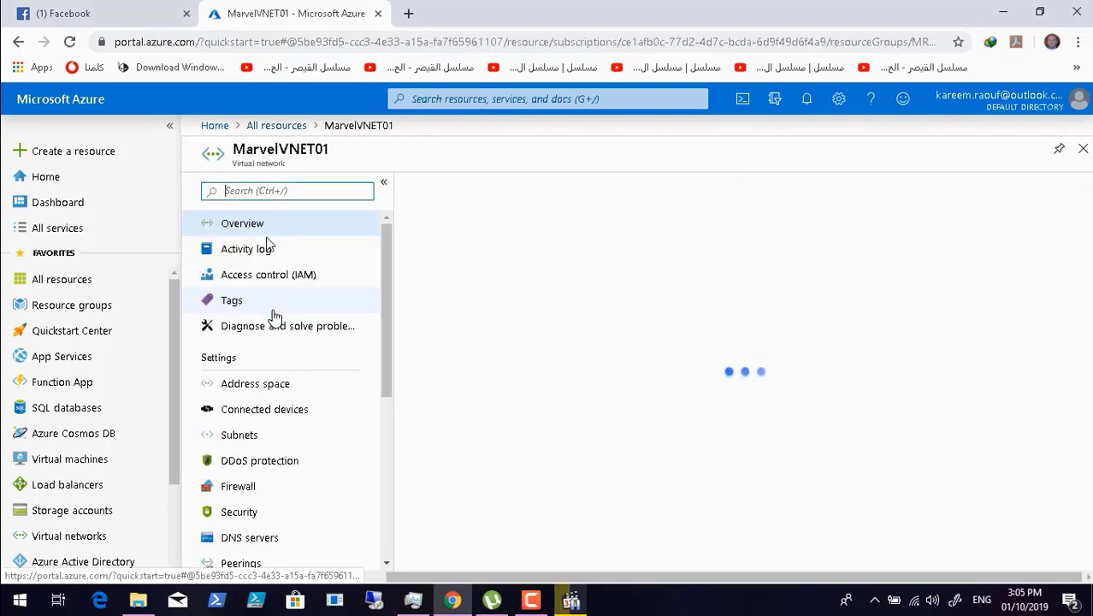
left_click(387, 563)
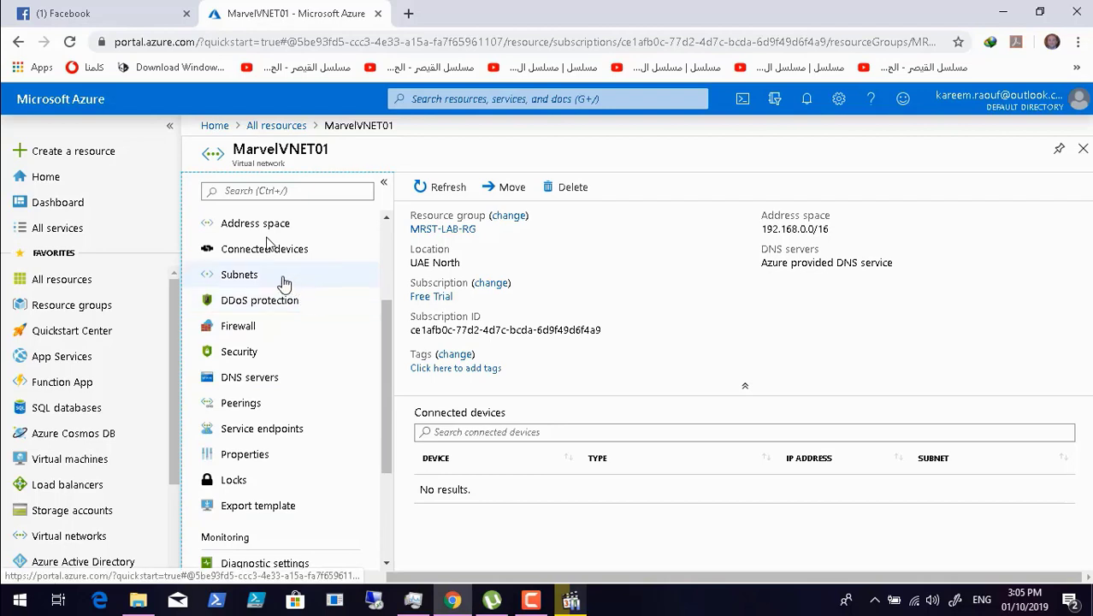
left_click(240, 275)
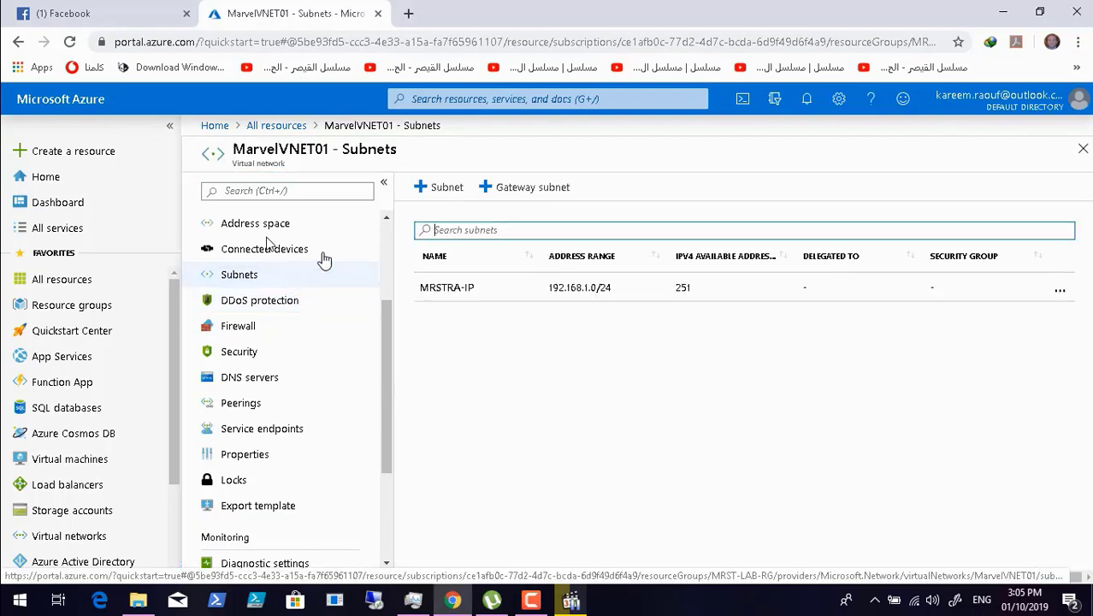
left_click(386, 220)
left_click(387, 224)
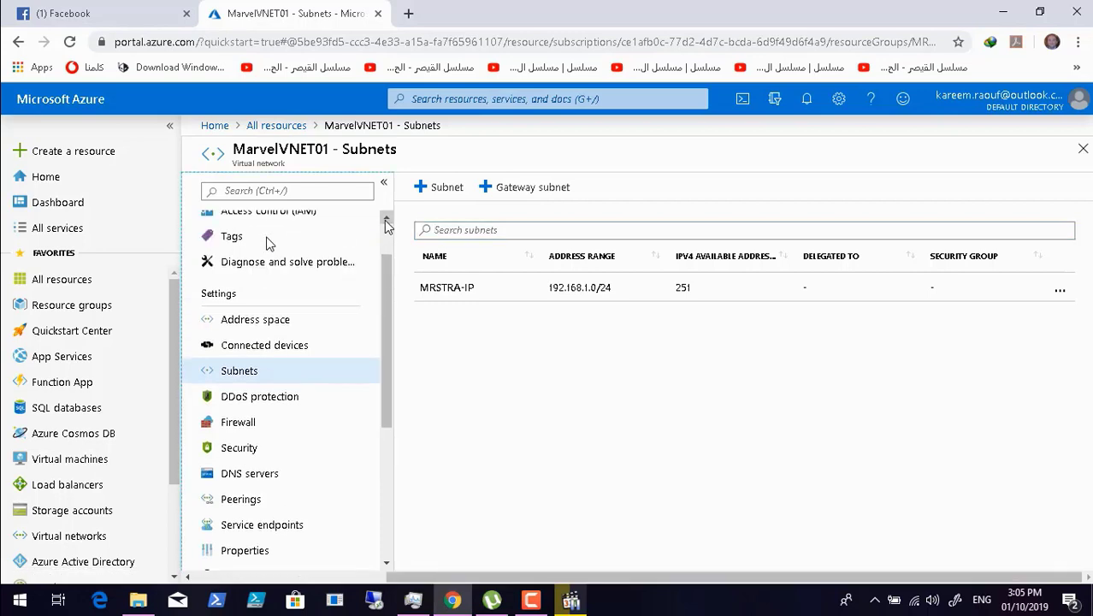
left_click(289, 325)
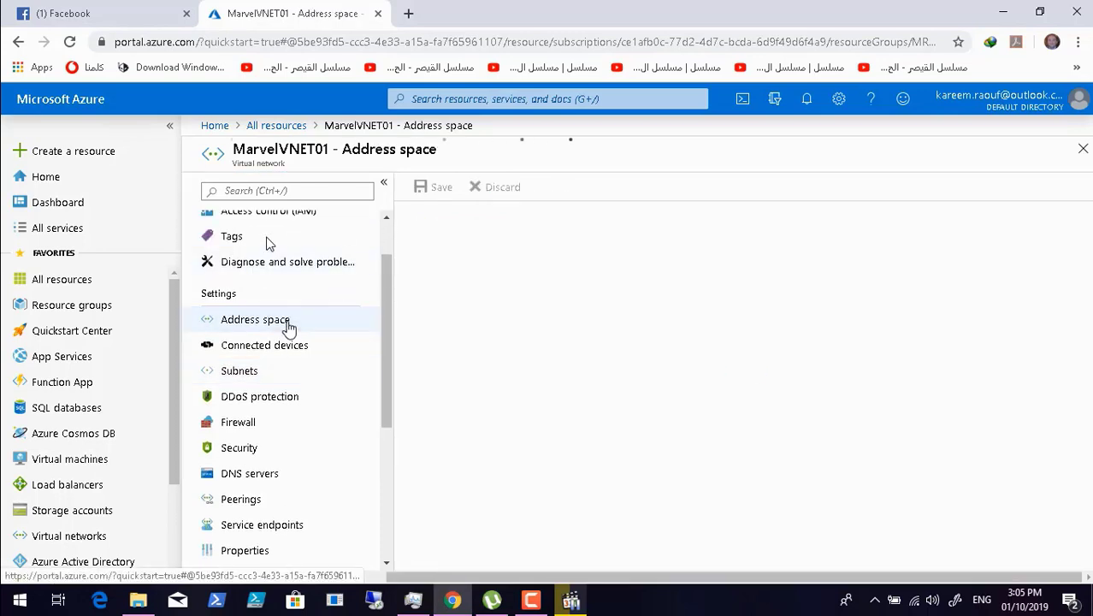
left_click(386, 562)
left_click(386, 562)
left_click(386, 562)
left_click(385, 561)
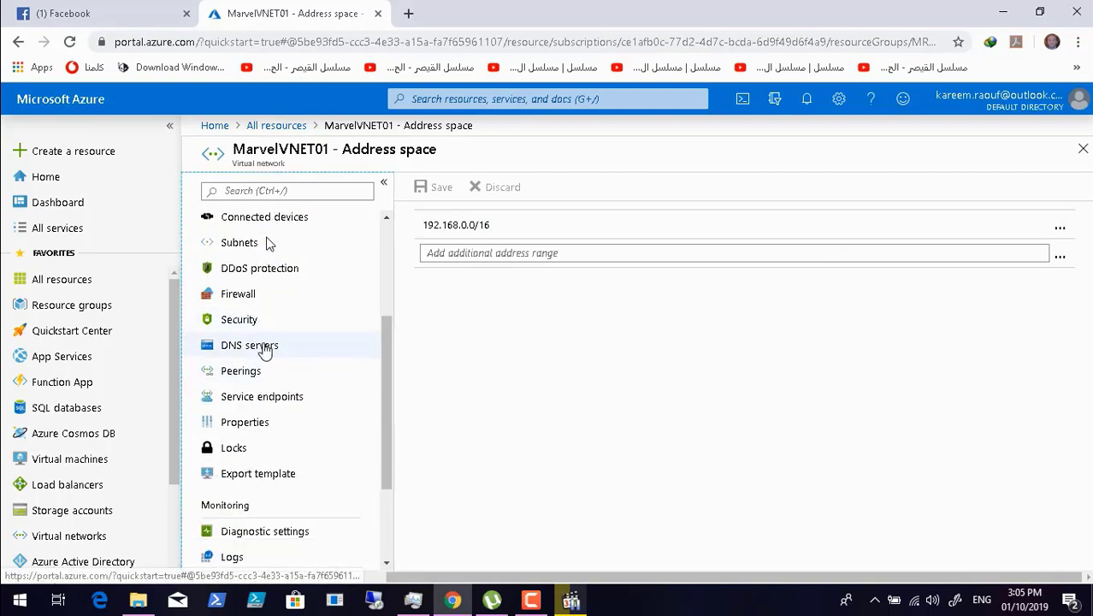
- Check the DNS server settings, then open the Default Directory overview in Azure Active Directory
left_click(265, 347)
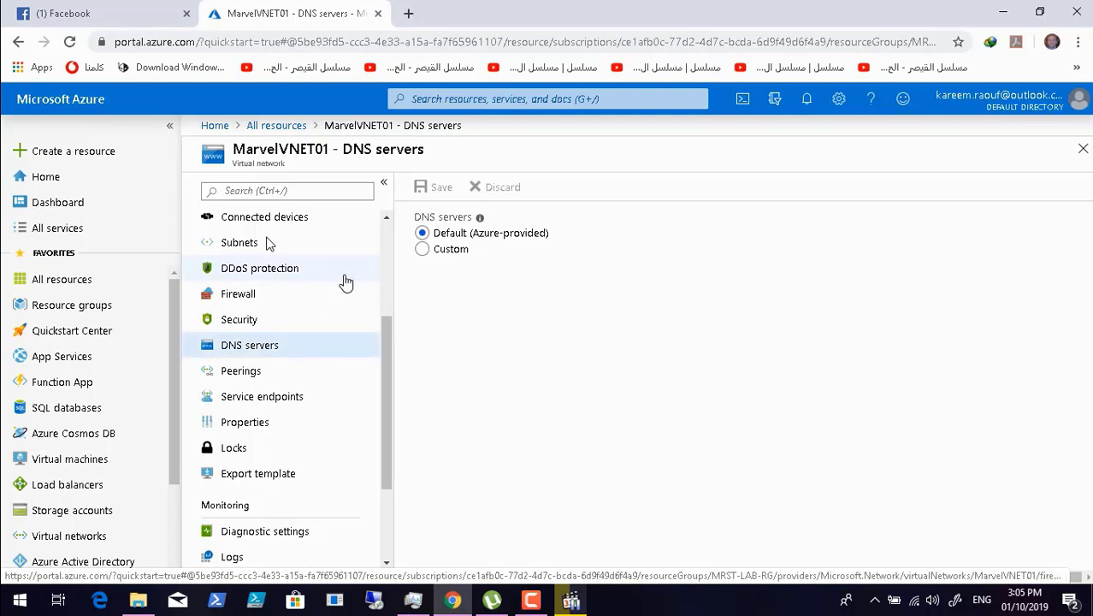
left_click(387, 241)
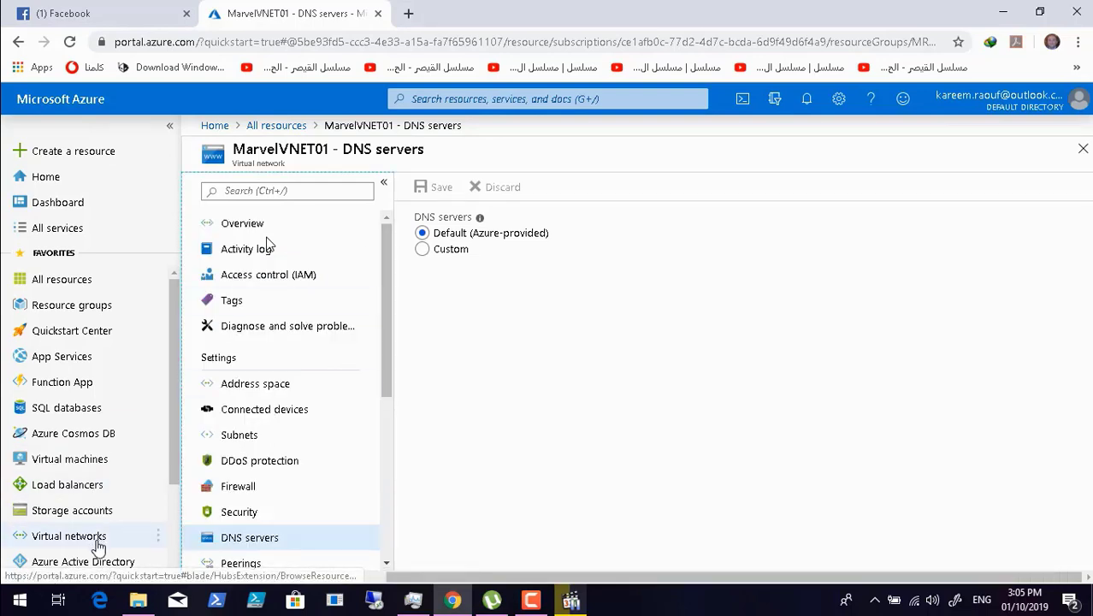
left_click(99, 566)
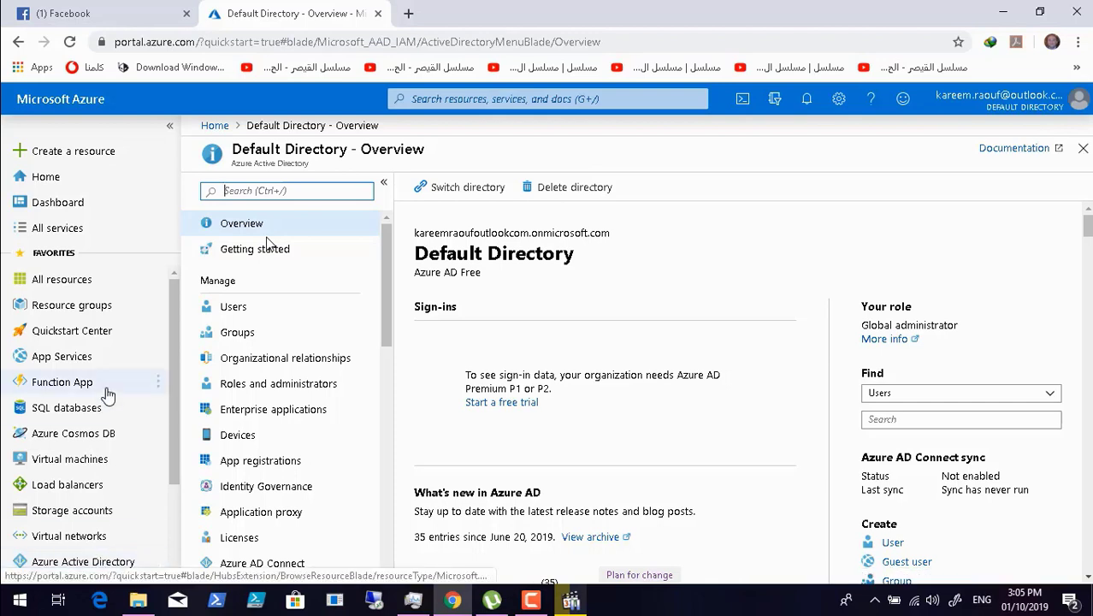
- Reopen MarvelVNET01 from All resources and open its Diagram under Monitoring
left_click(86, 282)
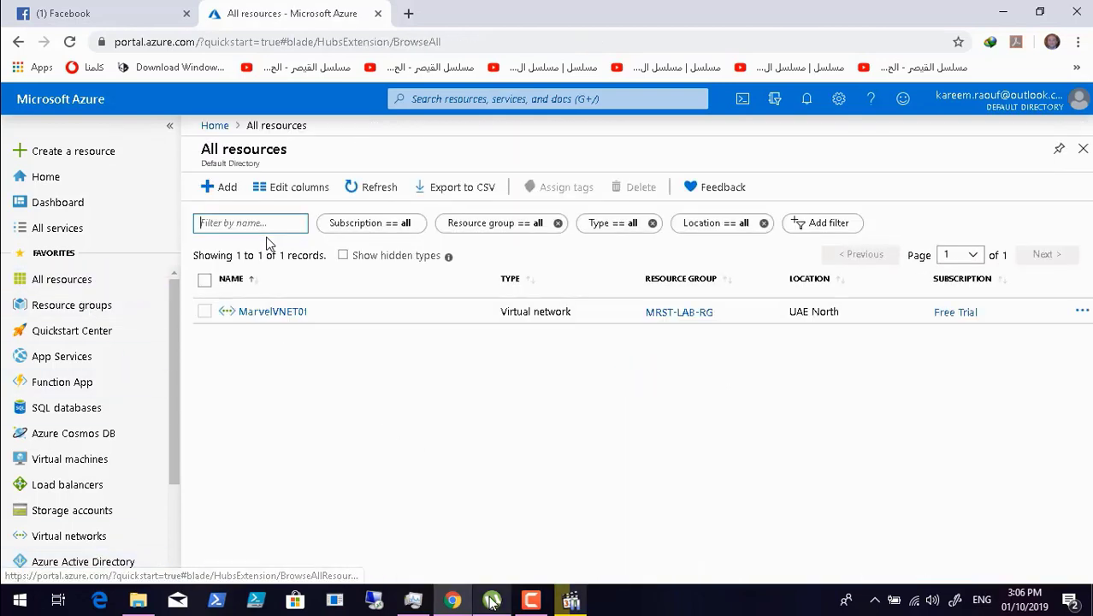
left_click(529, 605)
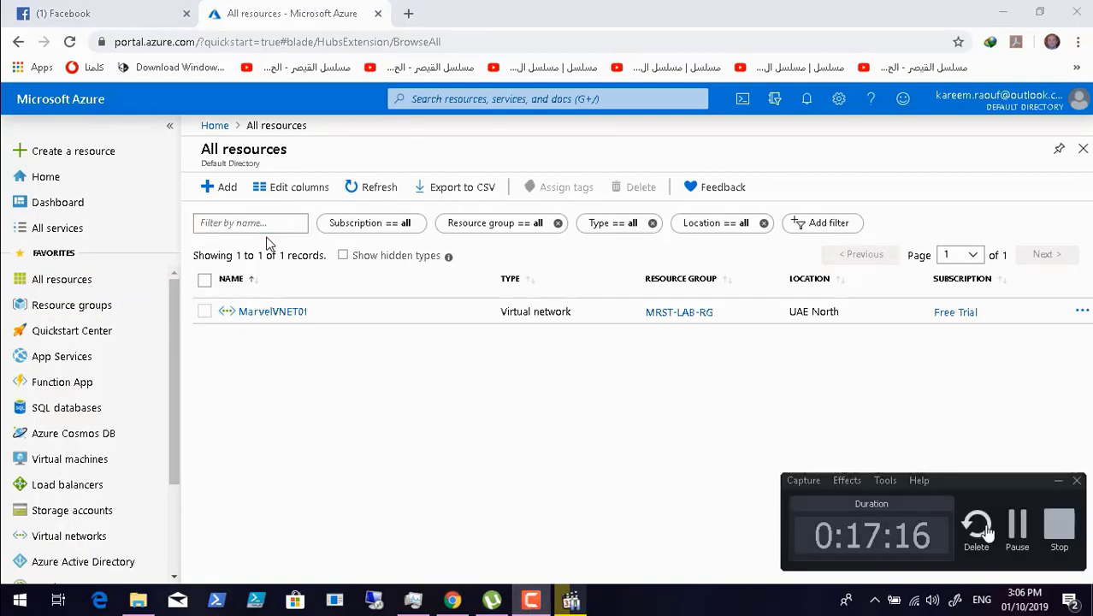
left_click(1017, 526)
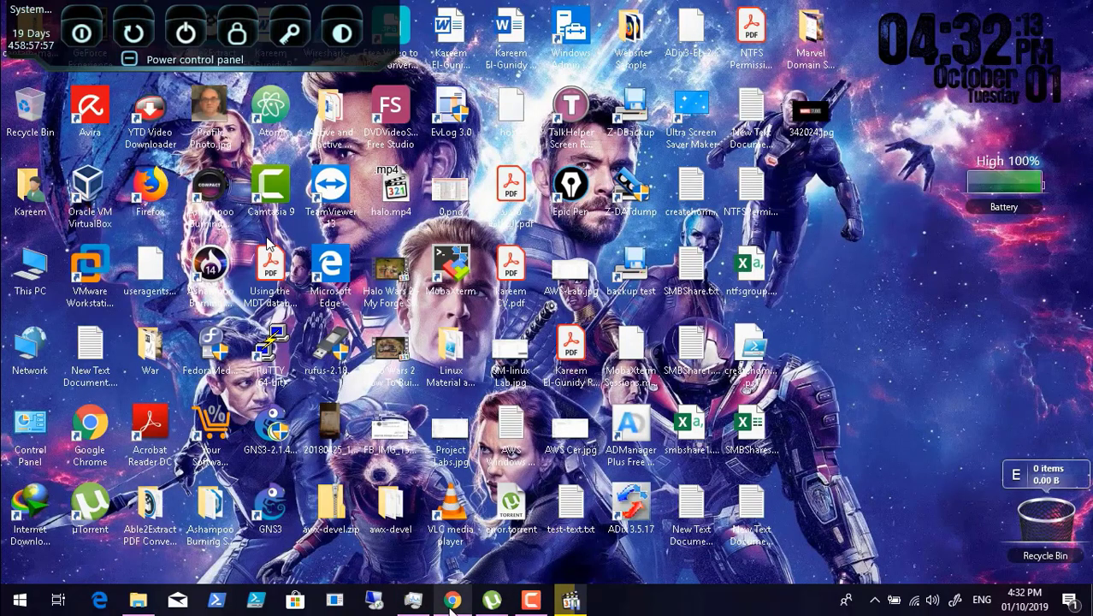
left_click(451, 601)
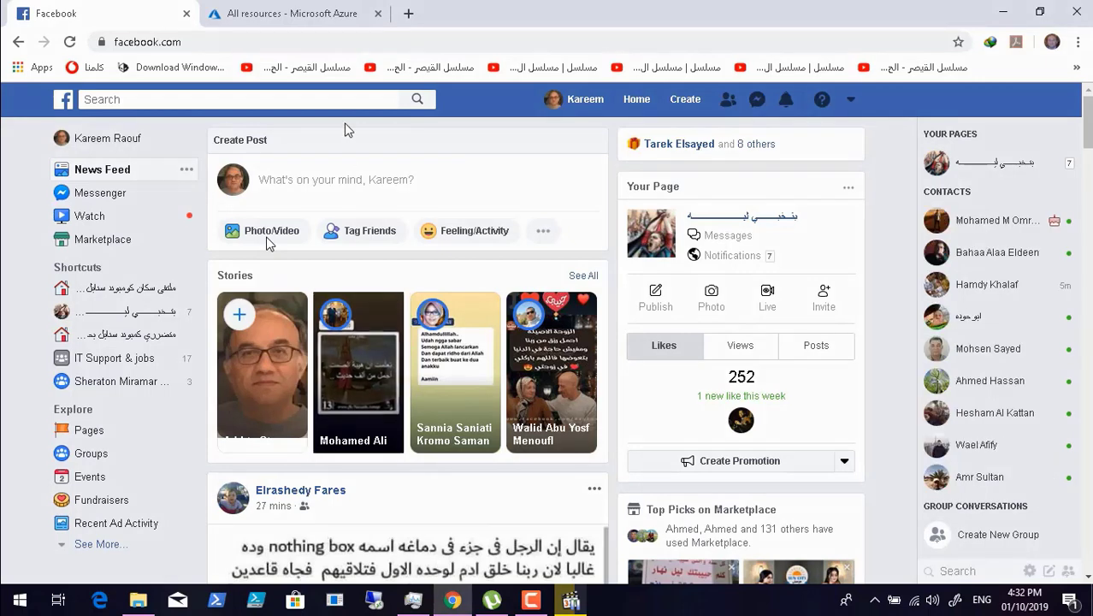
left_click(306, 18)
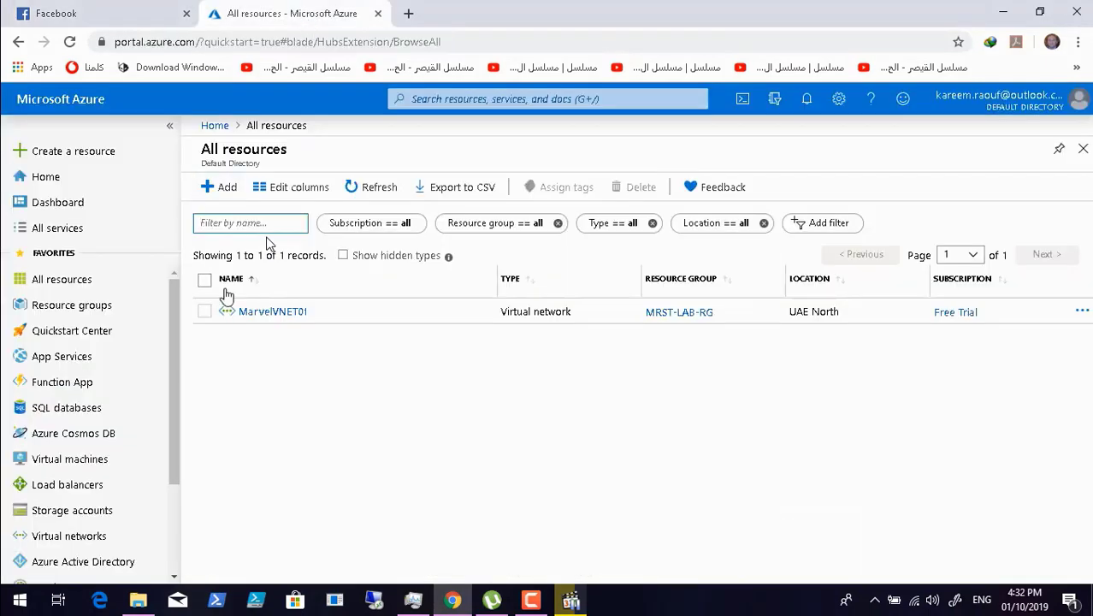
left_click(289, 314)
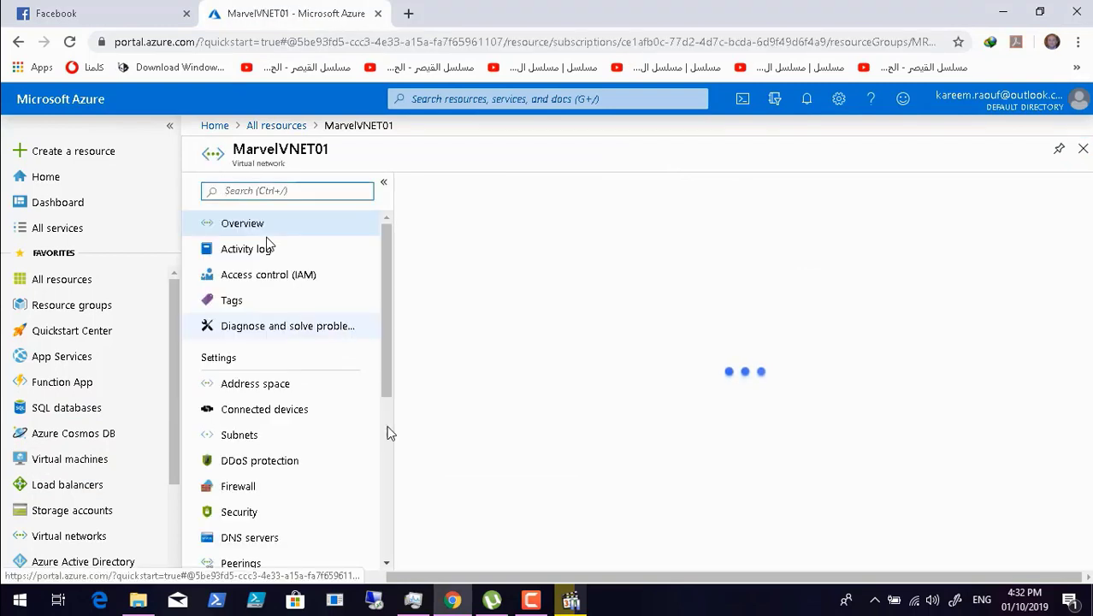
left_click(389, 539)
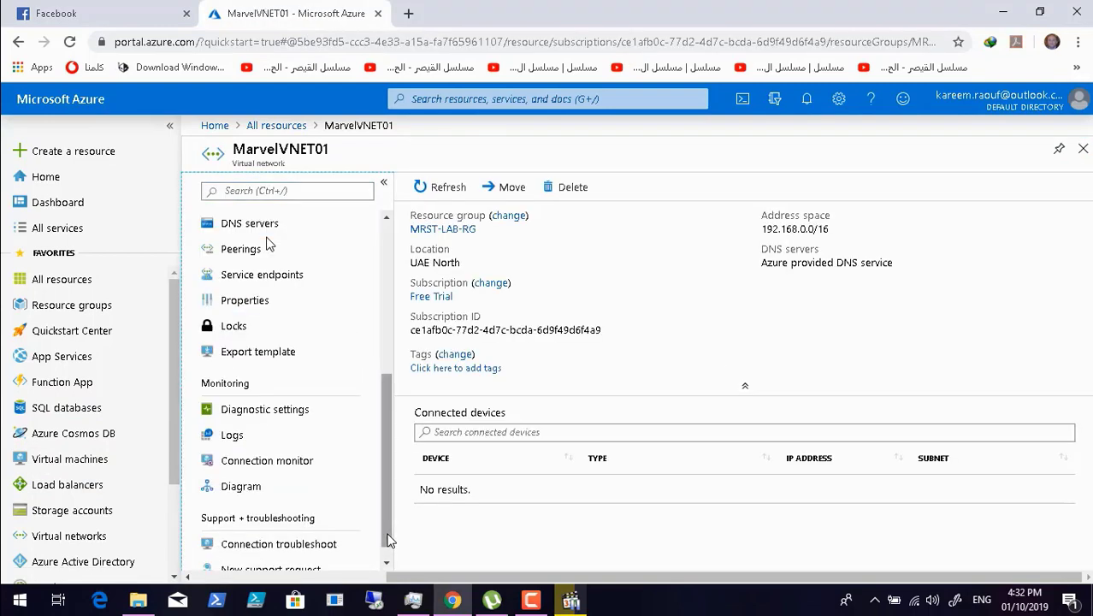
left_click(386, 562)
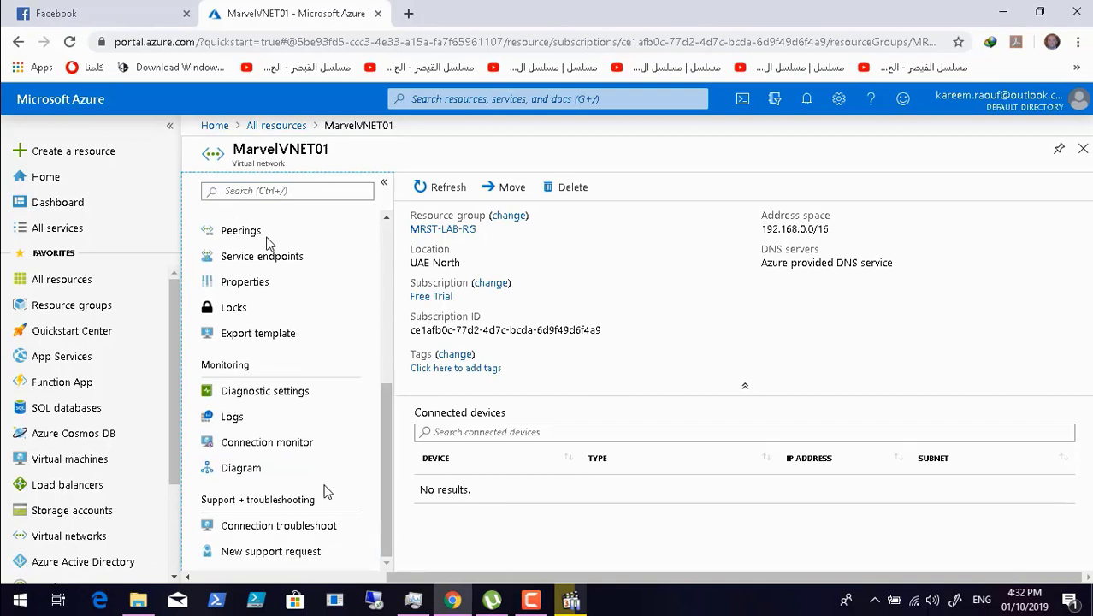
left_click(242, 471)
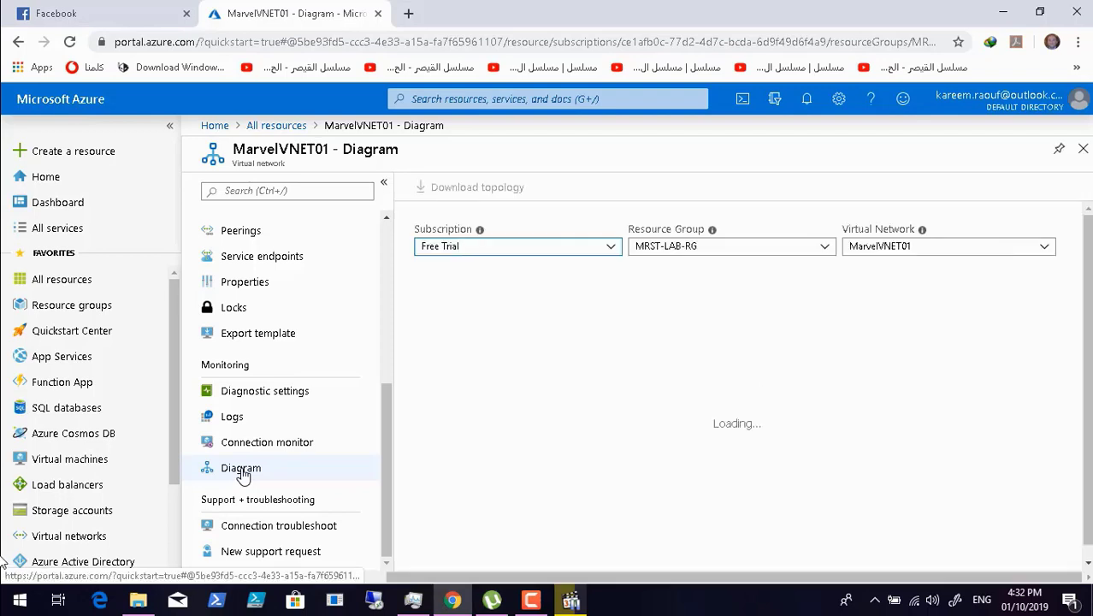
- Wait for the MarvelVNET01 diagram to show the network connected to its MRST-FRA-IP subnet
left_click(39, 583)
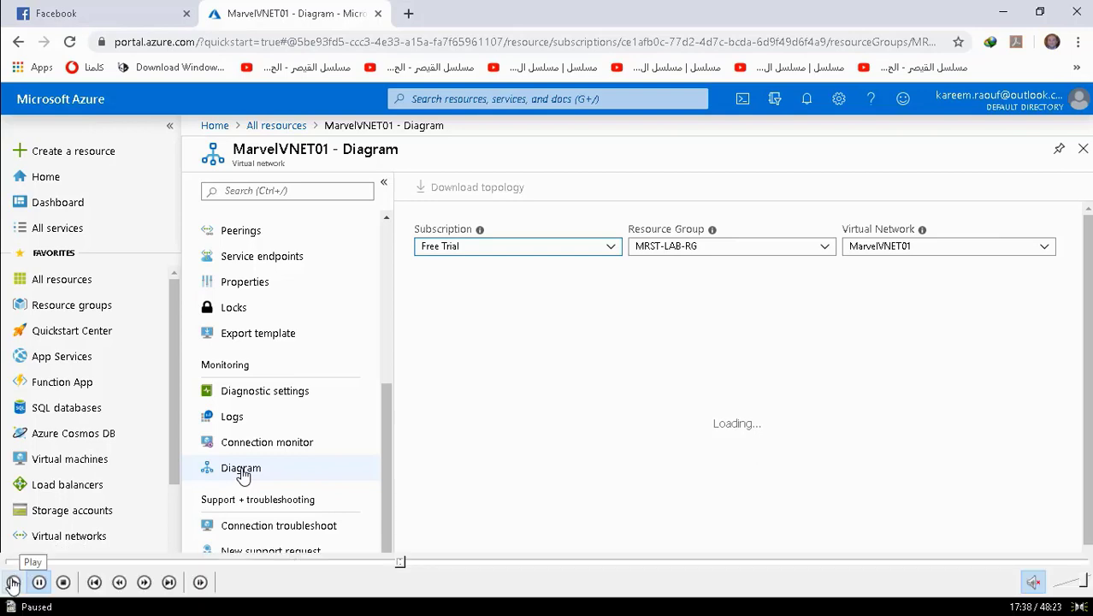
left_click(14, 582)
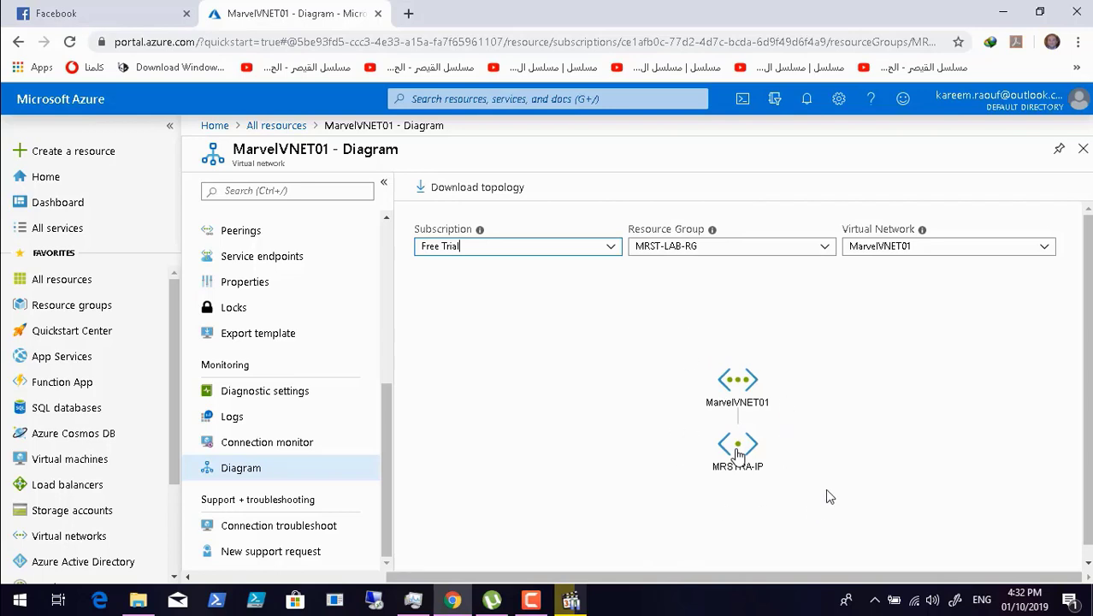
left_click(239, 468)
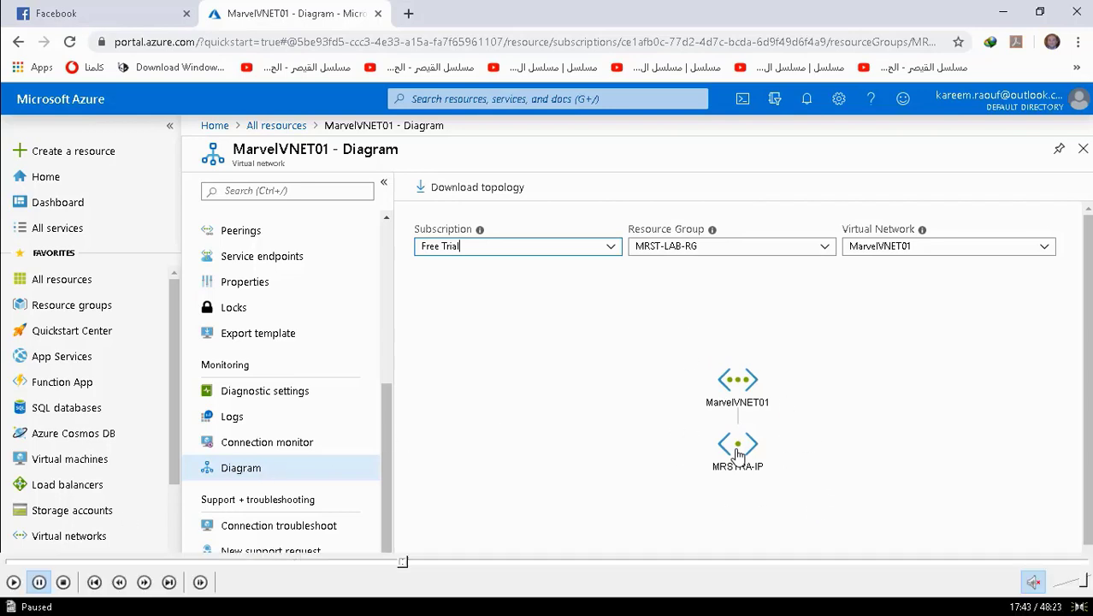
- Go from the network's Subnets page to its Connection monitor page
left_click(9, 583)
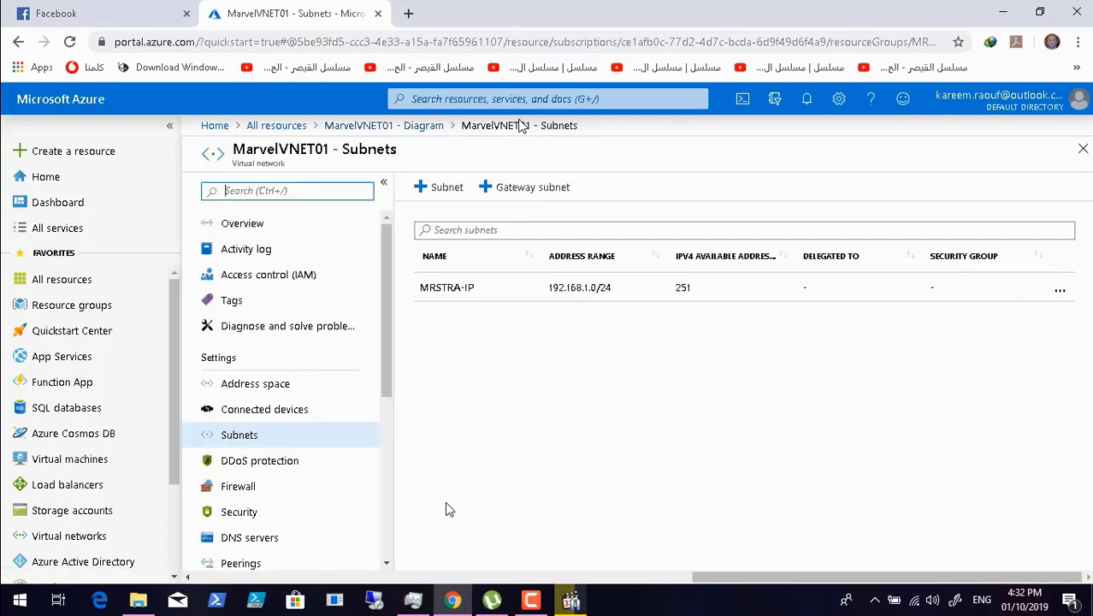
left_click(387, 563)
left_click(387, 563)
left_click(388, 563)
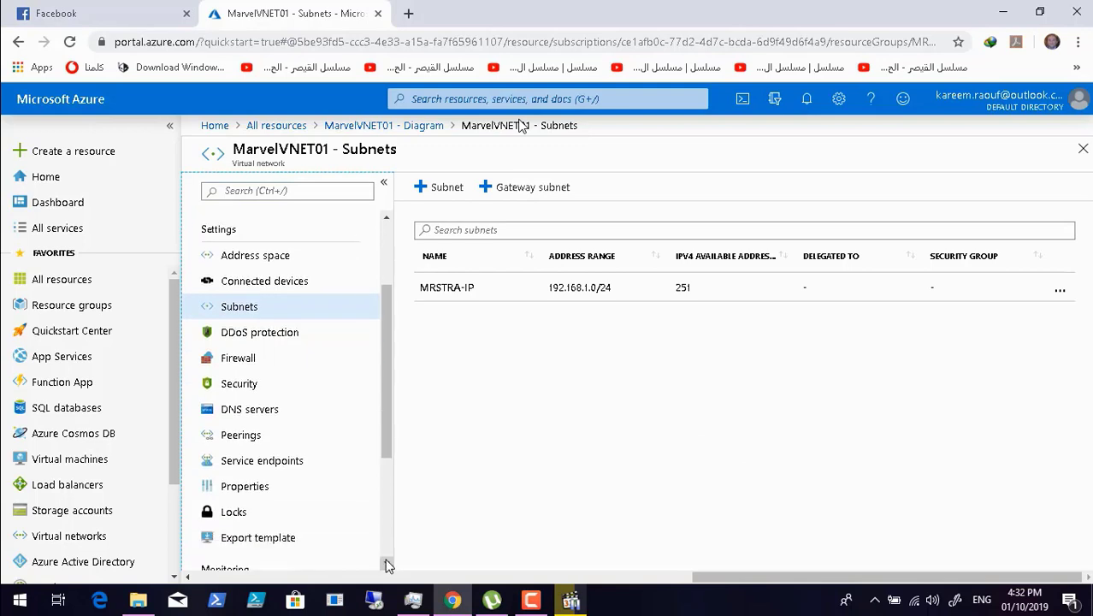
left_click(387, 564)
left_click(387, 563)
left_click(387, 564)
left_click(388, 564)
left_click(387, 563)
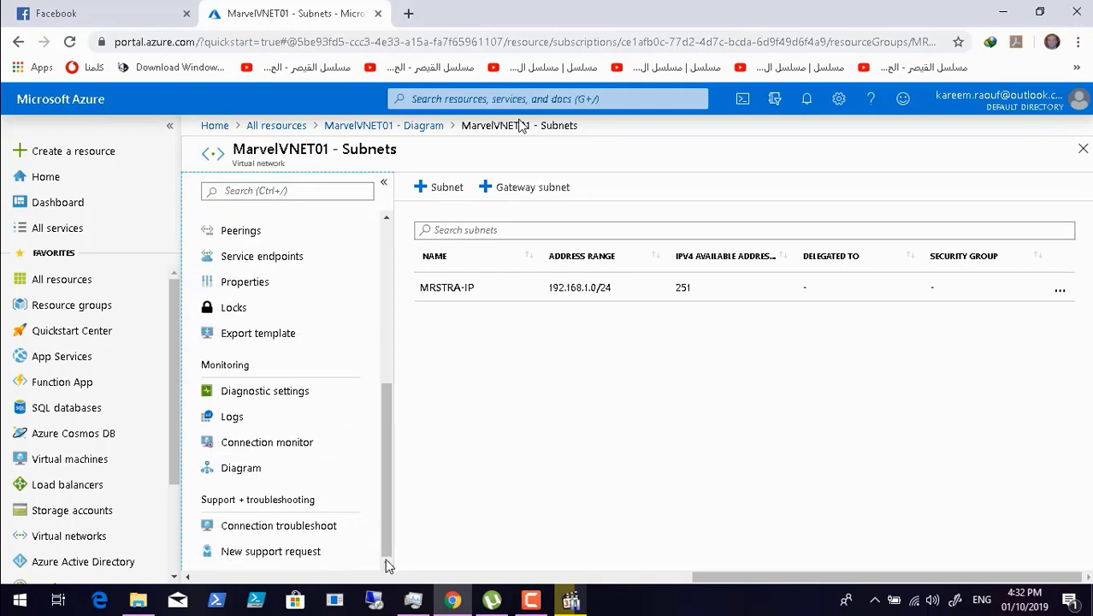
left_click(284, 442)
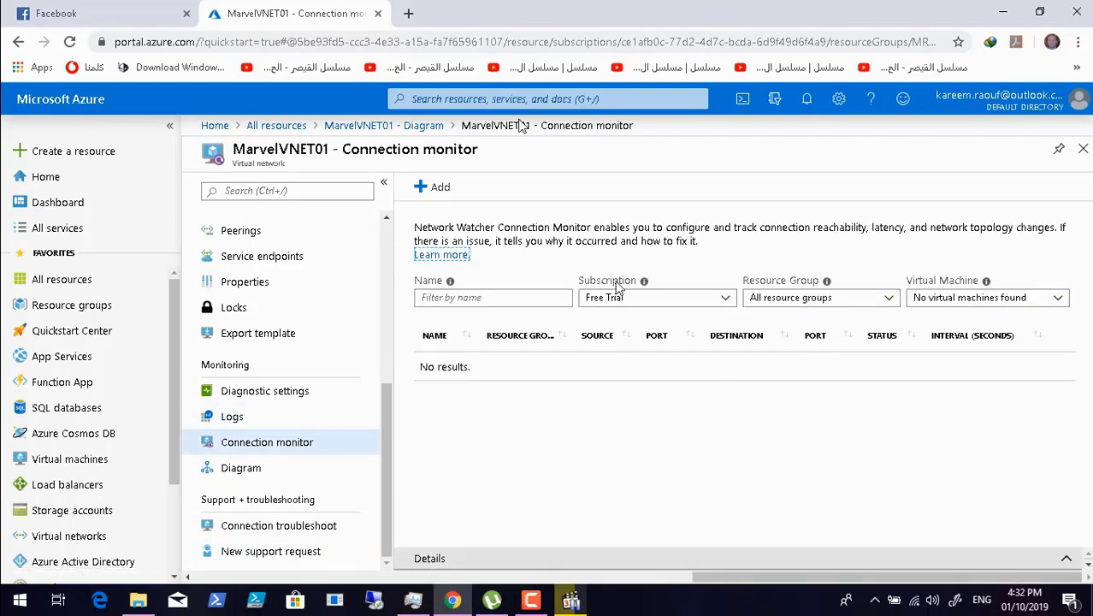
- Start adding a connection monitor and expand its Advanced settings
left_click(433, 189)
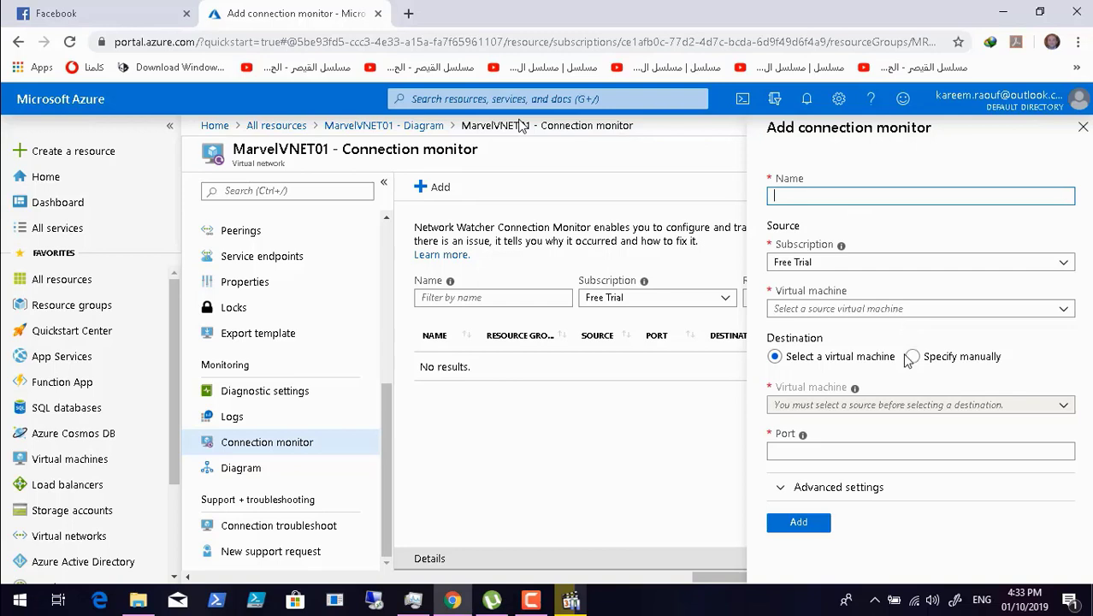
left_click(847, 486)
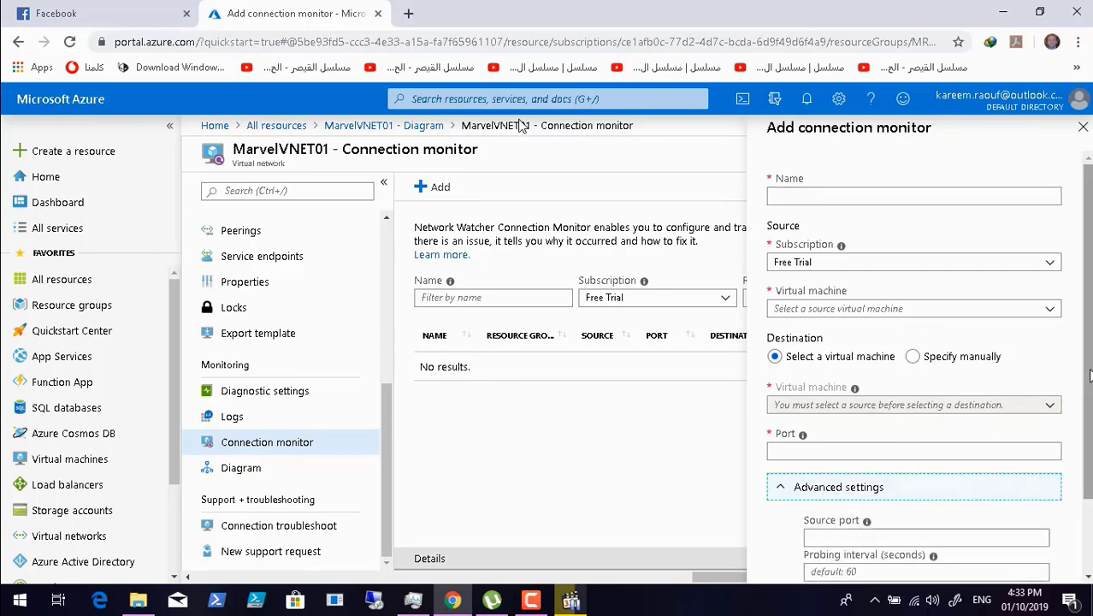
mouse_move(171, 584)
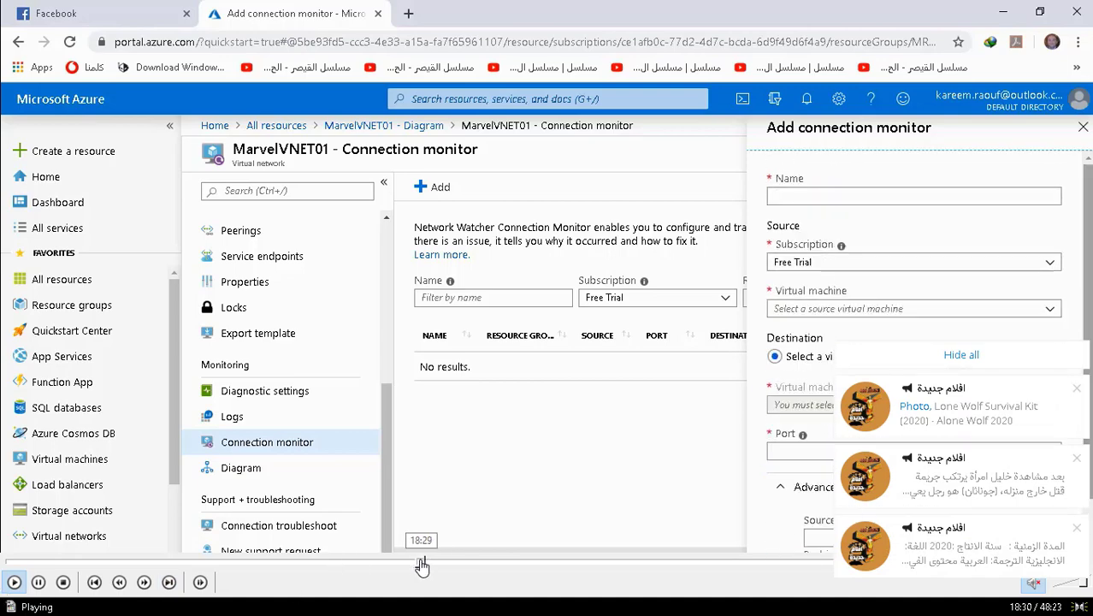
left_click(422, 564)
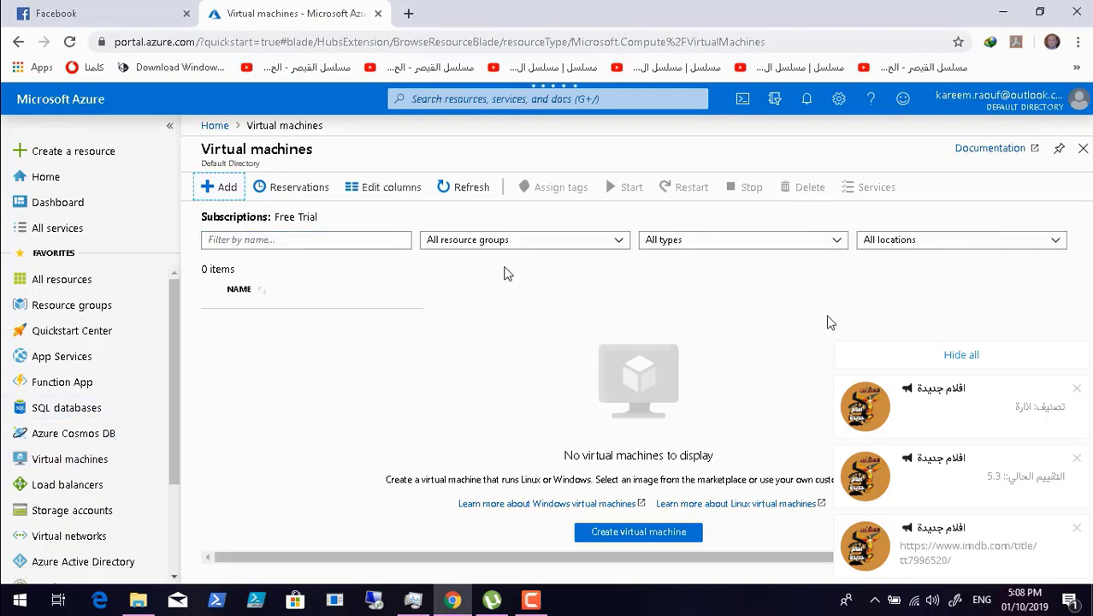
- Dismiss the stacked notifications over the Create a virtual machine Basics tab
left_click(958, 354)
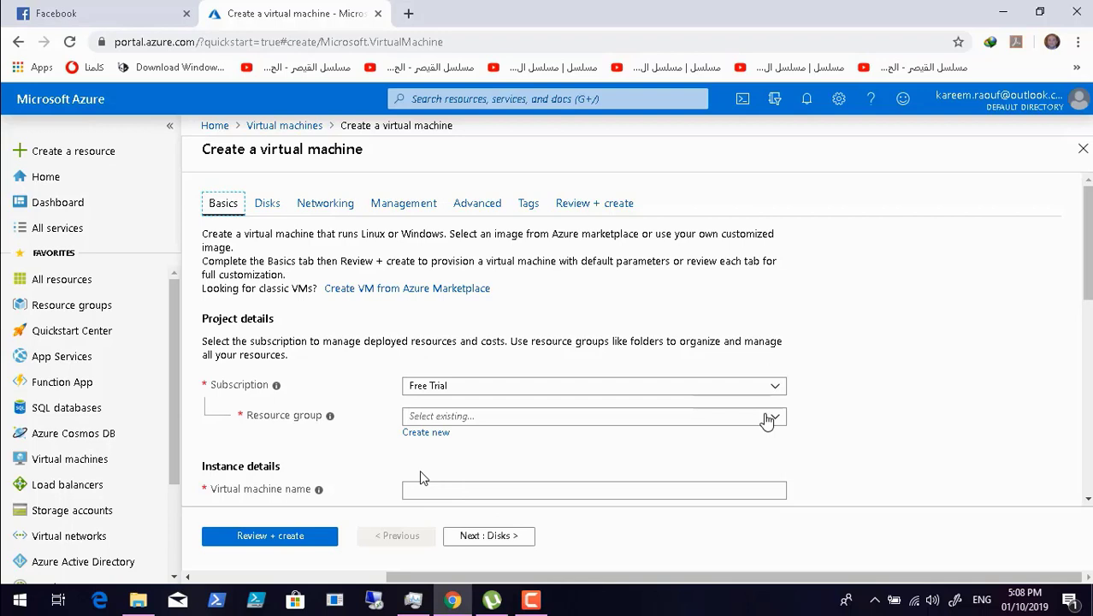
- Enter resource group MRST-LAB-RG and VM name DCMARVEL01, with UAE North region and Ubuntu Server 18.04 LTS
mouse_move(373, 607)
mouse_move(5, 610)
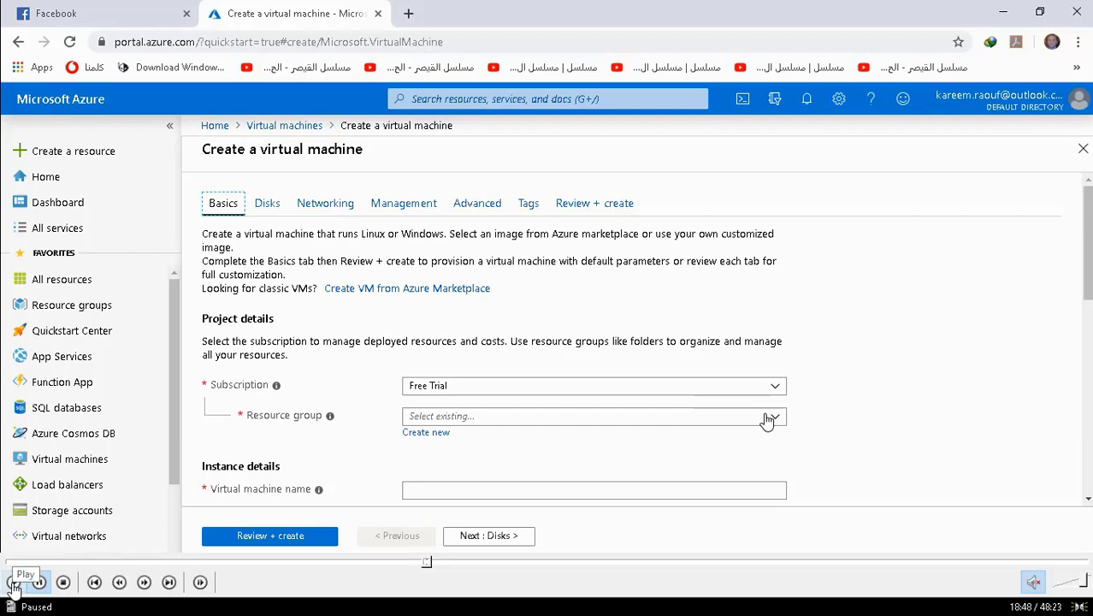
left_click(13, 584)
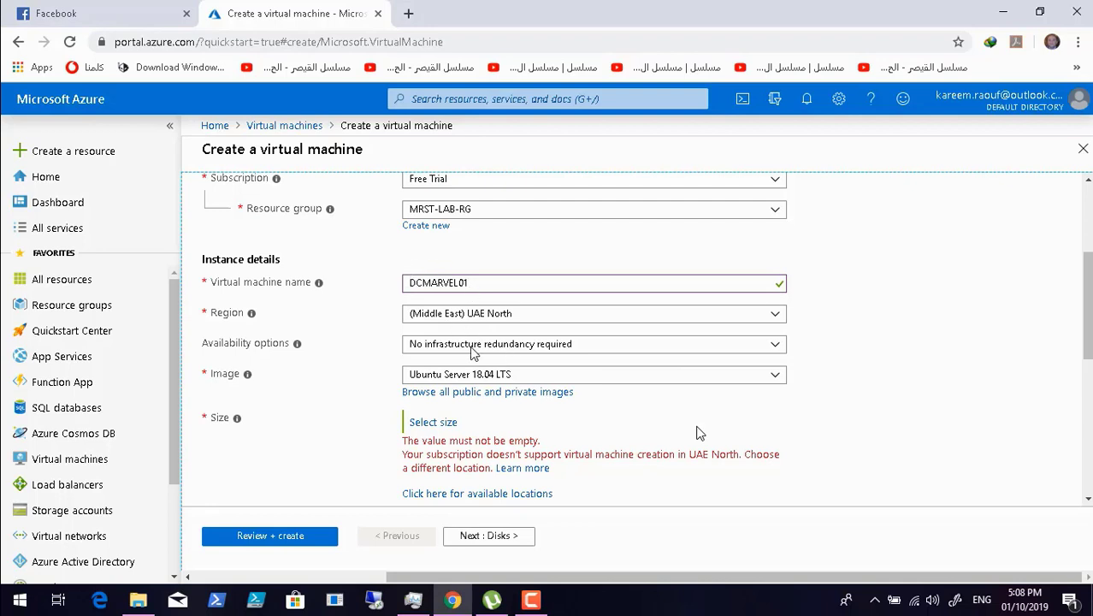
- Pause the tutorial video, then resume it once DCMARVEL01's basics are filled in
mouse_move(95, 580)
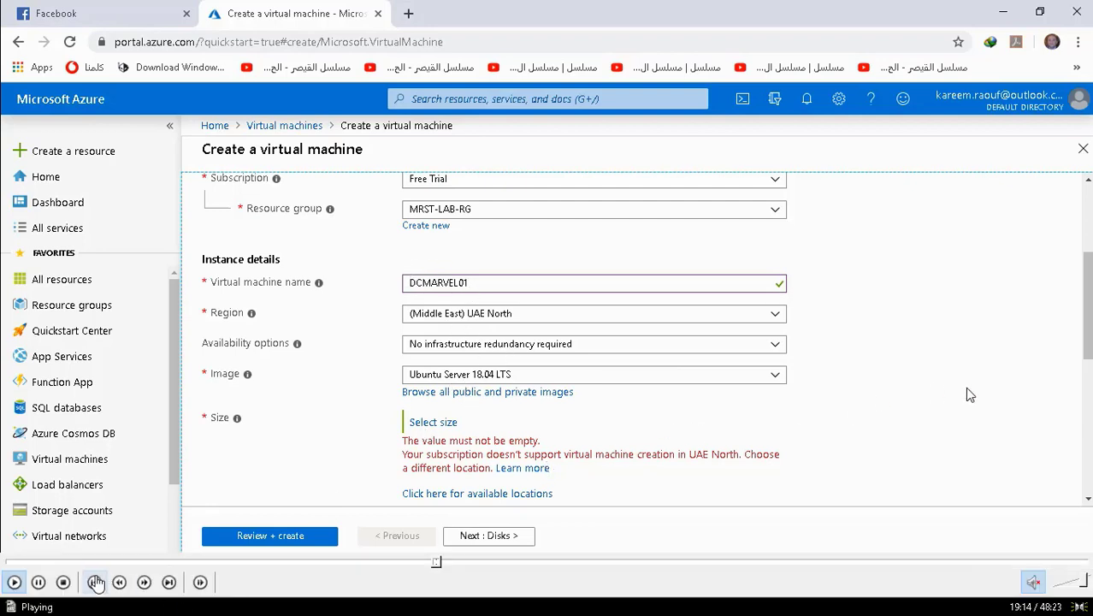
left_click(38, 581)
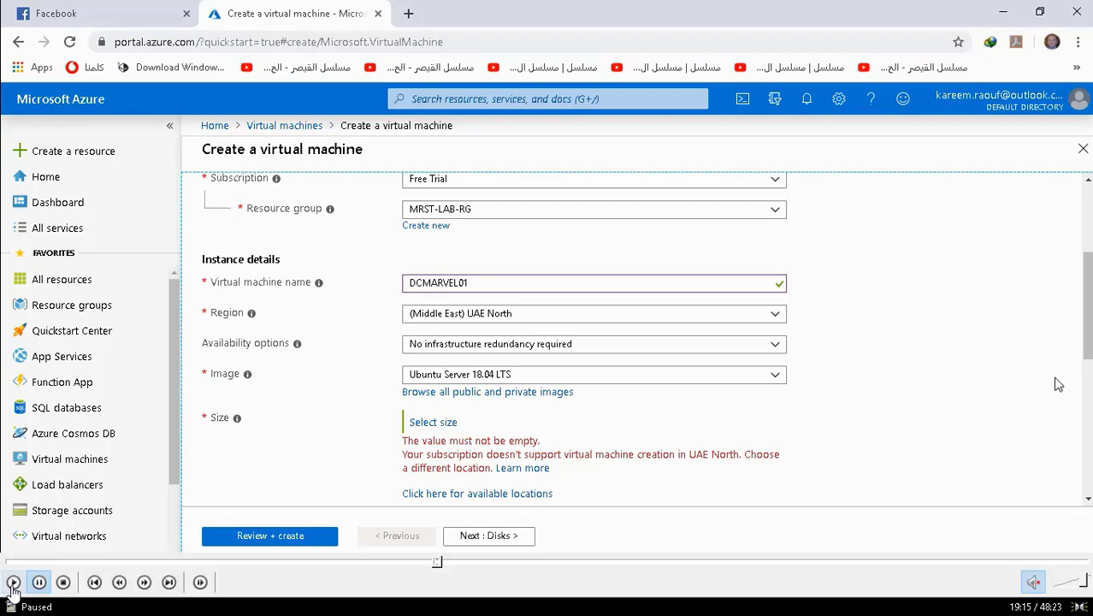
left_click(13, 583)
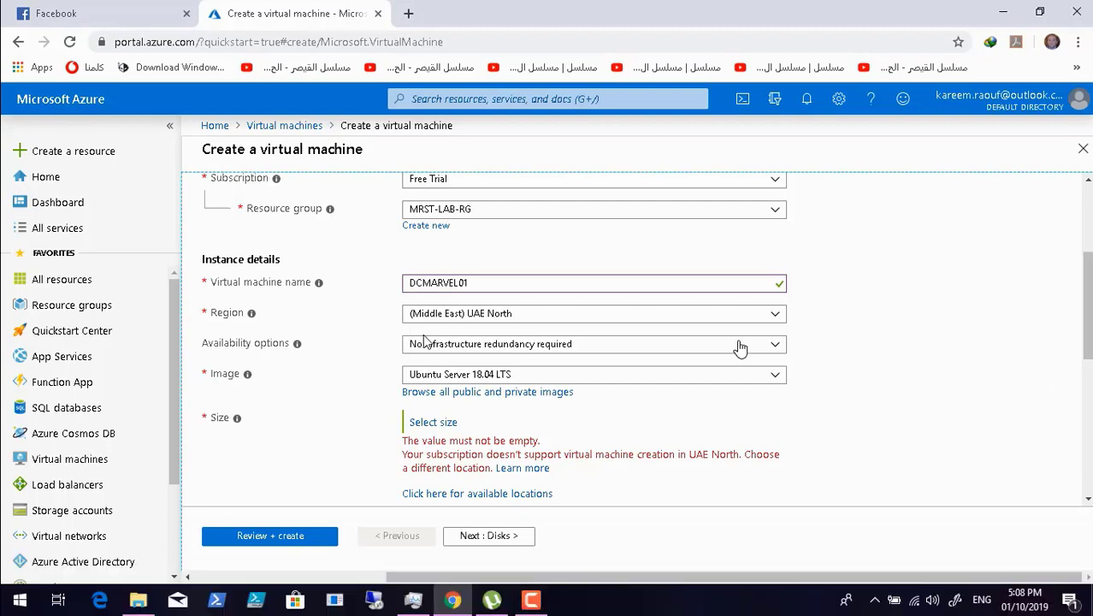
- Set the VM region to (US) West Central US and expand the supported locations list
left_click(778, 318)
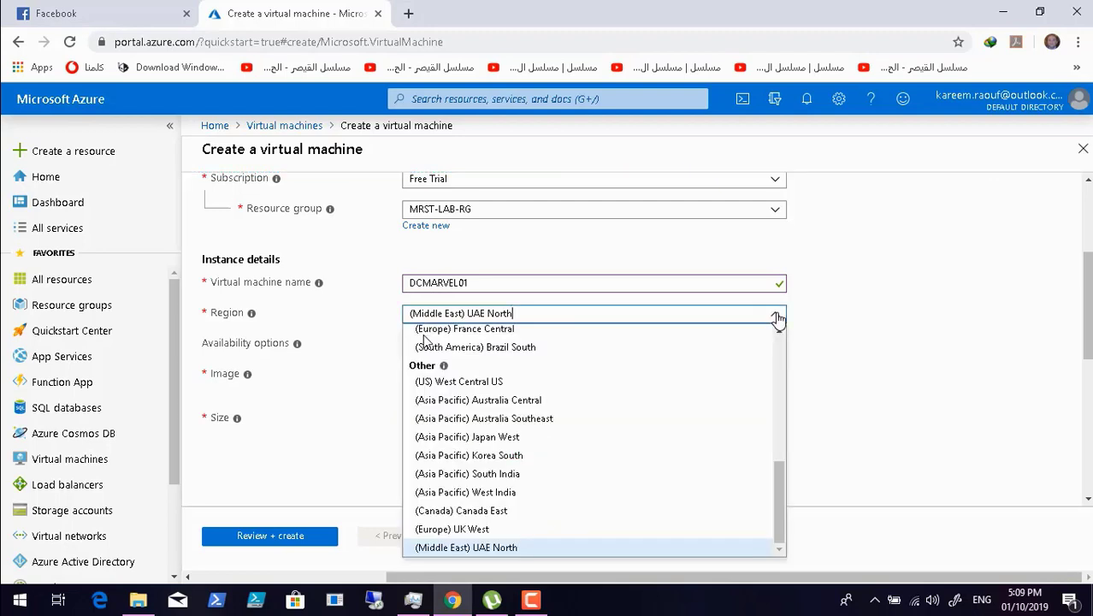
left_click(483, 386)
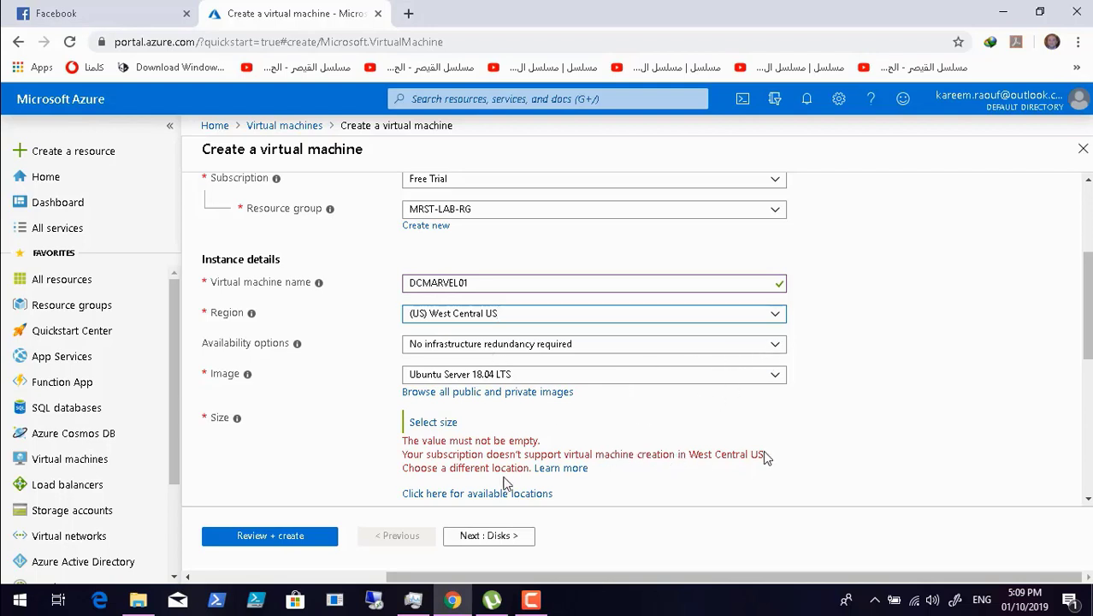
left_click(499, 495)
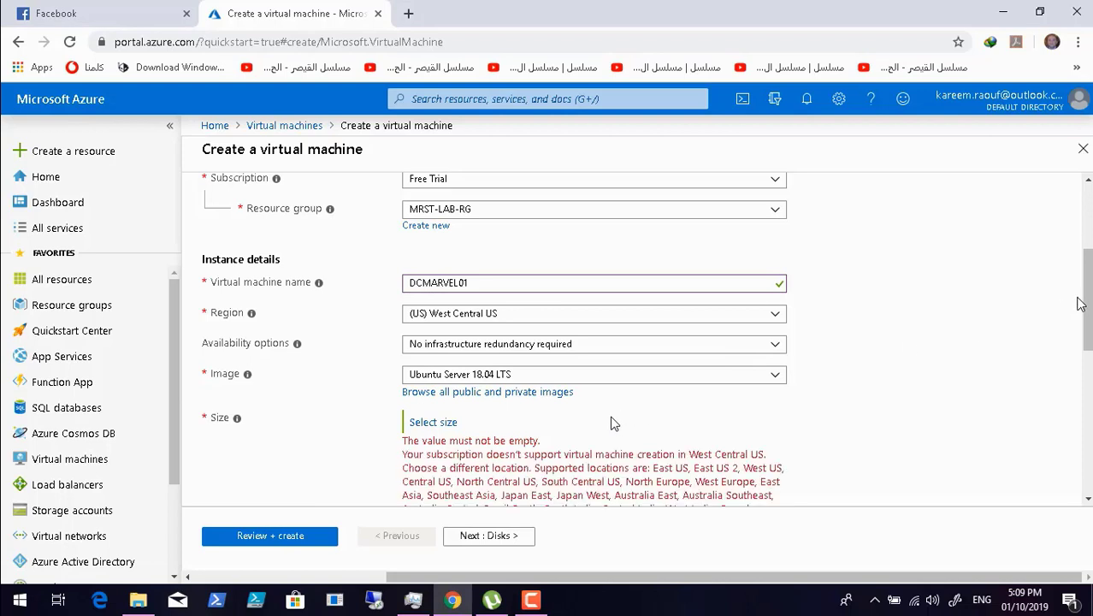
scroll(1084, 308, "down", 1)
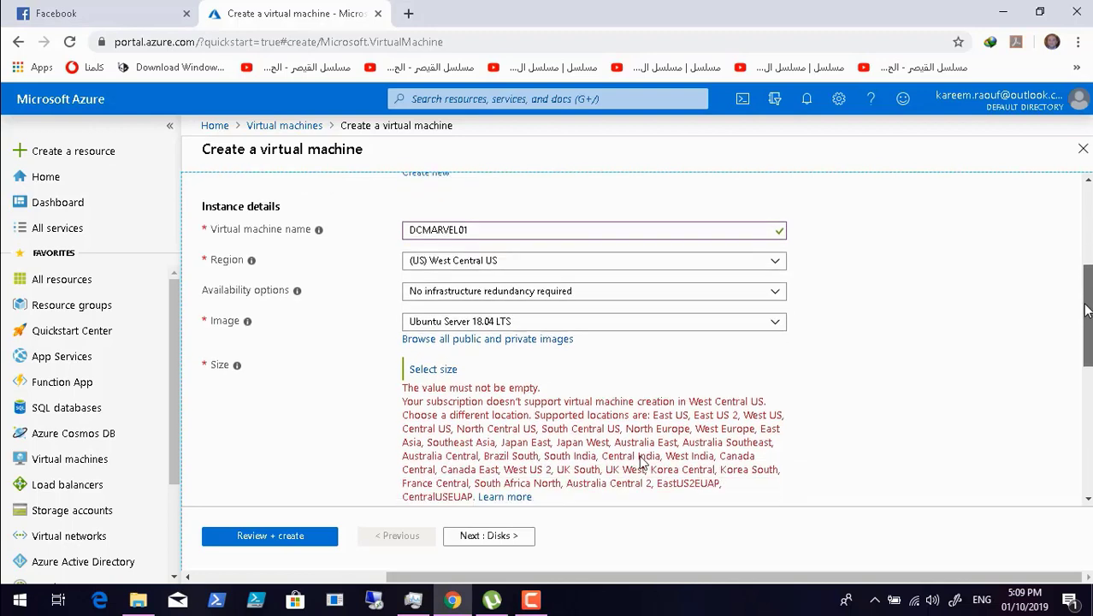
scroll(631, 434, "down", 1)
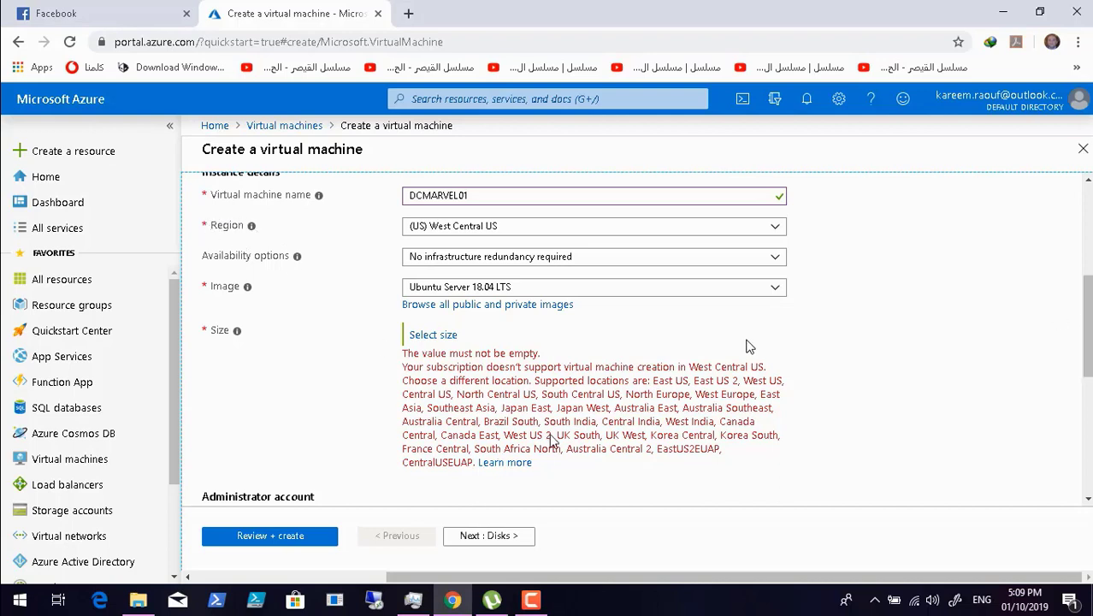
- Change the VM region to East US
left_click(774, 227)
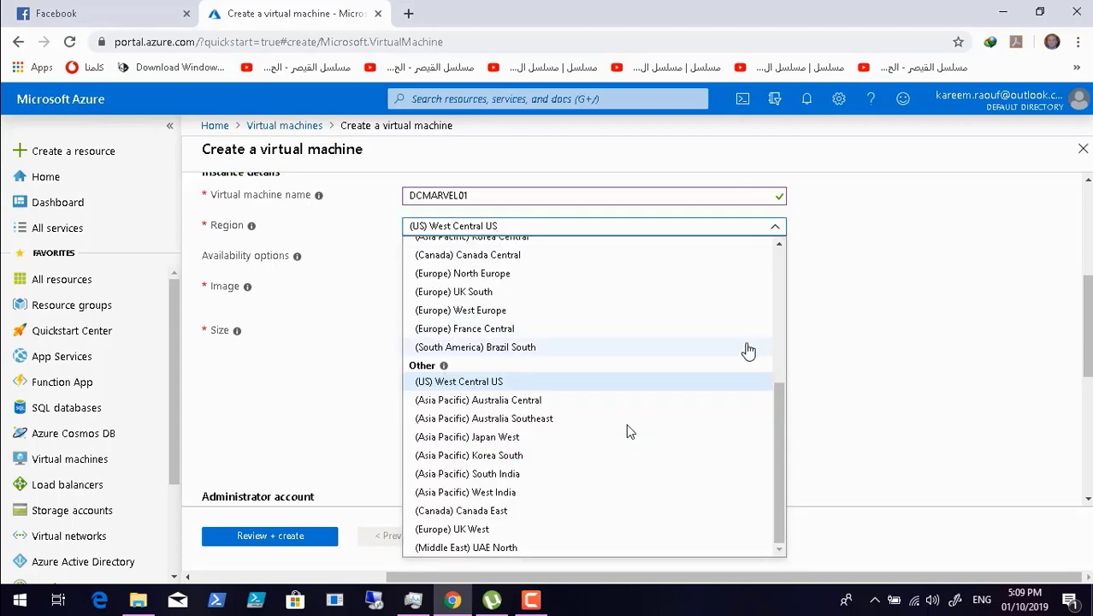
left_click_drag(779, 402, 791, 261)
left_click(476, 265)
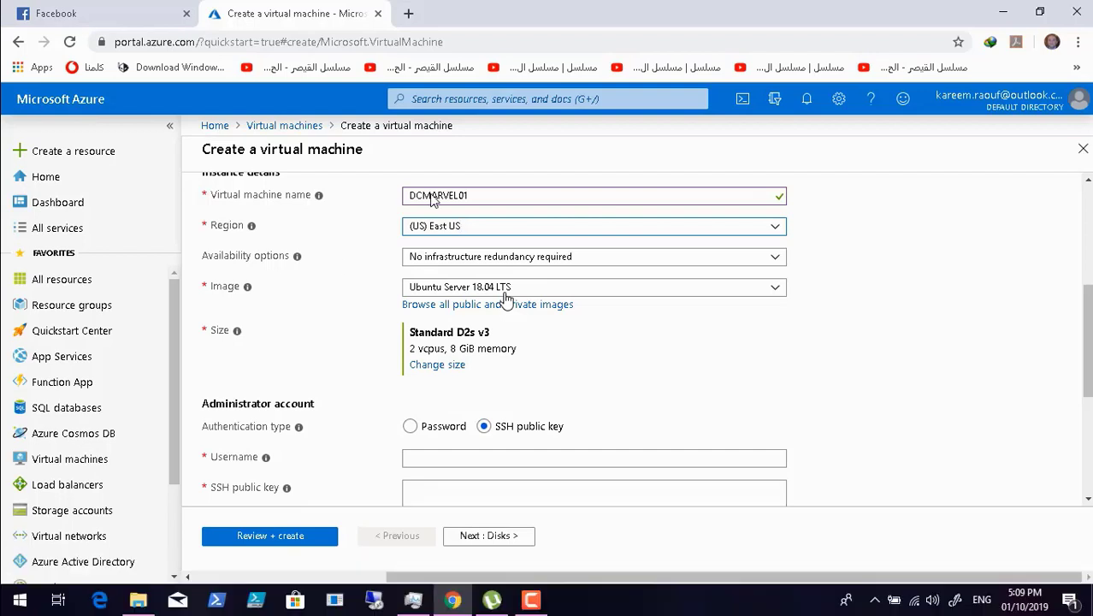
- Set the image to Windows Server 2019 Datacenter and bring up the VM size list
left_click(778, 290)
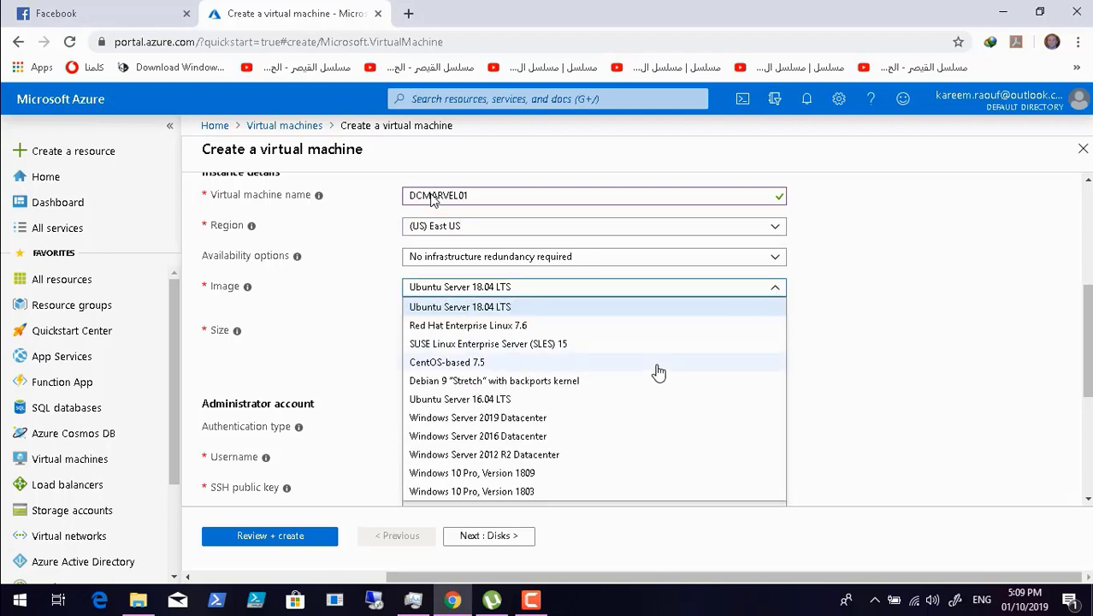
left_click(534, 419)
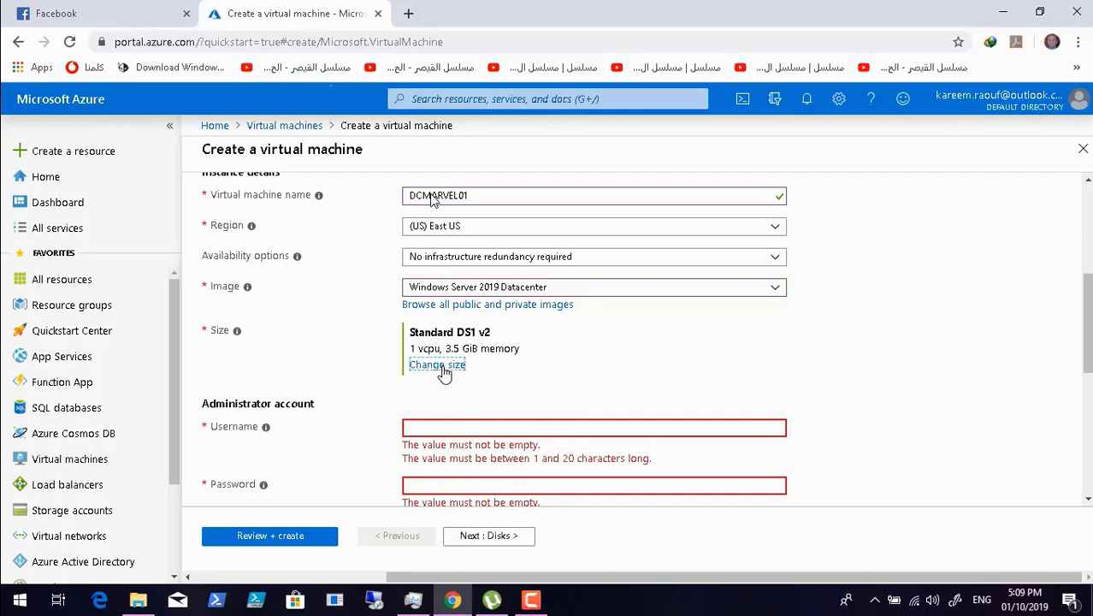
left_click(440, 365)
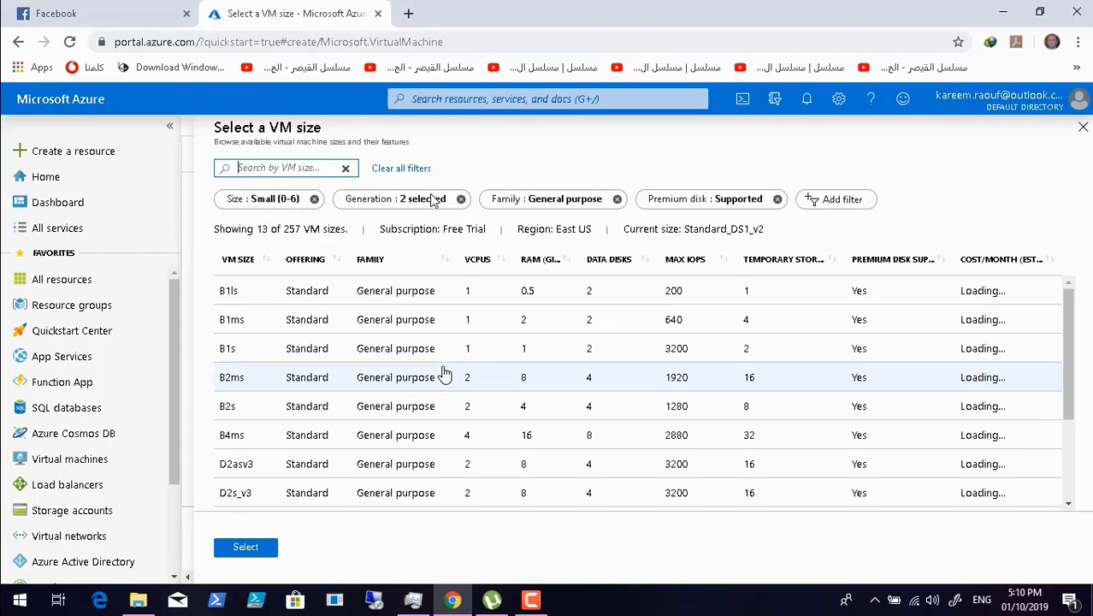
mouse_move(89, 608)
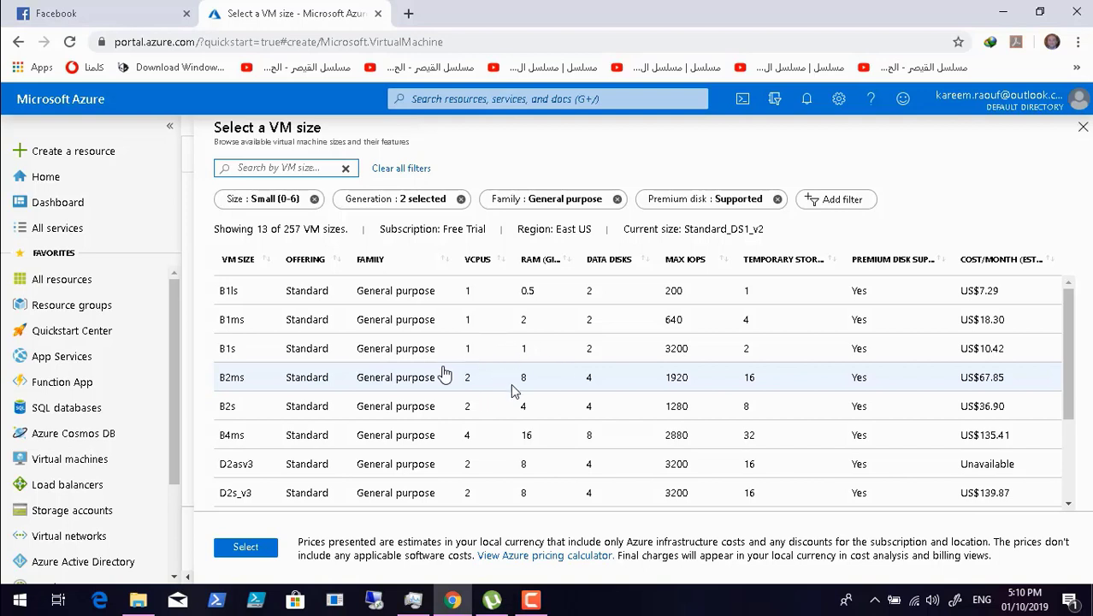
mouse_move(43, 594)
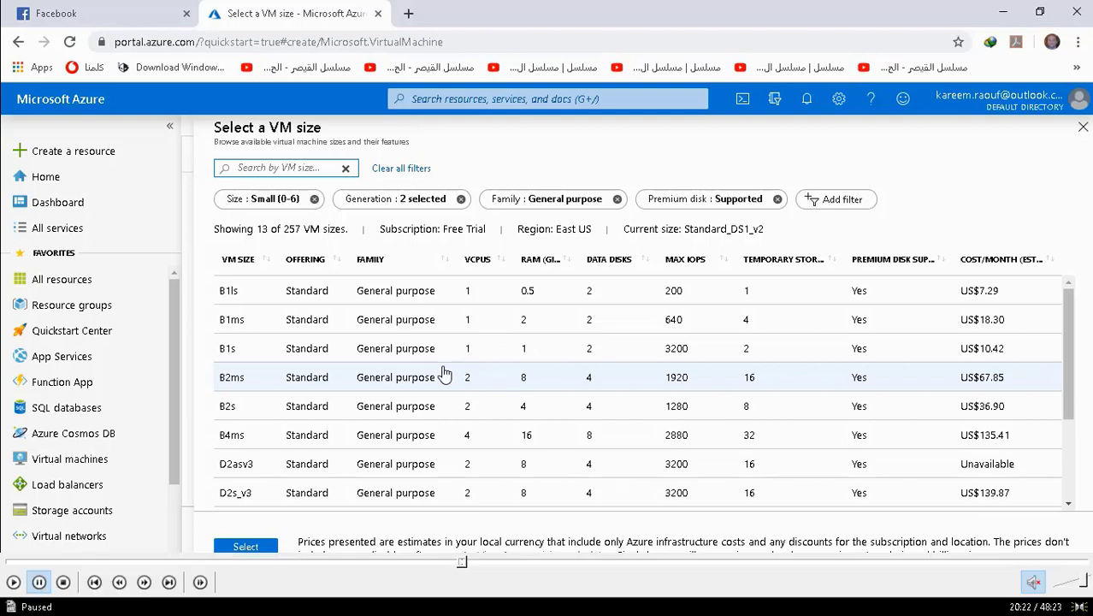
- Resume the tutorial video and skip ahead to the form-filling part
left_click(12, 581)
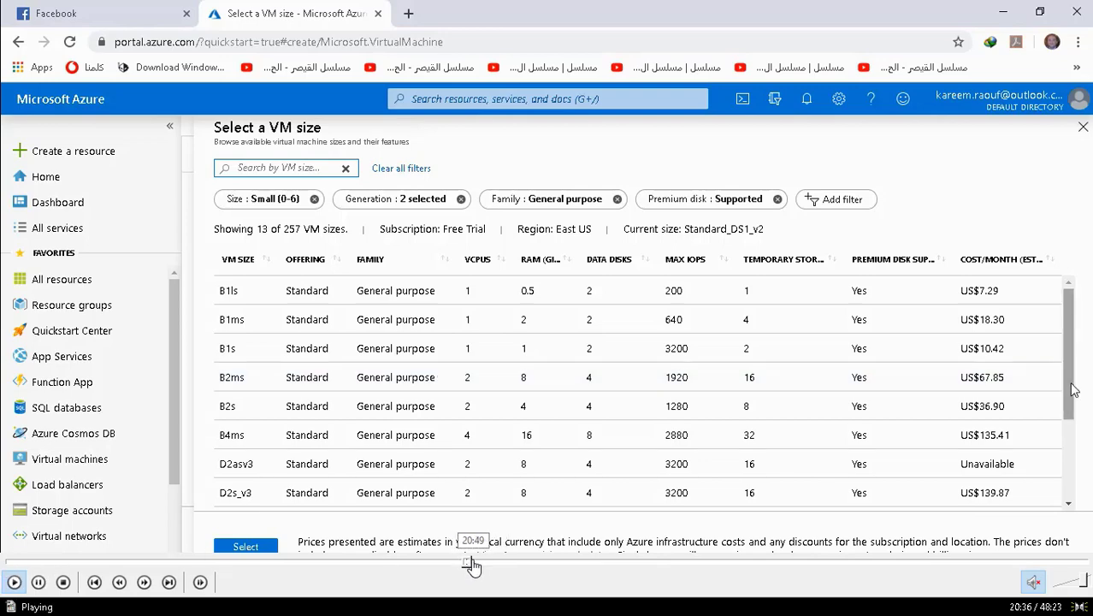
left_click(471, 562)
left_click(489, 562)
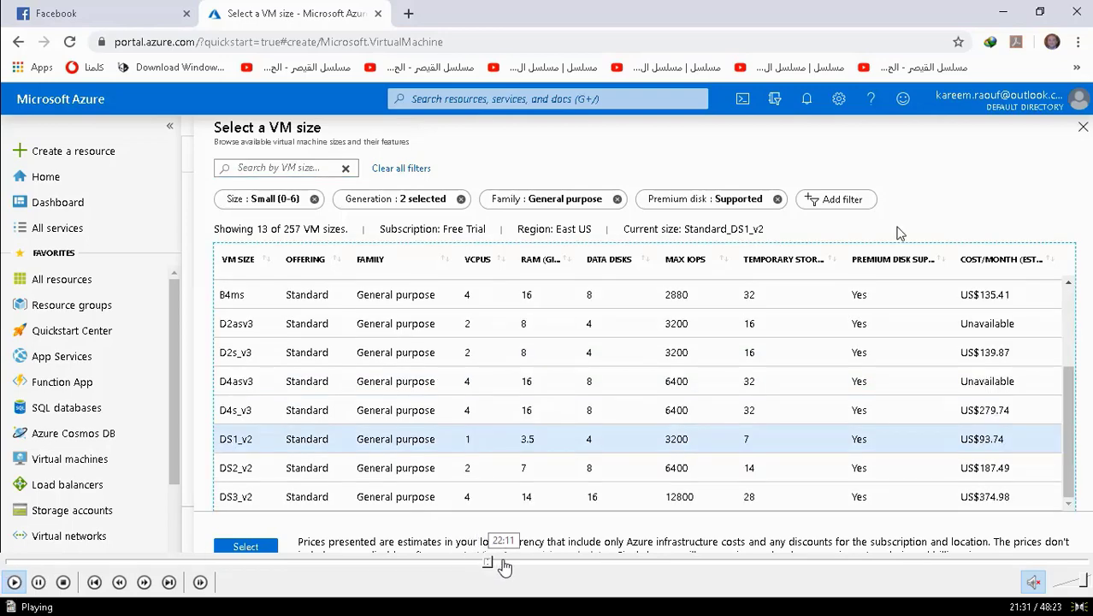
left_click(505, 562)
left_click(519, 562)
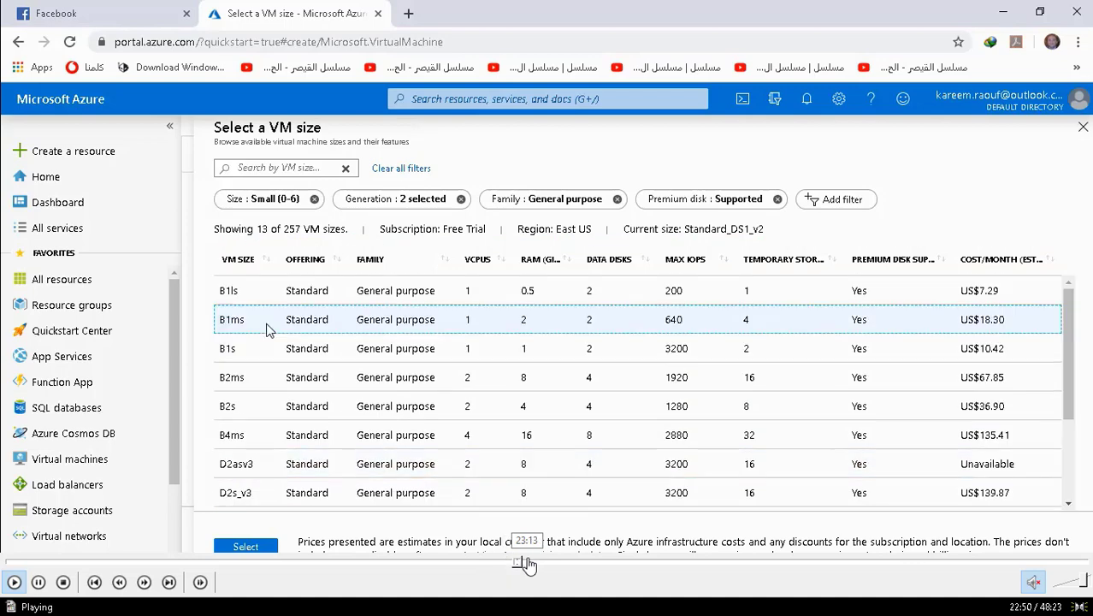
left_click(525, 562)
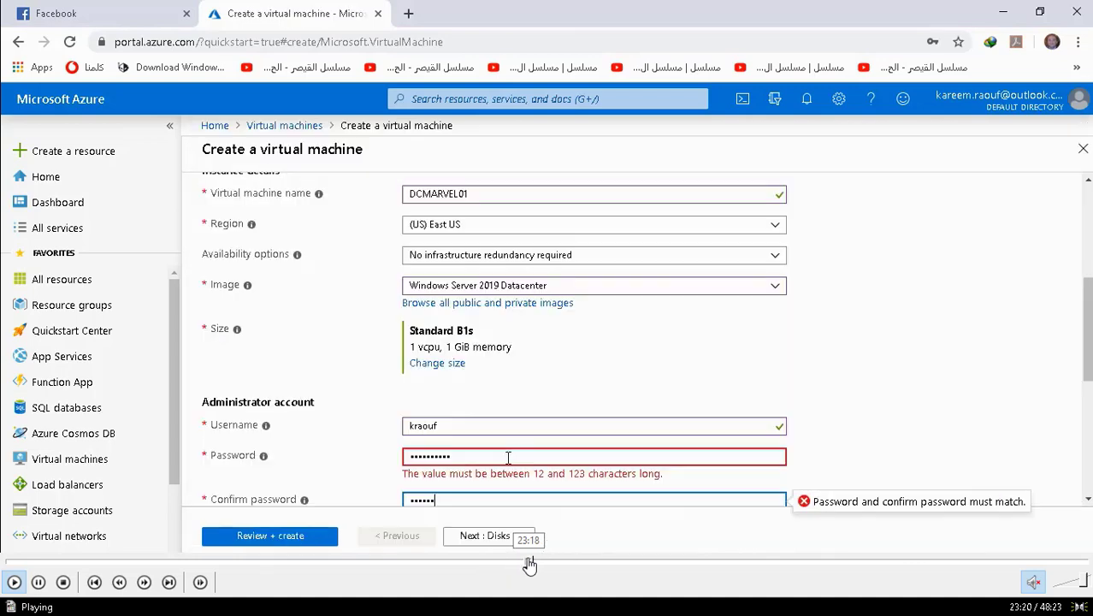
left_click(526, 562)
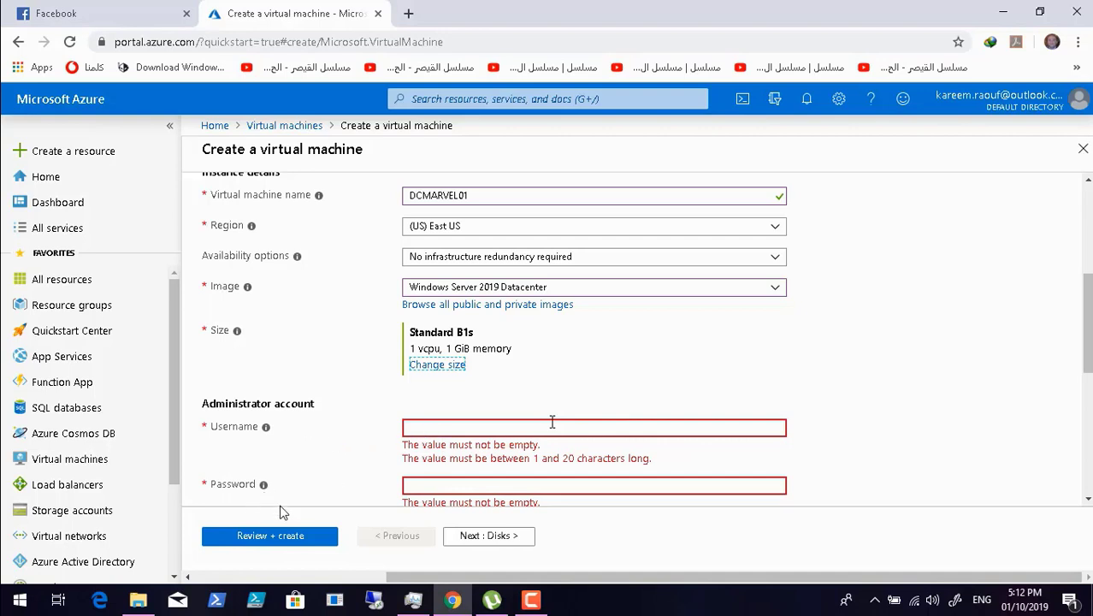
mouse_move(31, 605)
left_click(12, 583)
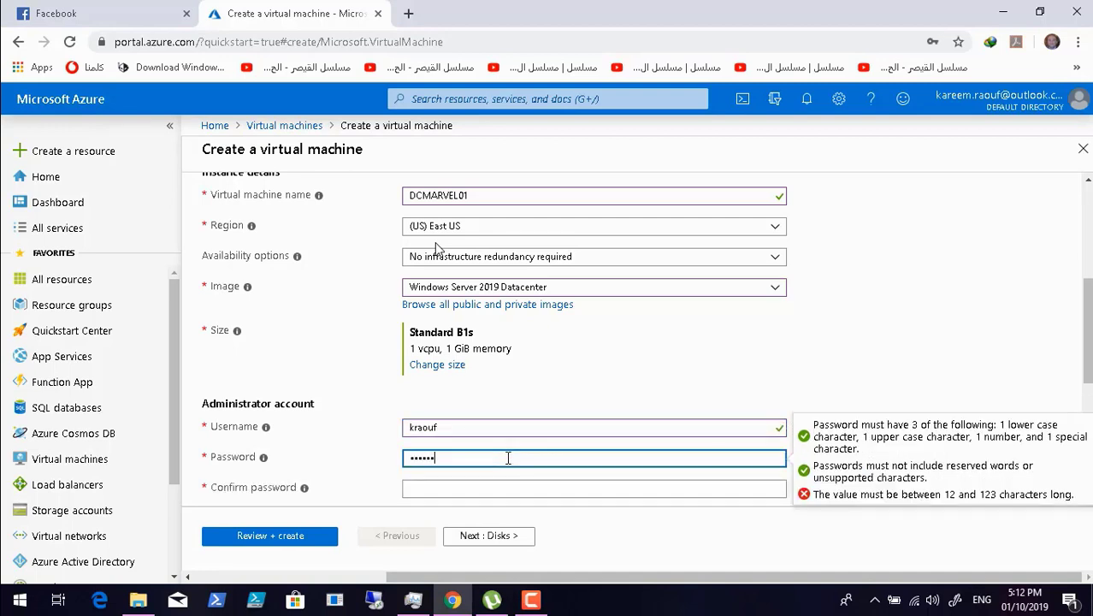
- Enter an administrator password and confirmation, then retype the too-short password
type("•••")
key("Tab")
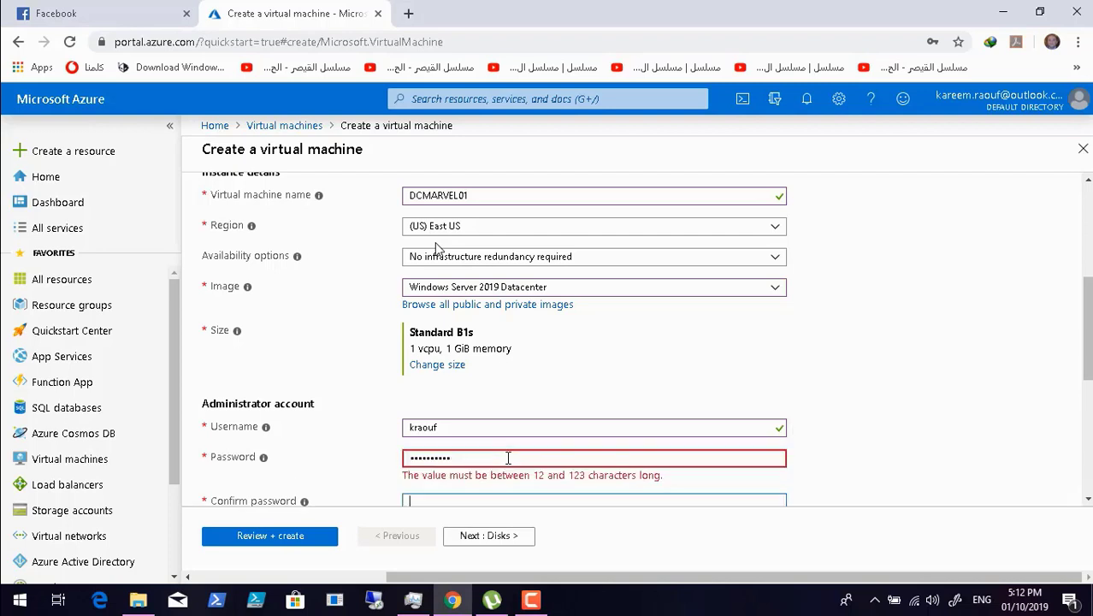
type("••••")
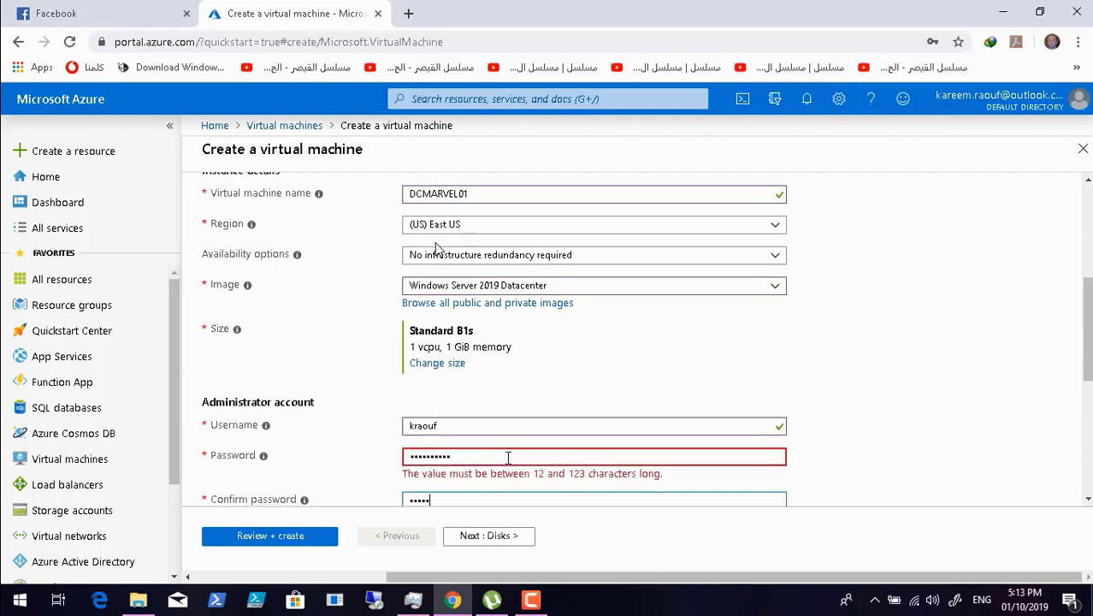
type("•••••")
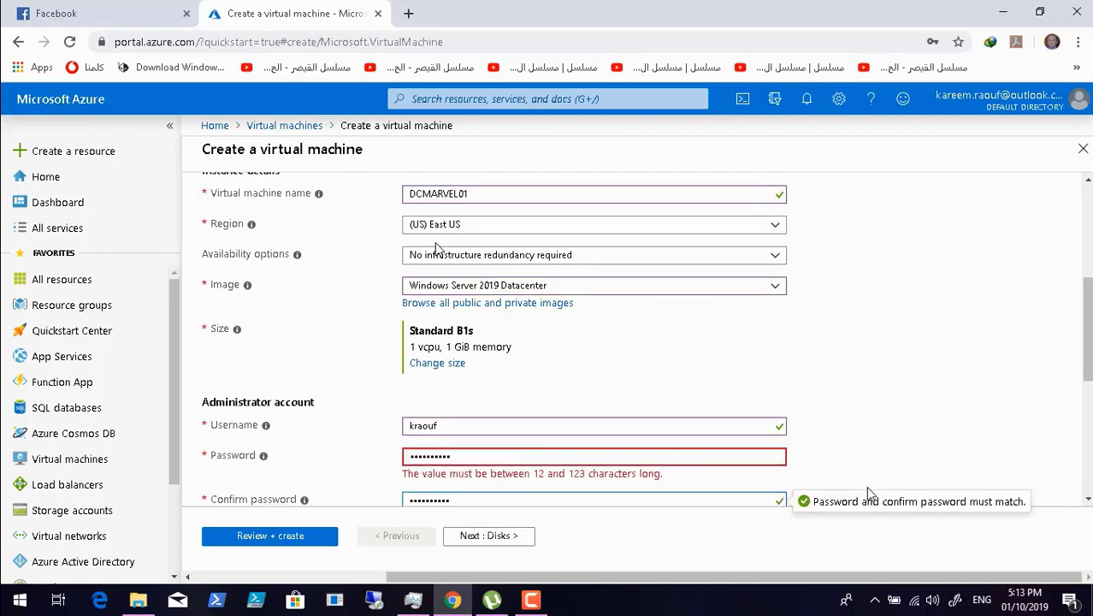
left_click(1088, 501)
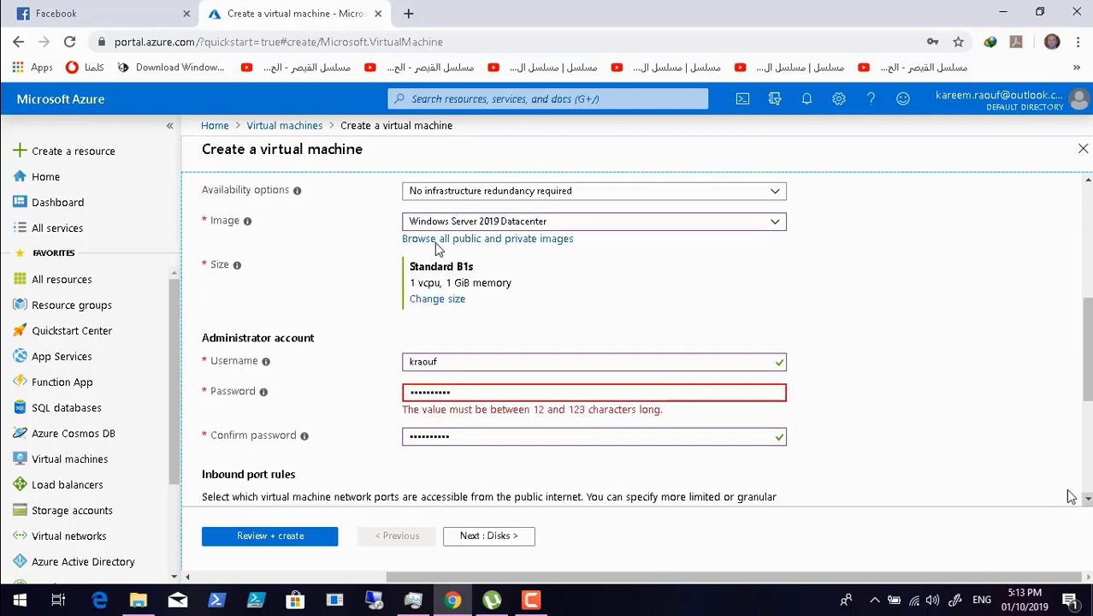
left_click(548, 391)
key("BackSpace")
key("BackSpace")
key("BackSpace")
key("BackSpace")
key("BackSpace")
key("BackSpace")
key("BackSpace")
key("BackSpace")
key("BackSpace")
key("BackSpace")
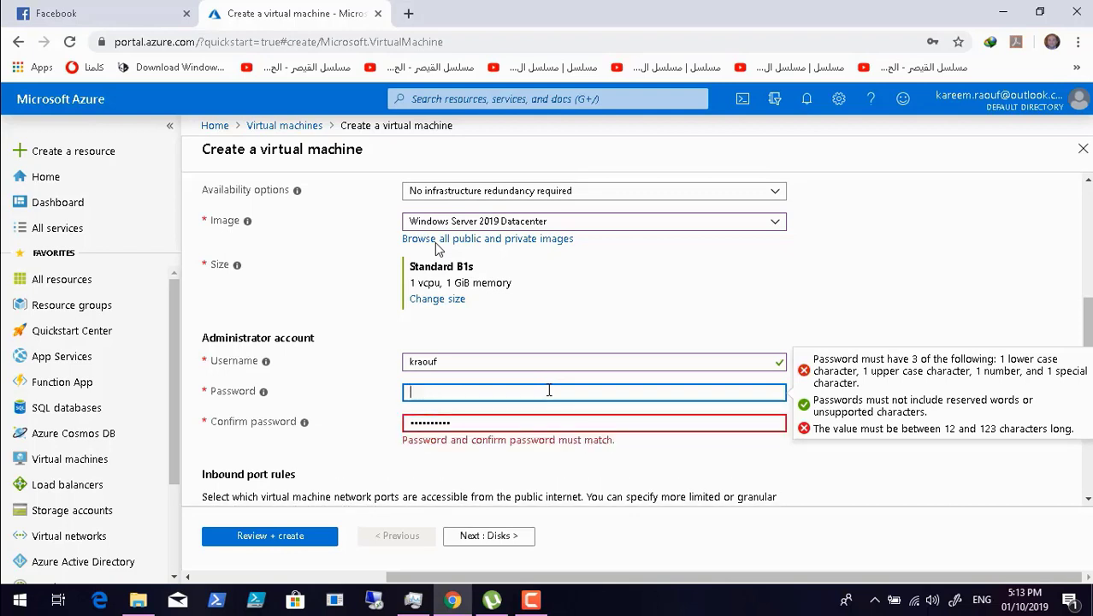
type("********")
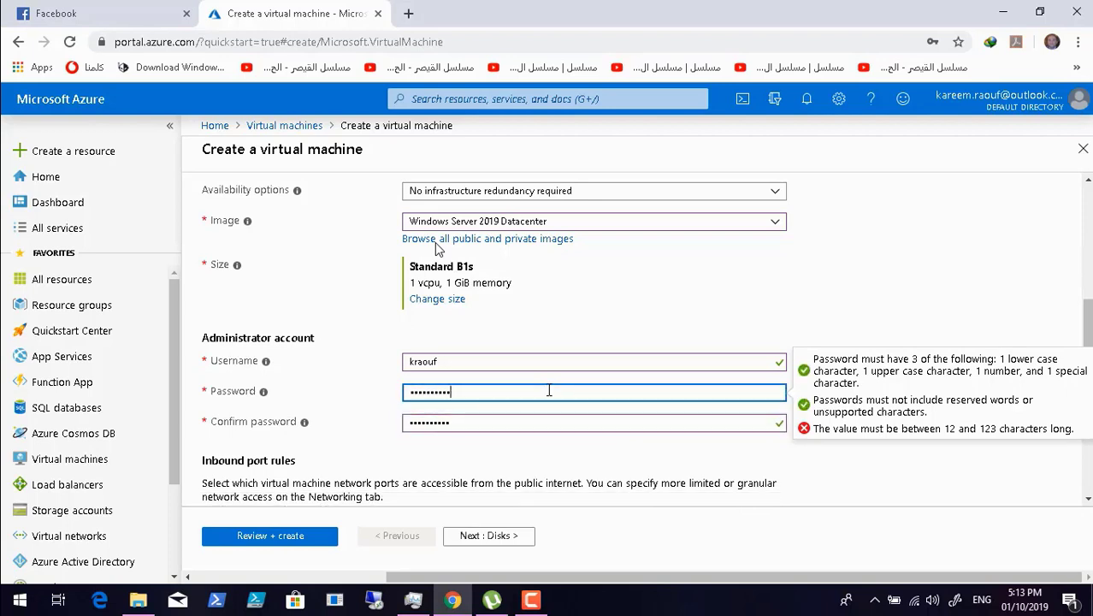
type("***")
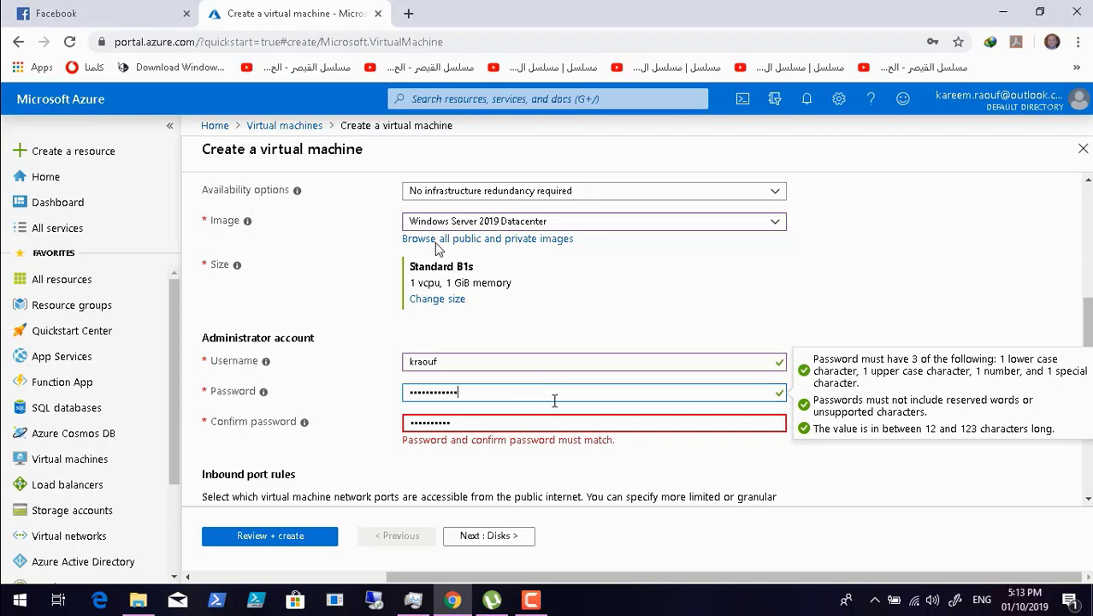
- Paste the new administrator password into both Password and Confirm password
left_click(531, 598)
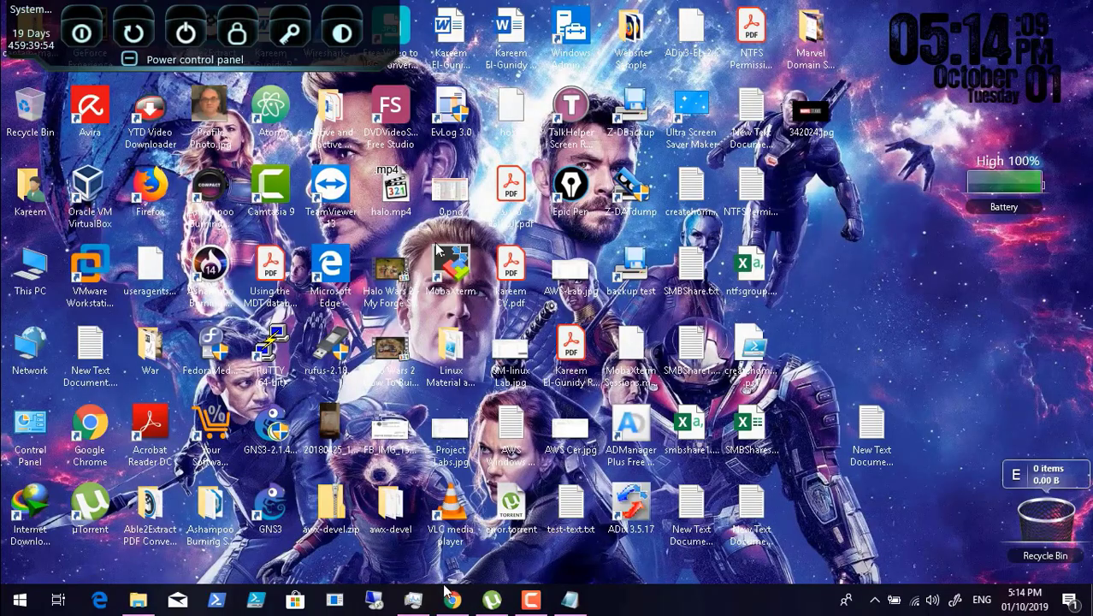
left_click(452, 599)
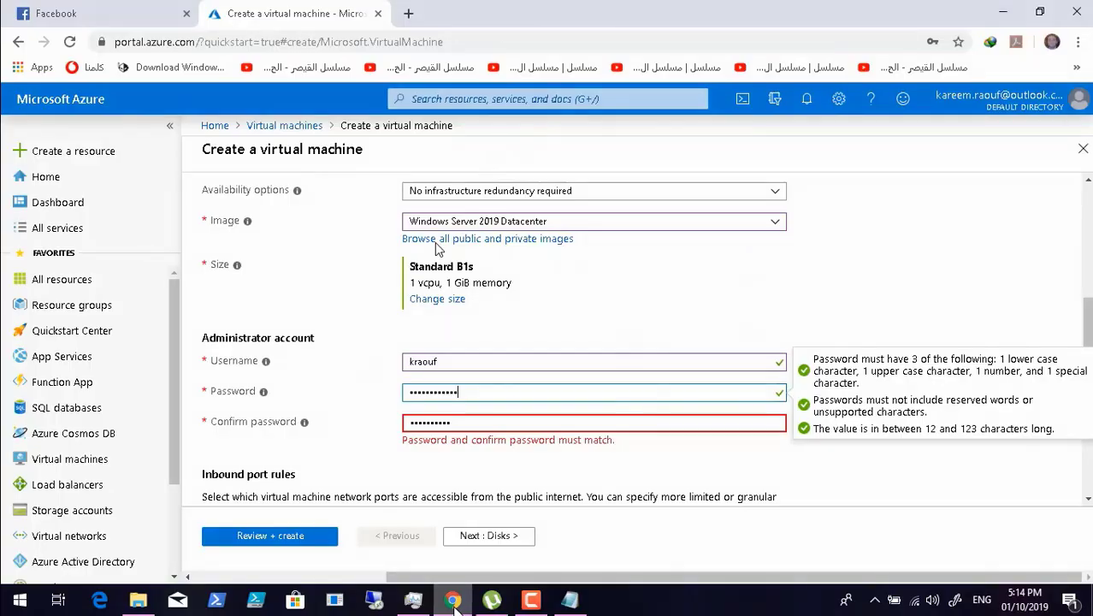
left_click(476, 395)
key("BackSpace")
key("BackSpace")
key("BackSpace")
key("BackSpace")
key("BackSpace")
key("BackSpace")
key("BackSpace")
key("BackSpace")
key("BackSpace")
key("BackSpace")
key("BackSpace")
key("BackSpace")
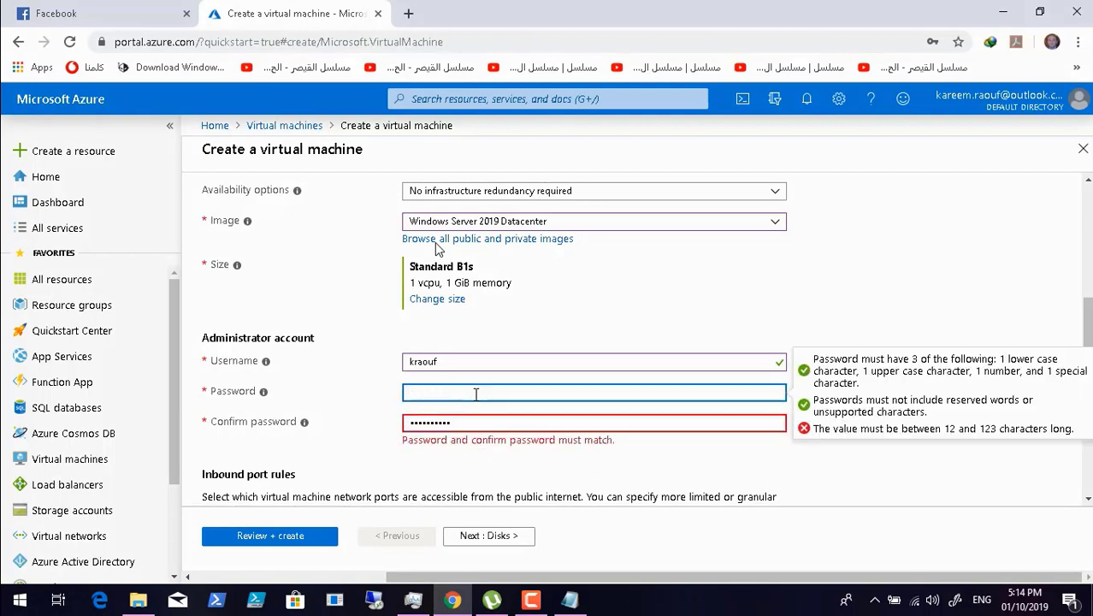
key("ctrl+v")
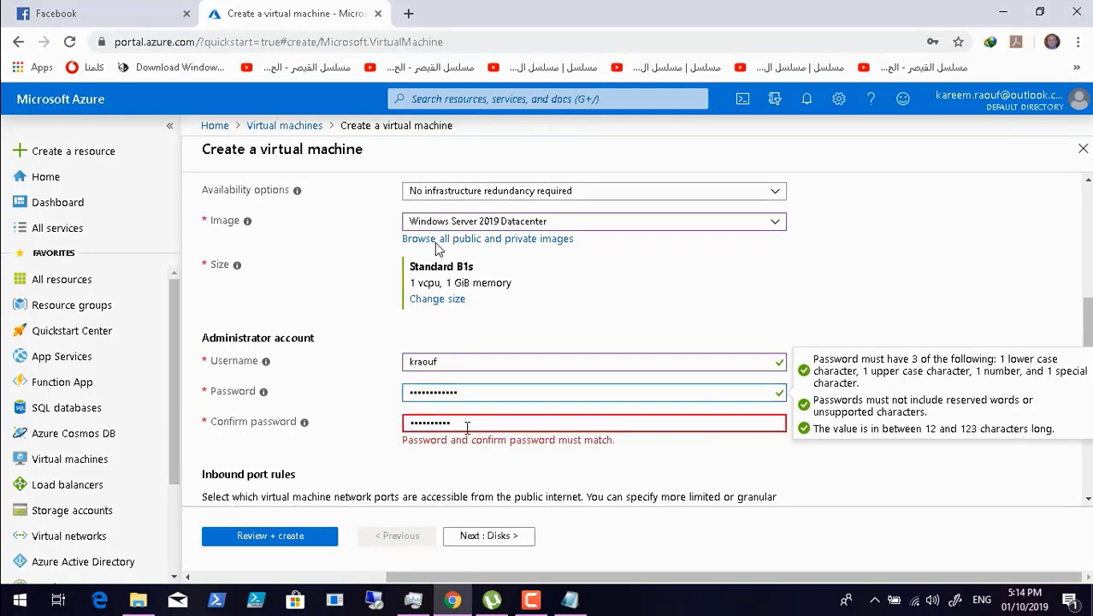
left_click(467, 423)
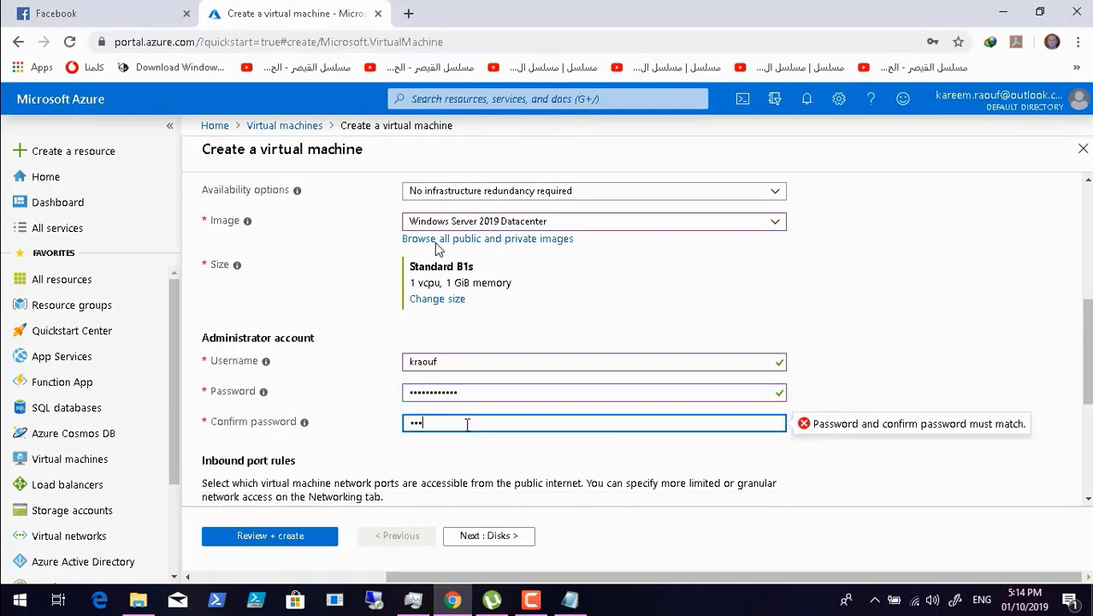
key("ctrl+v")
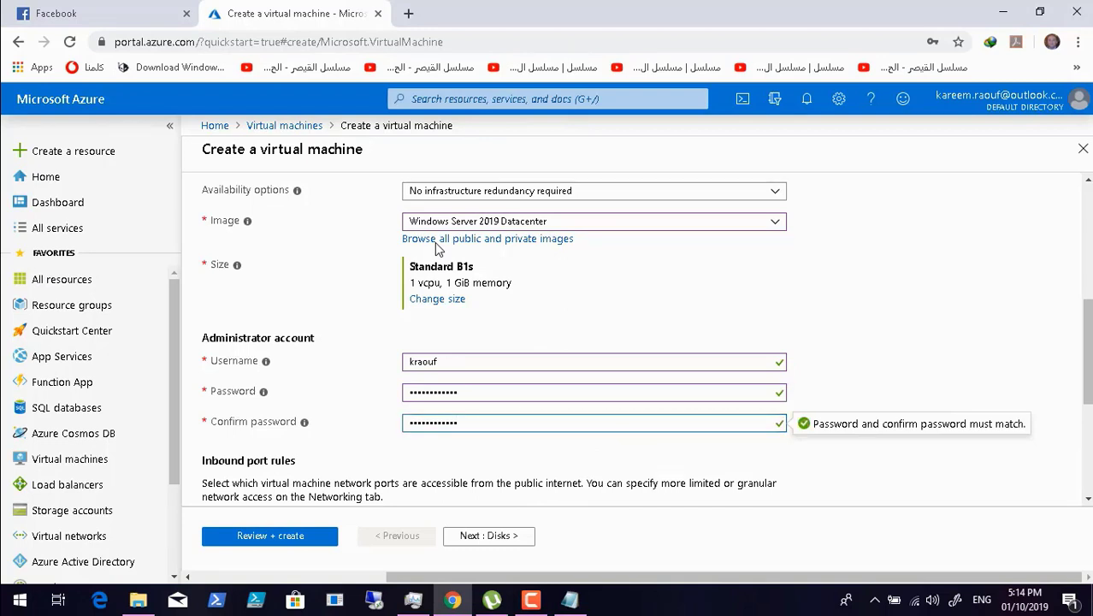
- Scroll down the VM form and resume the tutorial video
left_click(1088, 499)
scroll(436, 248, "down", 2)
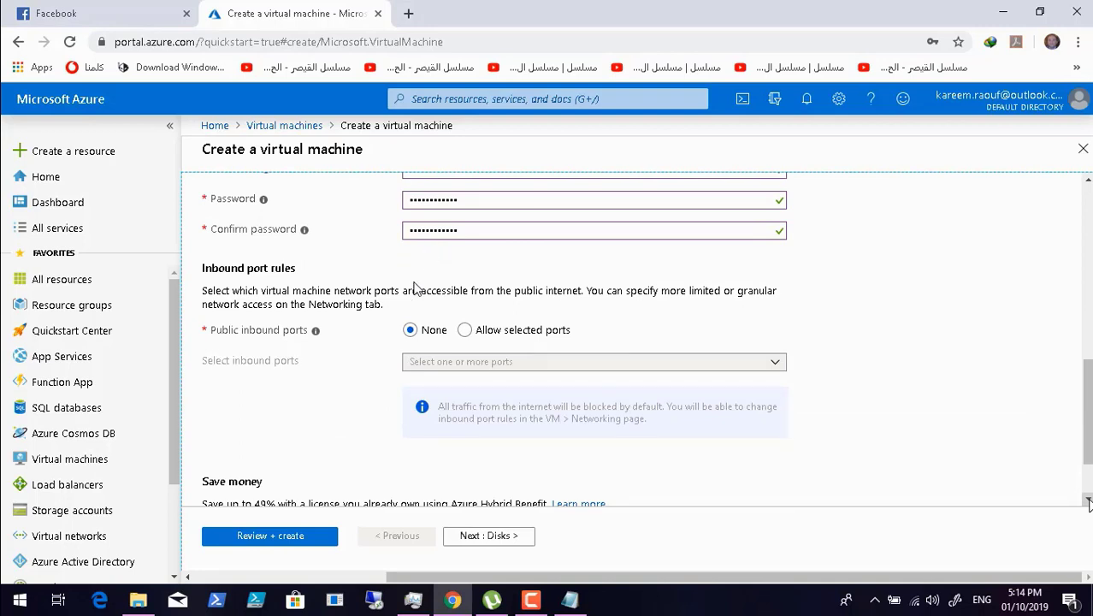
mouse_move(45, 595)
mouse_move(7, 603)
left_click(10, 587)
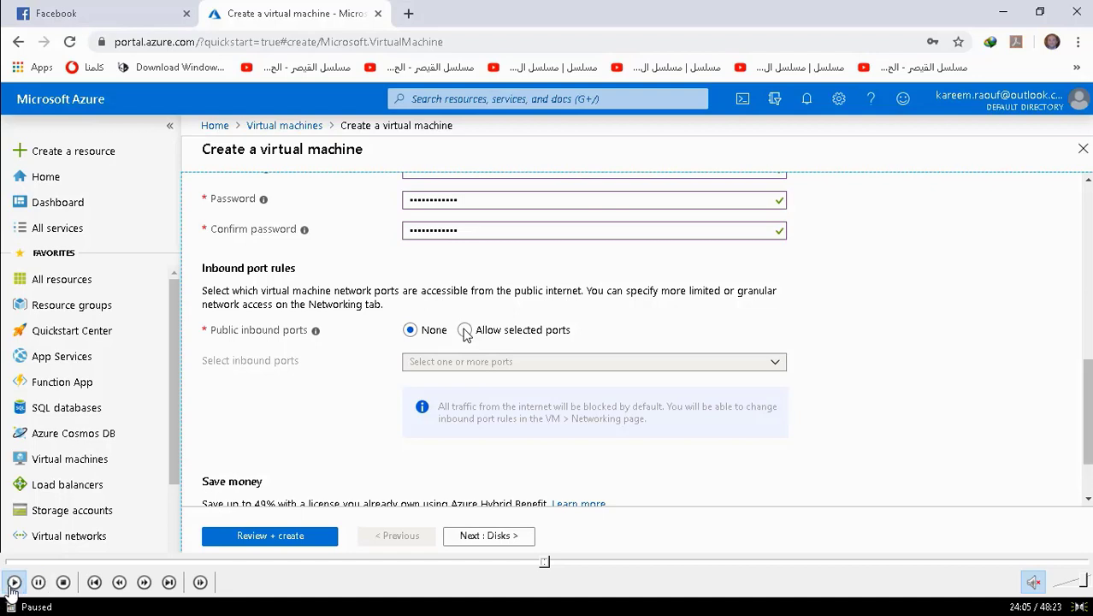
- Allow selected public inbound ports with only RDP (3389), keeping Windows Server licence at No
left_click(464, 331)
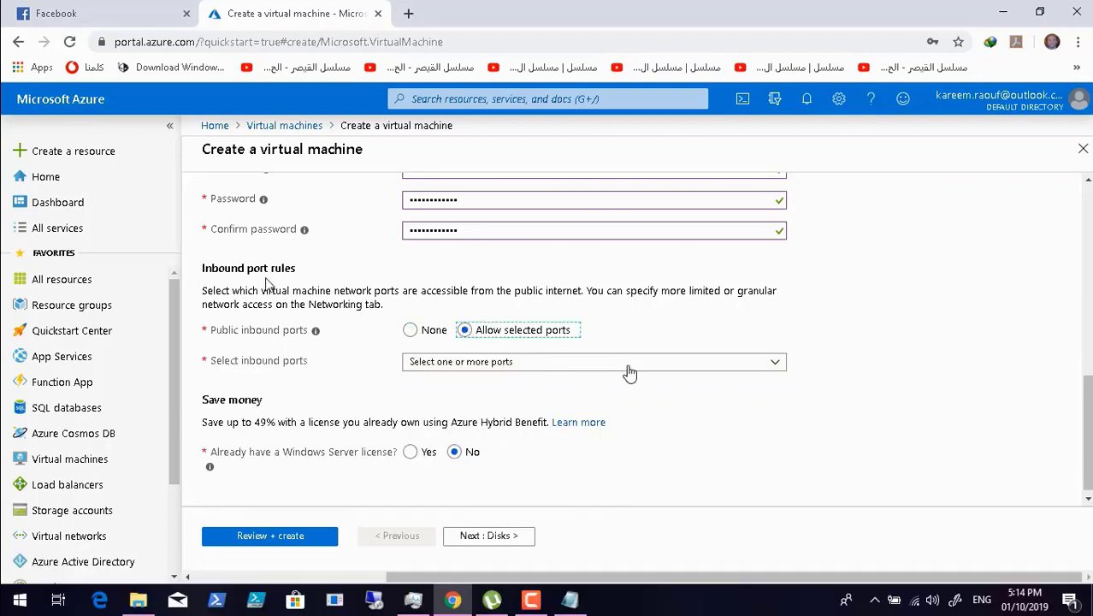
left_click(710, 364)
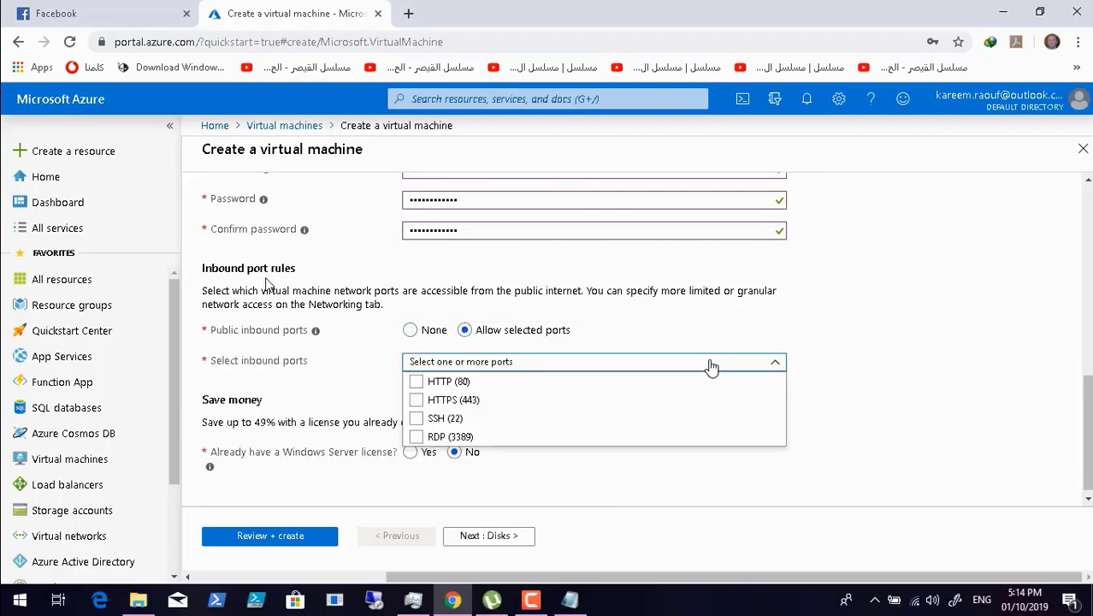
left_click(416, 437)
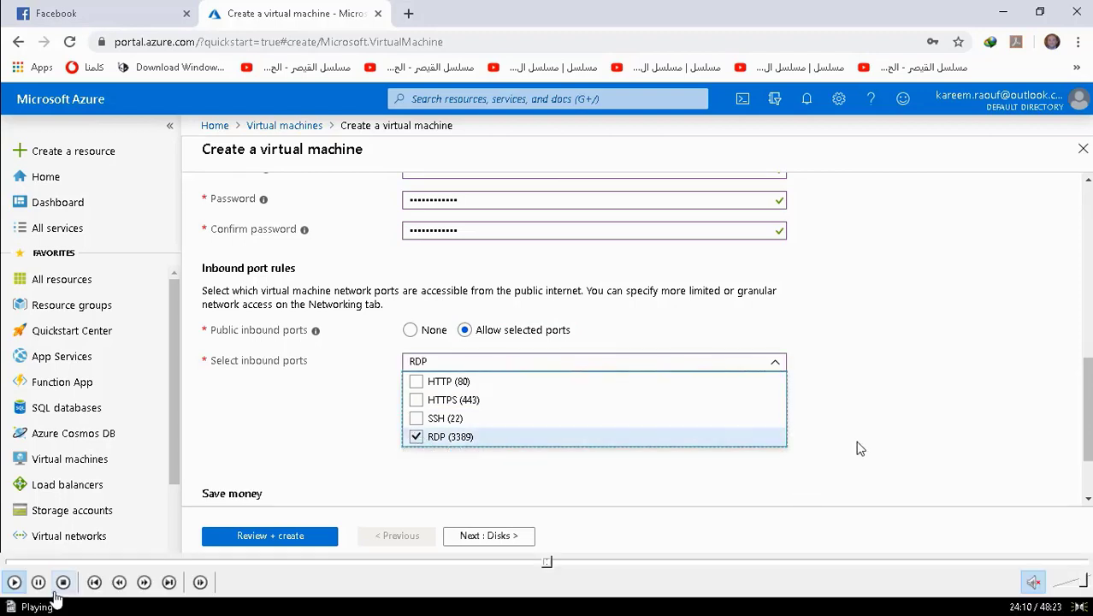
left_click(39, 582)
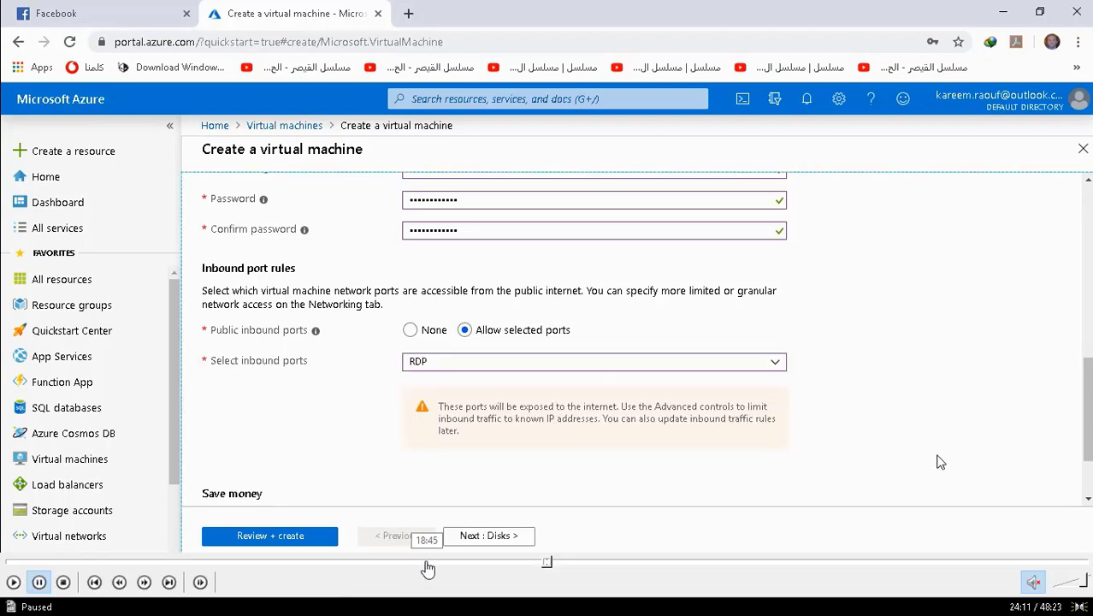
left_click(548, 566)
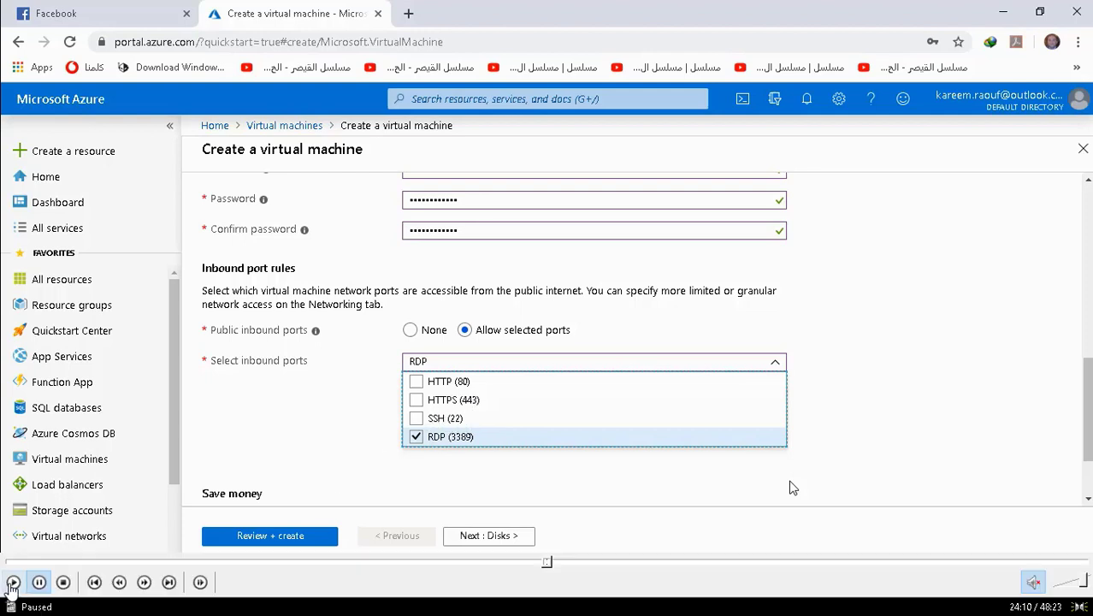
left_click(858, 448)
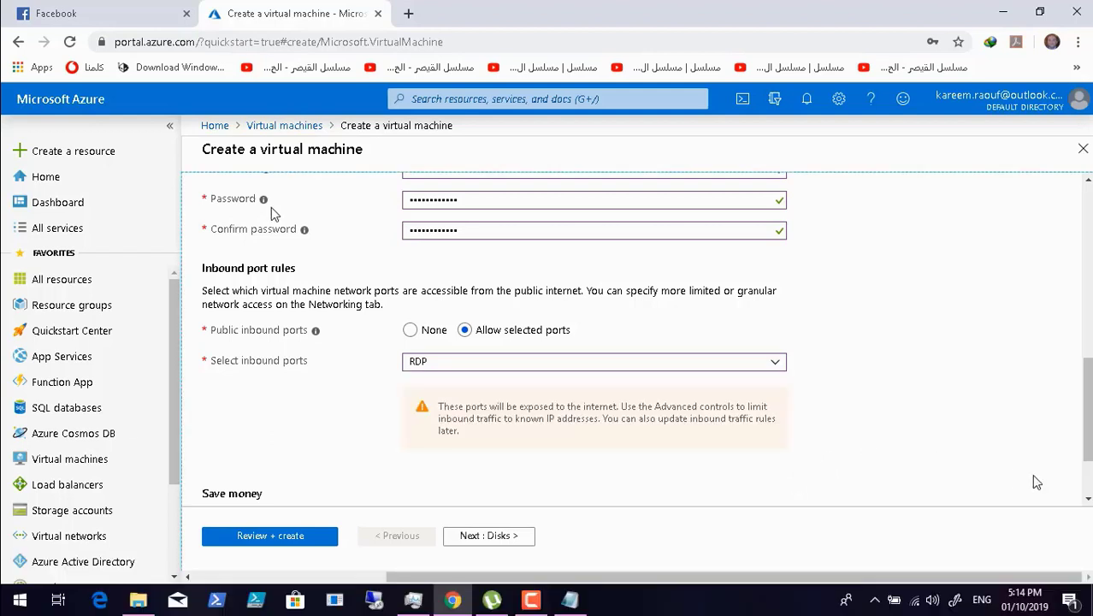
left_click(1087, 499)
left_click(1087, 499)
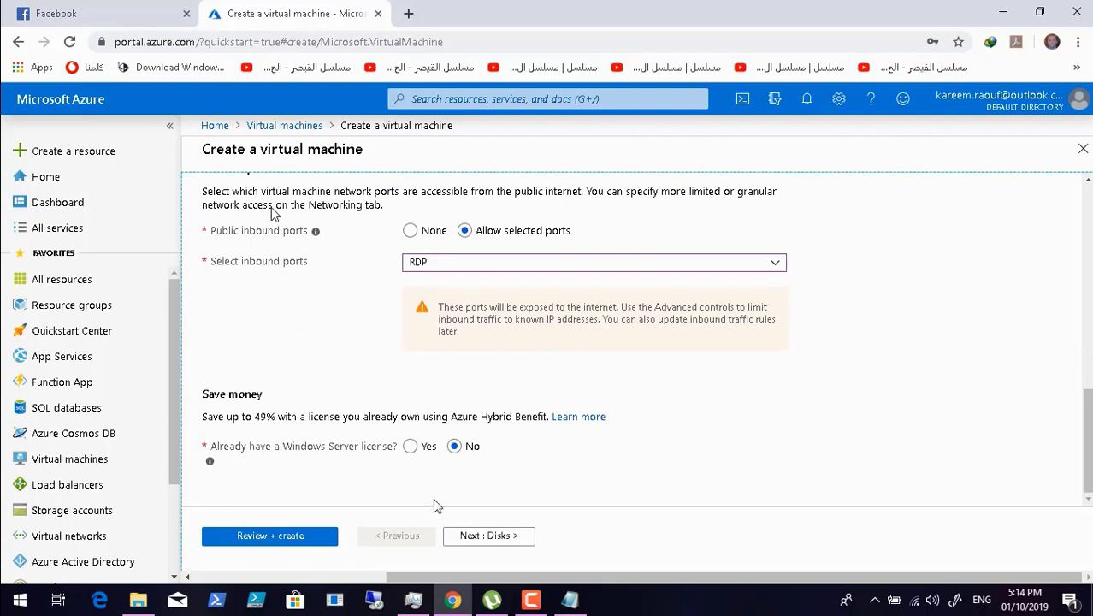
- Go to the Disks tab and dismiss the browser's save-password prompt
left_click(486, 537)
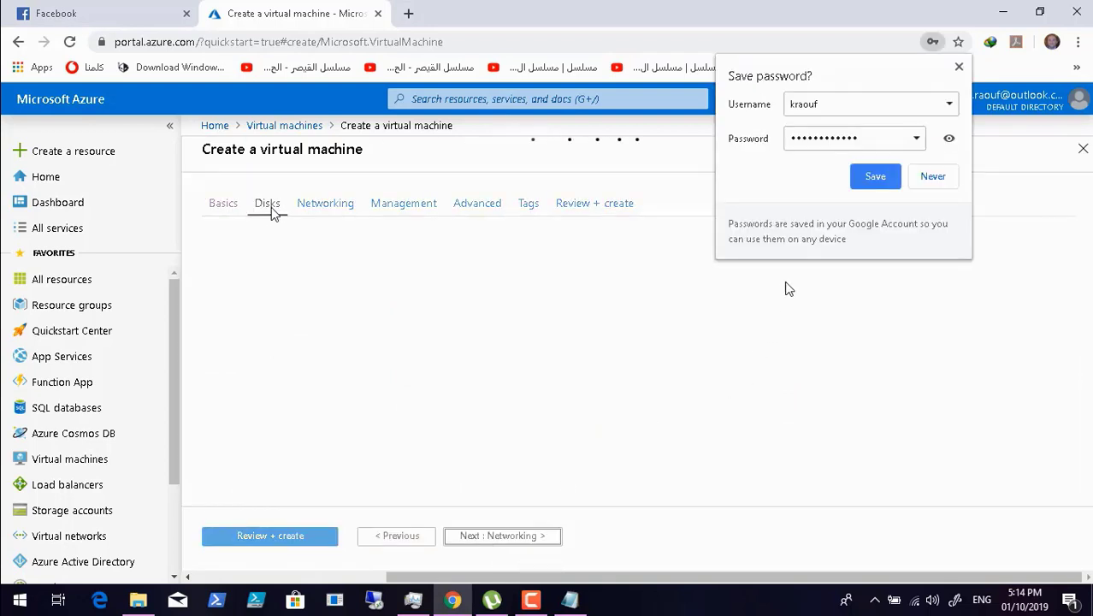
left_click(875, 176)
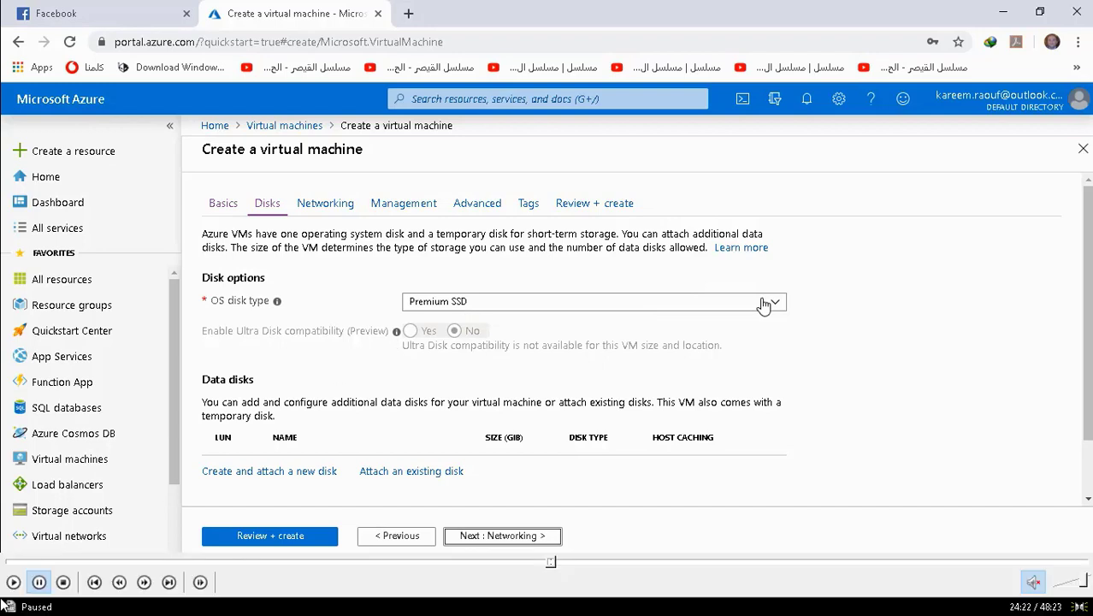
left_click(774, 303)
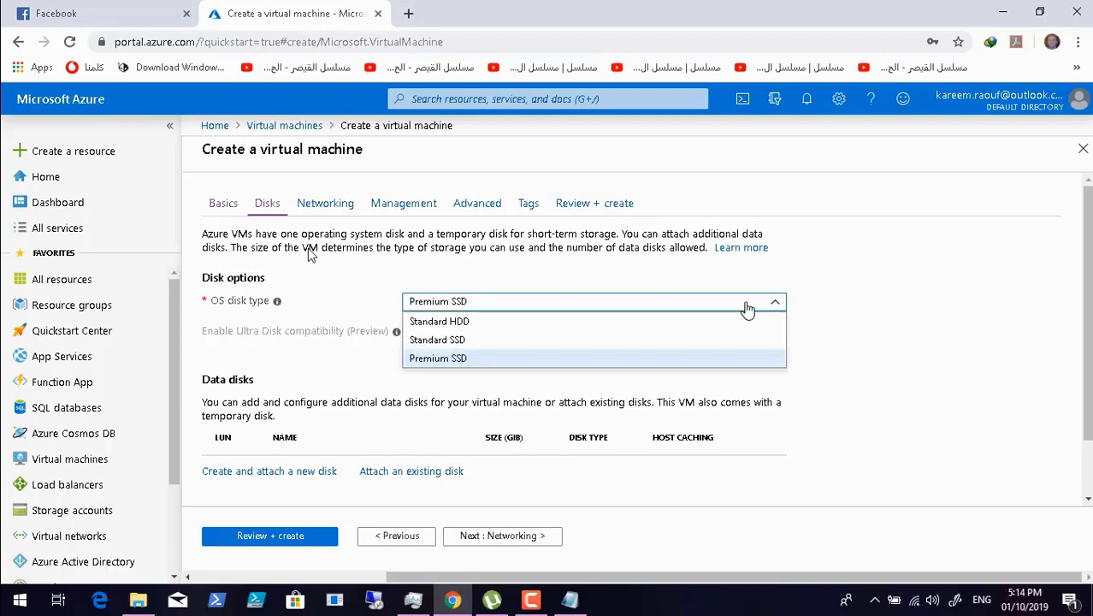
left_click(443, 345)
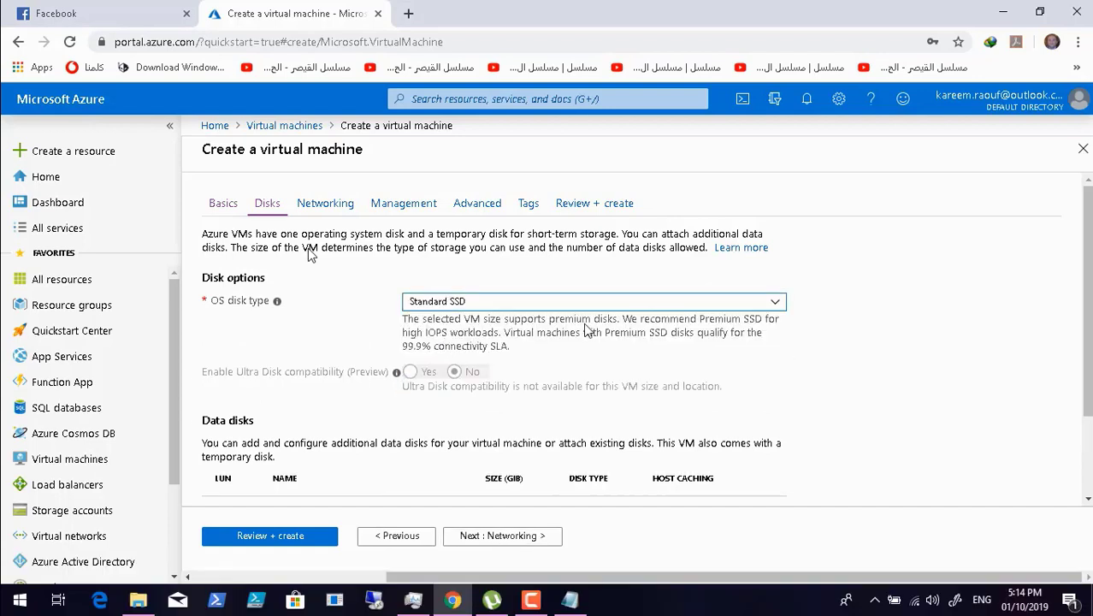
left_click(771, 305)
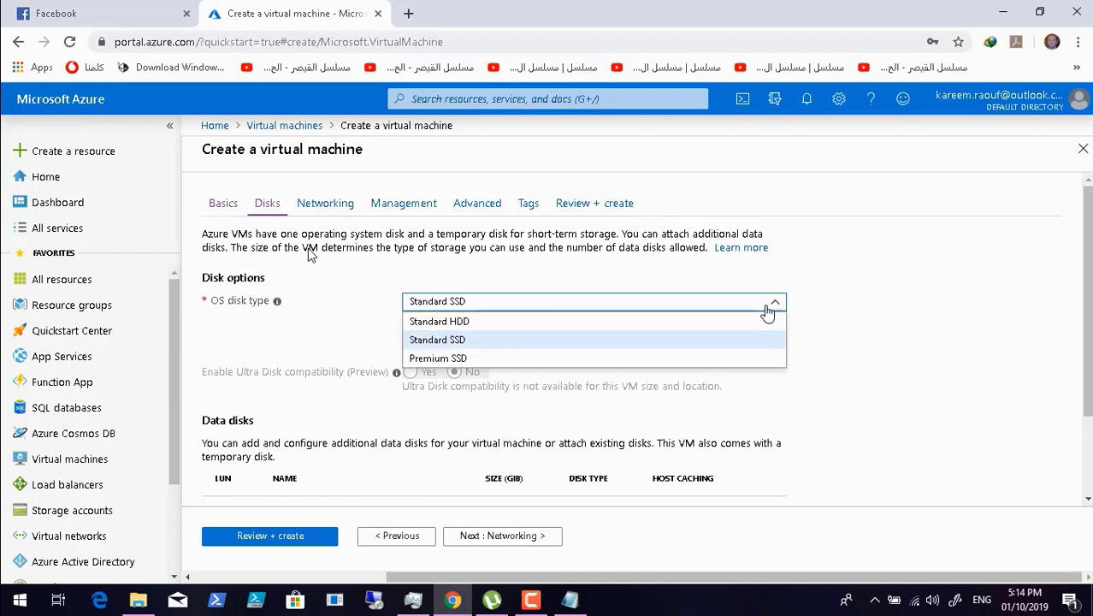
left_click(569, 358)
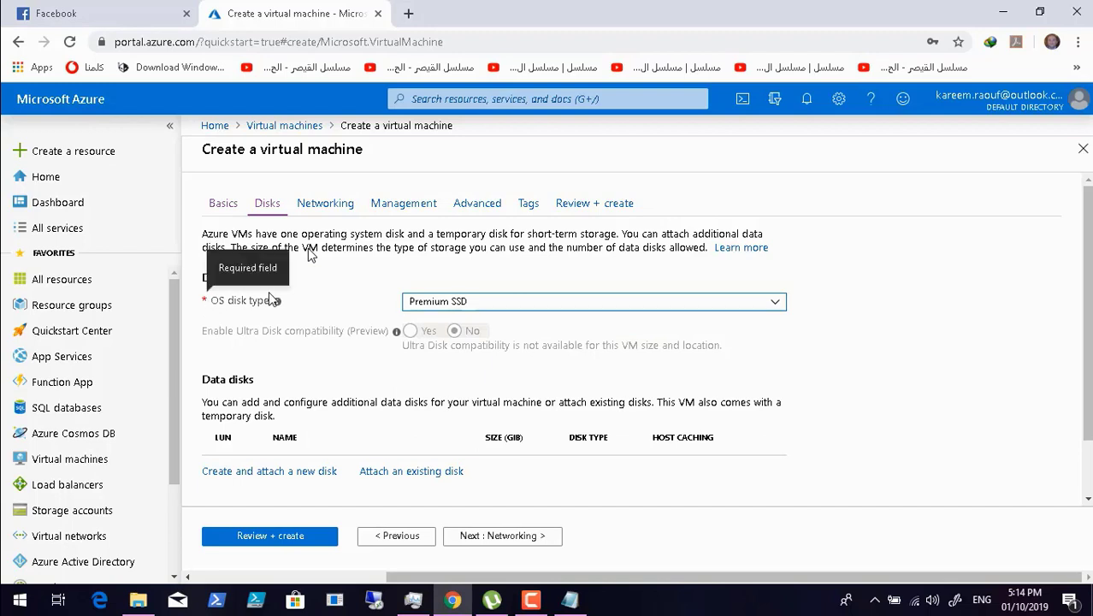
mouse_move(276, 301)
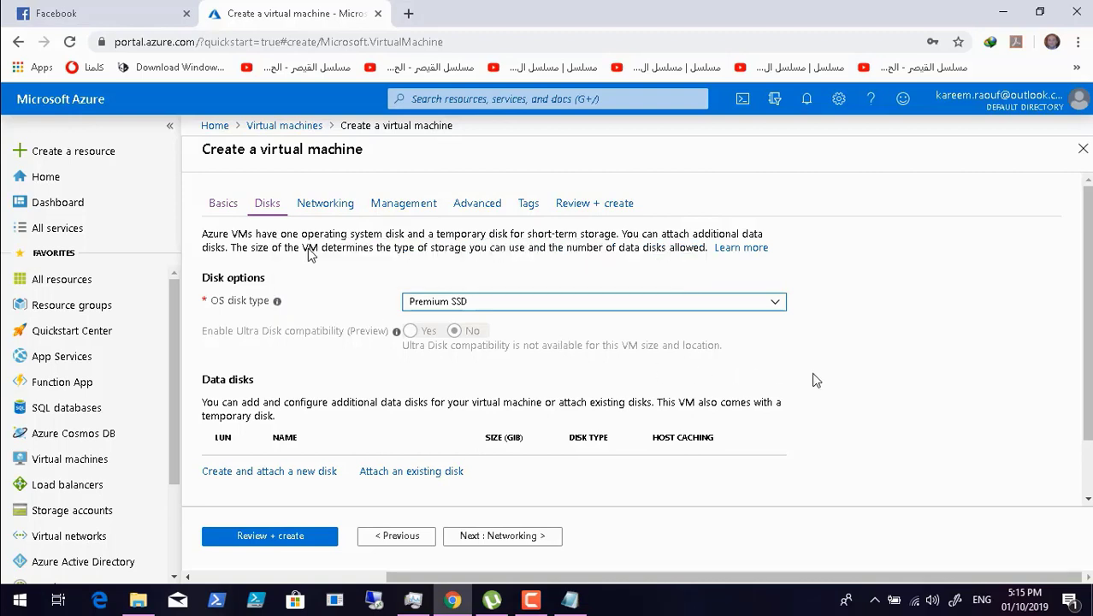
left_click(777, 304)
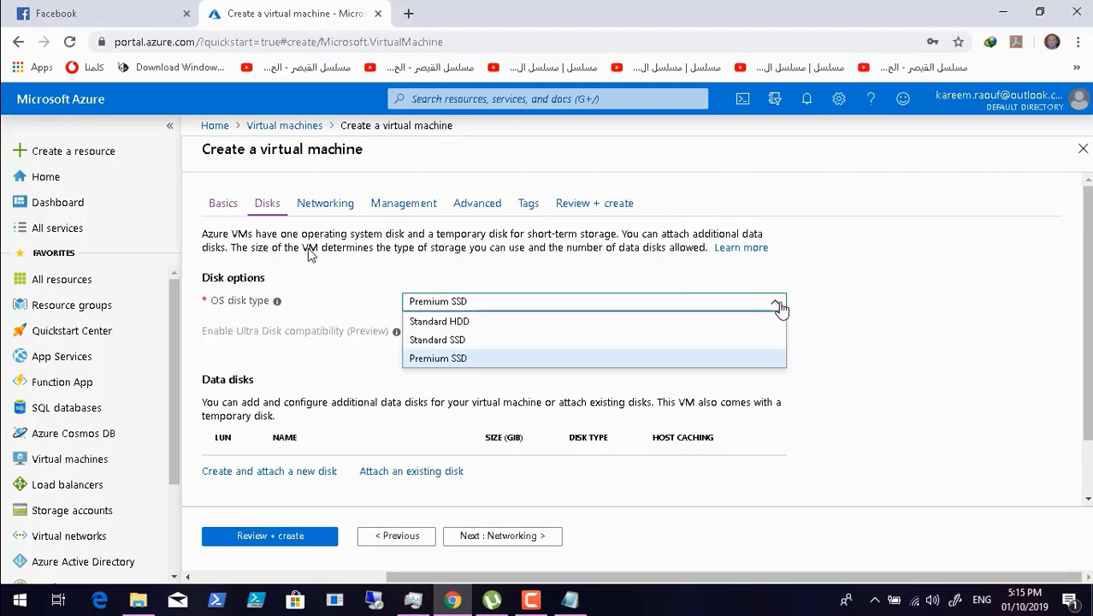
left_click(616, 366)
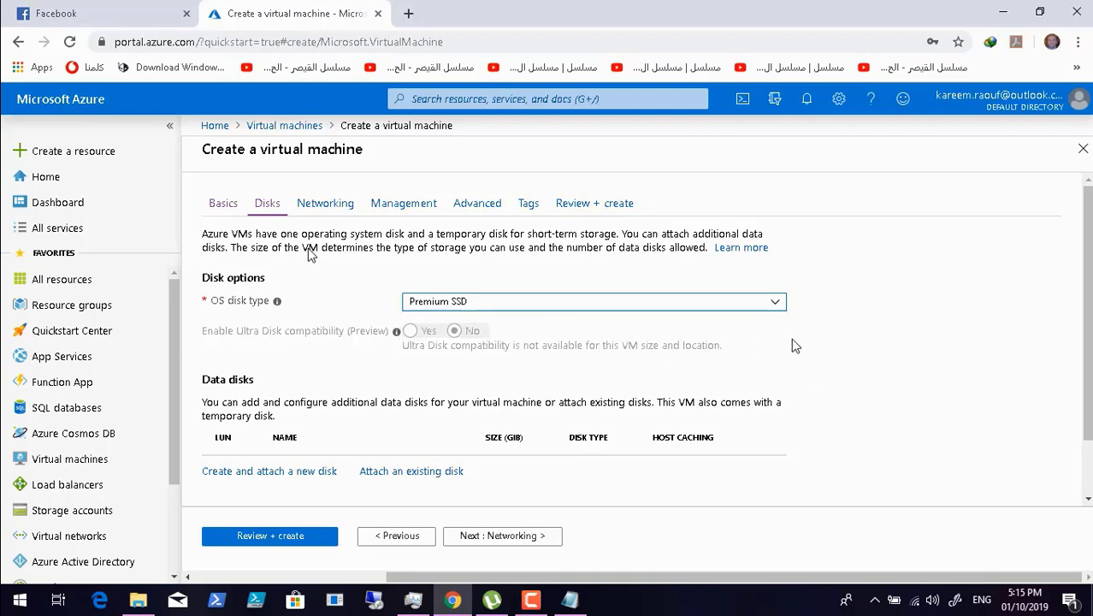
left_click(1088, 499)
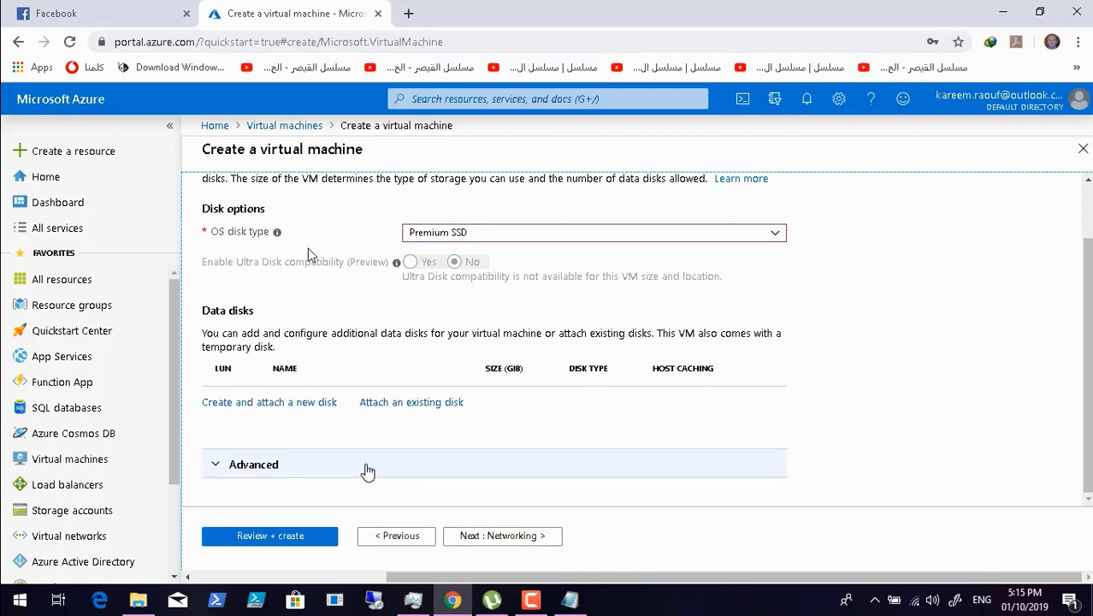
left_click(344, 465)
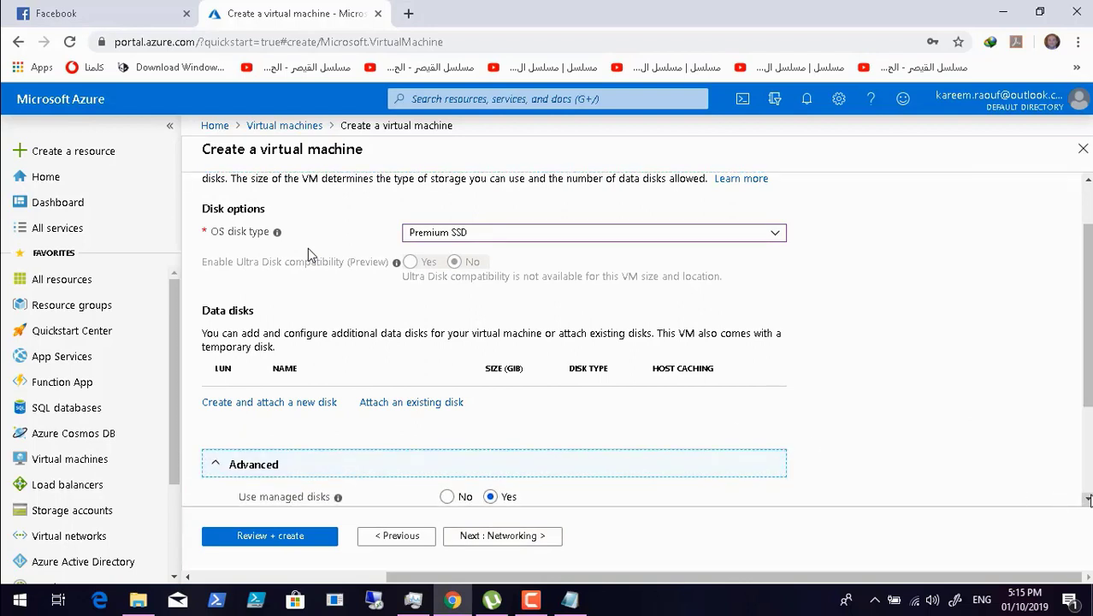
left_click(1088, 499)
scroll(308, 251, "down", 1)
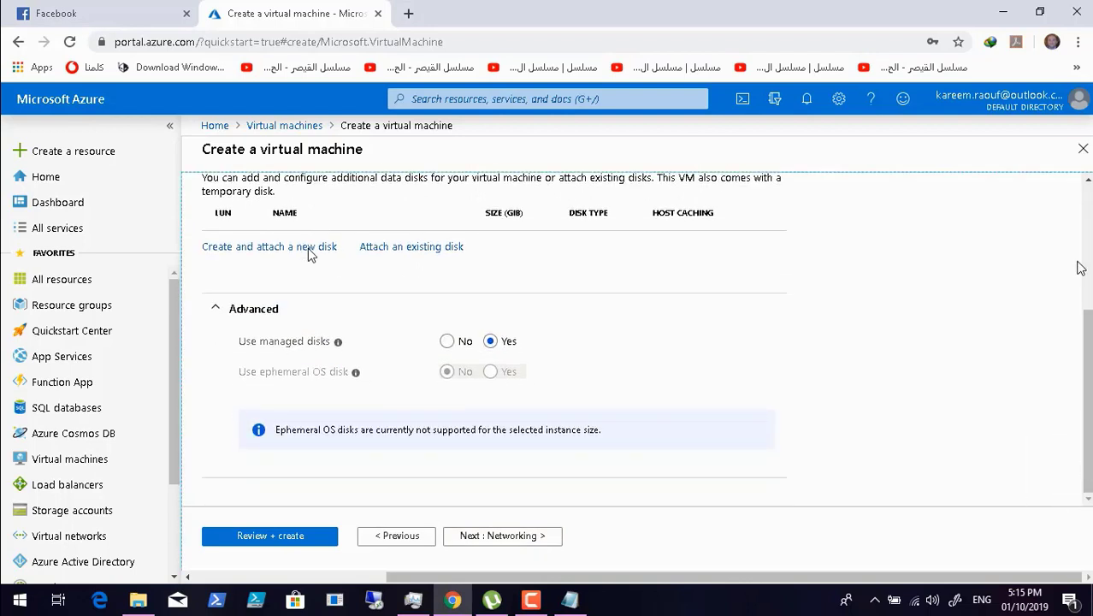
left_click(1089, 218)
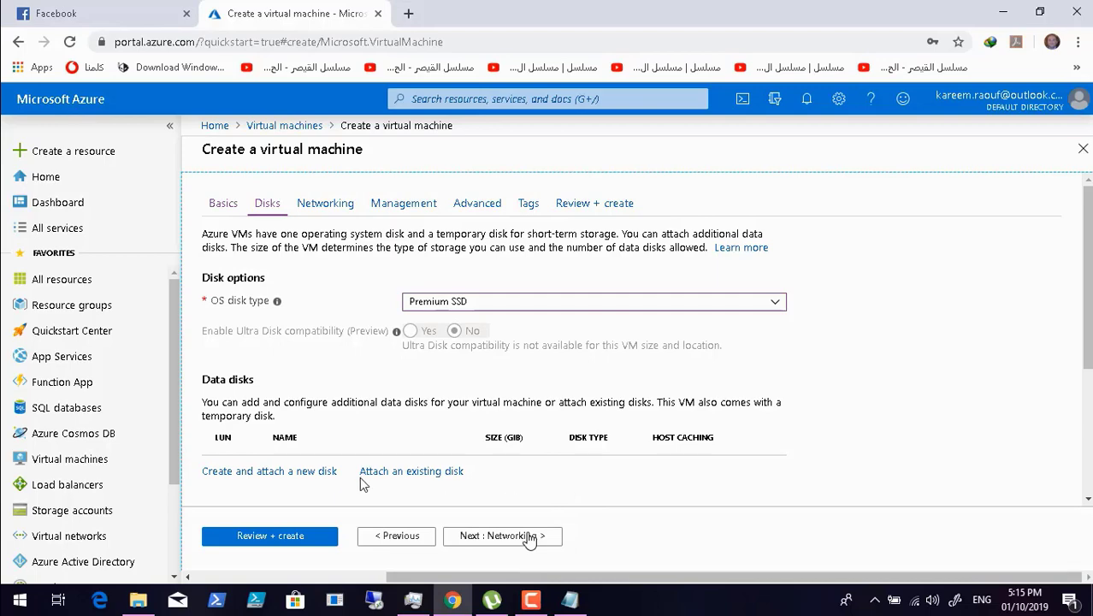
mouse_move(335, 479)
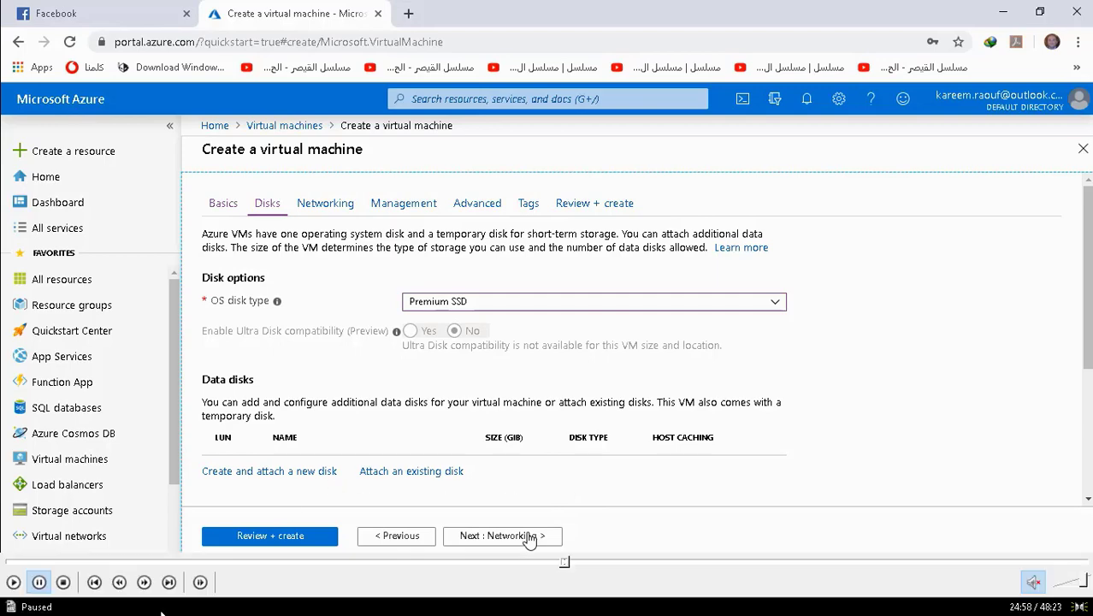
- Resume the tutorial playback as it moves on to the Networking tab
left_click(13, 582)
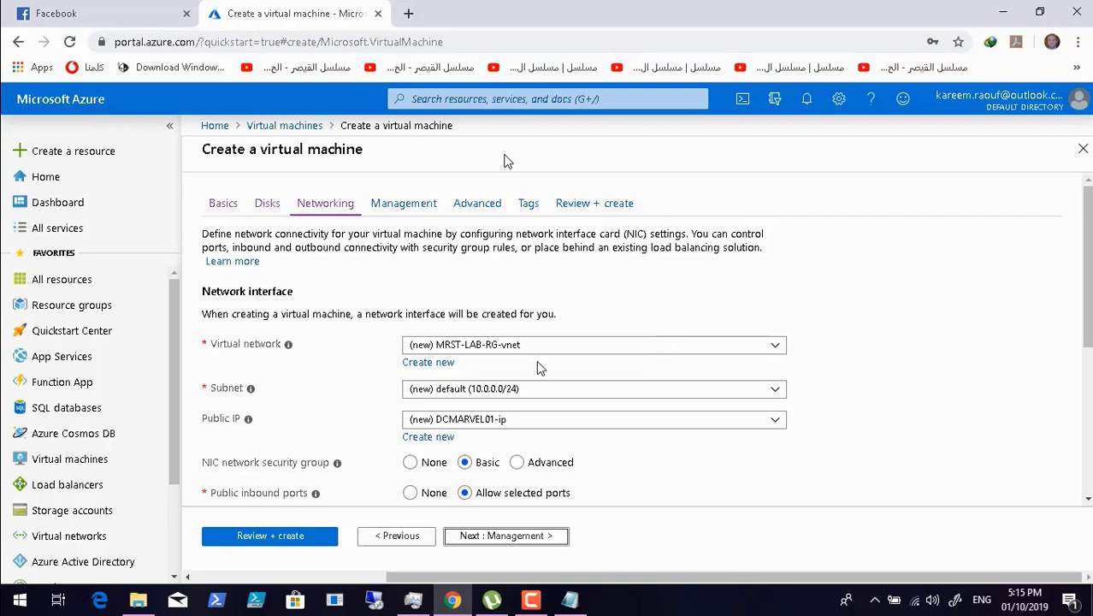
mouse_move(39, 567)
- Scrub the tutorial video forward to the All resources page listing MarvelVNET01
left_click(1088, 500)
left_click(1088, 500)
left_click(1088, 499)
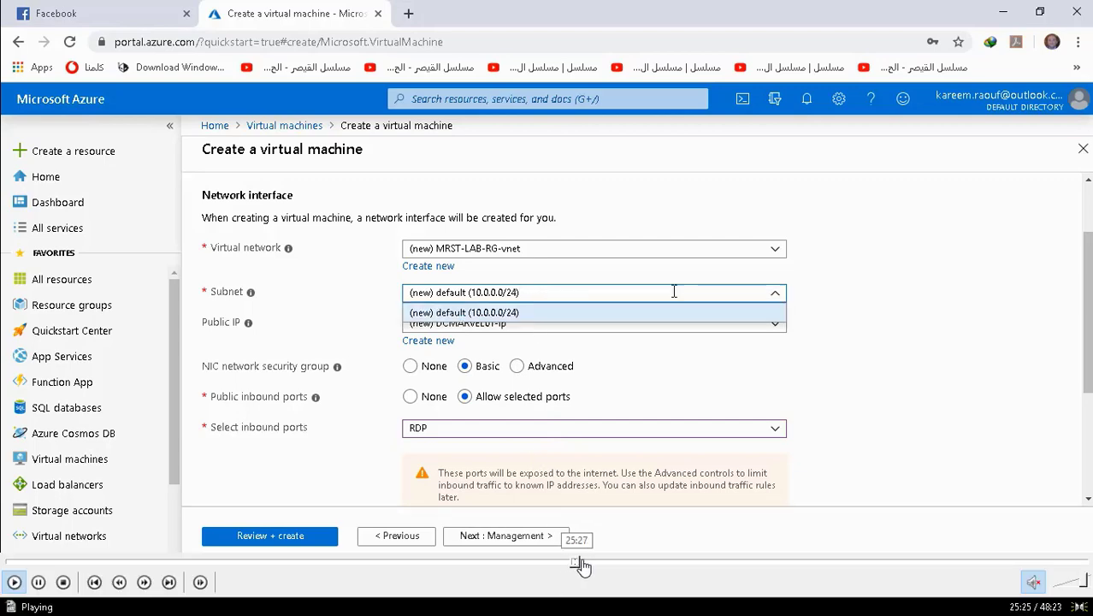
left_click(598, 564)
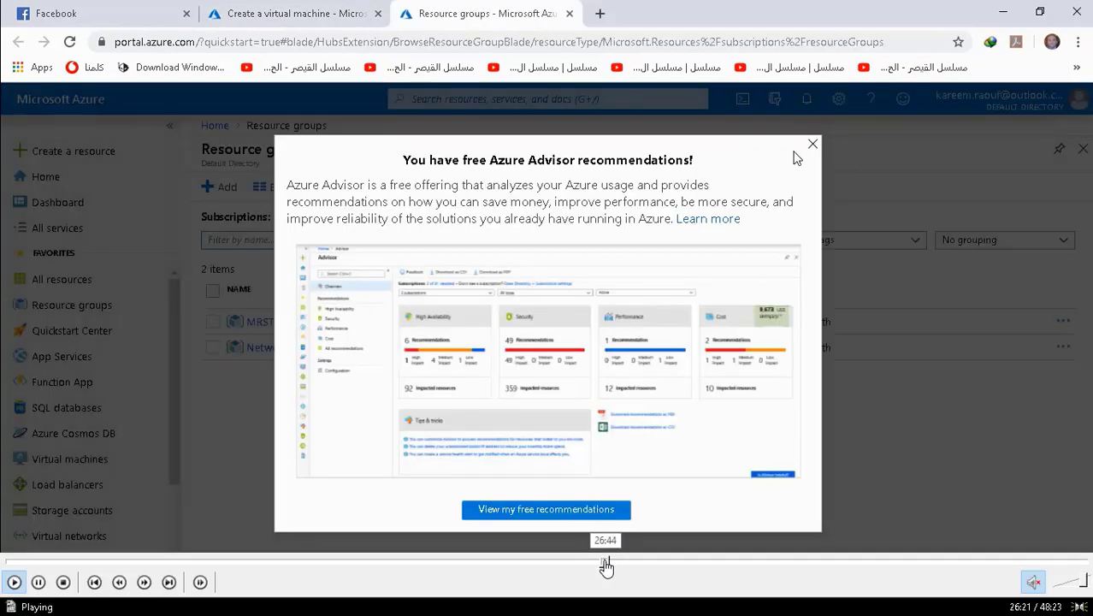
left_click(604, 565)
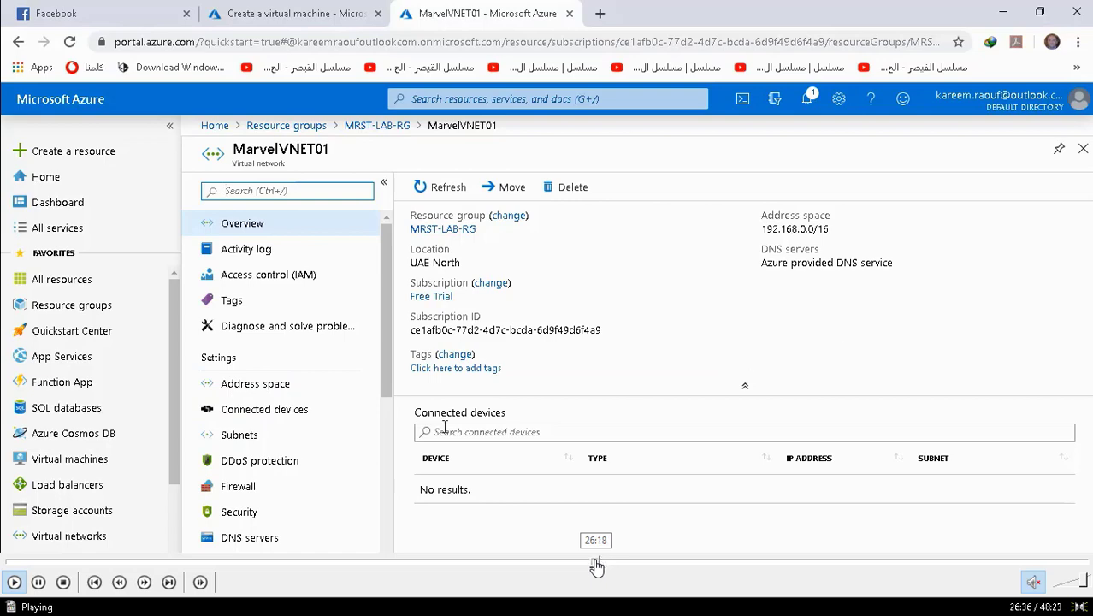
left_click(597, 564)
left_click(596, 564)
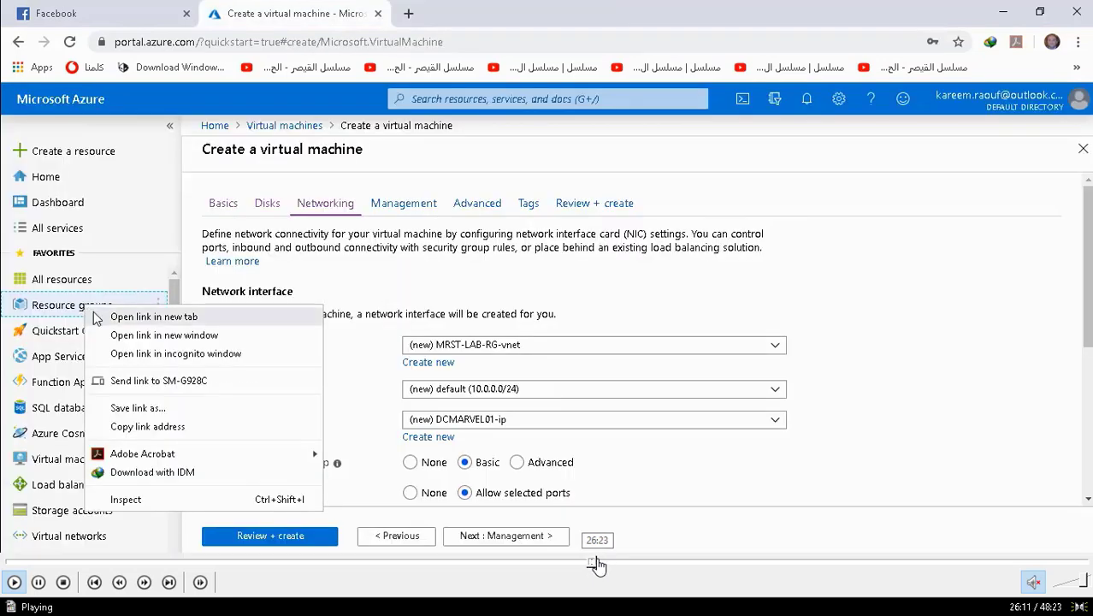
left_click(624, 565)
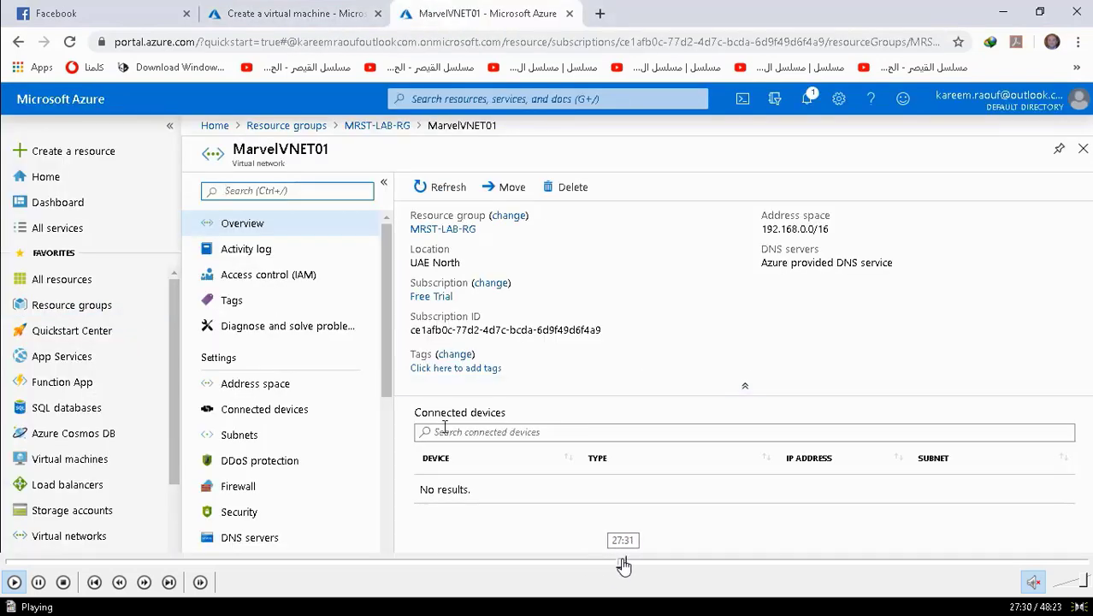
left_click(629, 565)
left_click(637, 565)
left_click(652, 565)
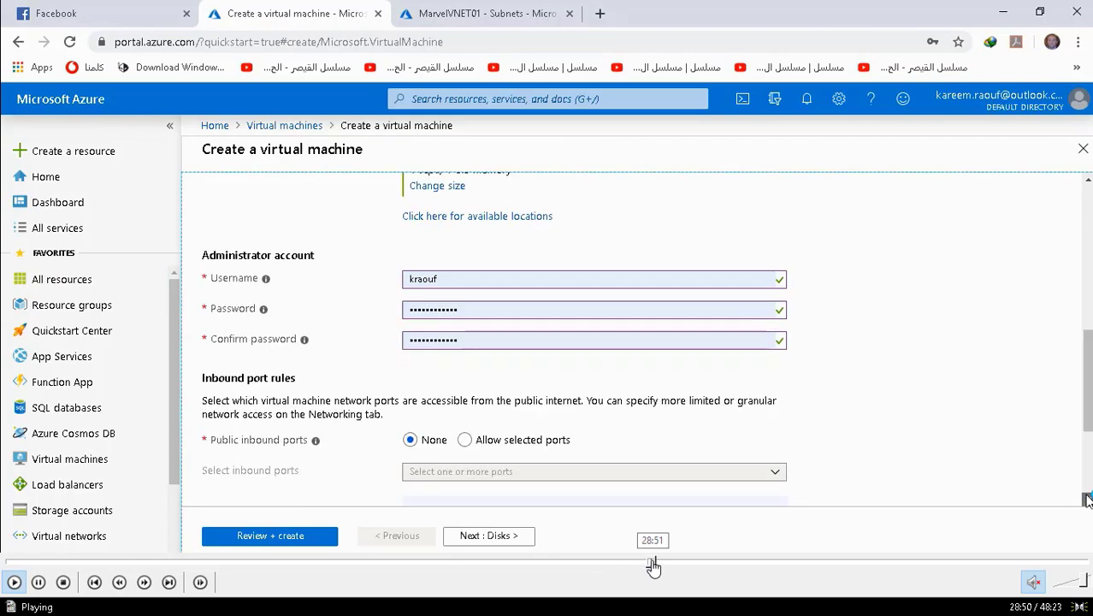
left_click(664, 565)
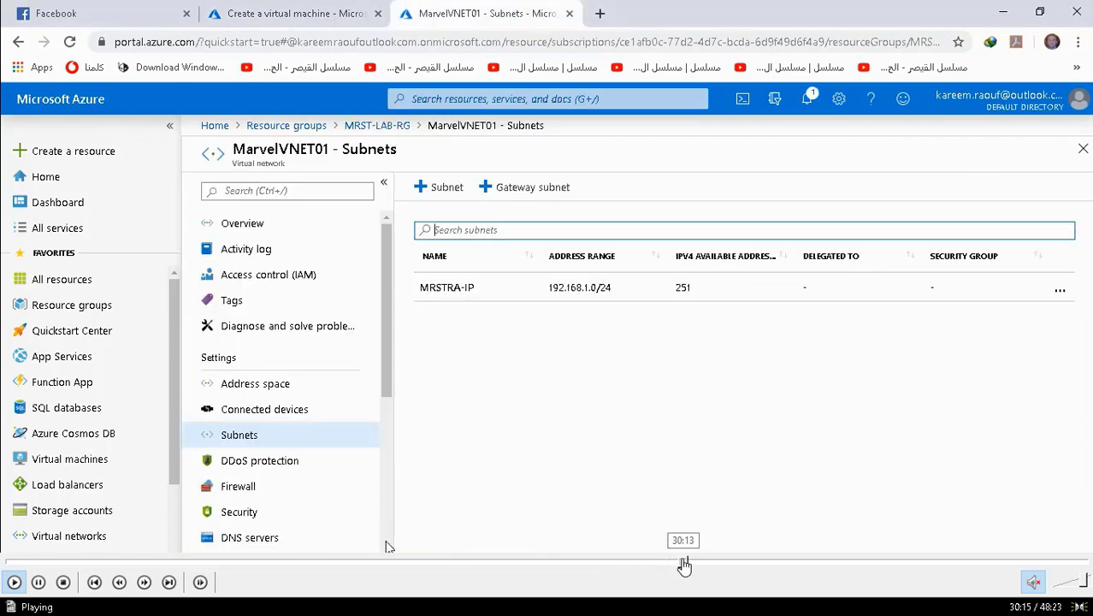
left_click(685, 564)
left_click(689, 564)
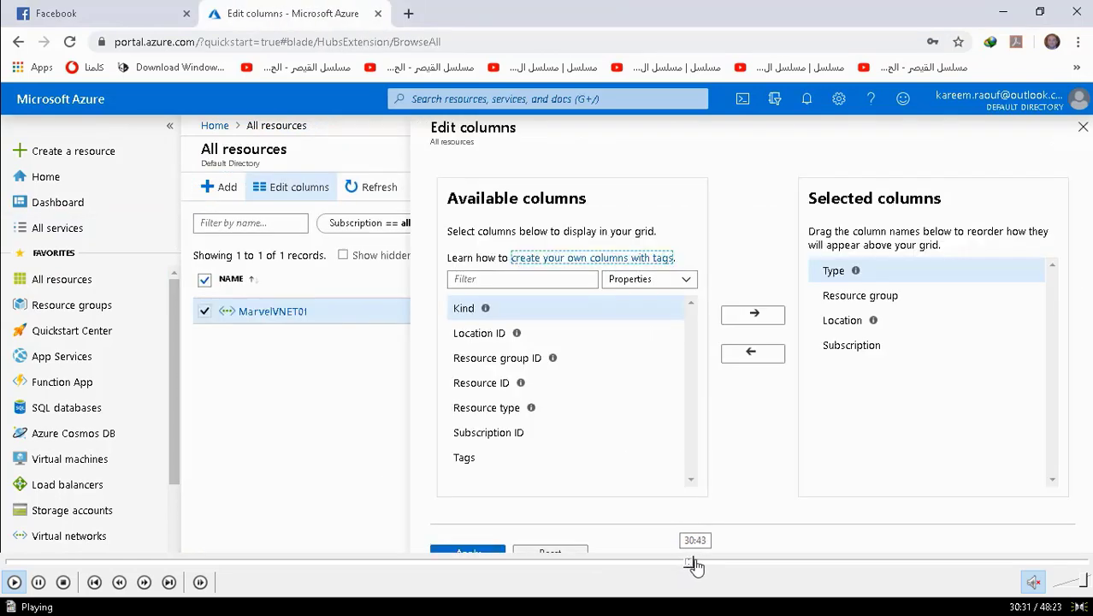
left_click(686, 565)
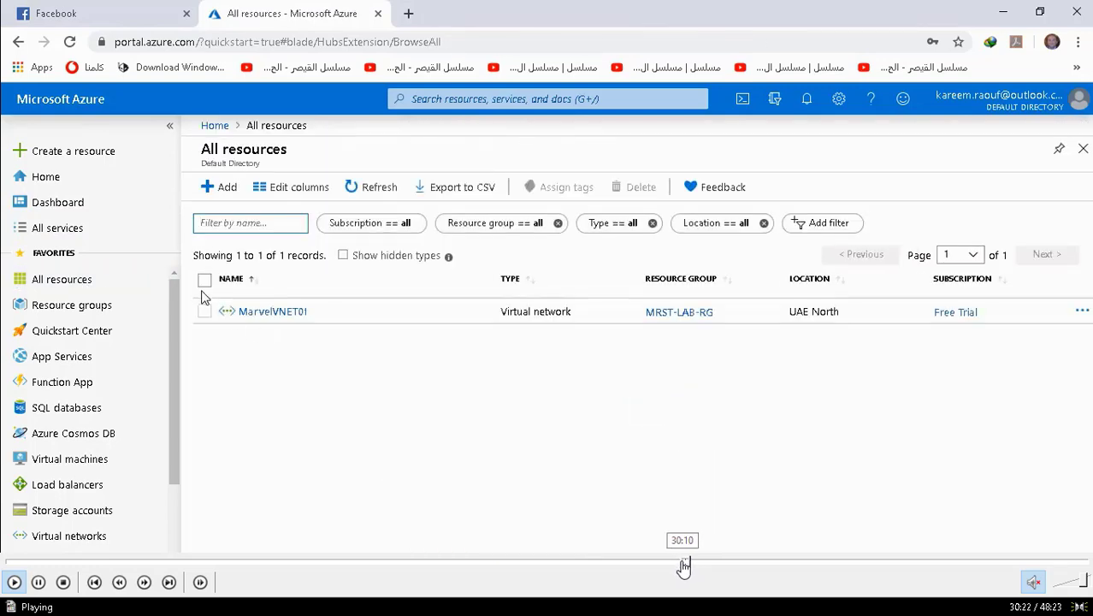
left_click(680, 564)
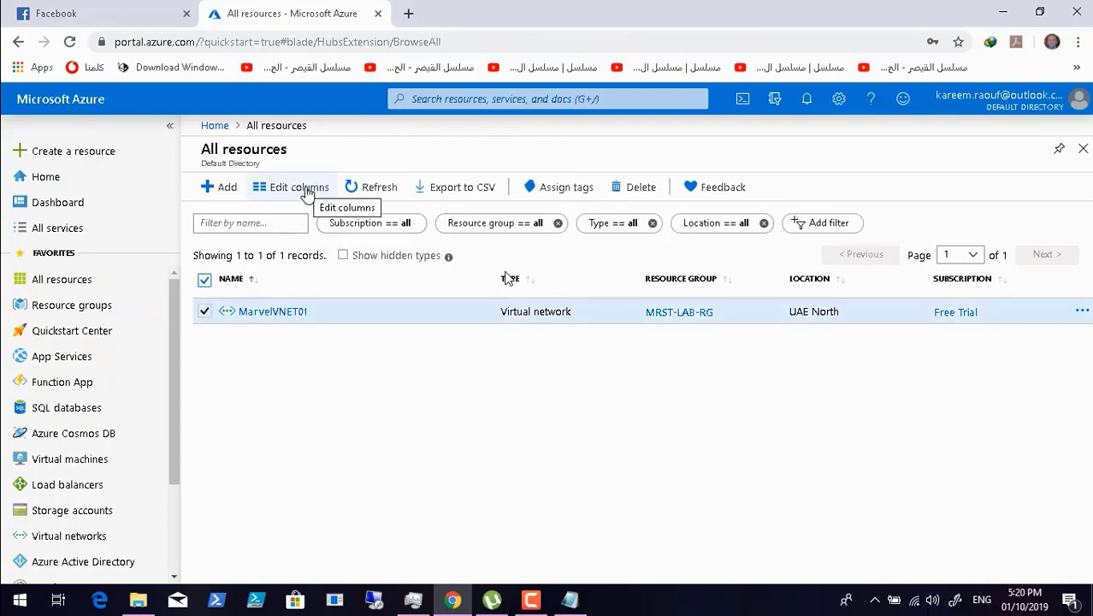
- Scrub the tutorial video between the network properties, VM networking settings and virtual machines list
mouse_move(627, 584)
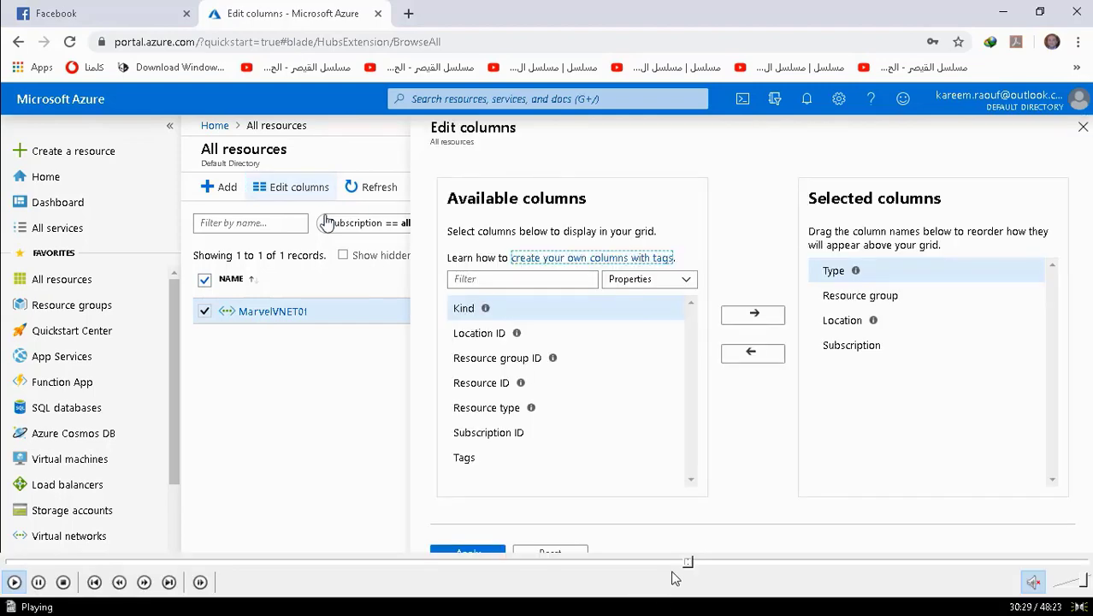
left_click_drag(686, 562, 656, 567)
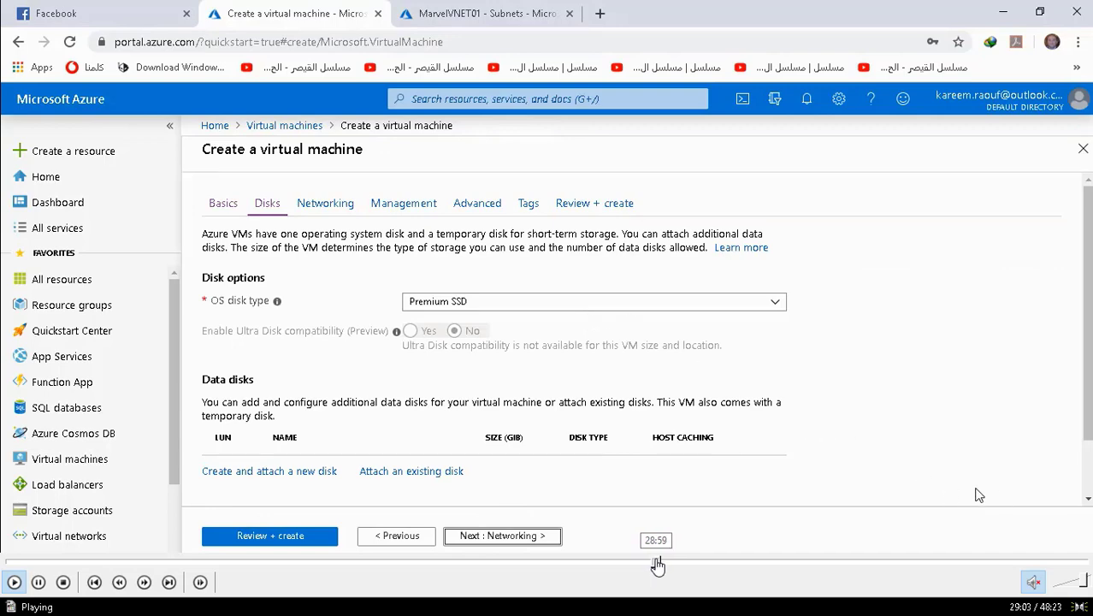
left_click(662, 565)
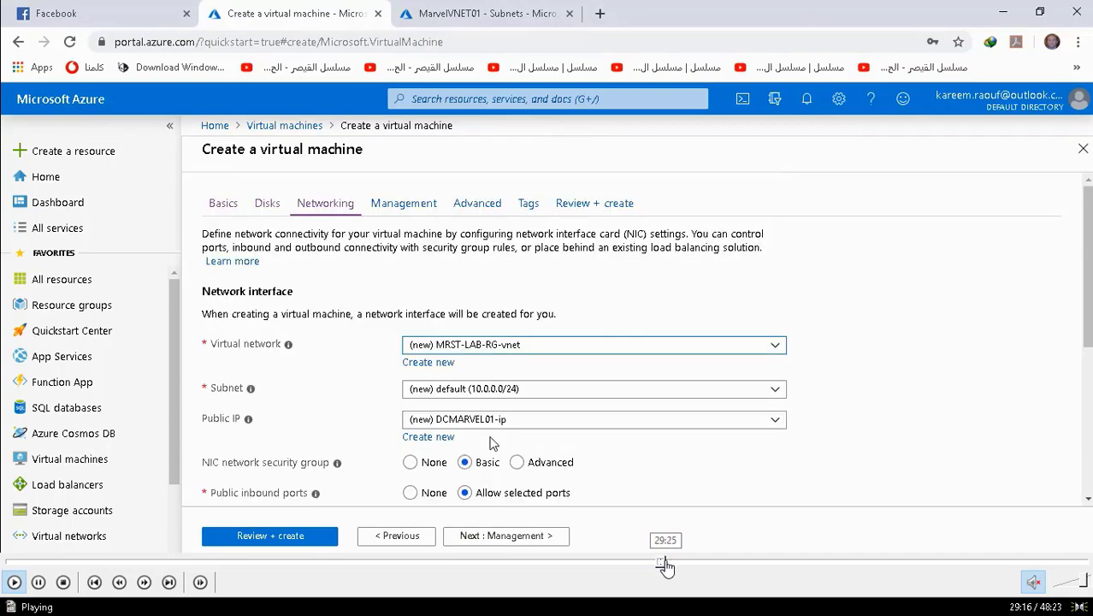
left_click(664, 566)
left_click(668, 565)
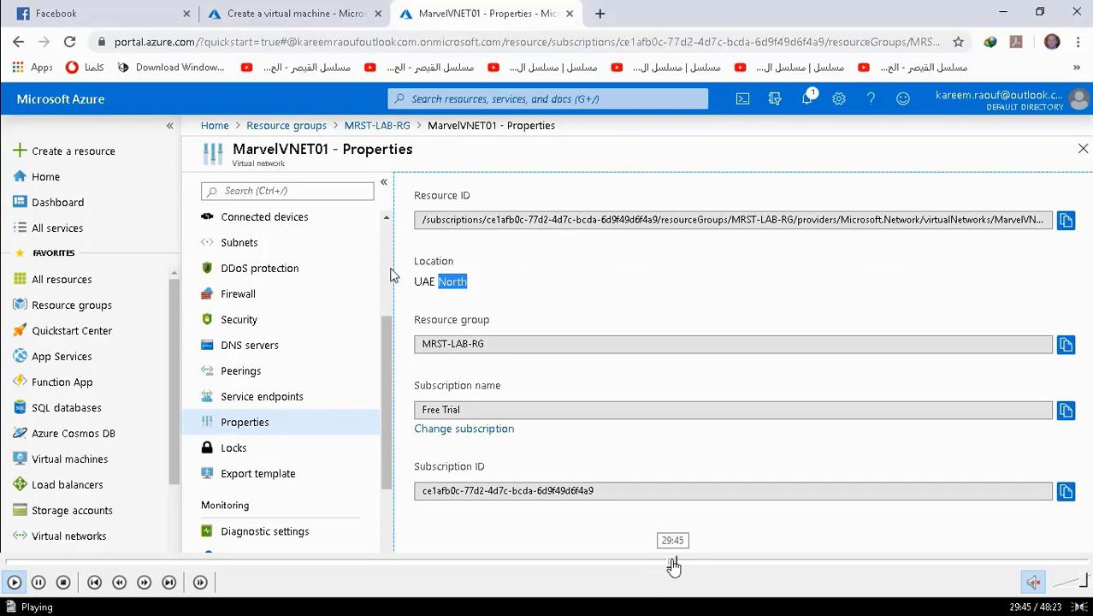
left_click(677, 565)
left_click(683, 566)
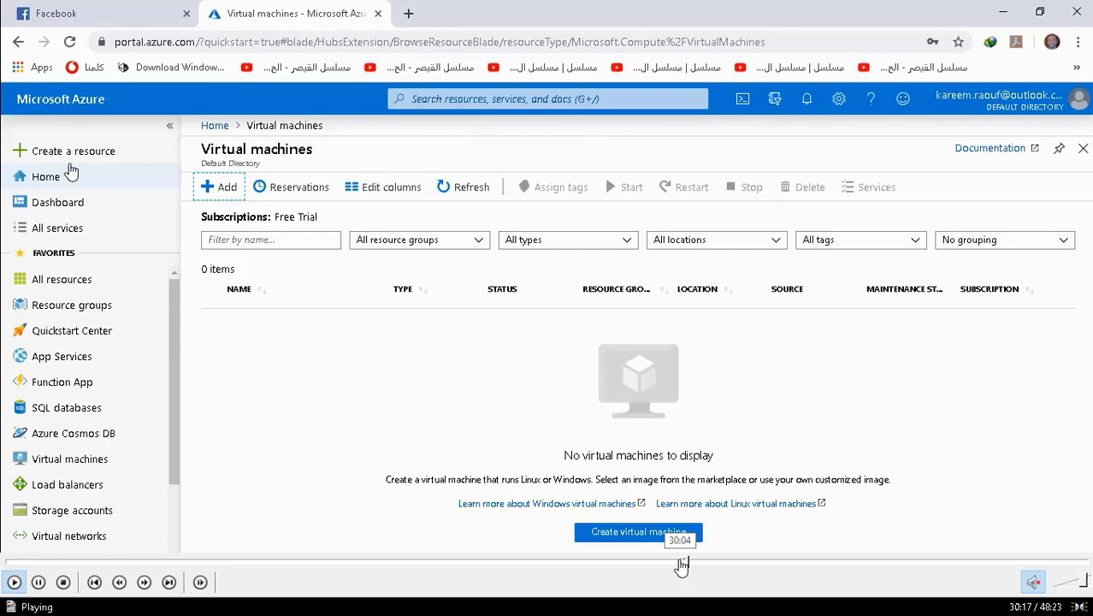
left_click(679, 565)
left_click(682, 565)
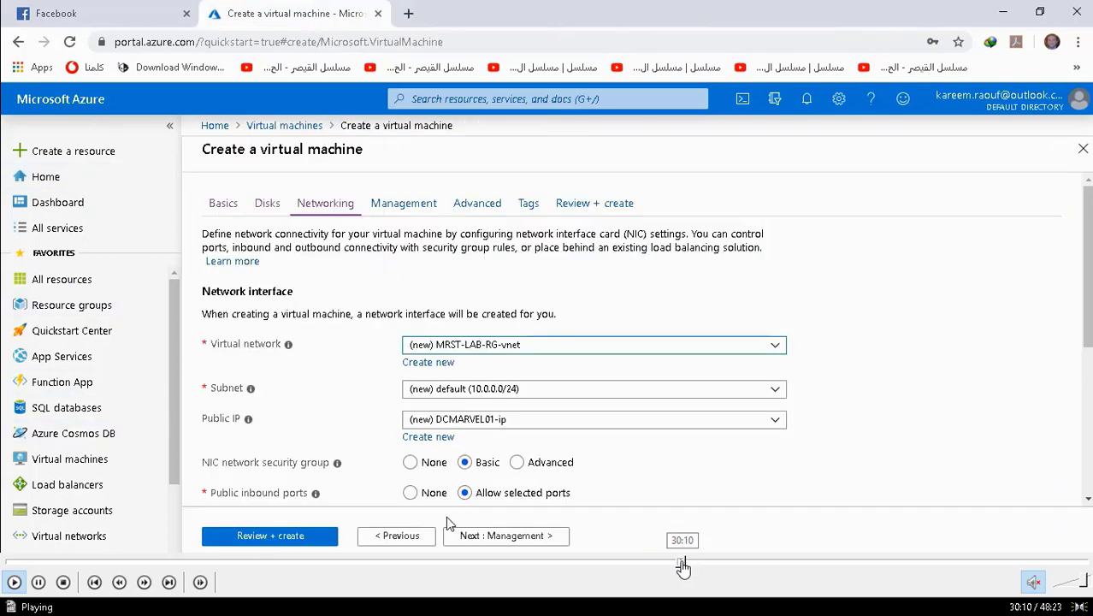
left_click(686, 566)
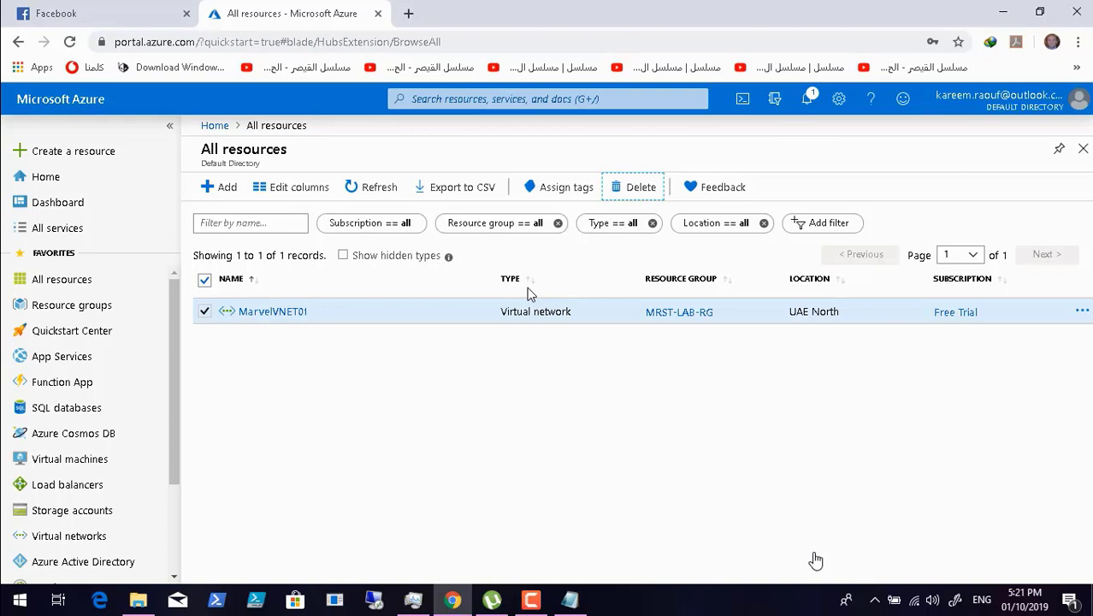
- Check MarvelVNET01's delete status in notifications, refresh resources, and open Resource groups
left_click(808, 100)
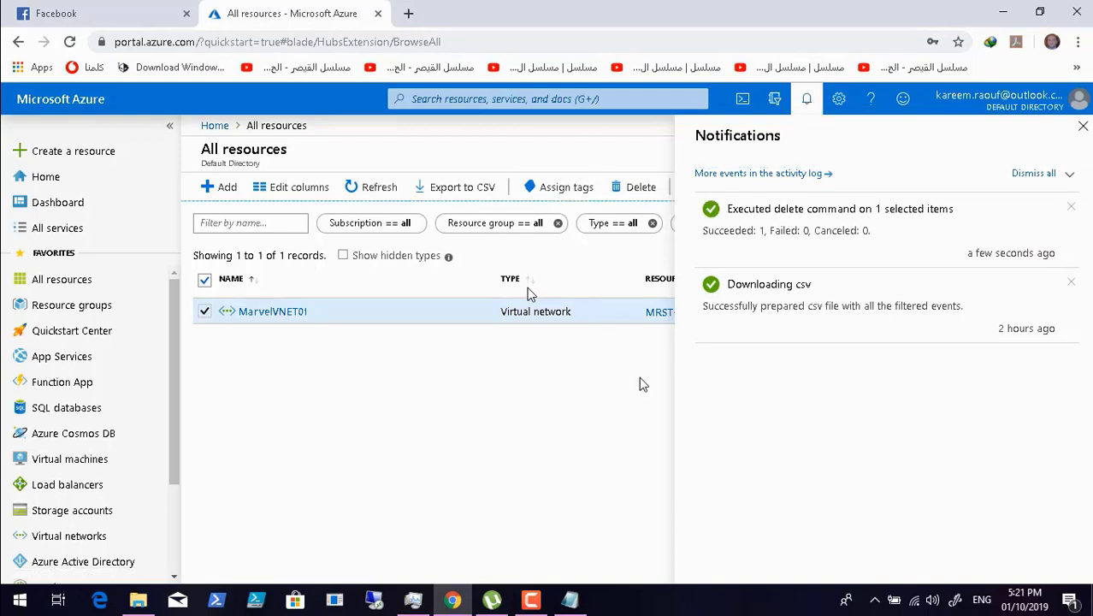
left_click(1083, 126)
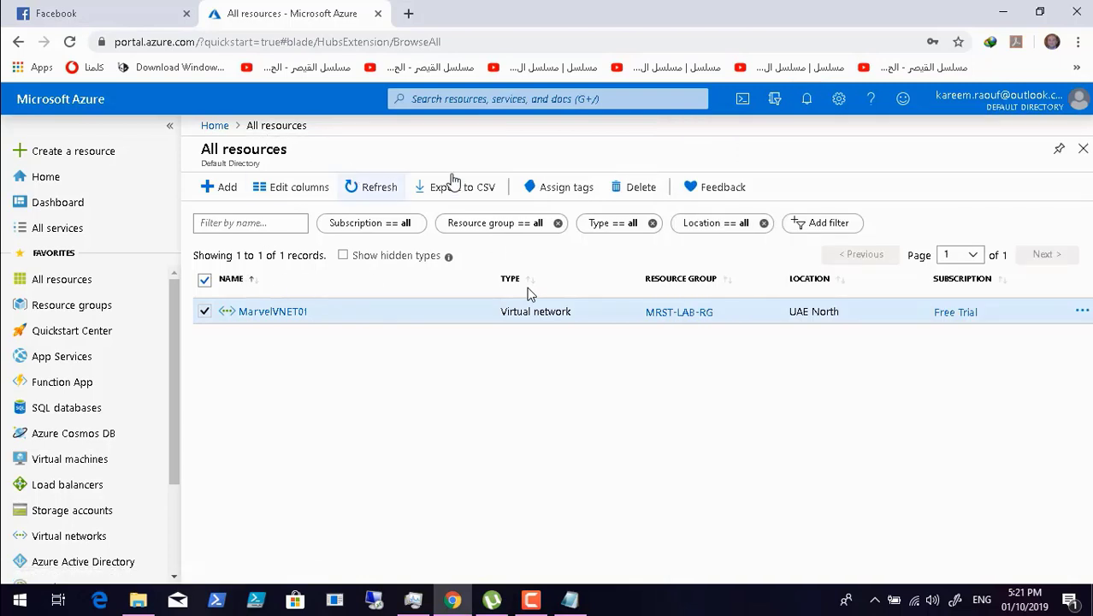
left_click(367, 189)
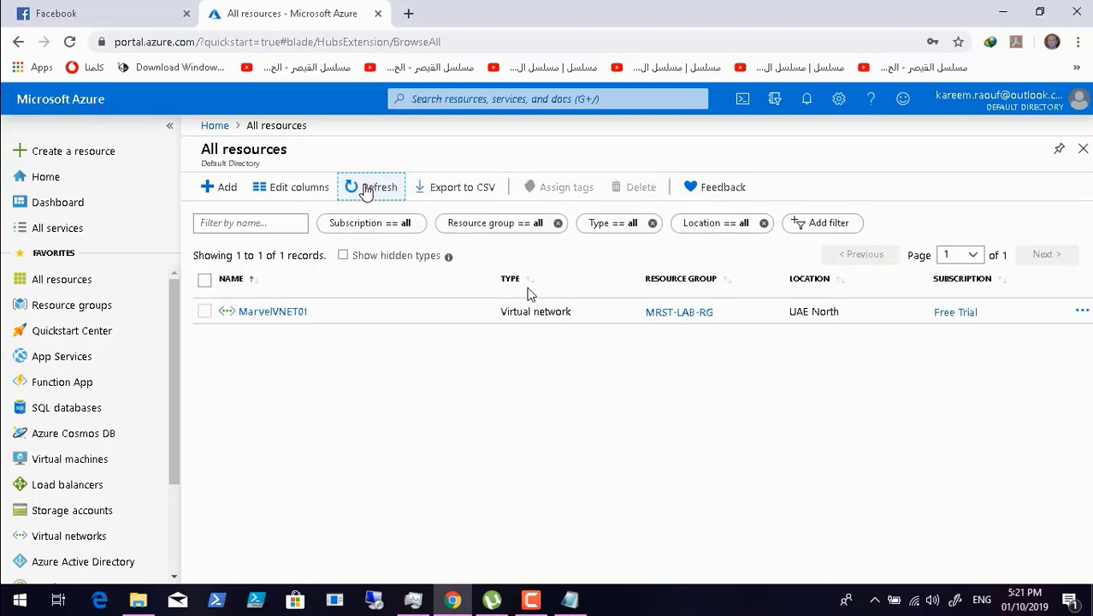
left_click(368, 188)
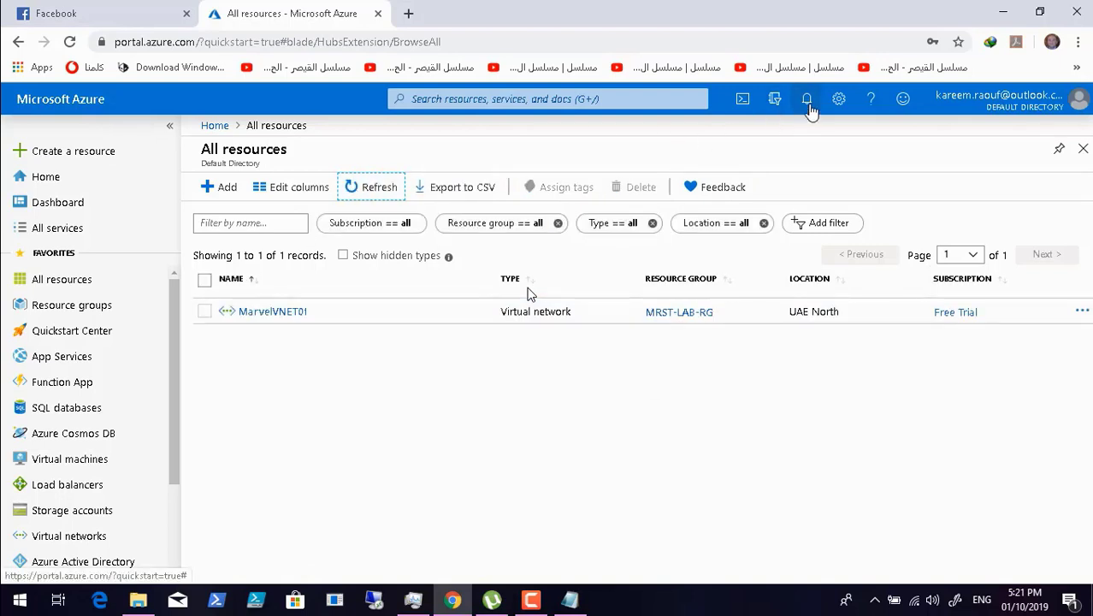
left_click(808, 103)
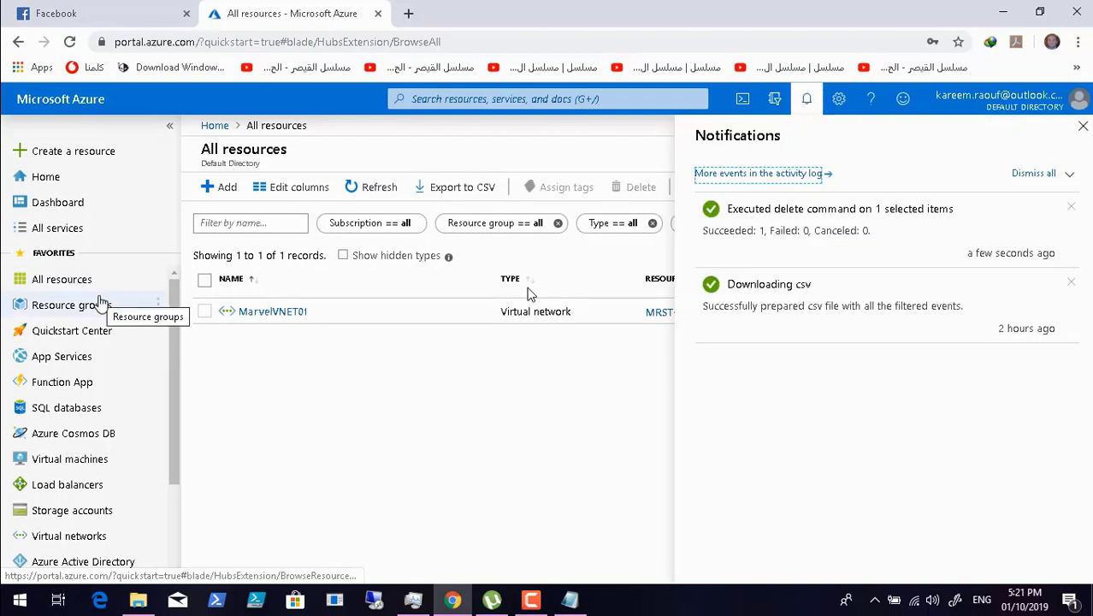
left_click(58, 308)
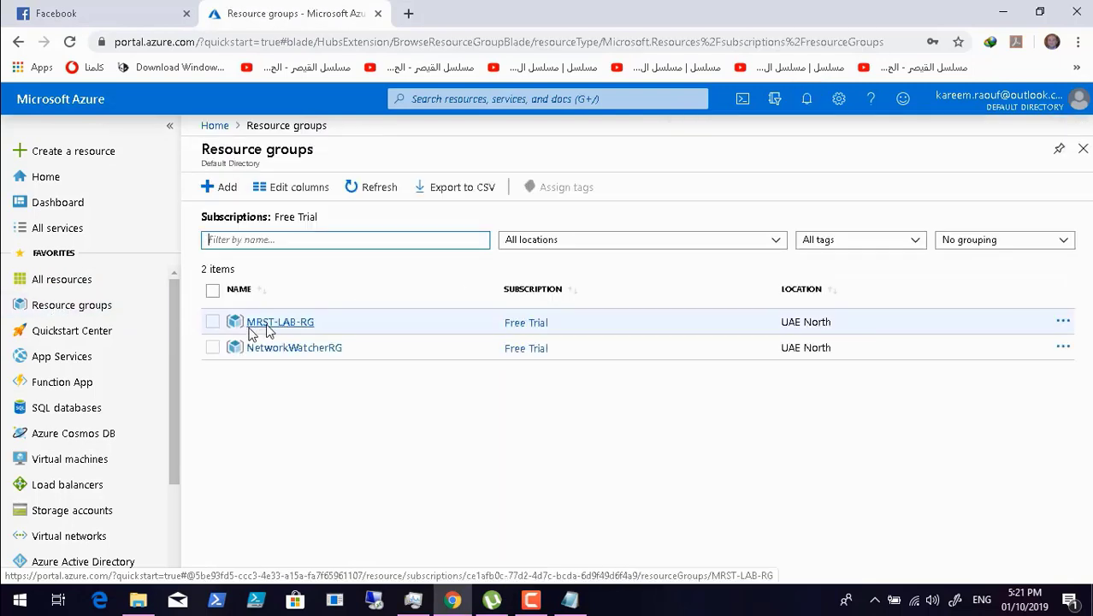
- Tick MRST-LAB-RG and NetworkWatcherRG so 2 of 2 resource groups are selected
left_click(212, 323)
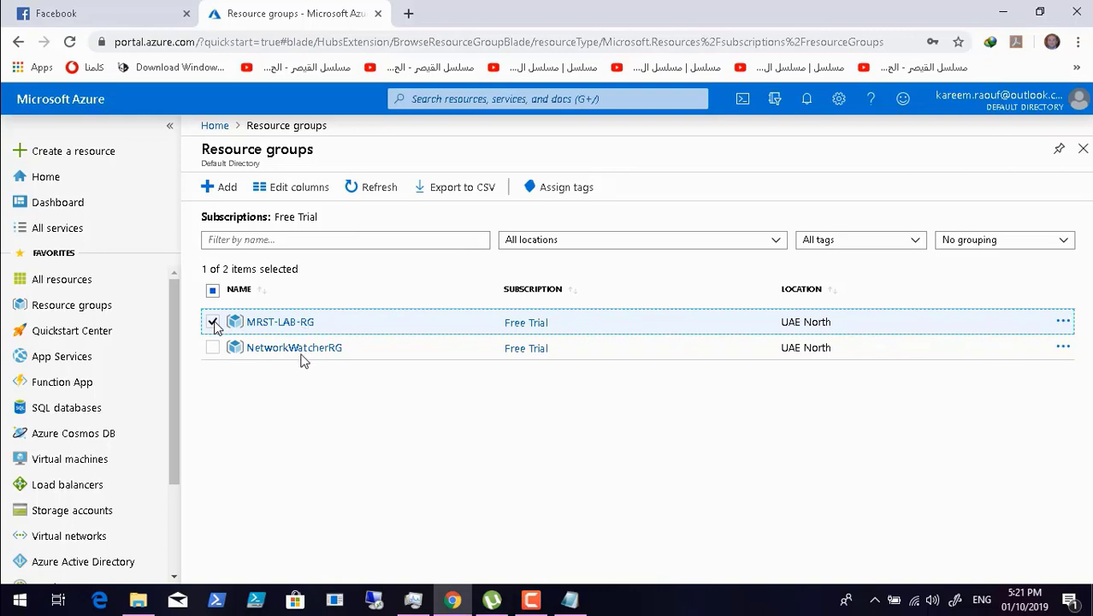
left_click(212, 348)
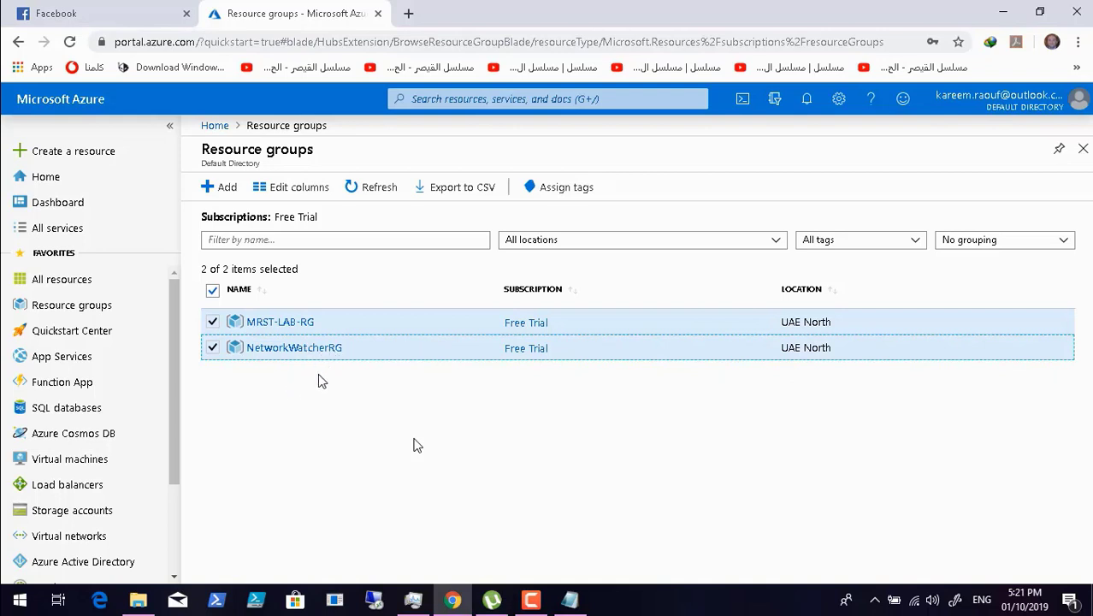
mouse_move(73, 589)
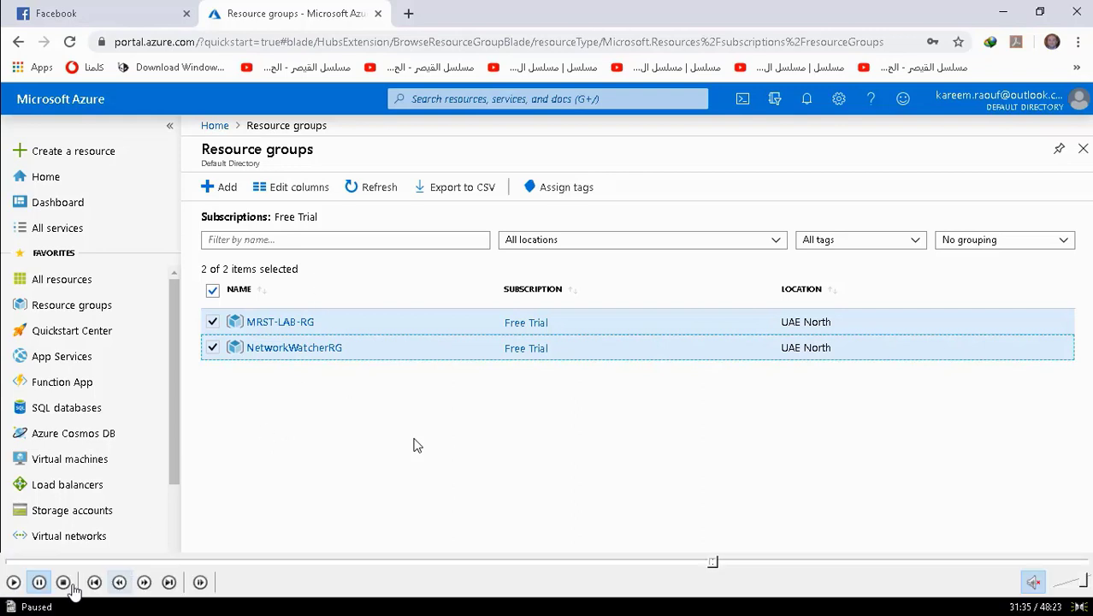
left_click(13, 582)
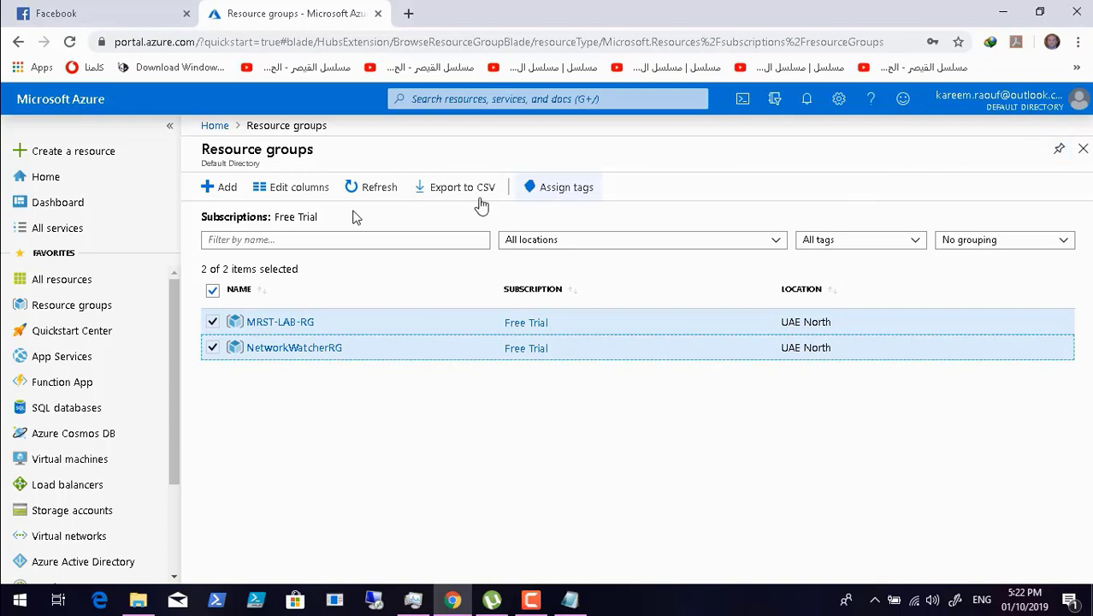
left_click(216, 349)
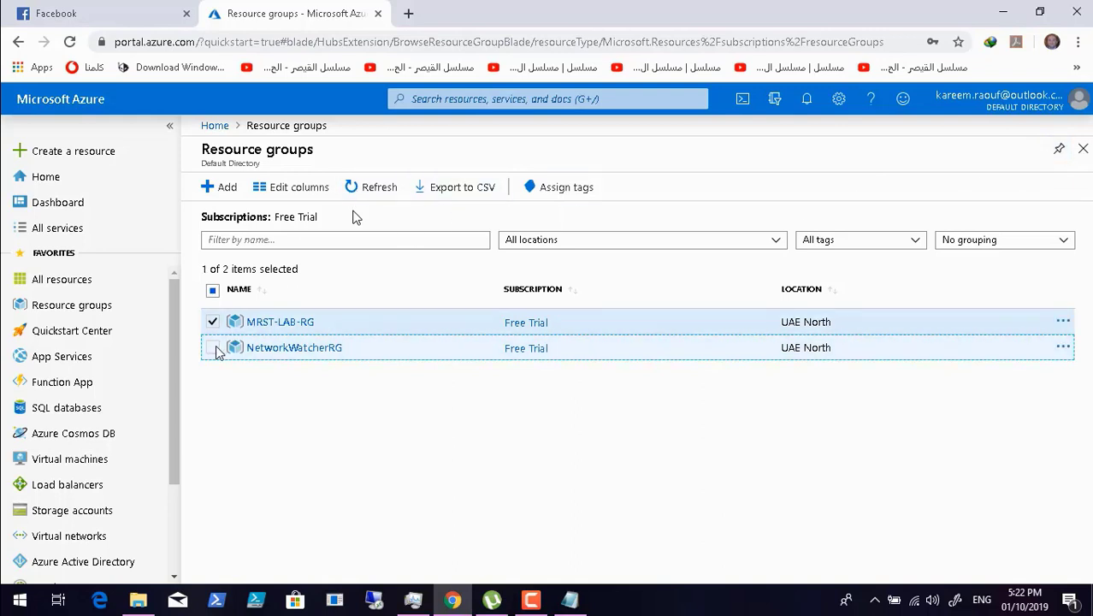
left_click(214, 350)
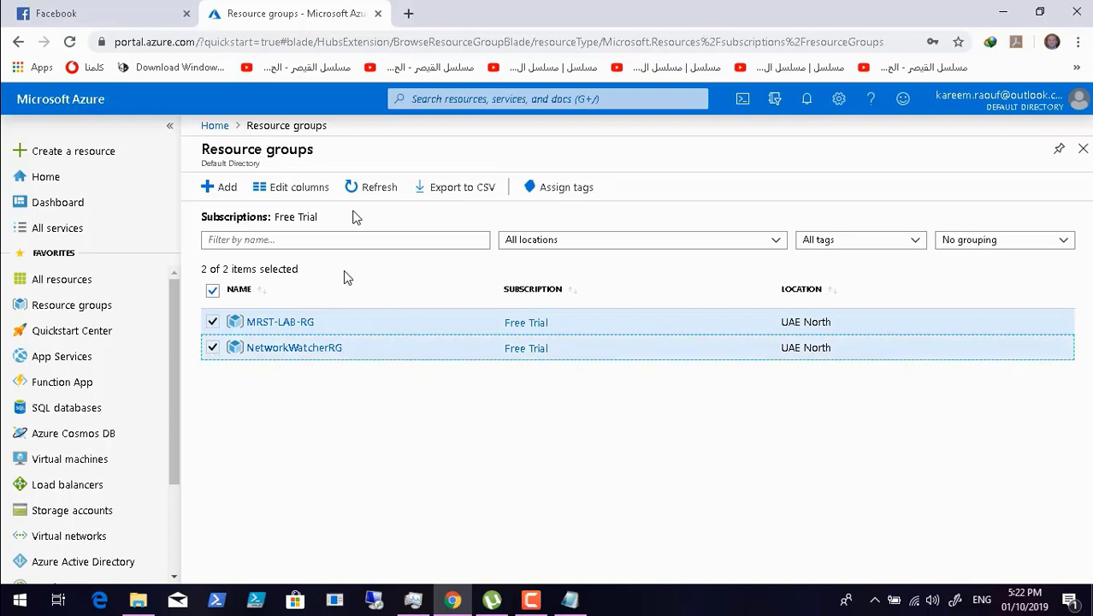
left_click(212, 349)
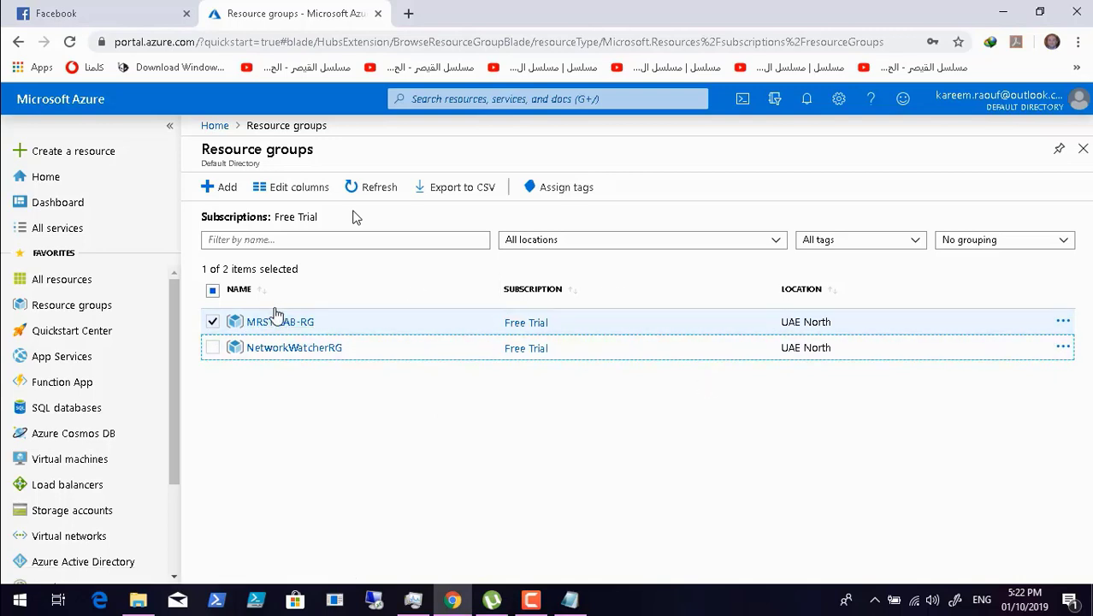
left_click(212, 348)
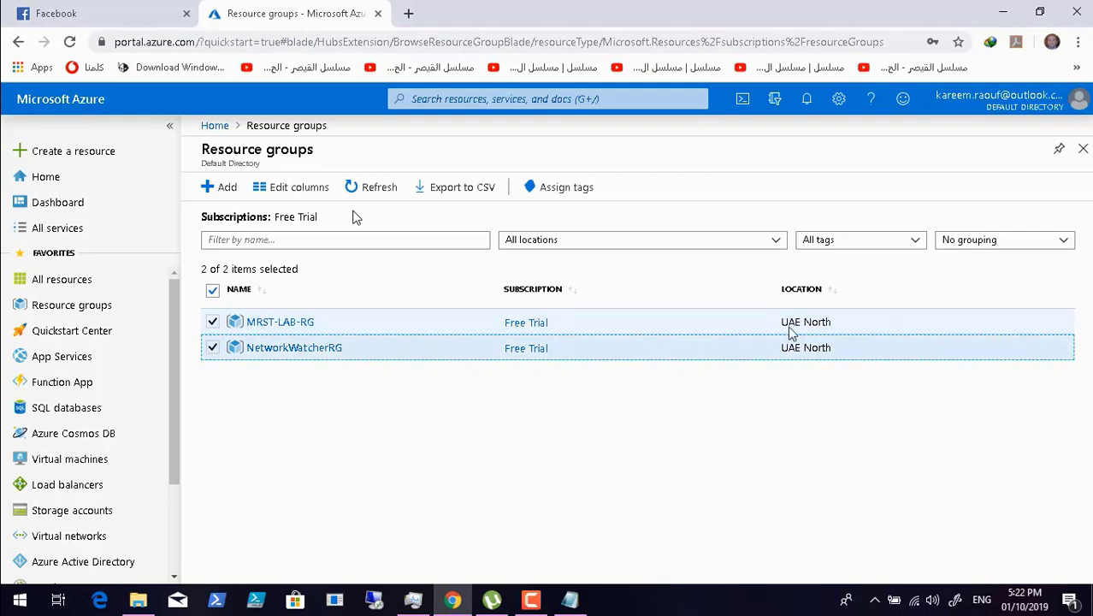
- Delete MRST-LAB-RG alone, pasting its name into the confirmation box before confirming
left_click(212, 347)
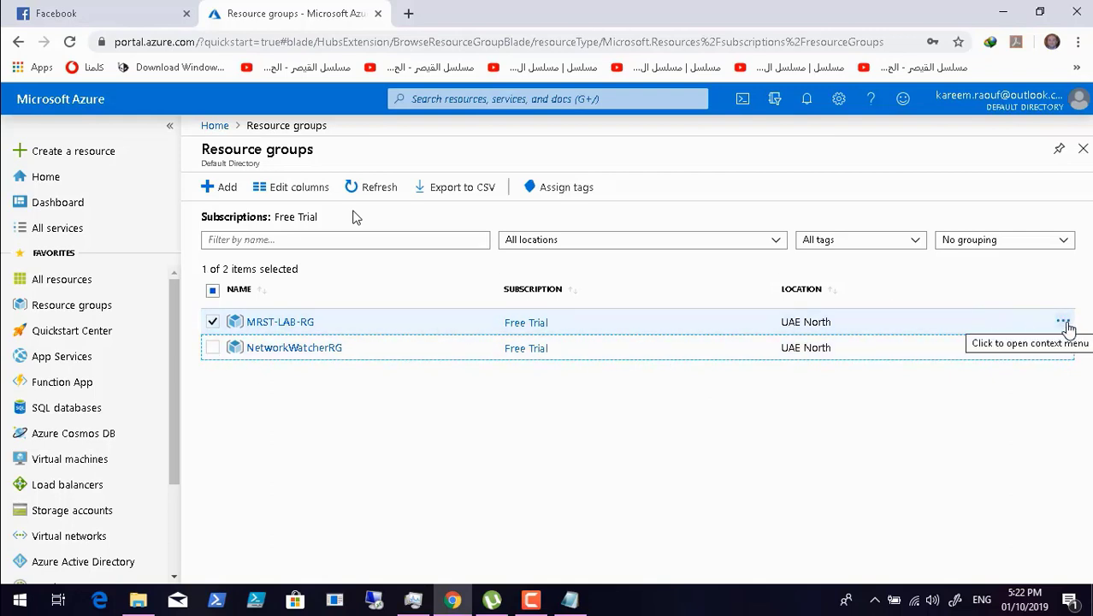
left_click(1065, 324)
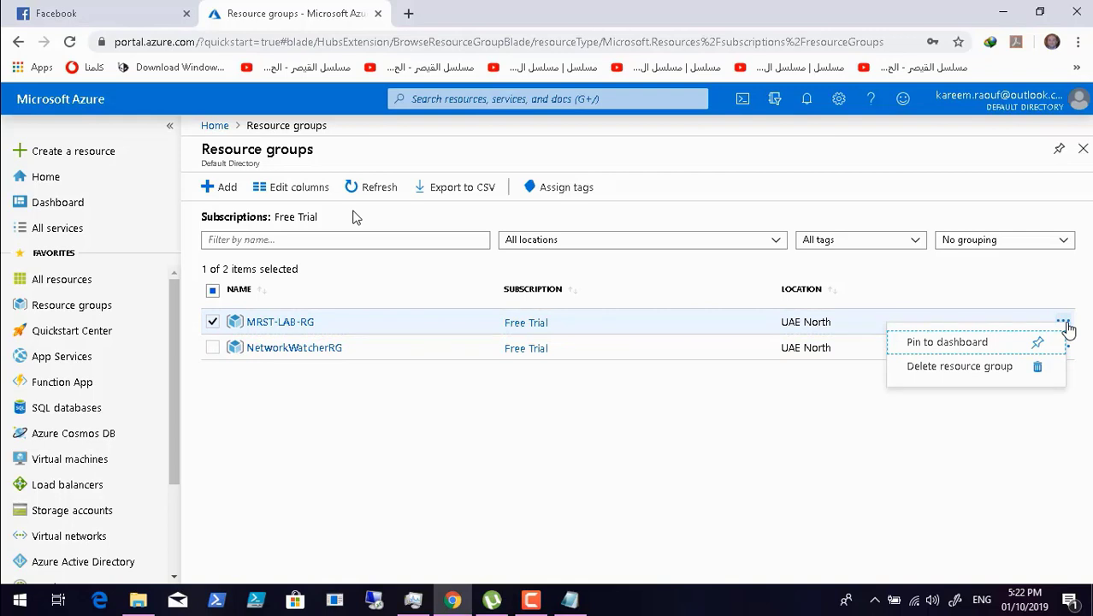
left_click(1020, 377)
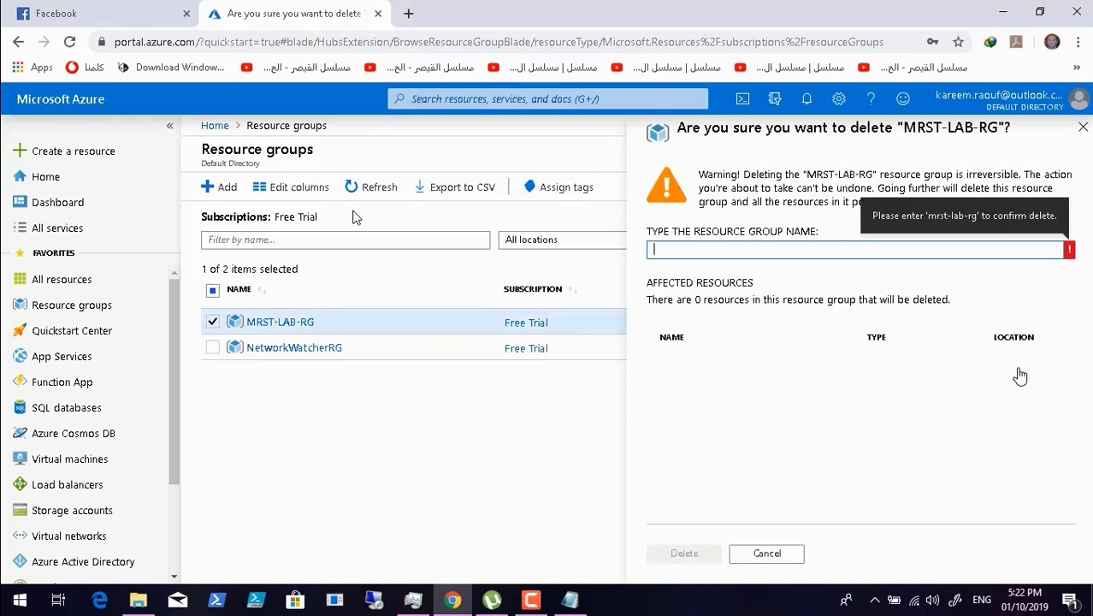
type("yes")
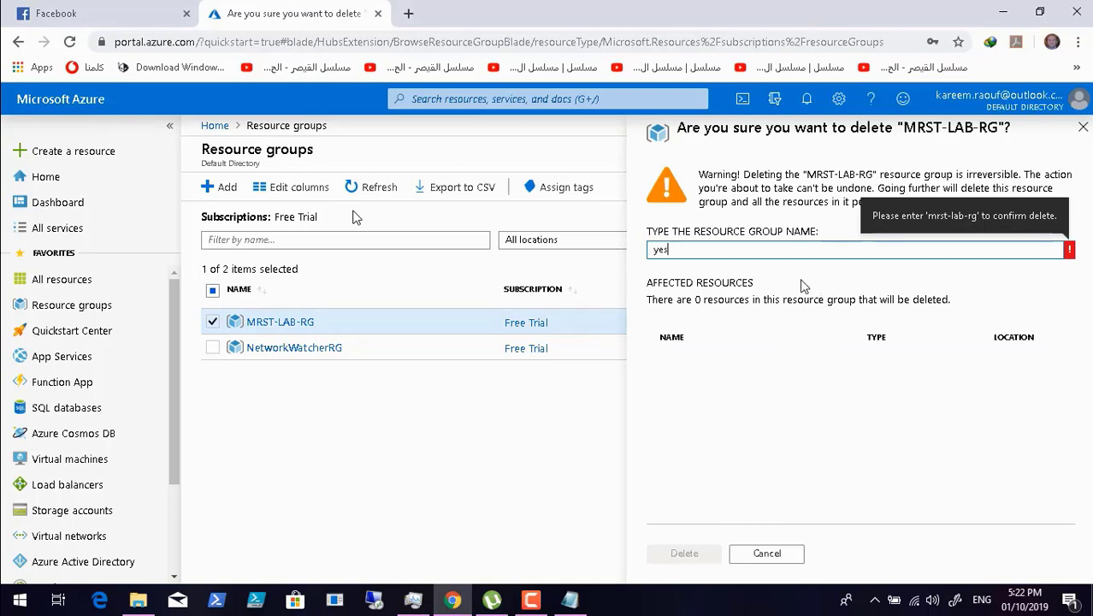
key("BackSpace")
key("BackSpace")
key("BackSpace")
left_click_drag(904, 128, 1000, 127)
key("ctrl+c")
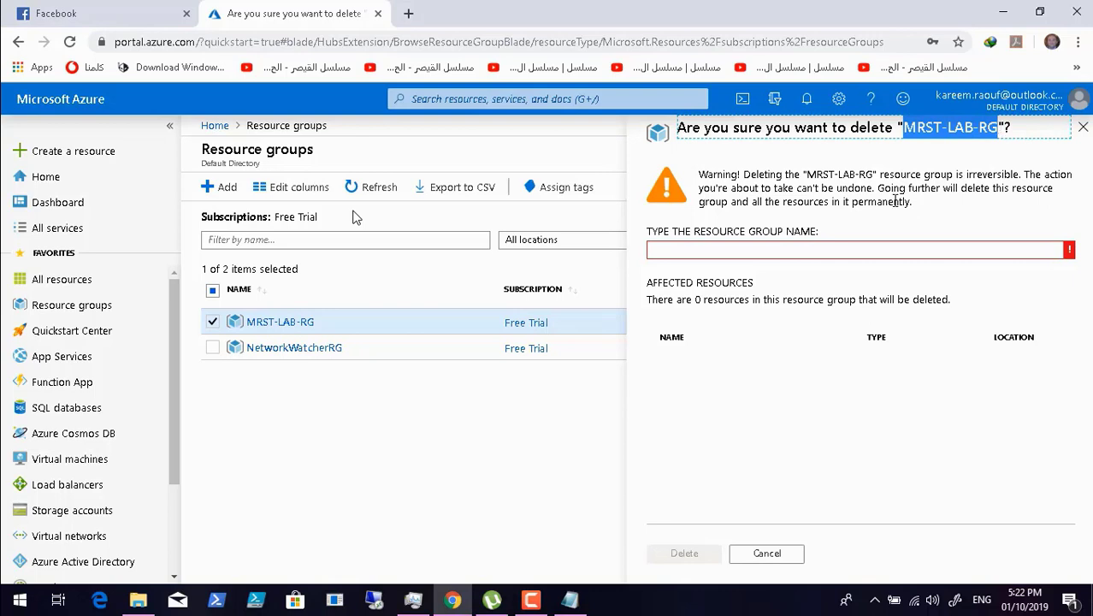
left_click(832, 248)
key("ctrl+v")
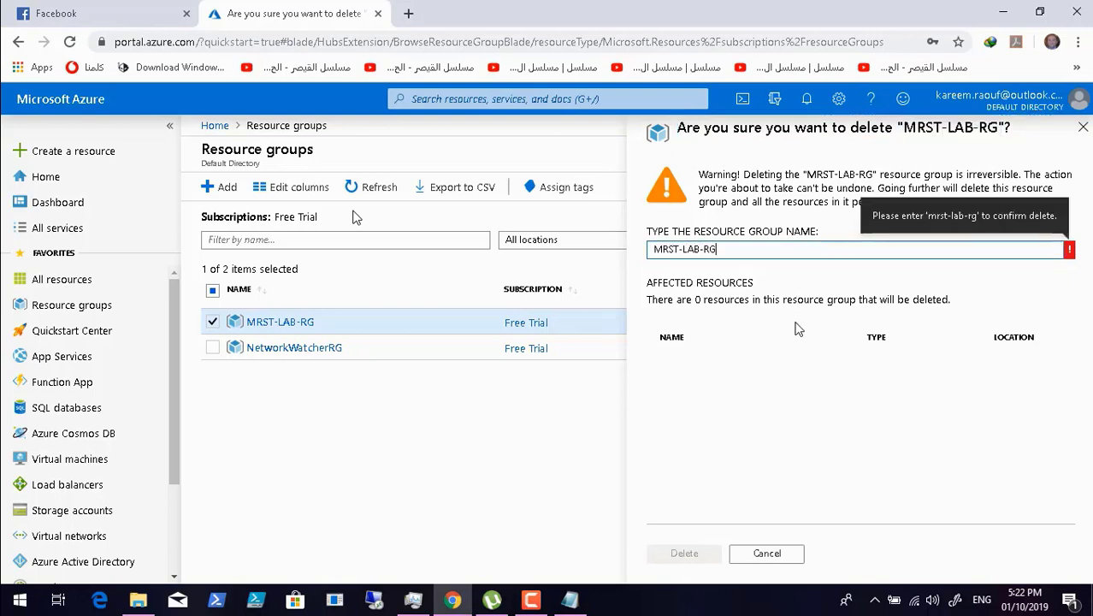
left_click(685, 554)
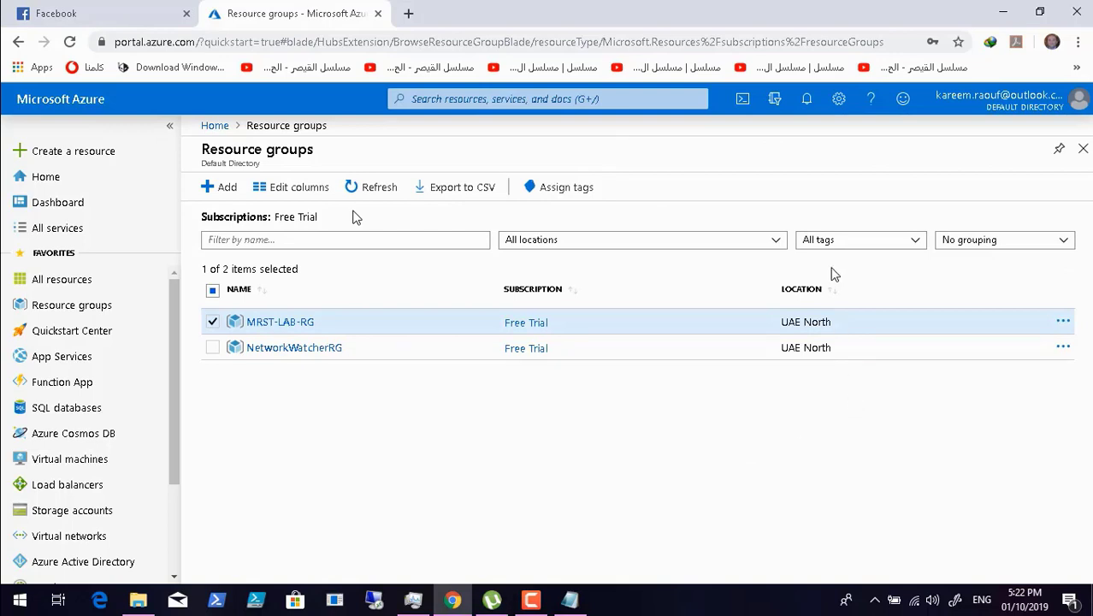
- Wait in Notifications until the MRST-LAB-RG deletion completes, then close the panel
left_click(808, 101)
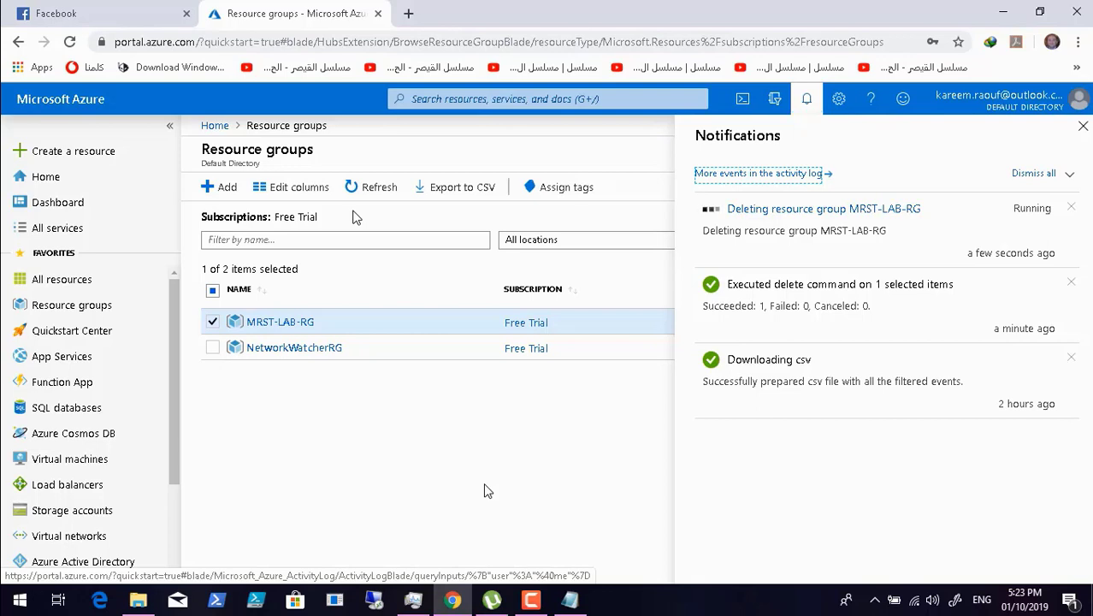
left_click(531, 600)
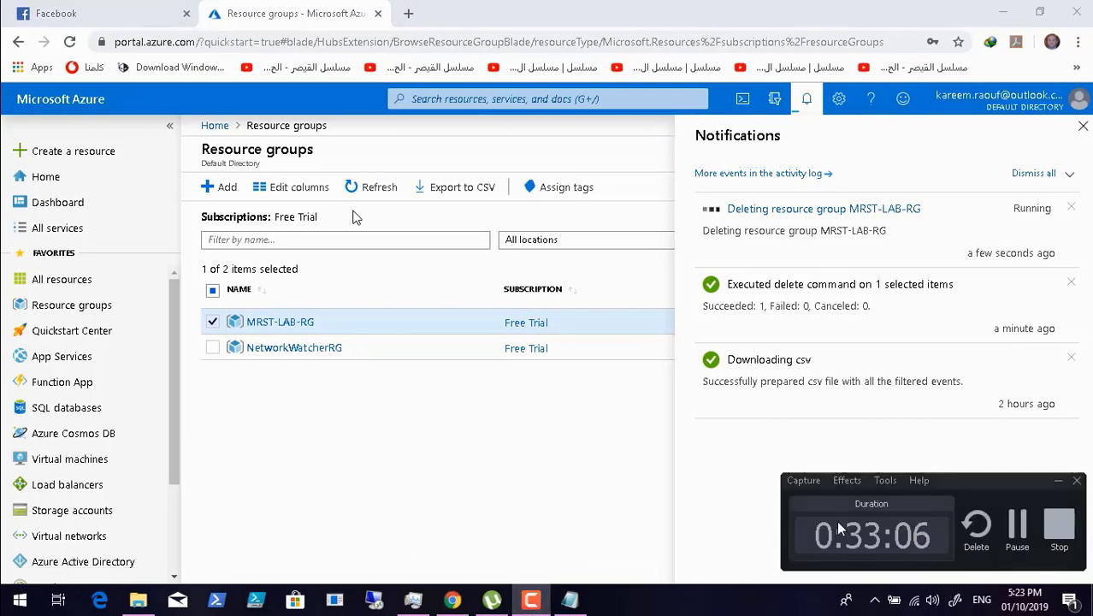
left_click(1017, 528)
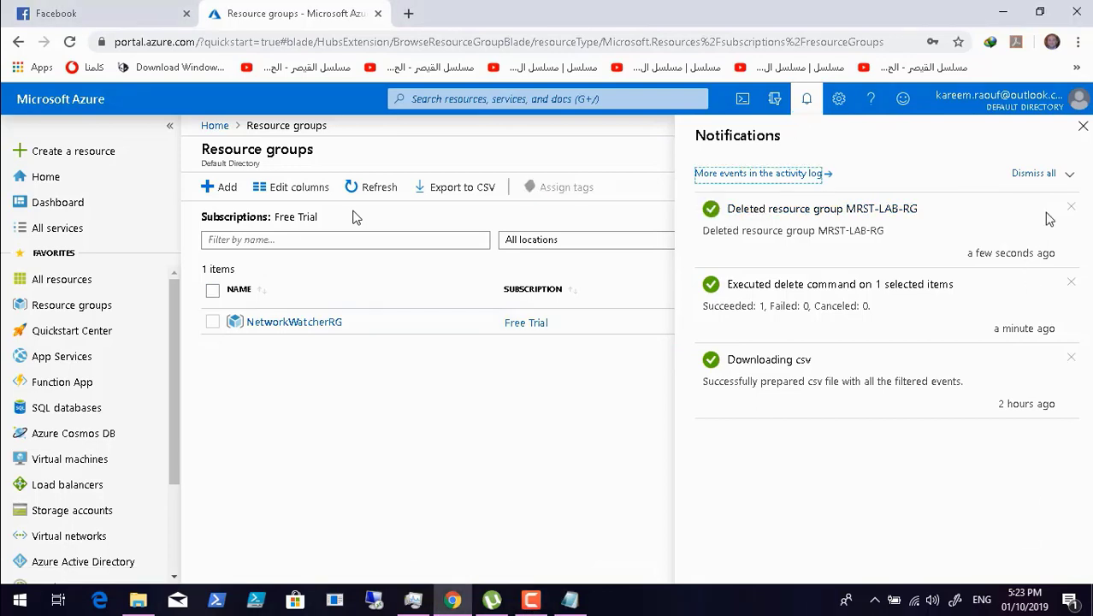
left_click(1083, 130)
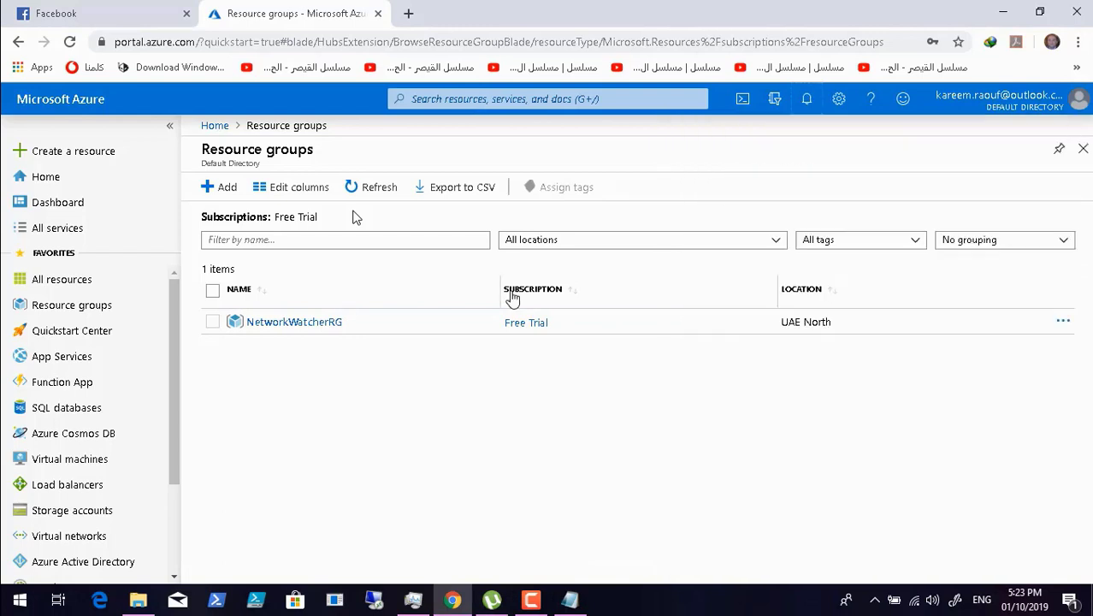
- Delete NetworkWatcherRG, copying its name from the title into the confirmation field
left_click(215, 324)
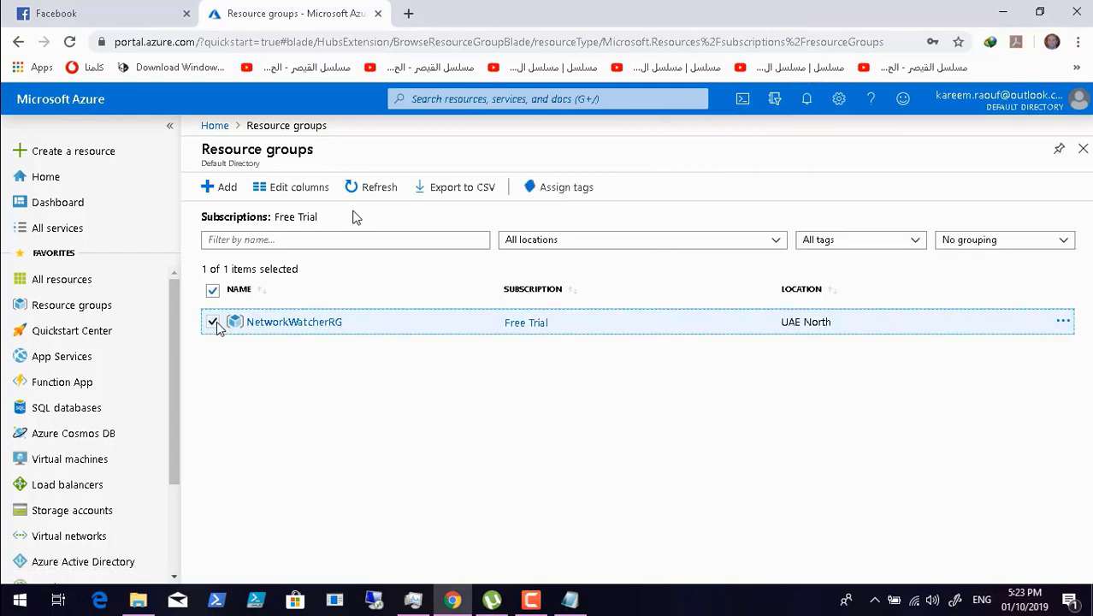
left_click(1063, 321)
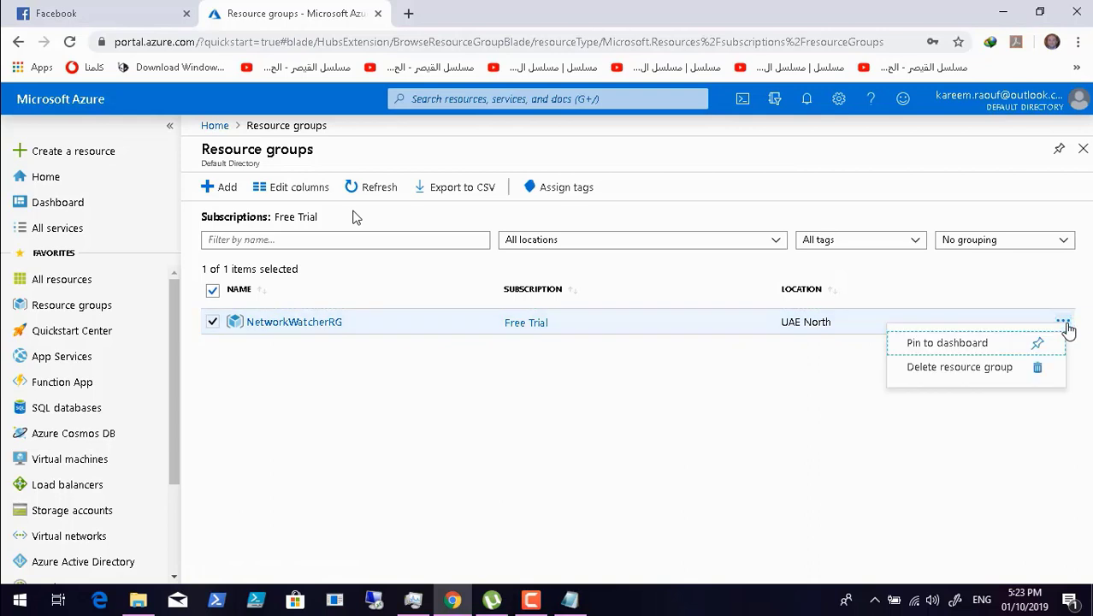
left_click(959, 367)
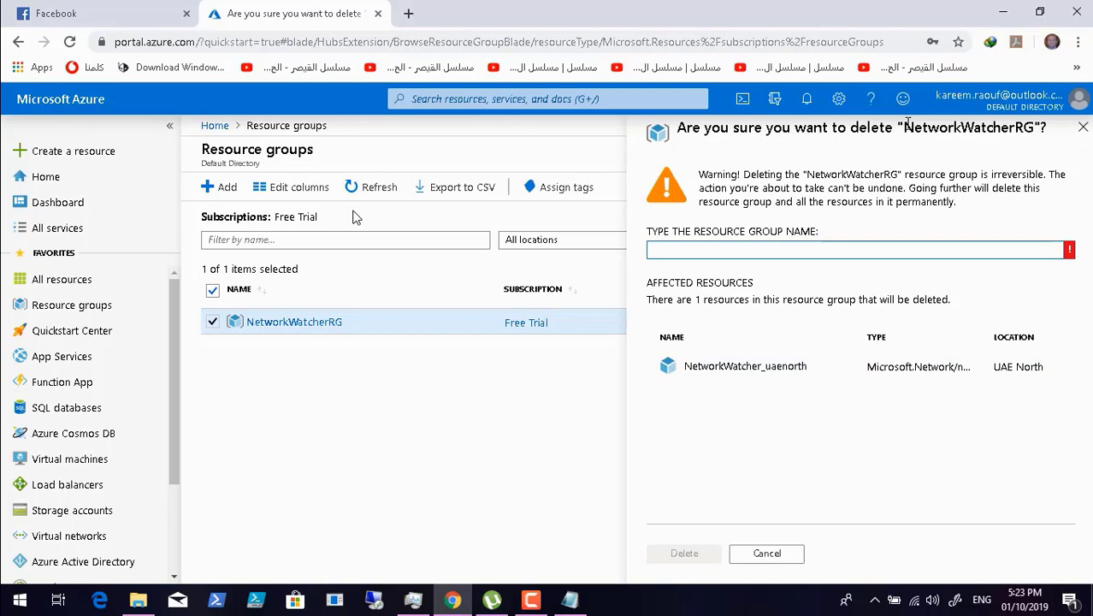
left_click_drag(905, 127, 1038, 129)
right_click(1007, 135)
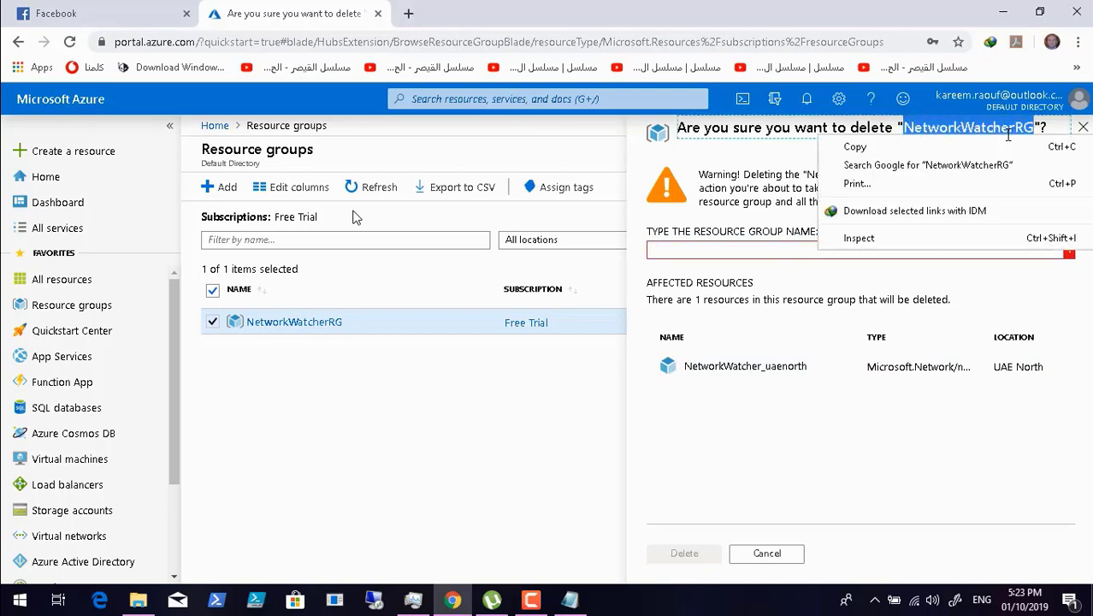
left_click(1006, 148)
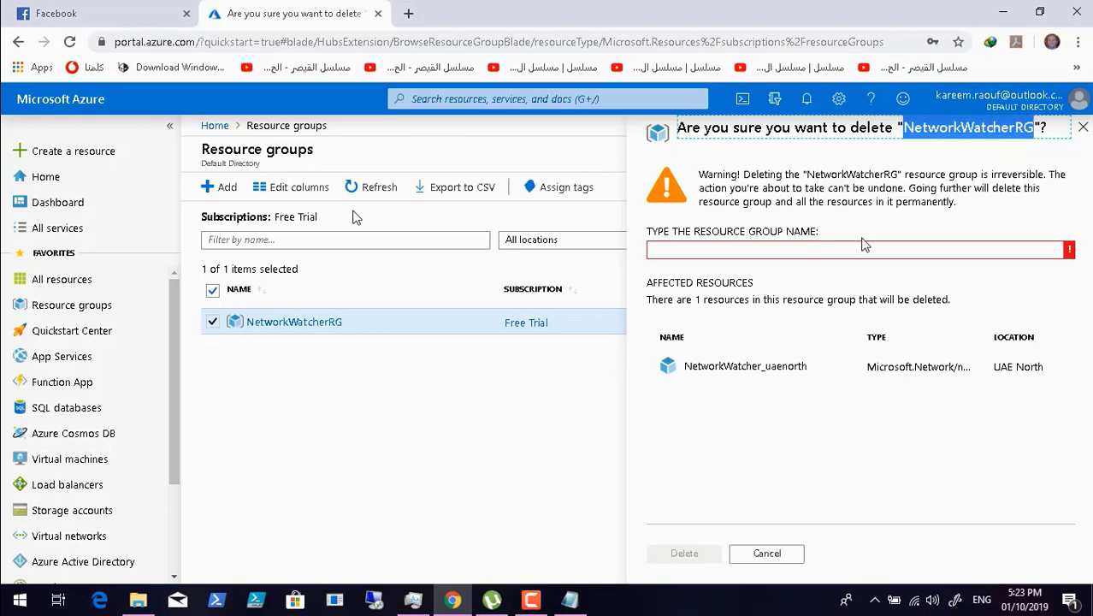
left_click(807, 253)
key("ctrl+v")
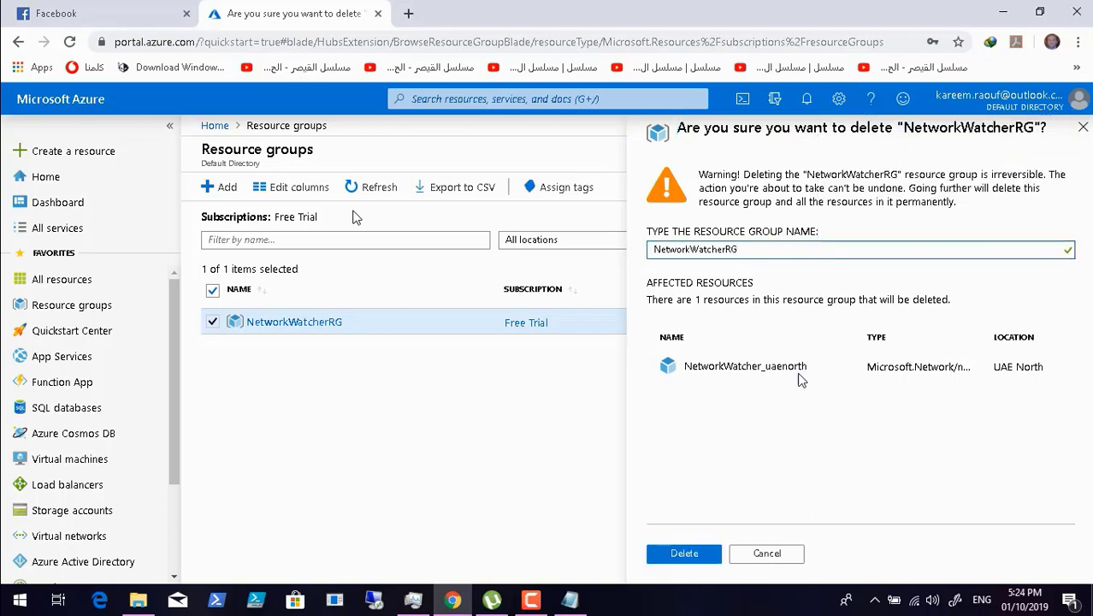
left_click(693, 552)
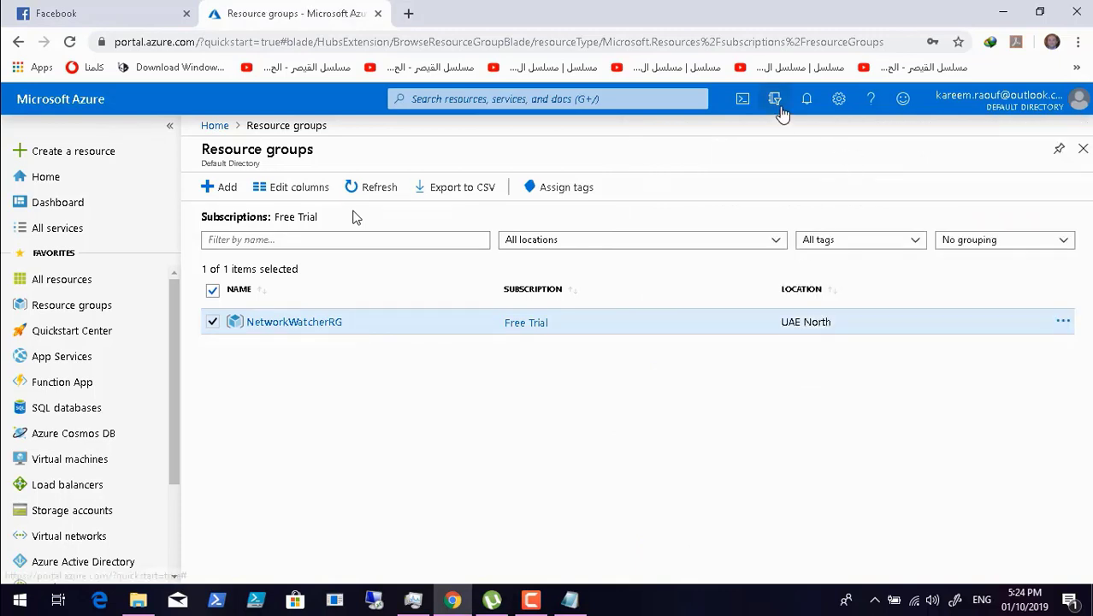
- Watch Notifications until 'Deleted resource group NetworkWatcherRG' appears, then close the panel
left_click(808, 99)
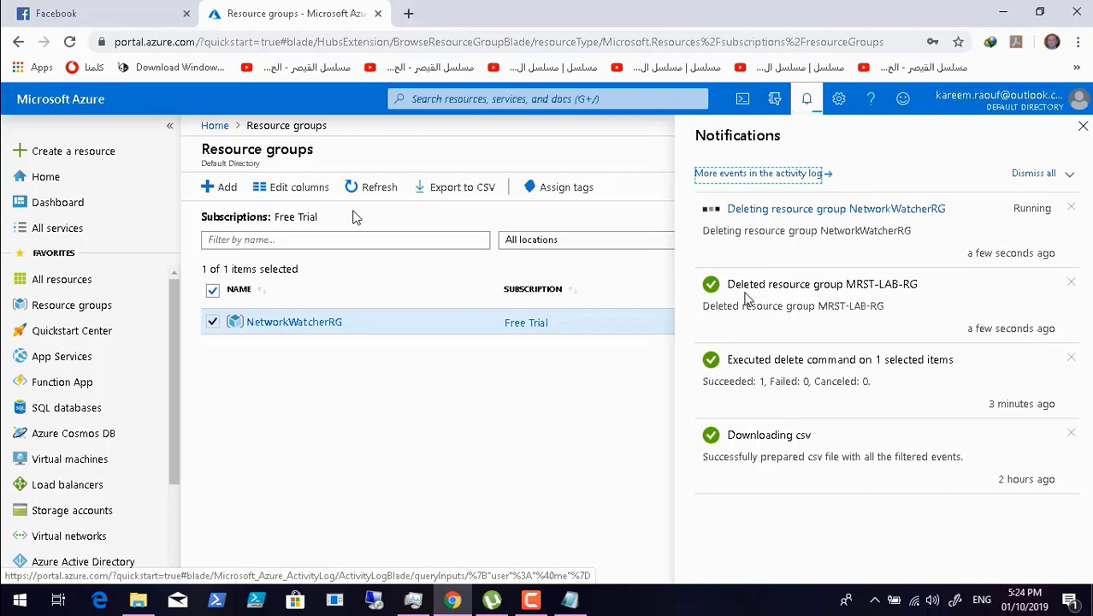
left_click(531, 601)
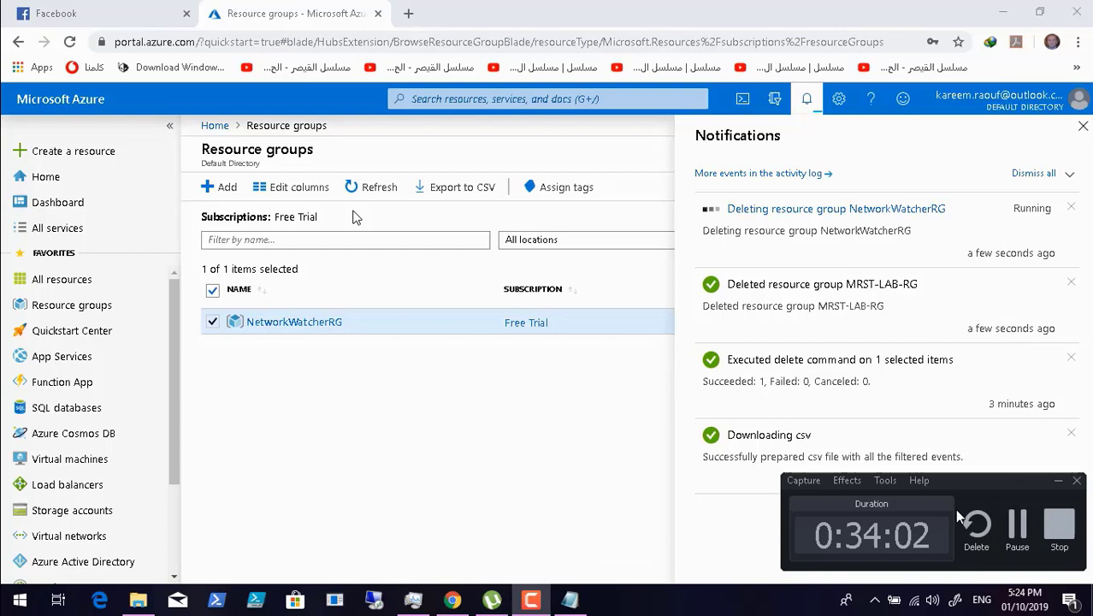
left_click(1017, 522)
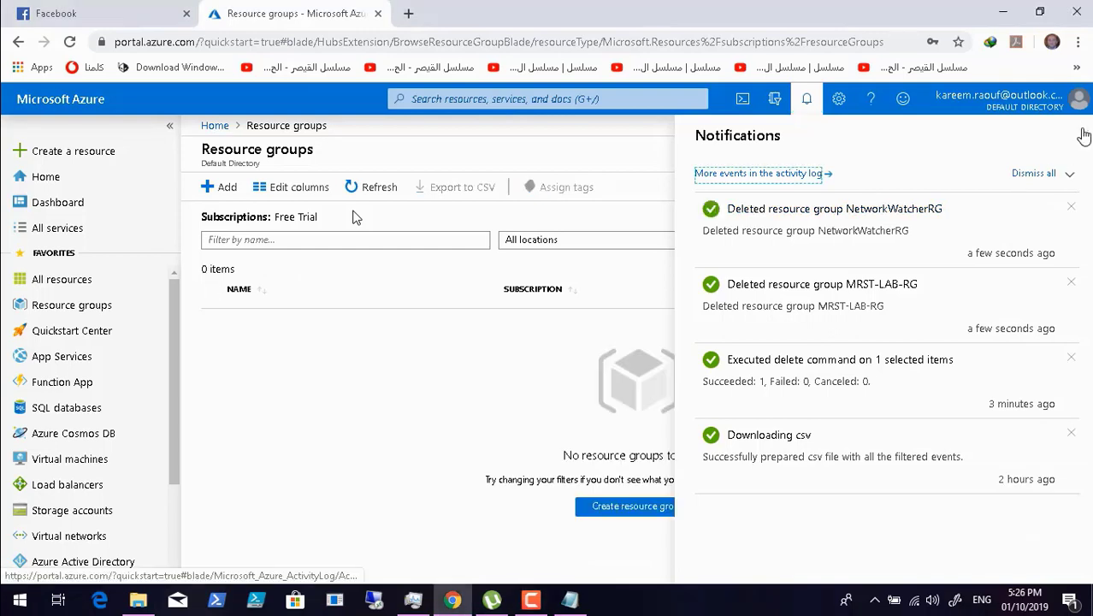
left_click(1081, 127)
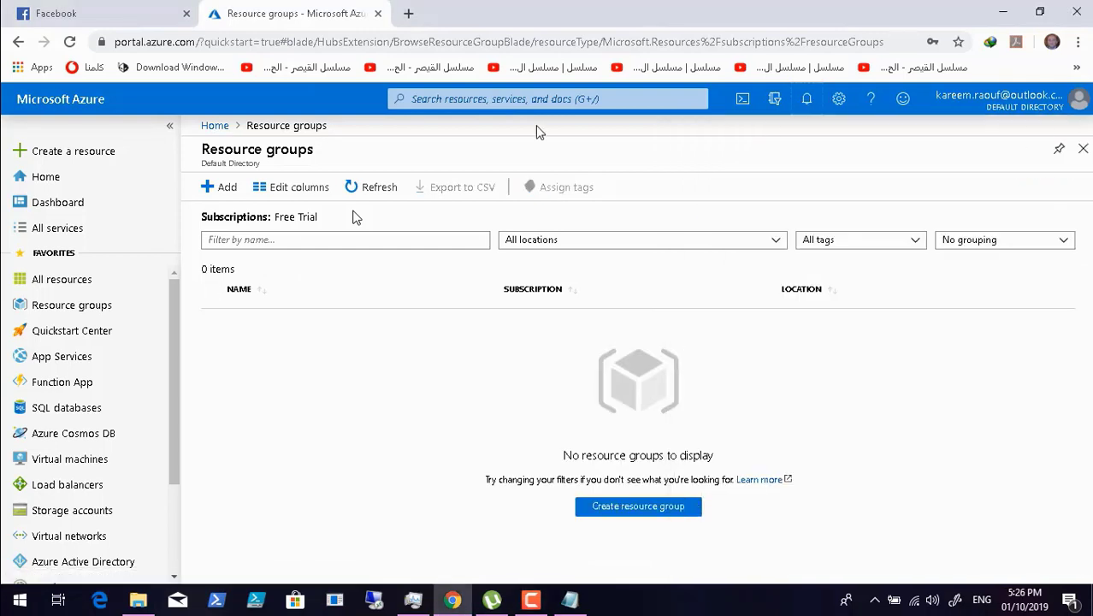
- Search the Marketplace for Virtual Network and start creating one
left_click(98, 154)
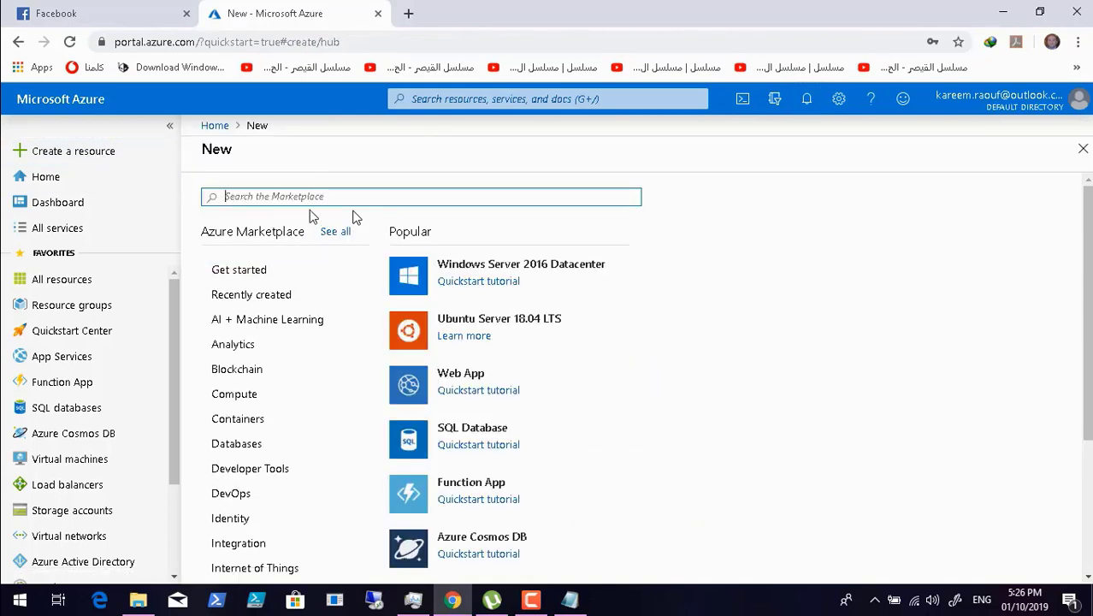
type("Virtua")
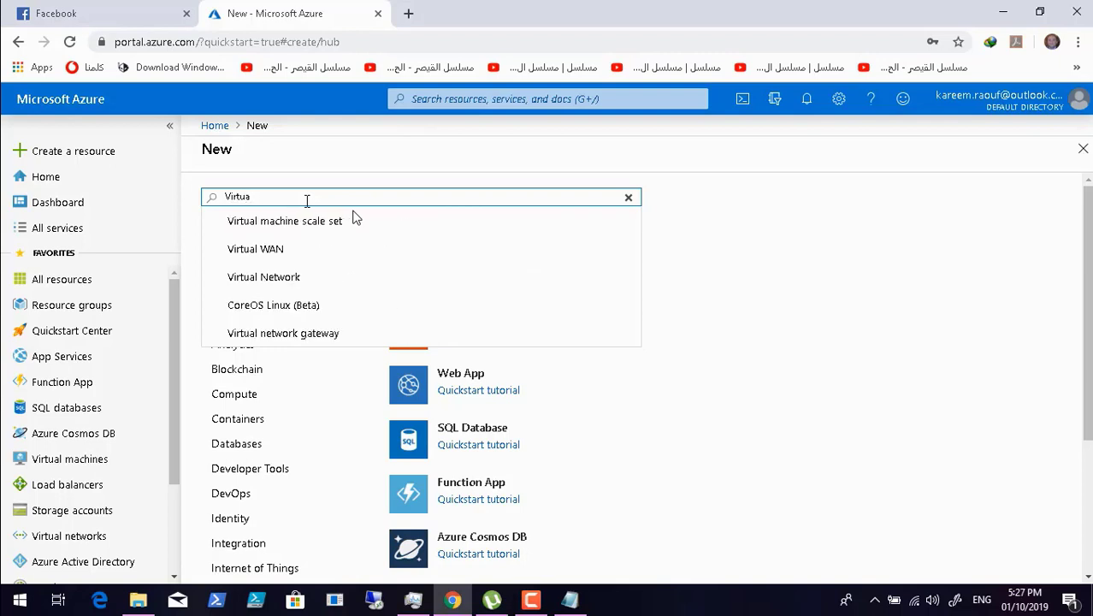
left_click(297, 277)
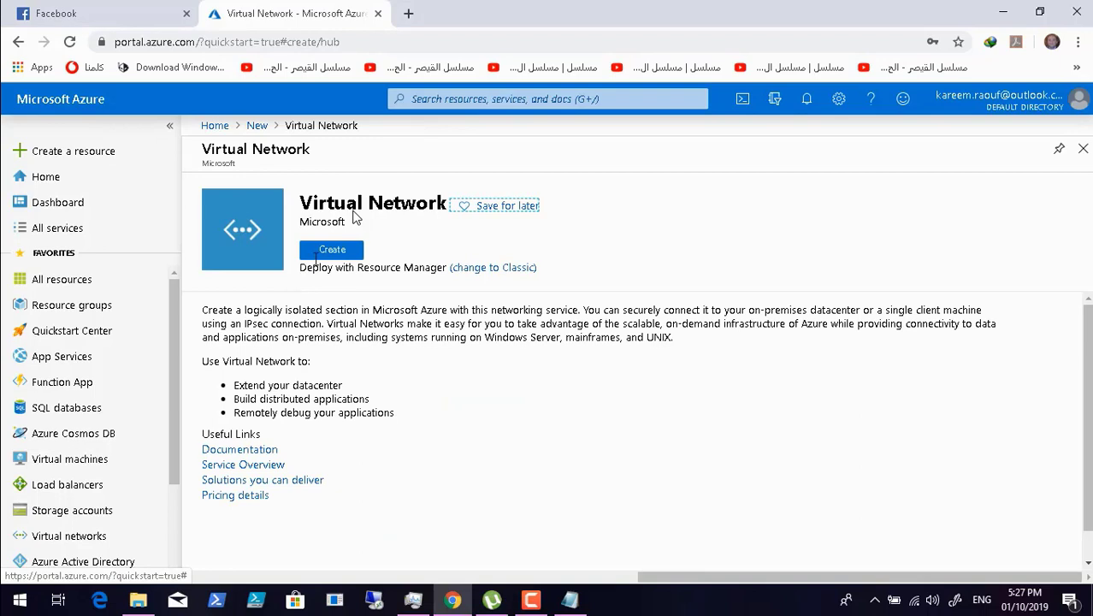
left_click(333, 252)
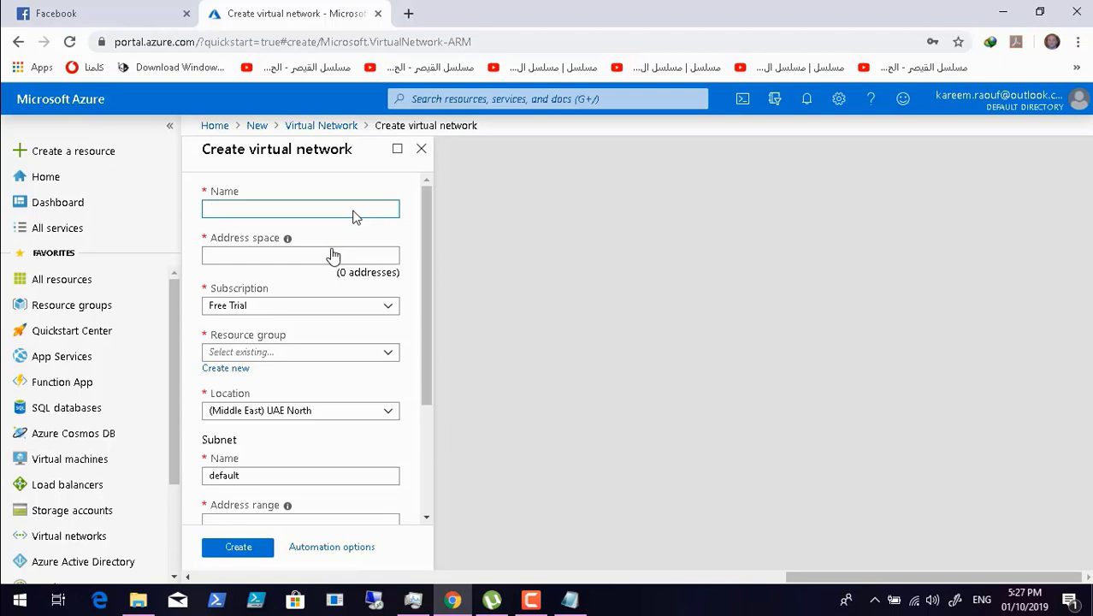
- Name the network MRSTVNET01 with address space 192.168.0.0/16 in new resource group MarvelDomain
type("MRSTVNET01")
left_click(301, 262)
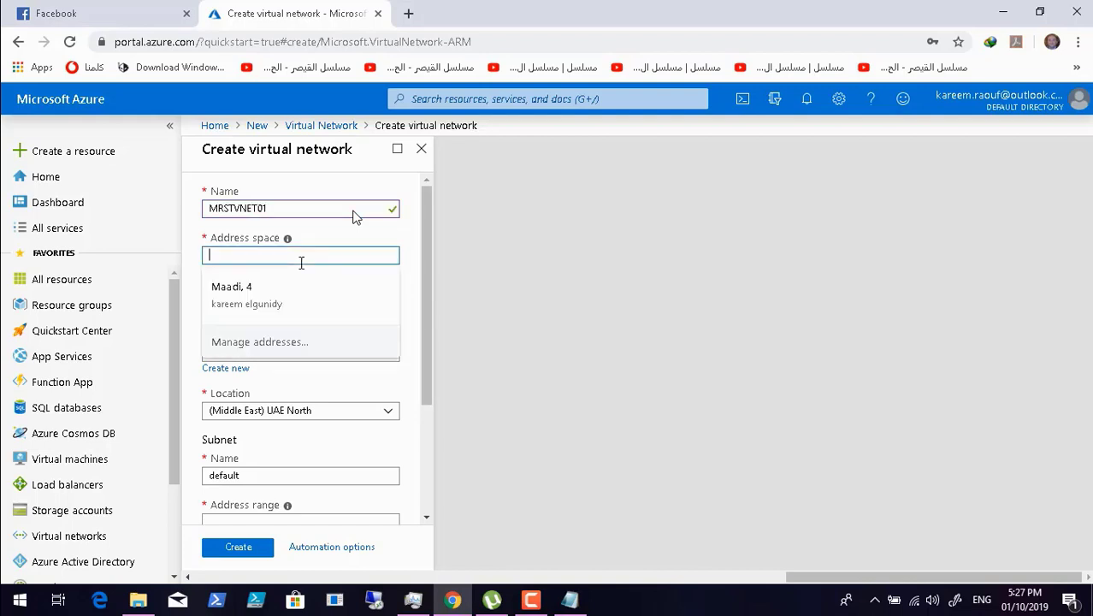
type("192.168")
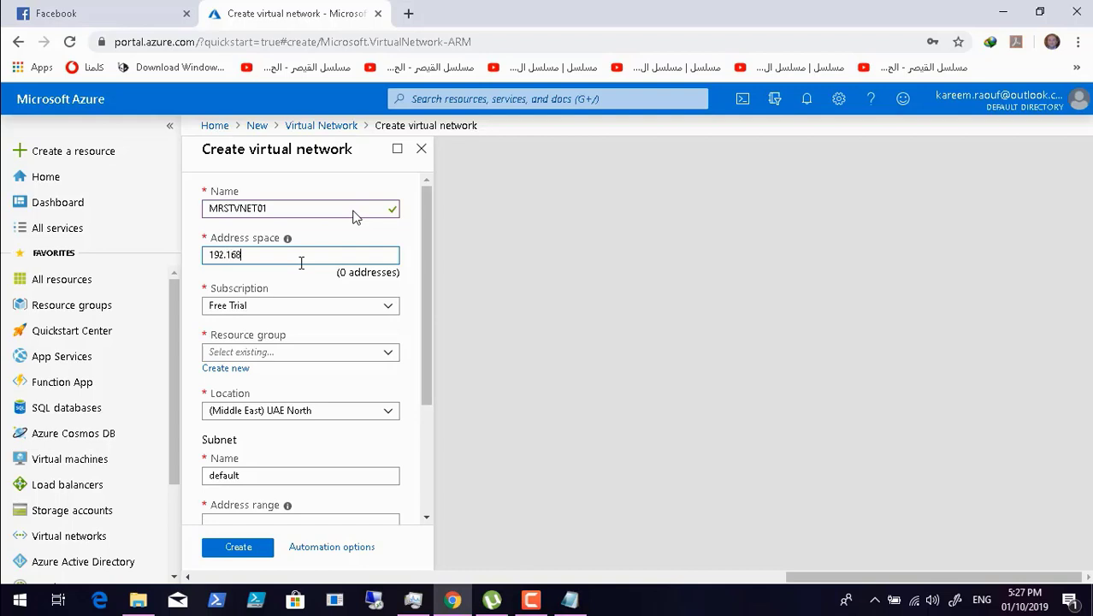
type(".0.0/16")
left_click(285, 352)
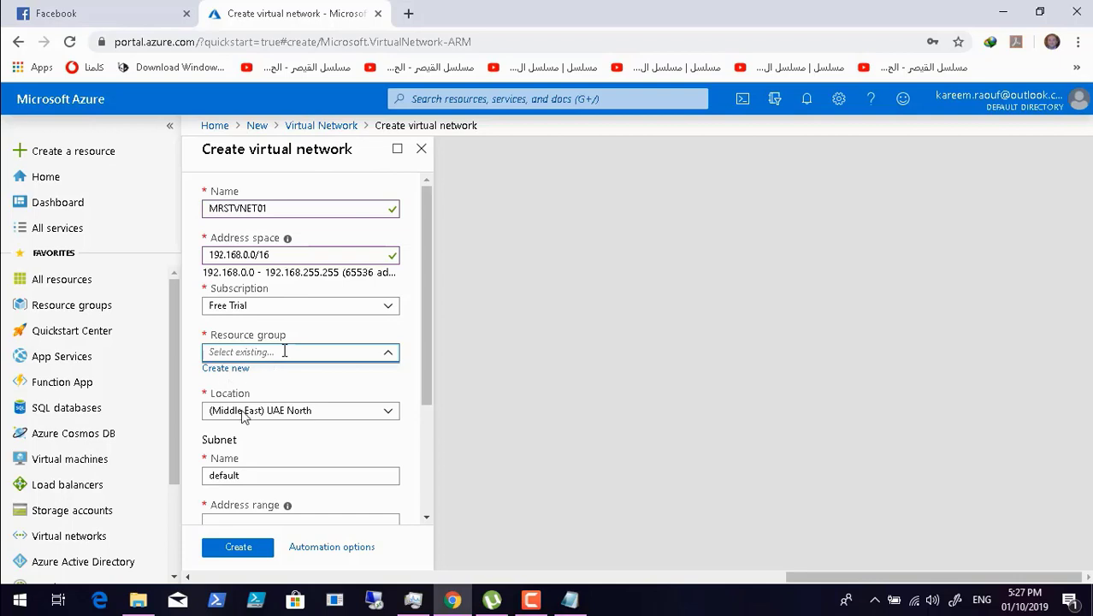
left_click(15, 584)
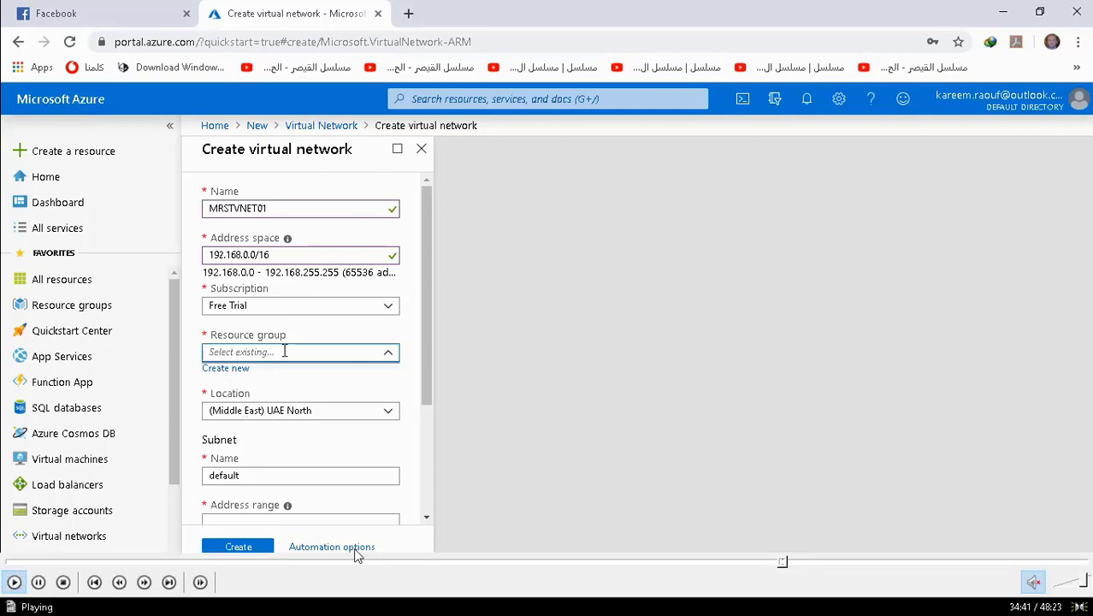
left_click(788, 564)
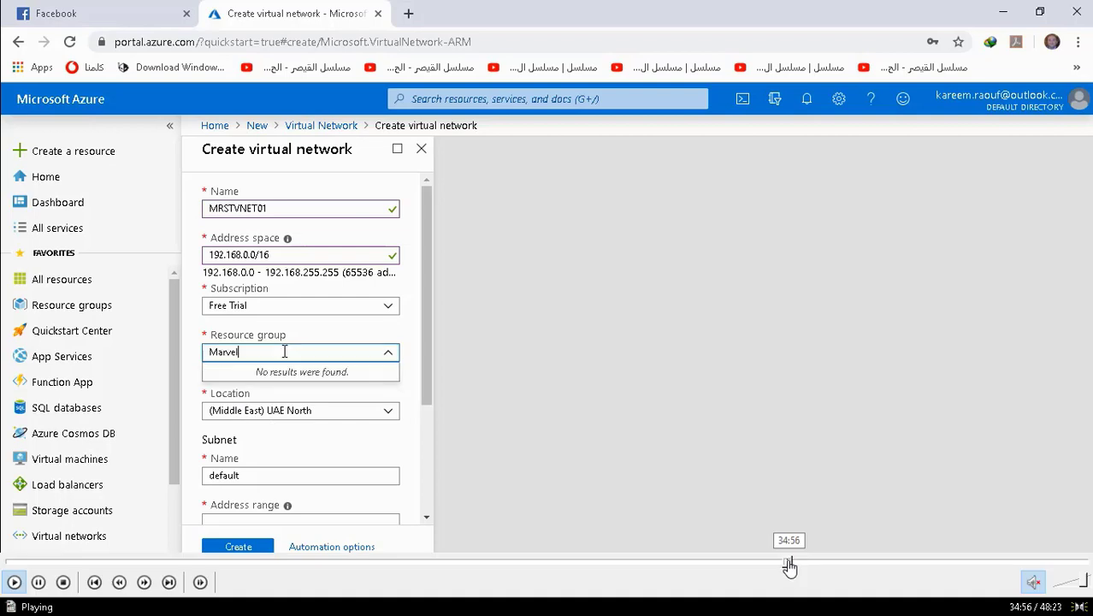
left_click(793, 565)
left_click(797, 565)
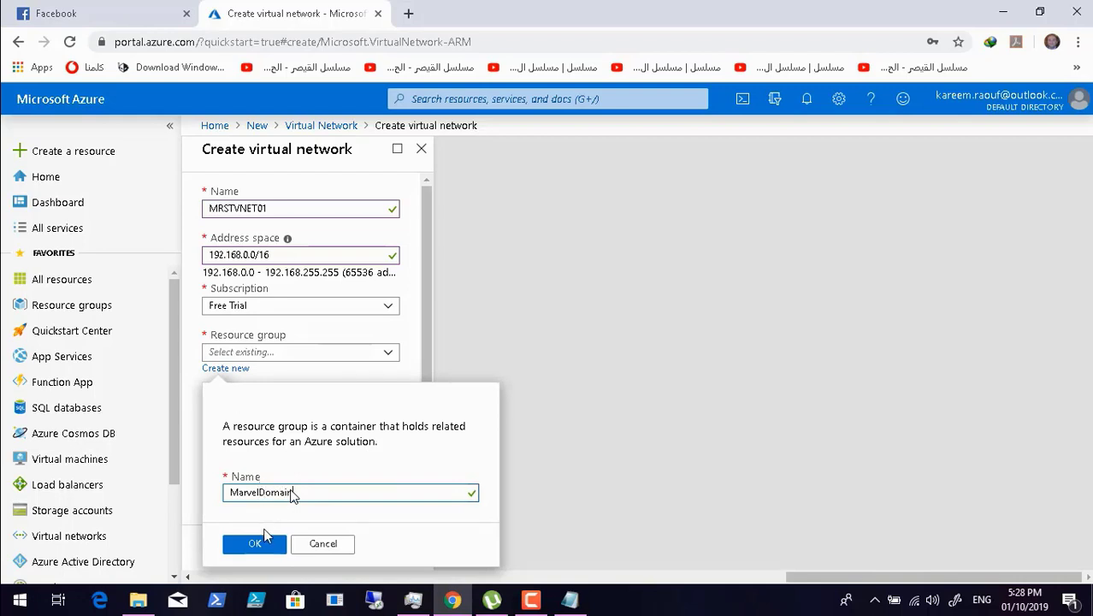
left_click(255, 543)
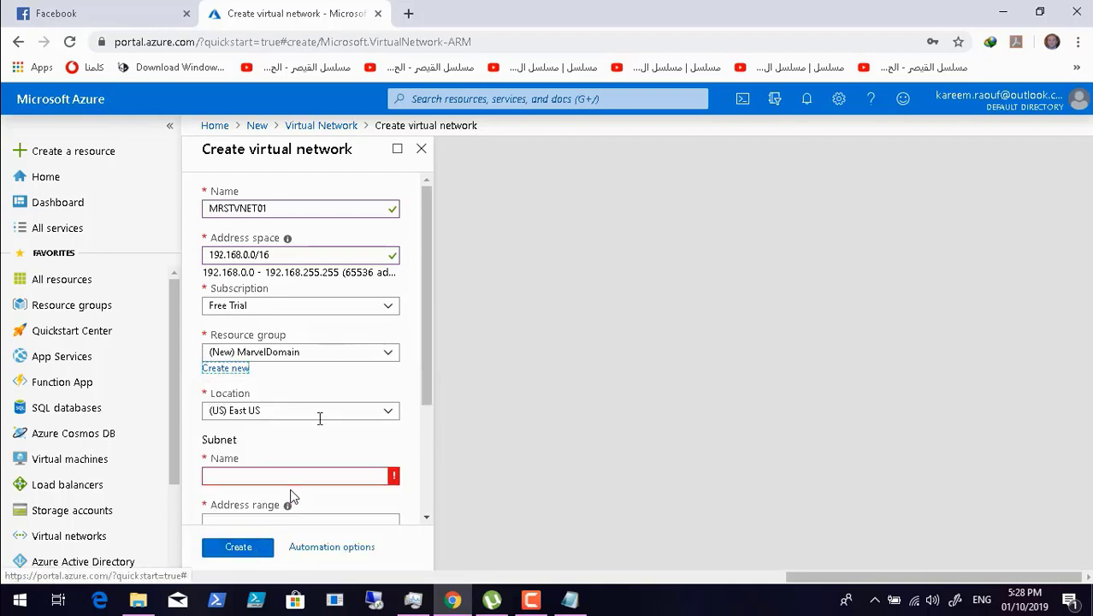
- Set the subnet to MarvelRA-IP with address range 192.168.1.0/24
left_click_drag(428, 394, 428, 466)
left_click(266, 355)
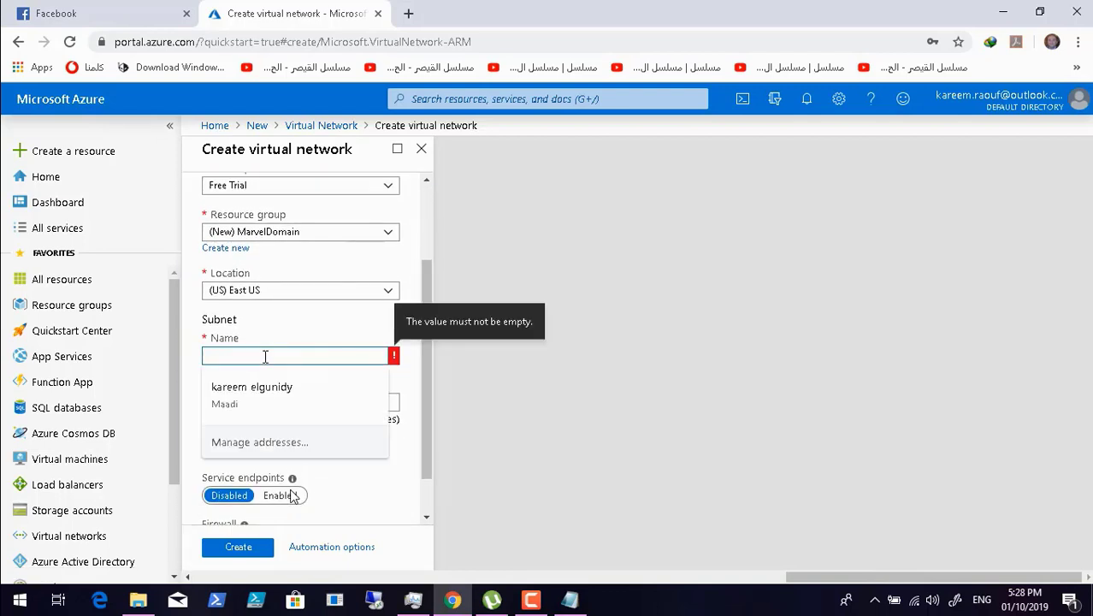
type("Marvel")
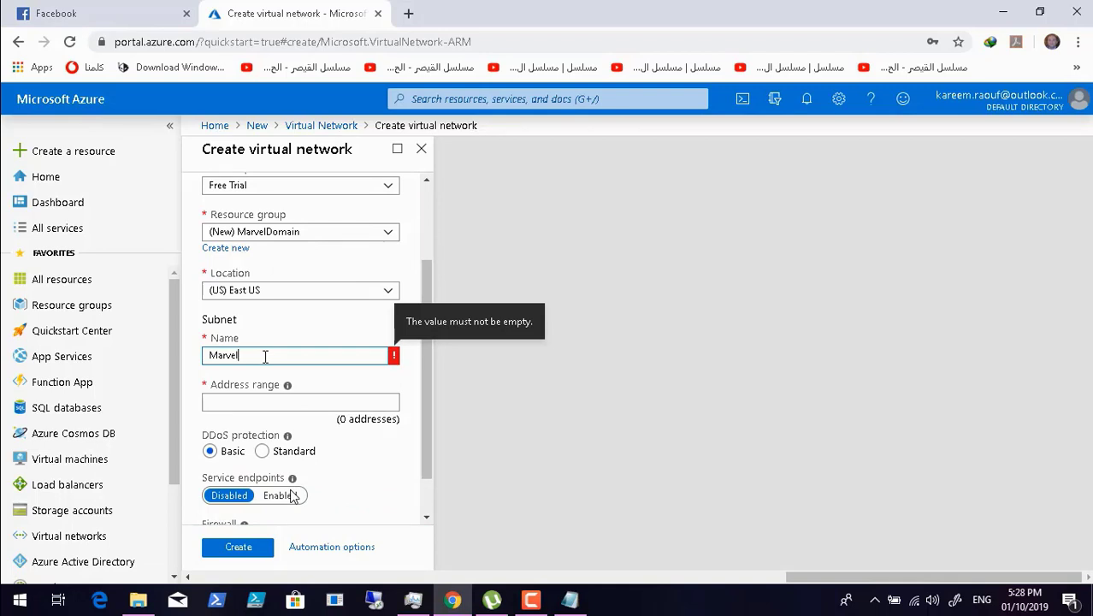
type("RG")
type("A-IP")
left_click(233, 404)
type("192.168.1.0/24")
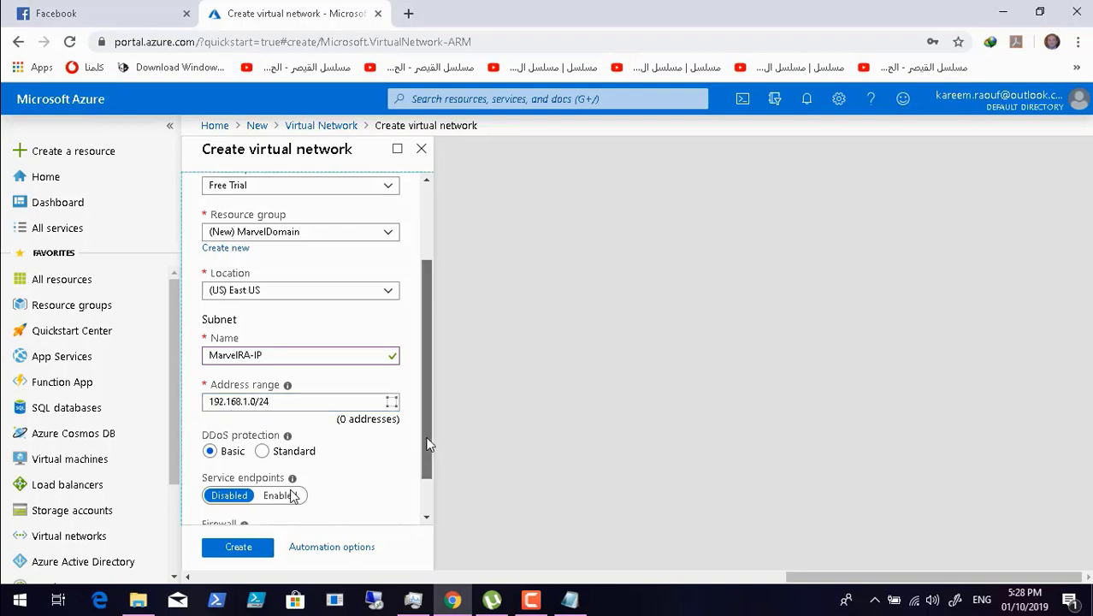
left_click_drag(428, 441, 450, 529)
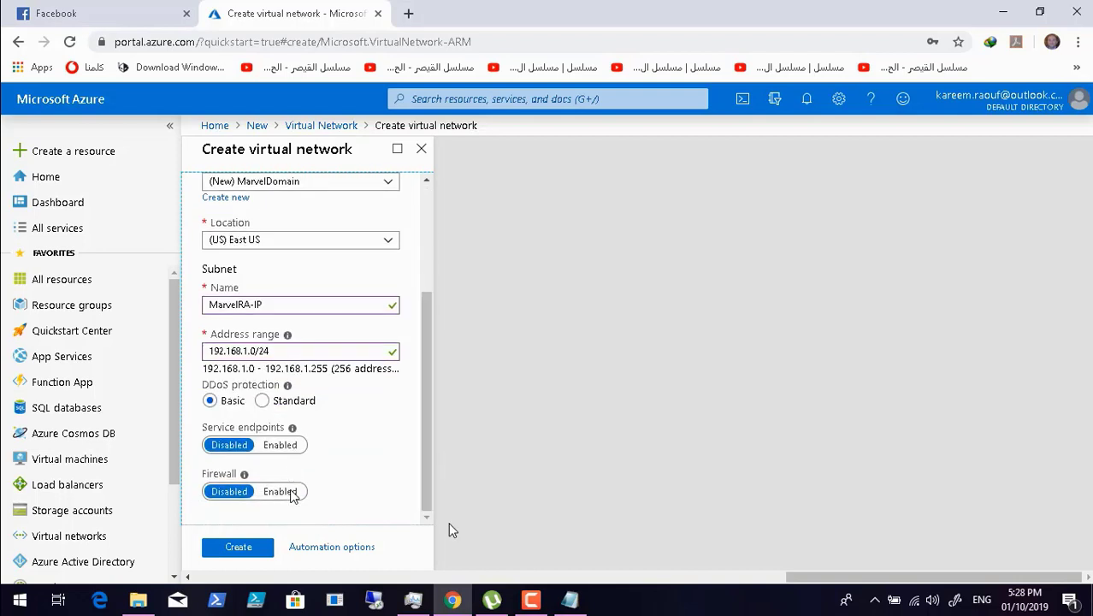
- Create the MRSTVNET01 virtual network and follow its deployment in Notifications
left_click(243, 556)
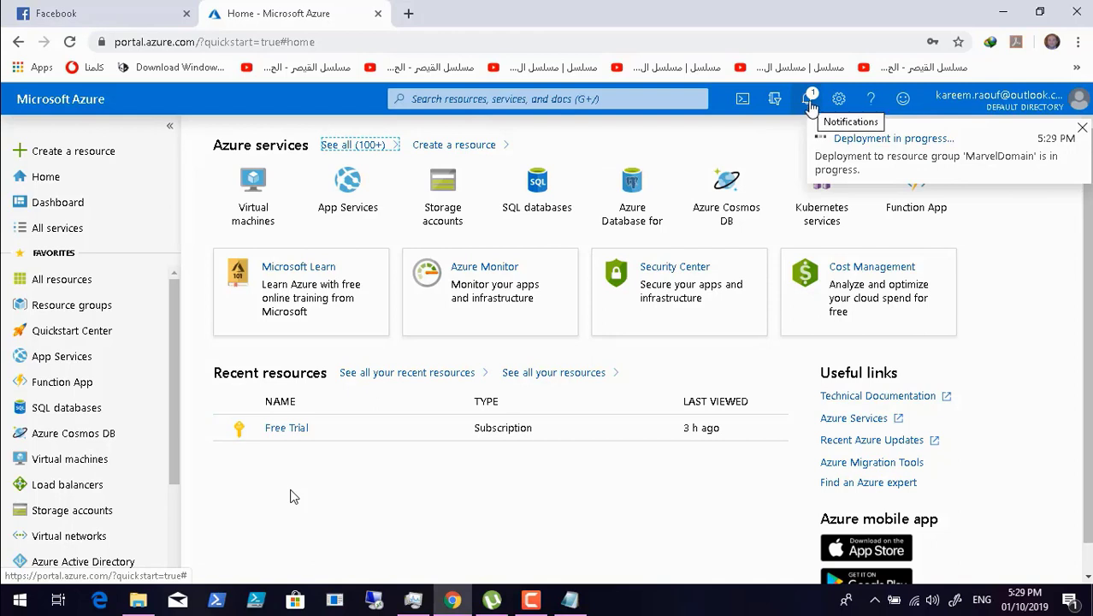
left_click(809, 103)
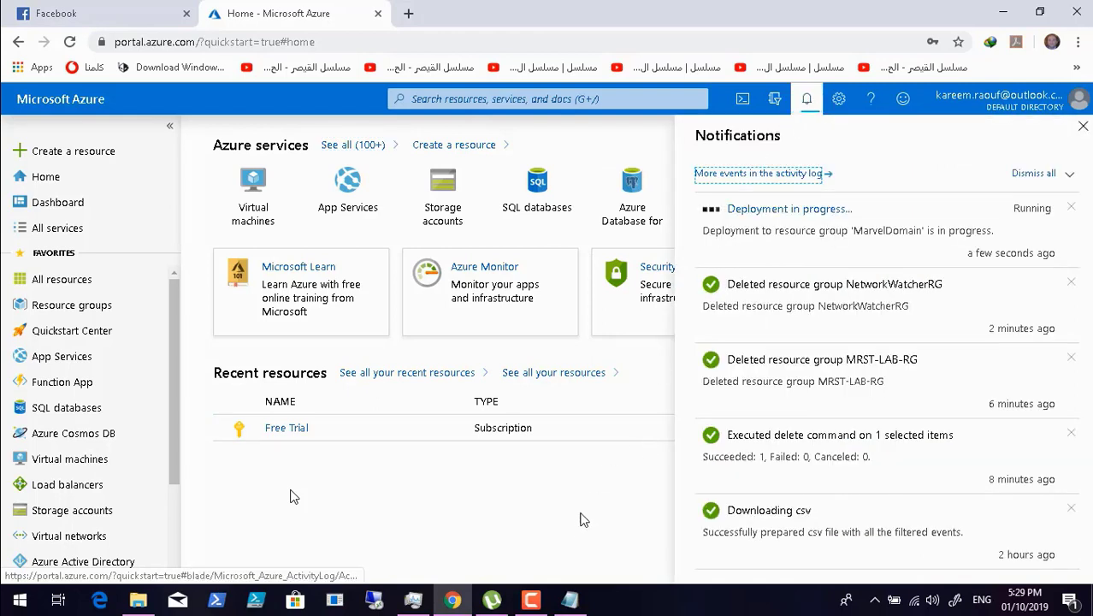
left_click(530, 601)
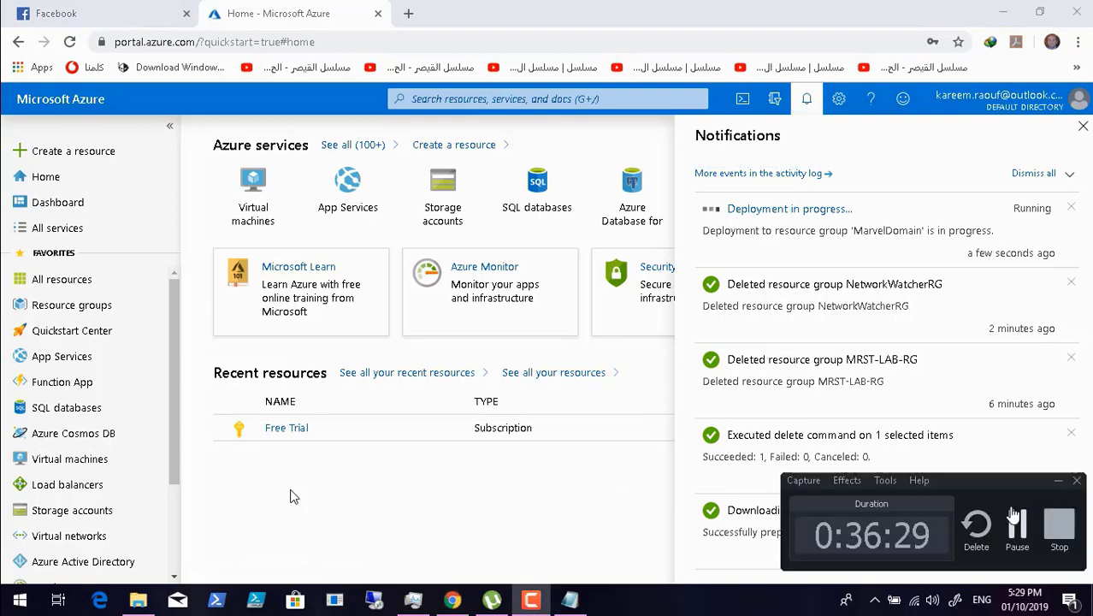
left_click(1017, 525)
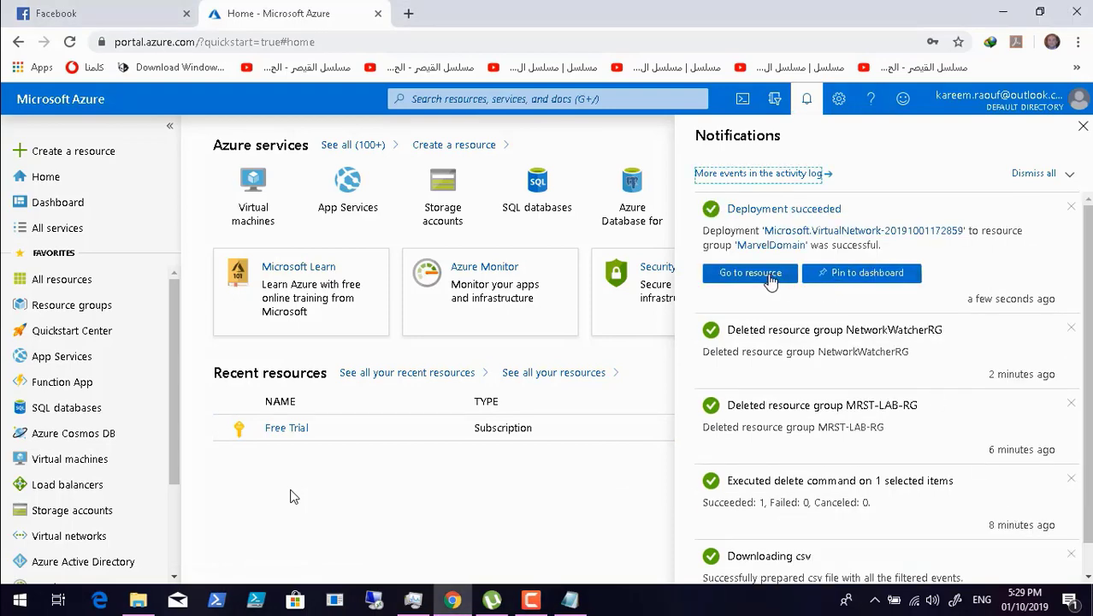
- Open MRSTVNET01 to check its address space and subnets, then list the resource groups
left_click(769, 276)
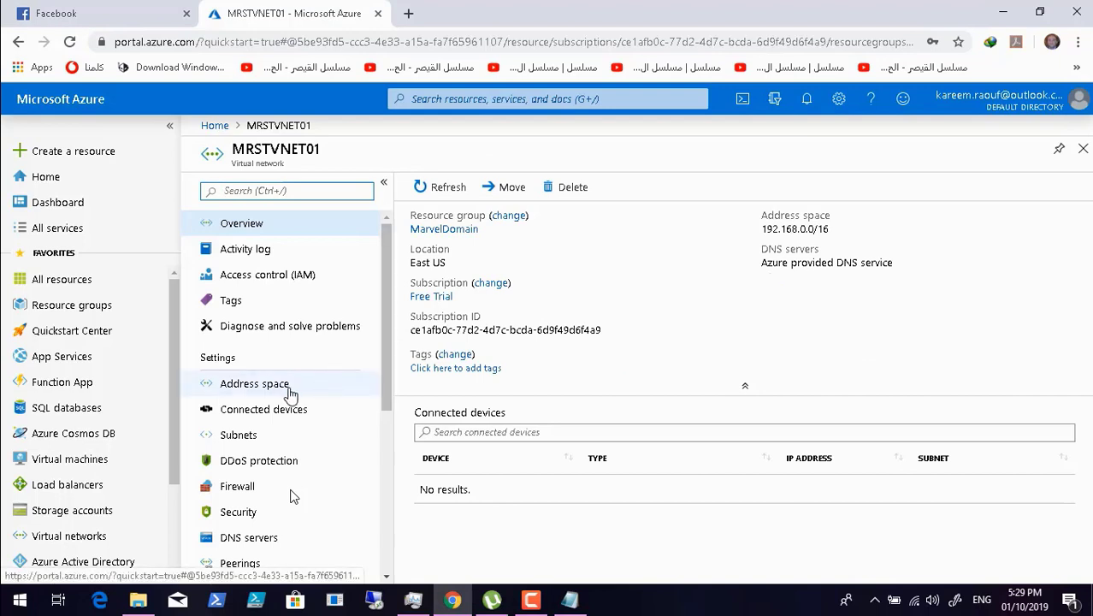
left_click(289, 390)
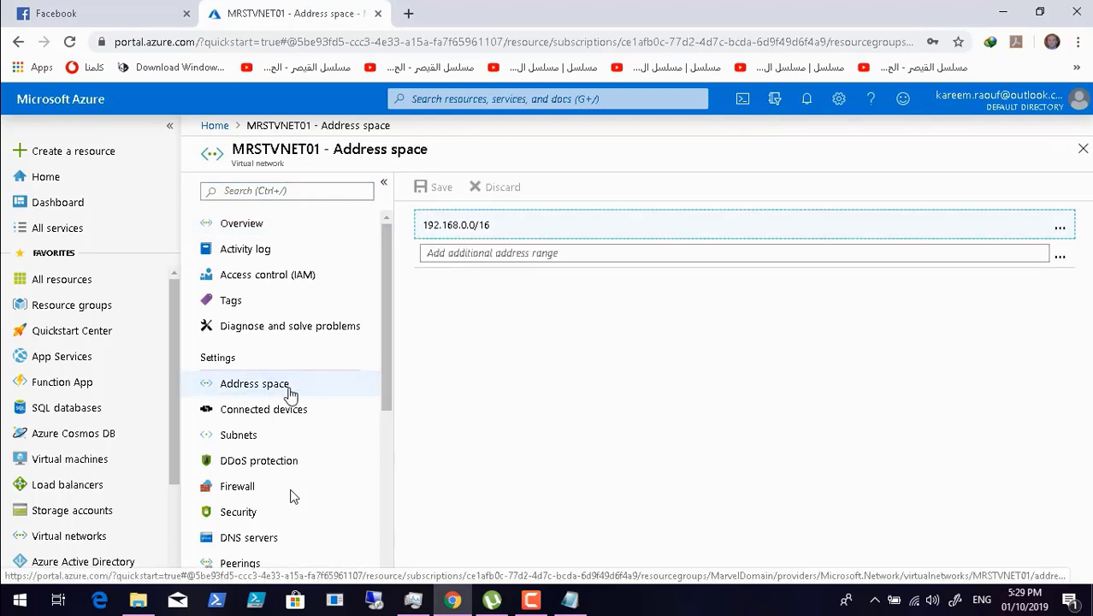
left_click(233, 443)
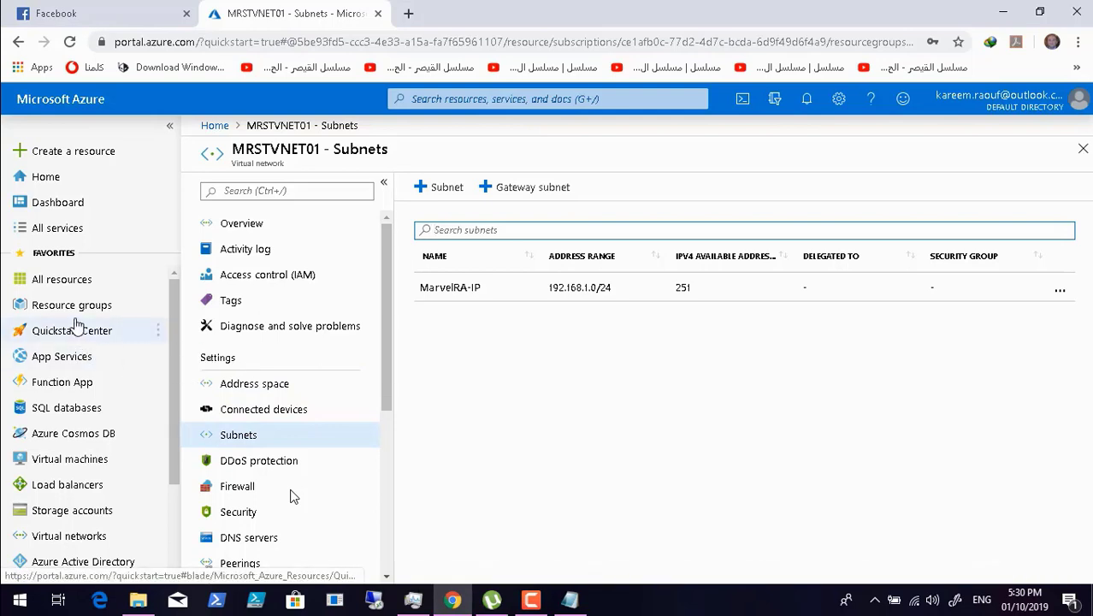
left_click(72, 306)
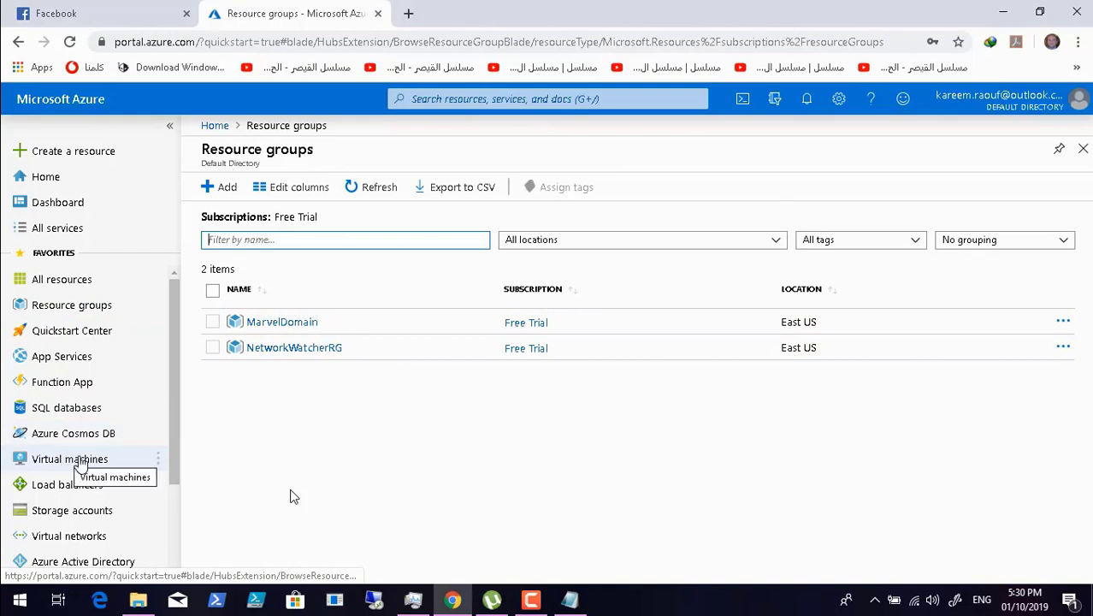
- Start a new virtual machine named DCMARVEL01 in the MarvelDomain resource group
left_click(69, 460)
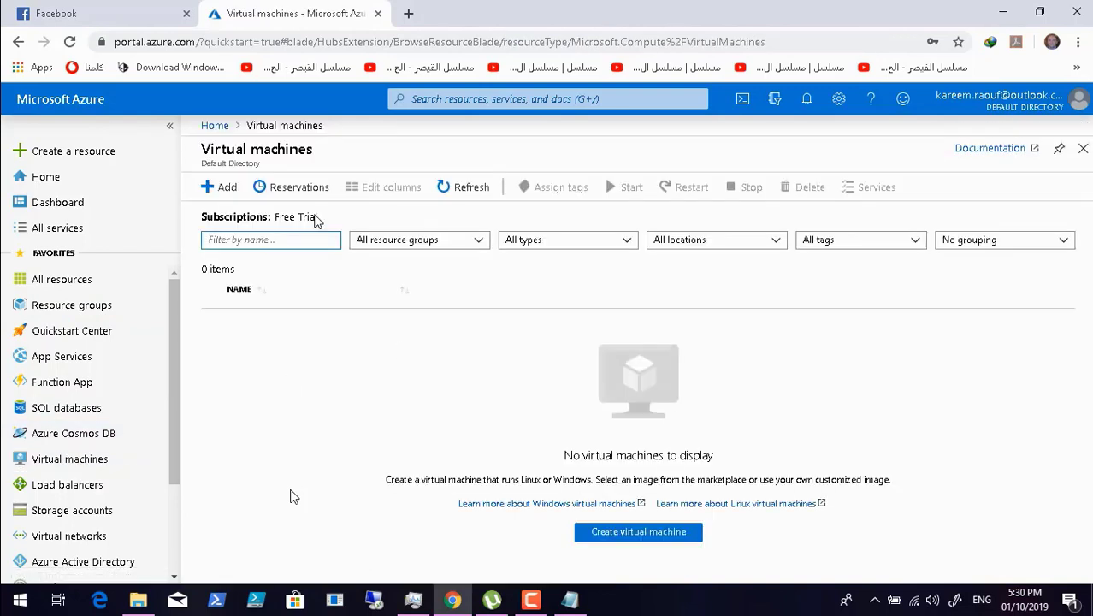
left_click(226, 190)
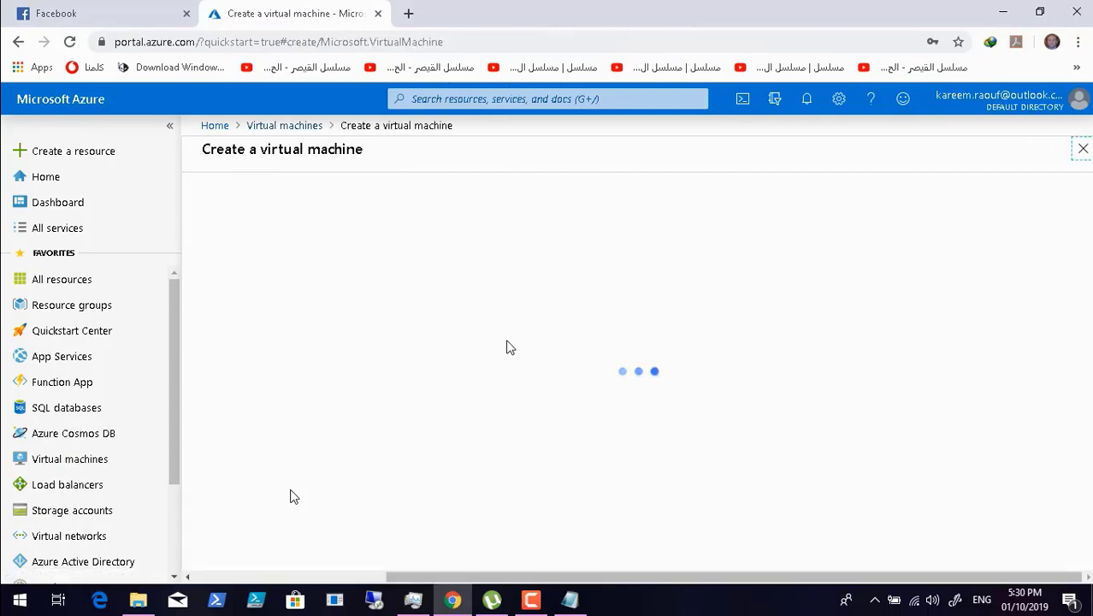
left_click(501, 418)
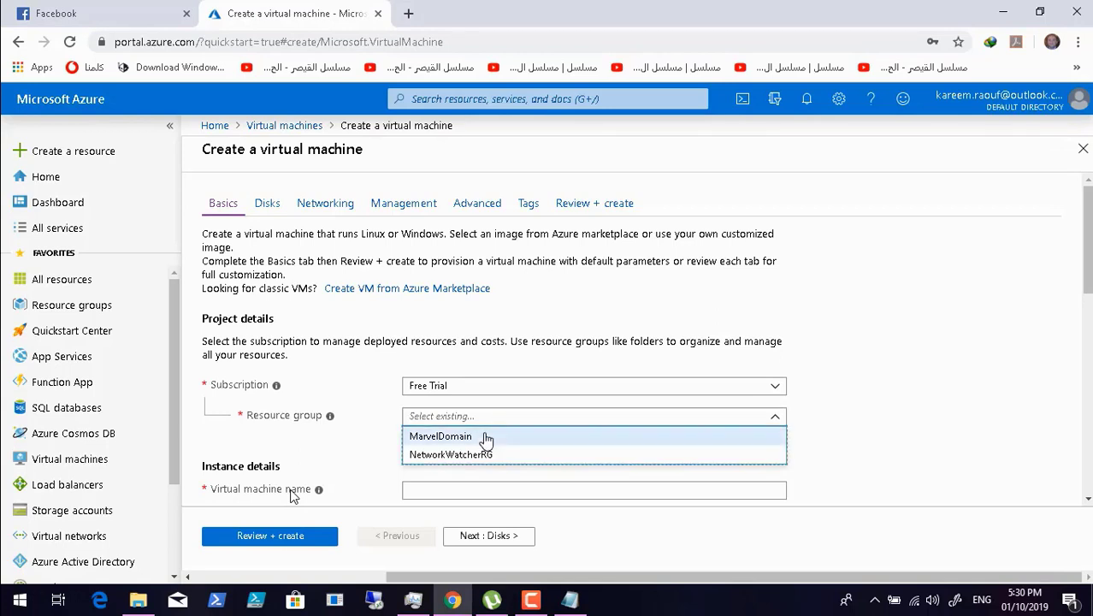
left_click(486, 437)
left_click(470, 485)
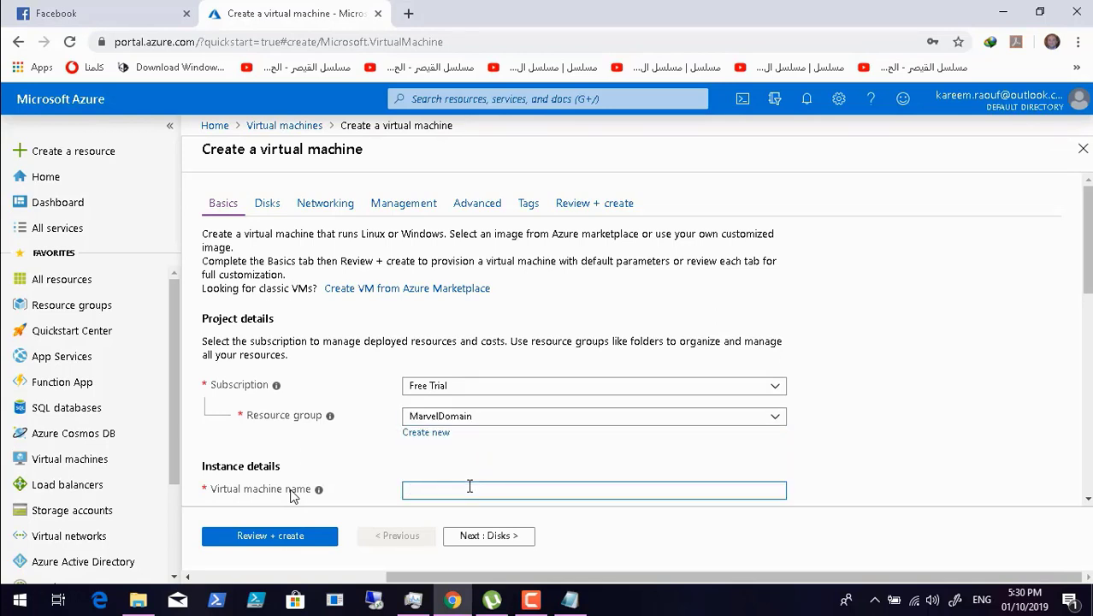
type("DCM")
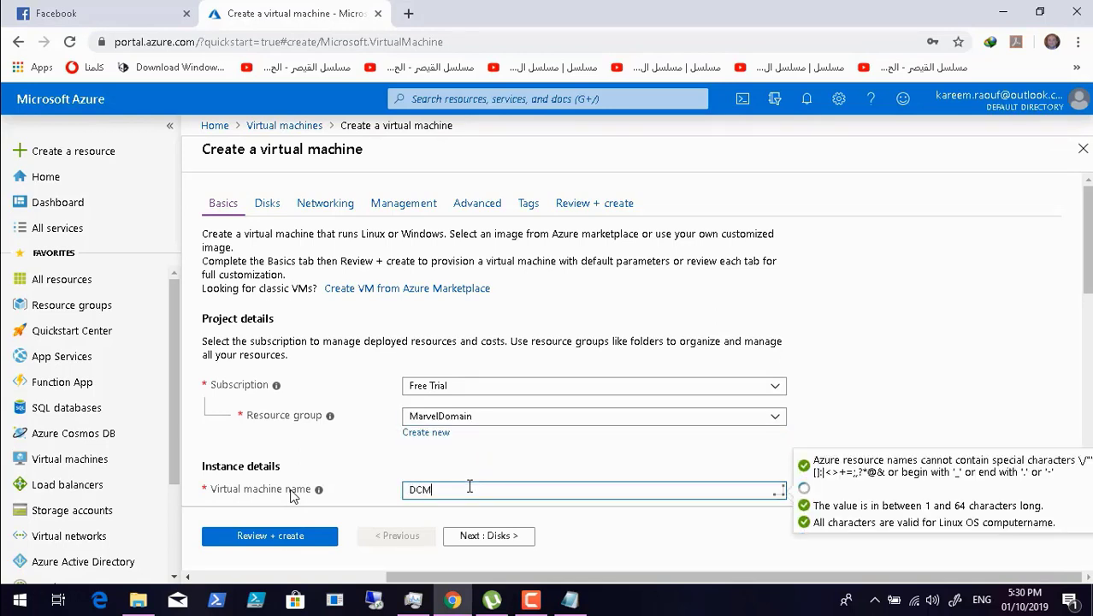
type("ARVE")
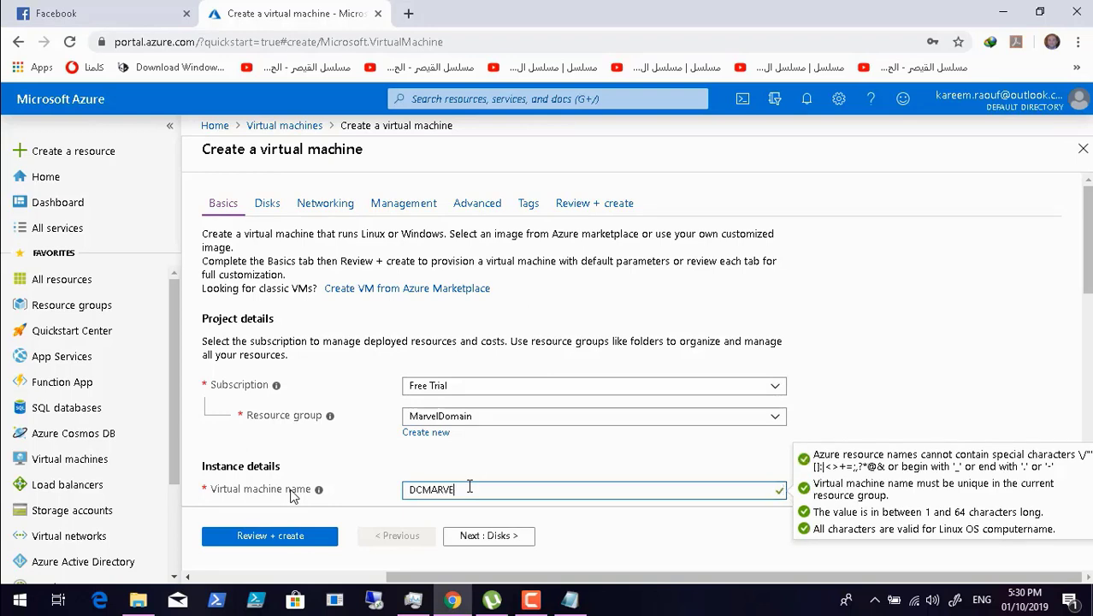
type("L01")
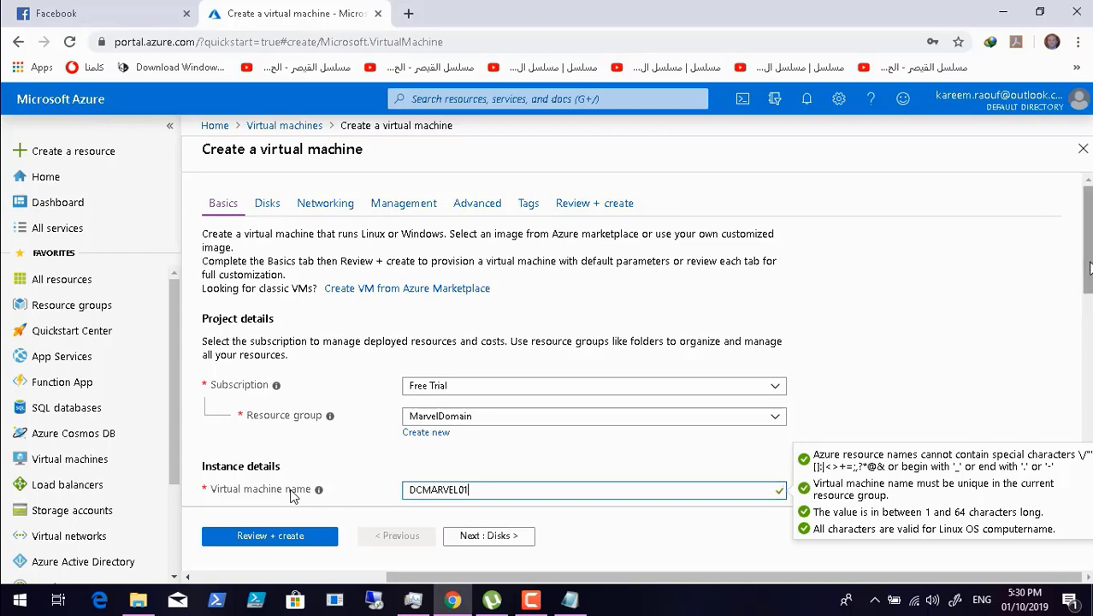
- Set the VM's region to (US) East US and review the availability options
scroll(1089, 331, "down", 4)
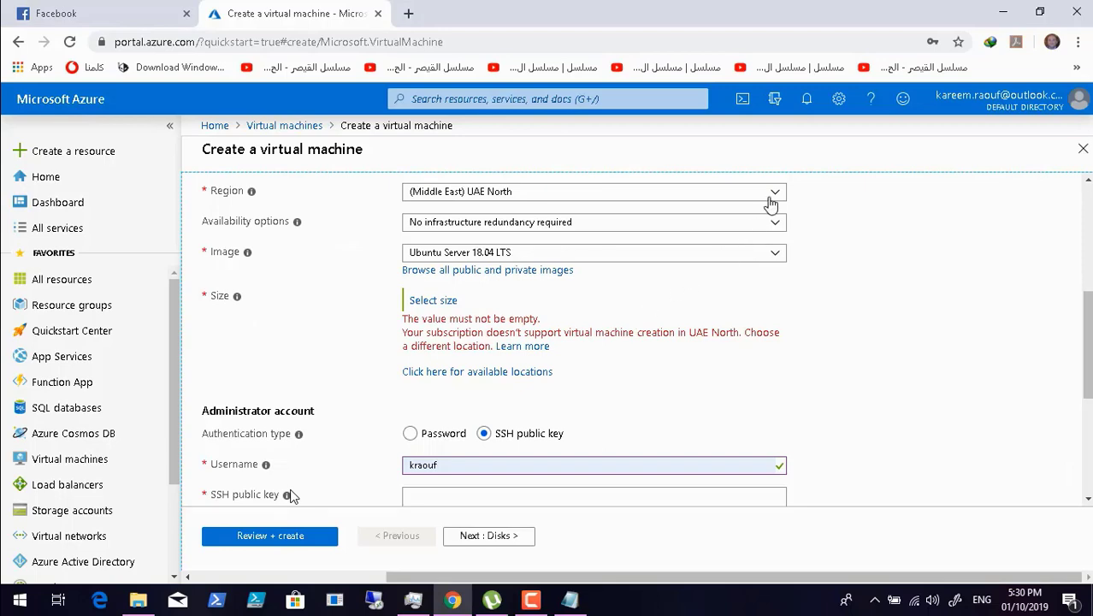
left_click(774, 197)
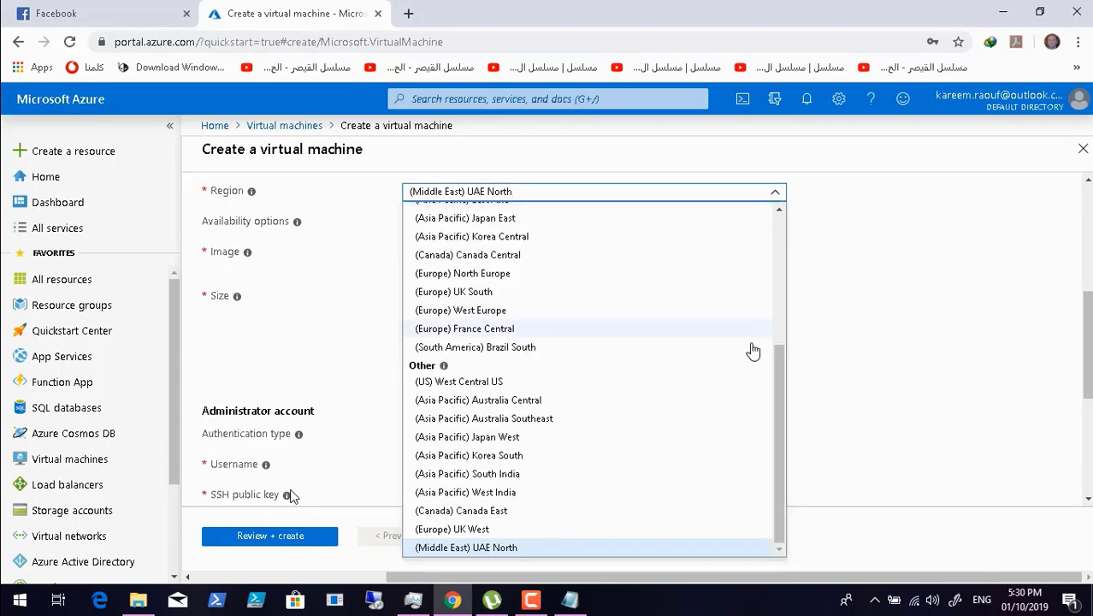
scroll(445, 235, "up", 4)
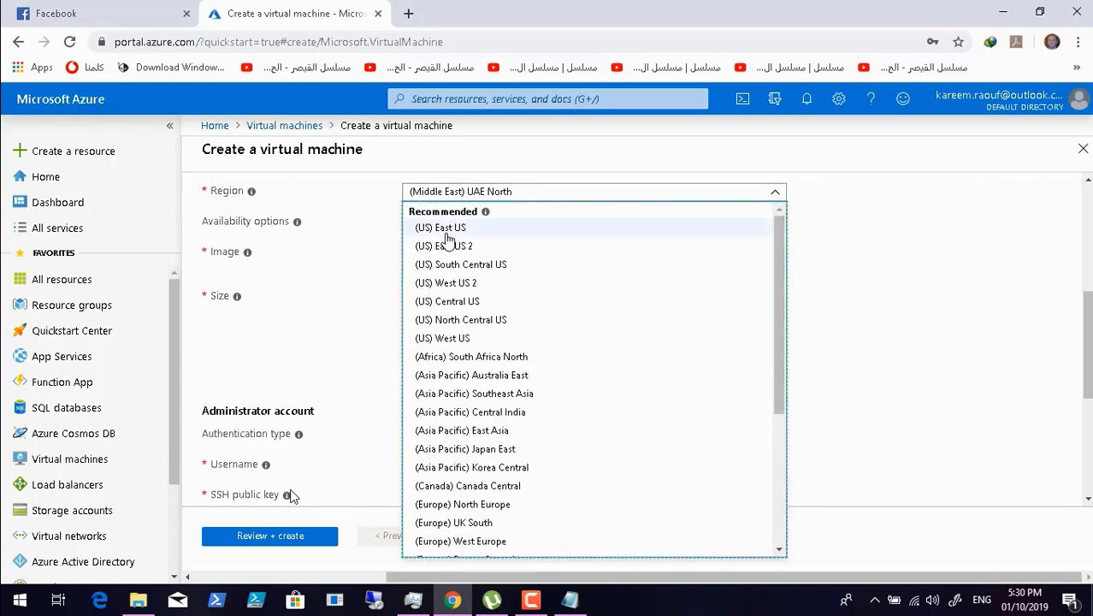
left_click(444, 229)
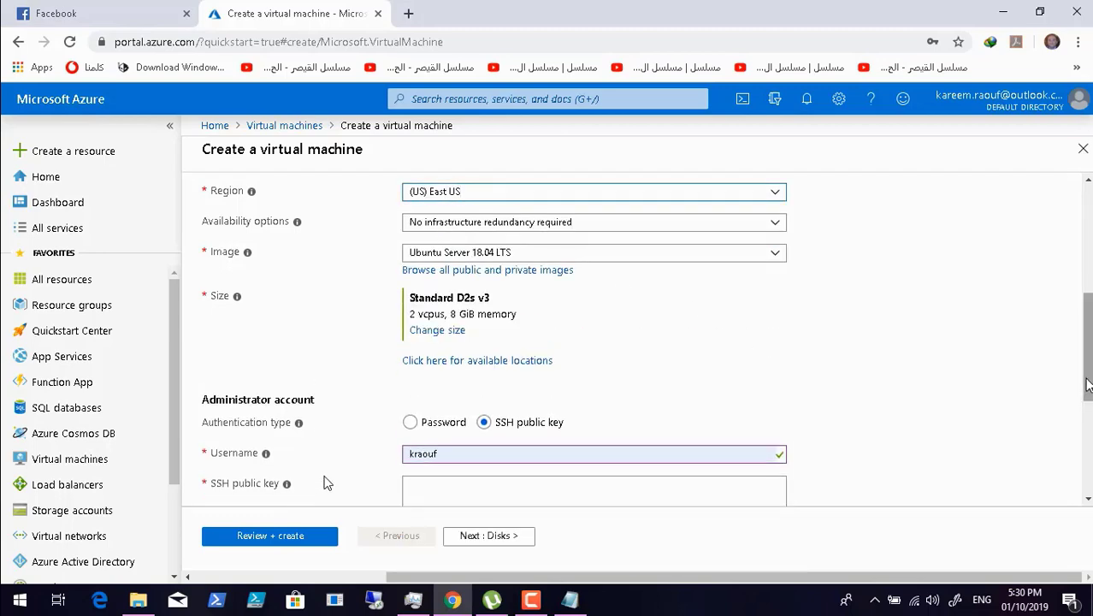
left_click_drag(1087, 385, 1087, 250)
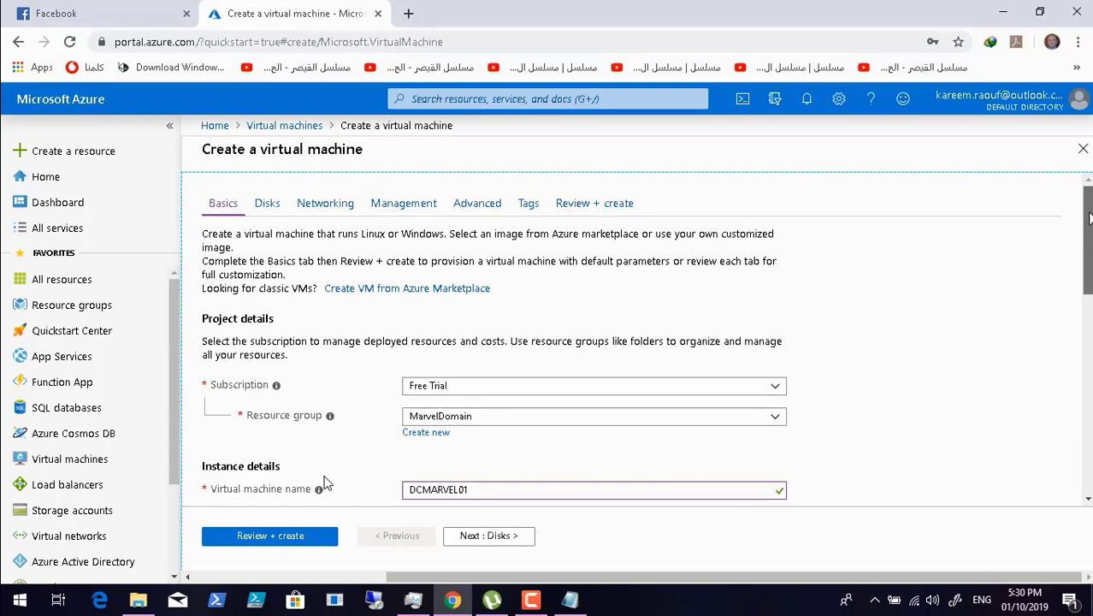
scroll(325, 483, "down", 5)
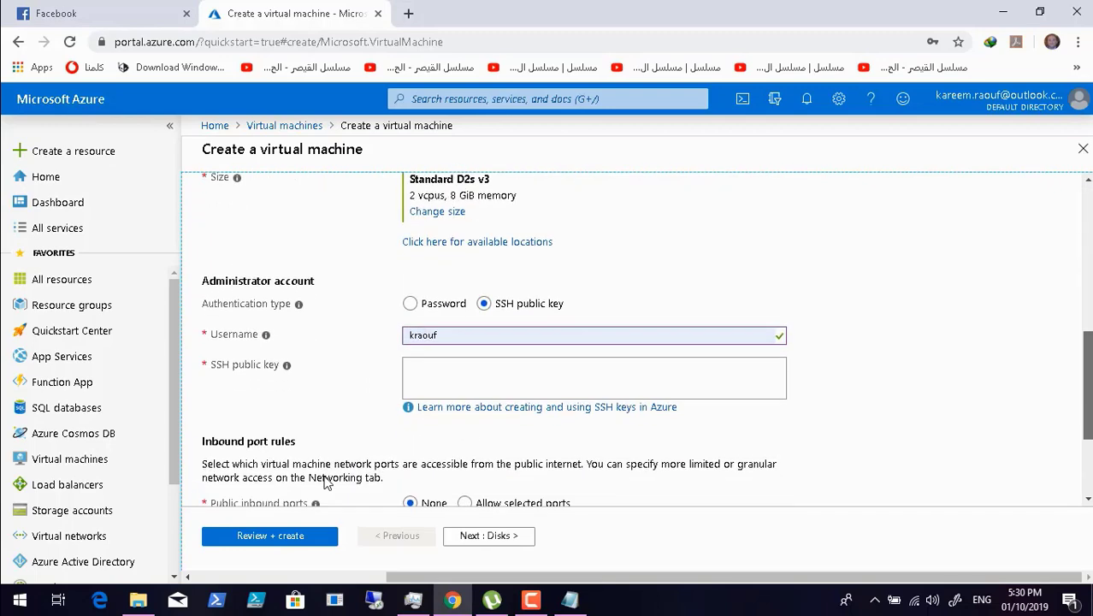
scroll(325, 483, "up", 1)
scroll(325, 483, "up", 3)
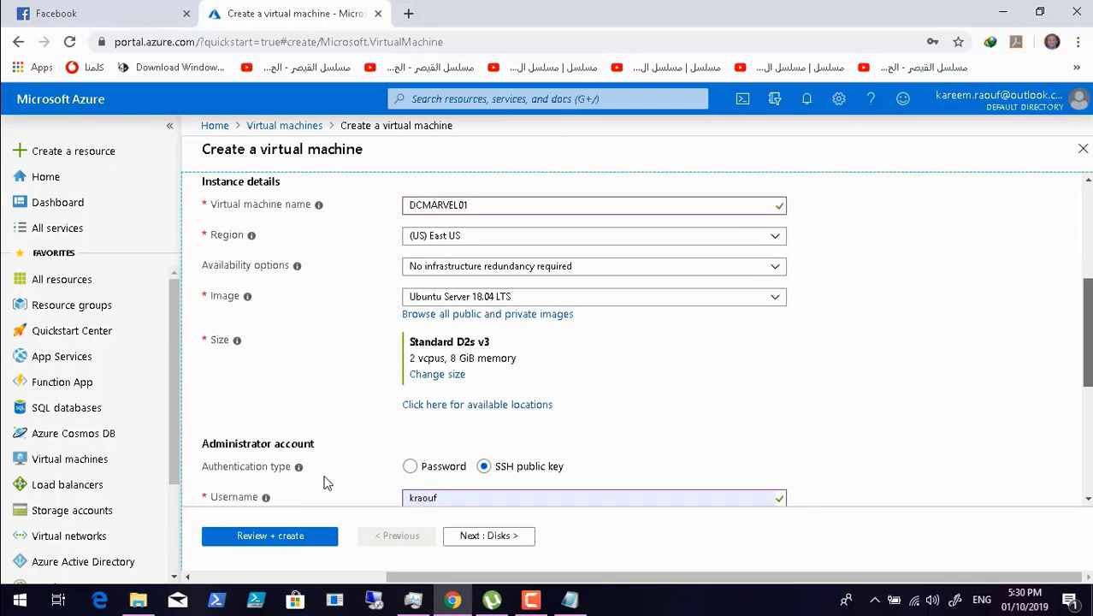
left_click(775, 285)
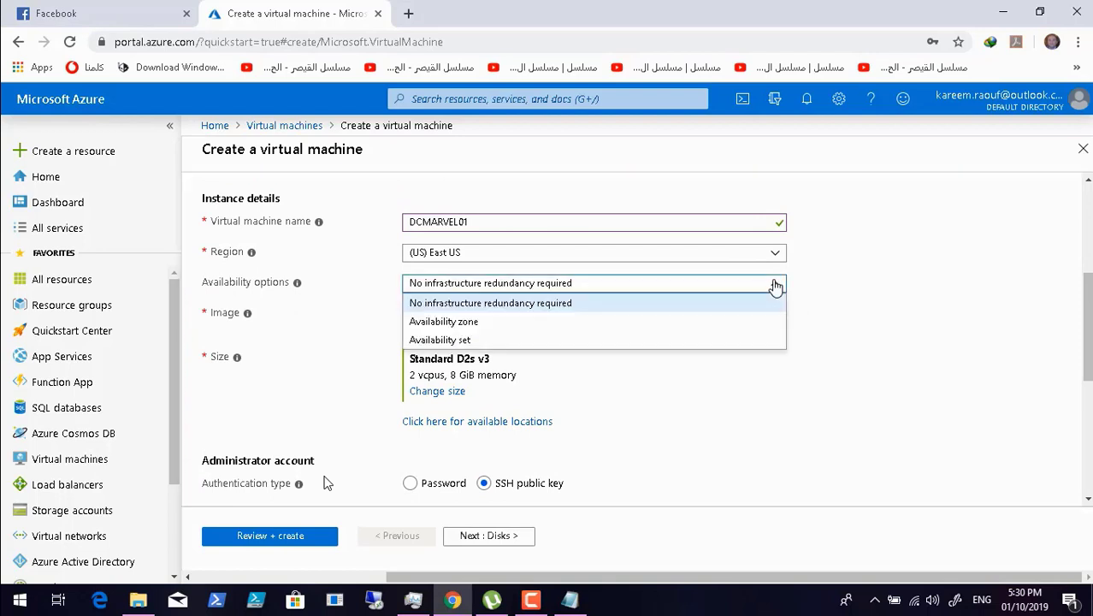
left_click(775, 285)
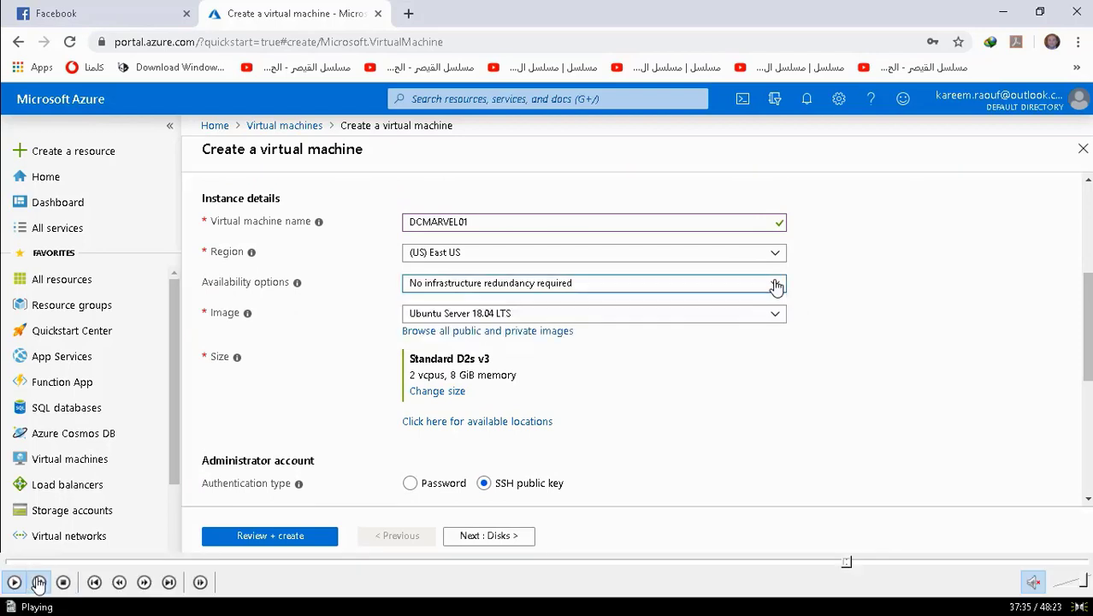
mouse_move(366, 593)
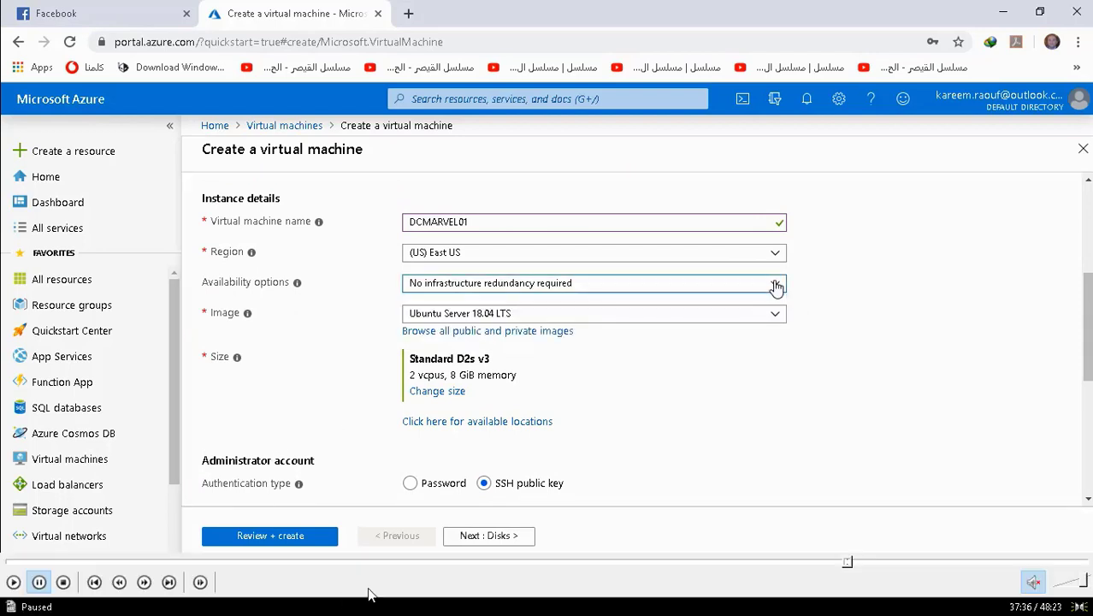
left_click(844, 565)
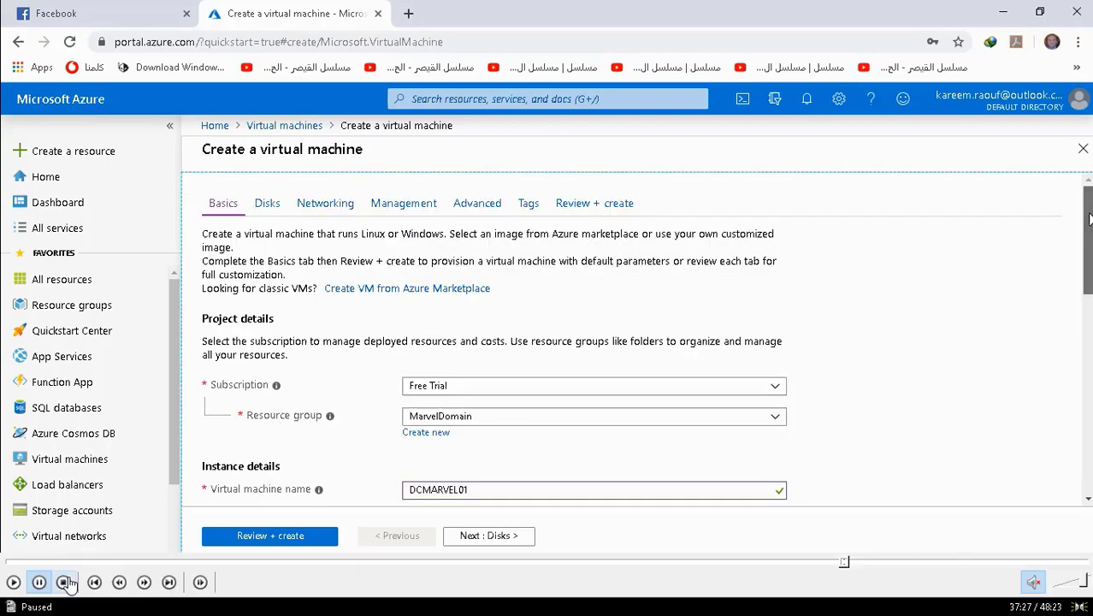
left_click(14, 583)
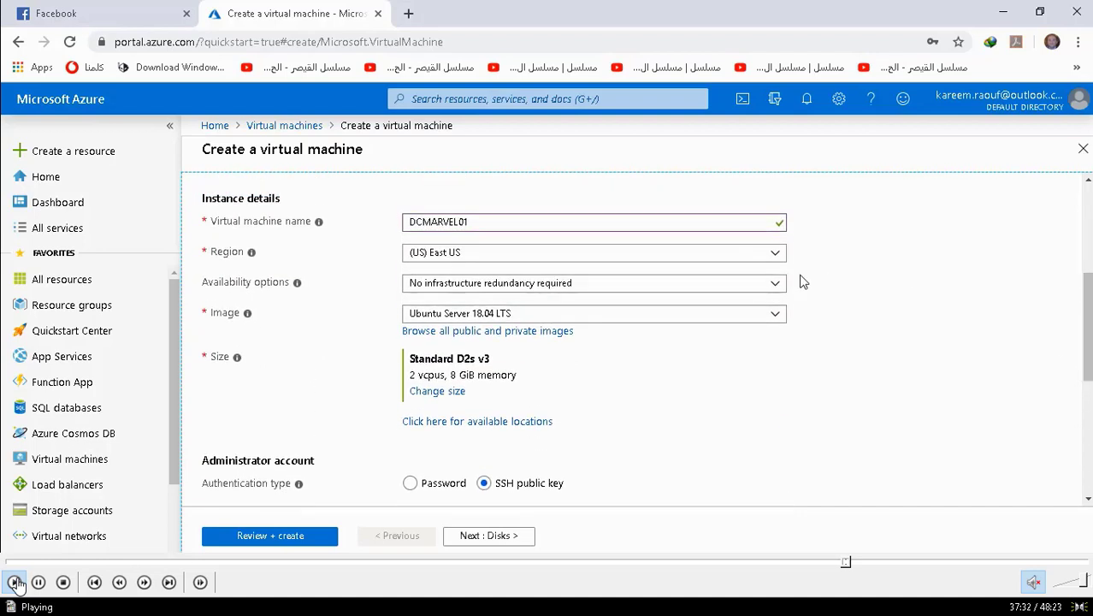
left_click(40, 583)
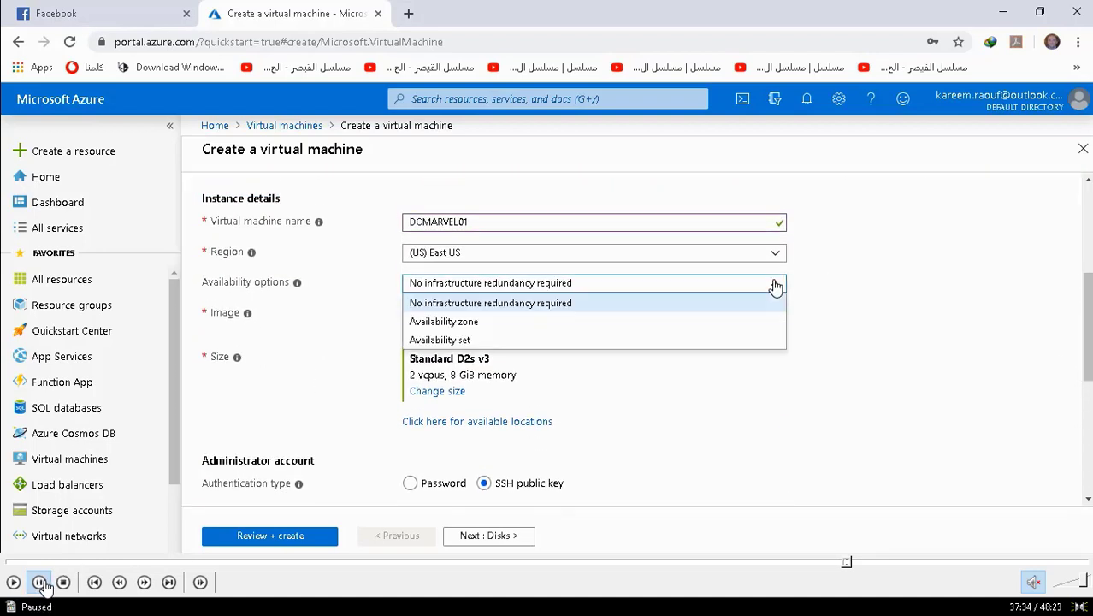
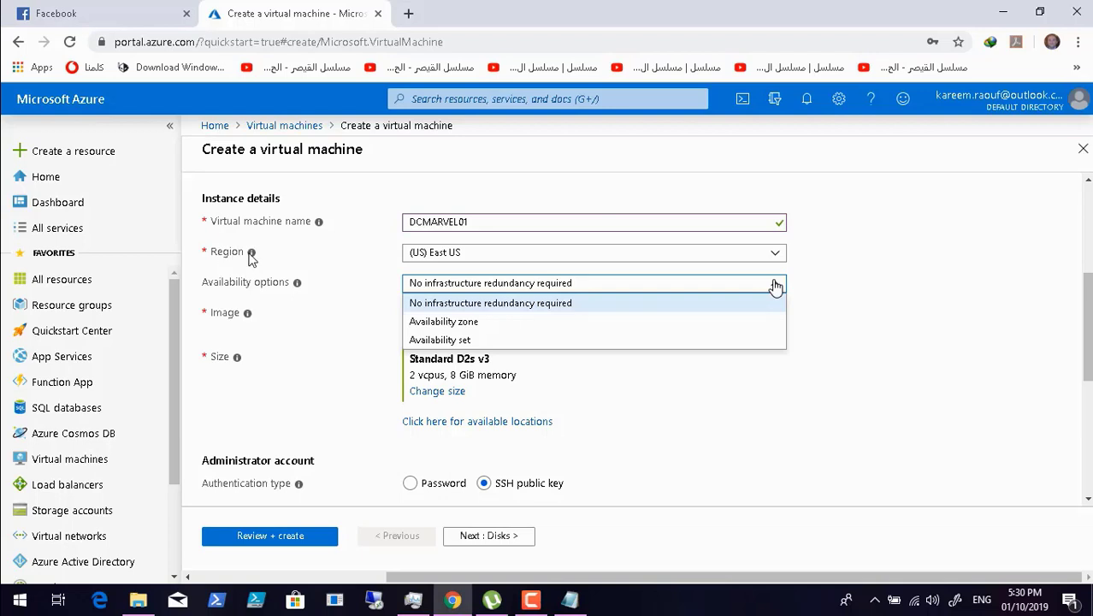
- Keep no infrastructure redundancy and choose the Windows Server 2019 Datacenter image
mouse_move(216, 590)
left_click(774, 285)
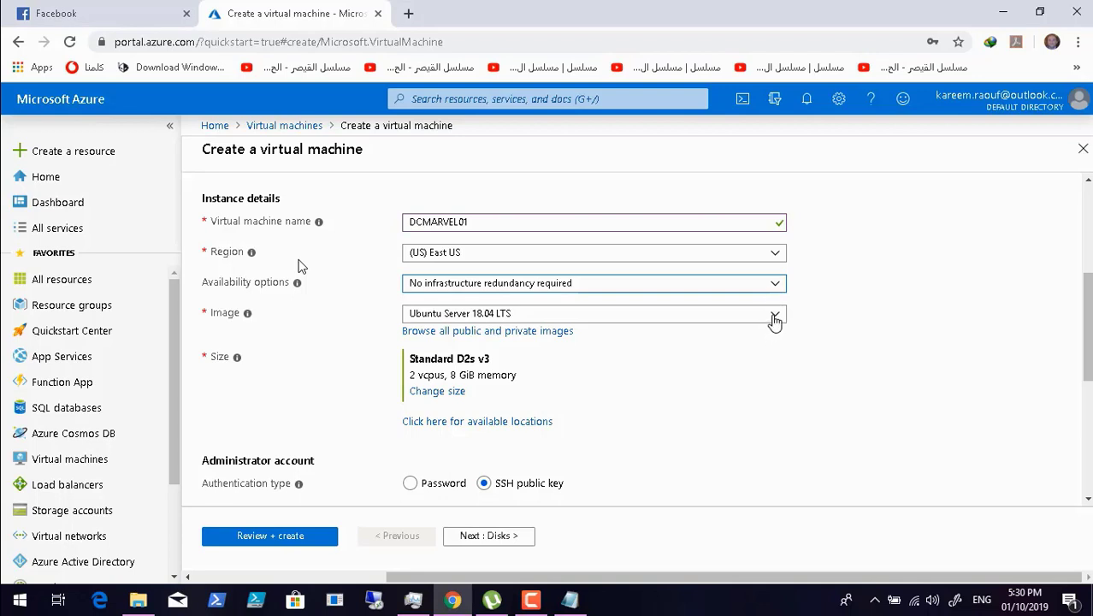
mouse_move(297, 286)
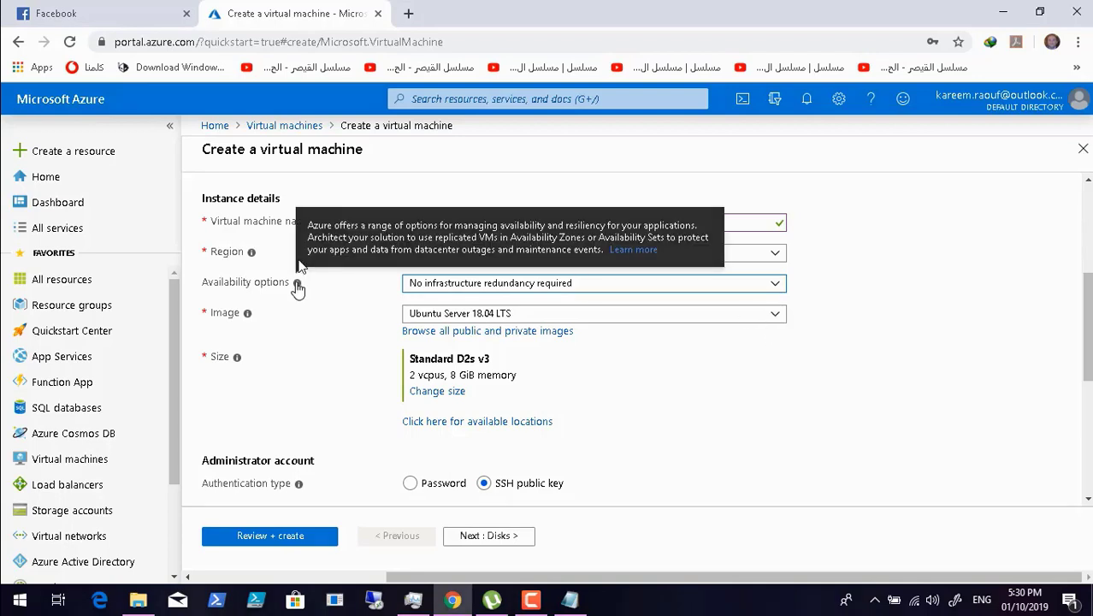
left_click(774, 317)
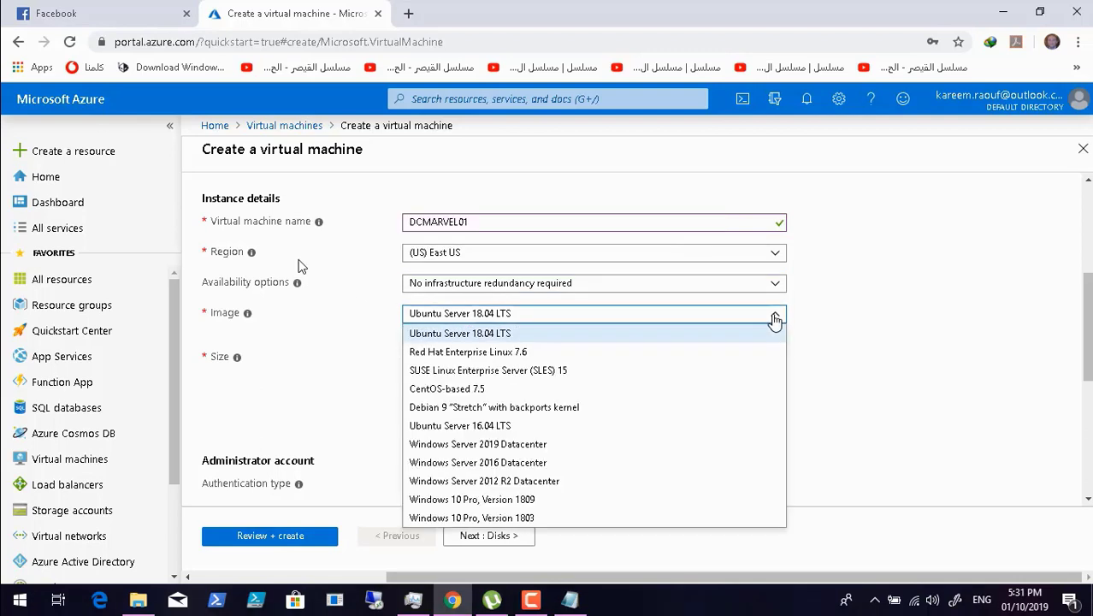
left_click(531, 444)
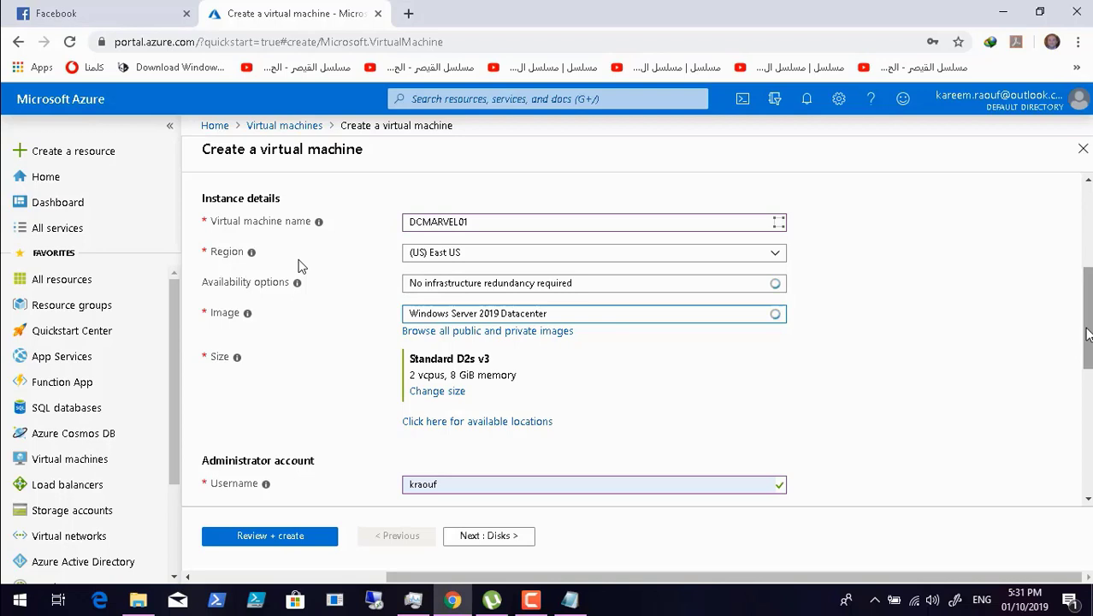
- Fill in the Confirm password field with the saved admin password
left_click_drag(1087, 330, 1088, 392)
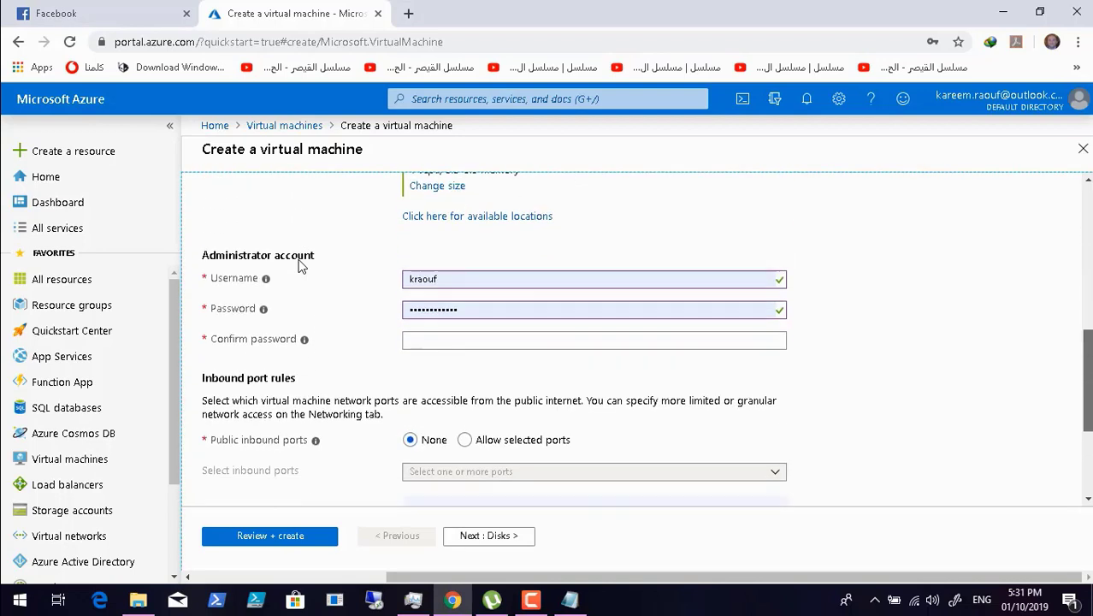
left_click(695, 339)
left_click(521, 378)
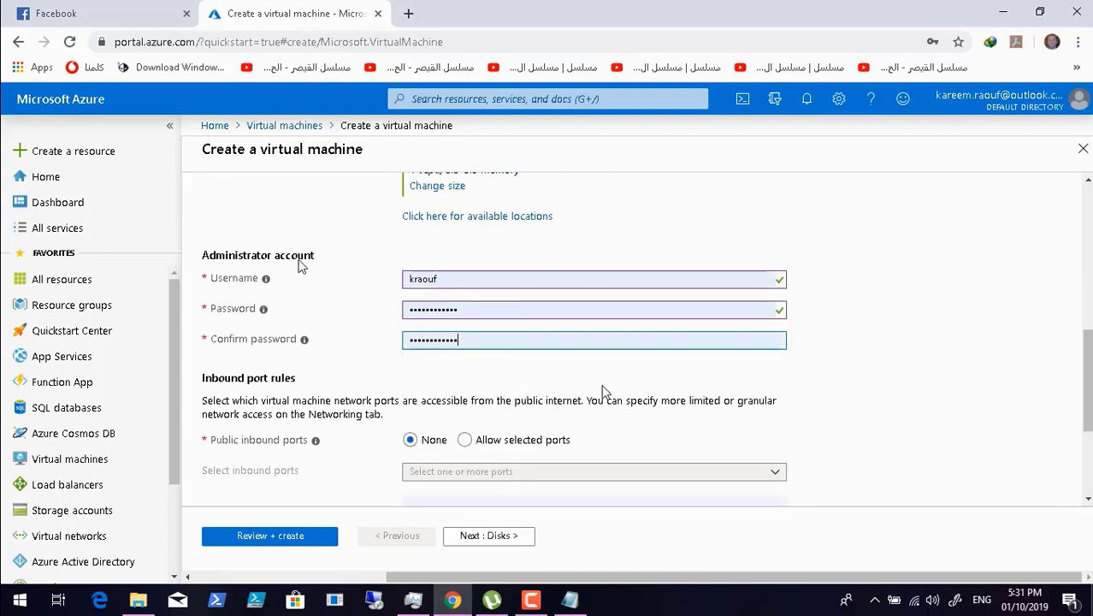
- Allow selected inbound ports and enable RDP (3389)
scroll(1043, 456, "down", 3)
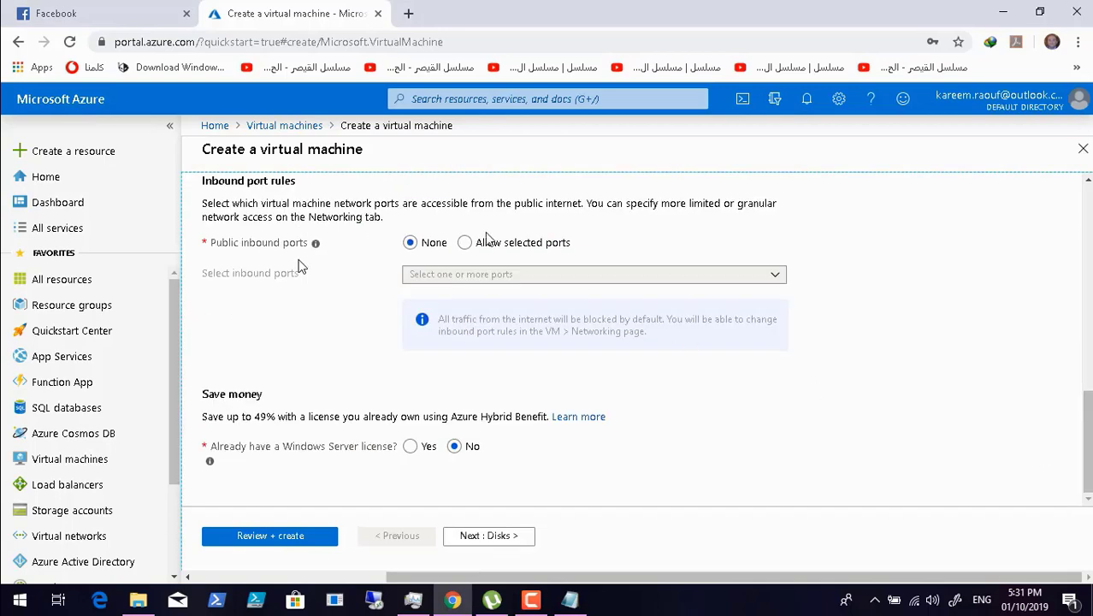
left_click(466, 243)
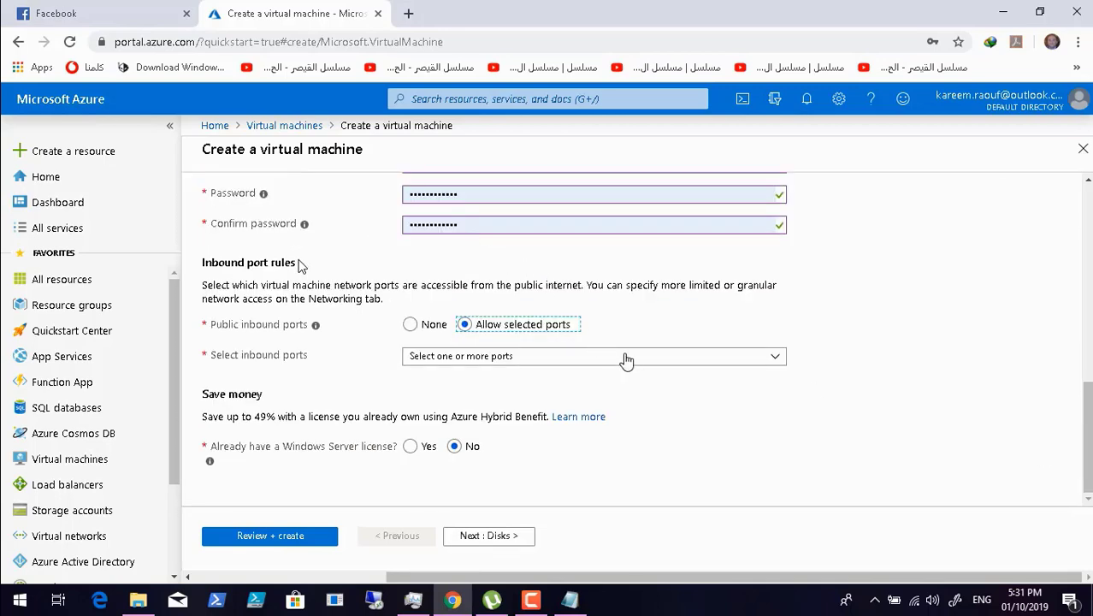
left_click(625, 360)
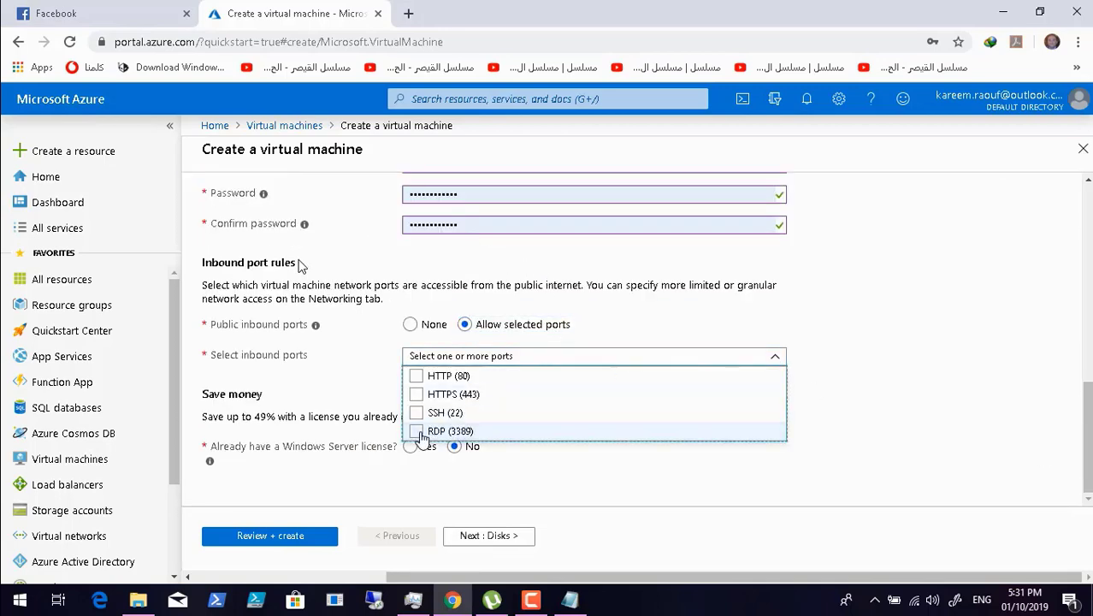
left_click(417, 431)
scroll(986, 440, "down", 1)
left_click_drag(1087, 480, 1084, 486)
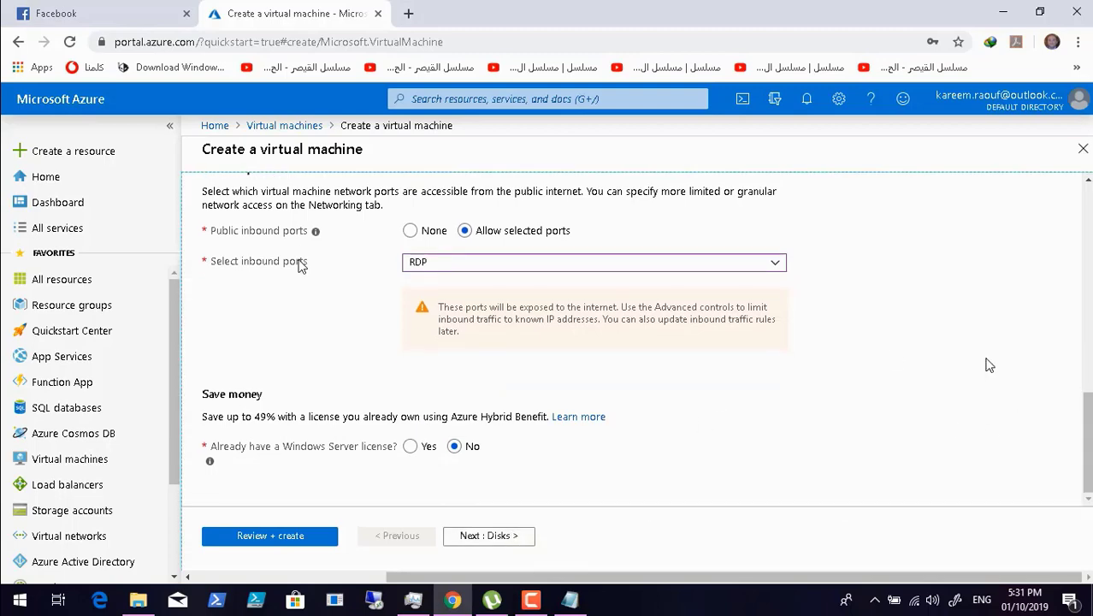
scroll(299, 265, "up", 5)
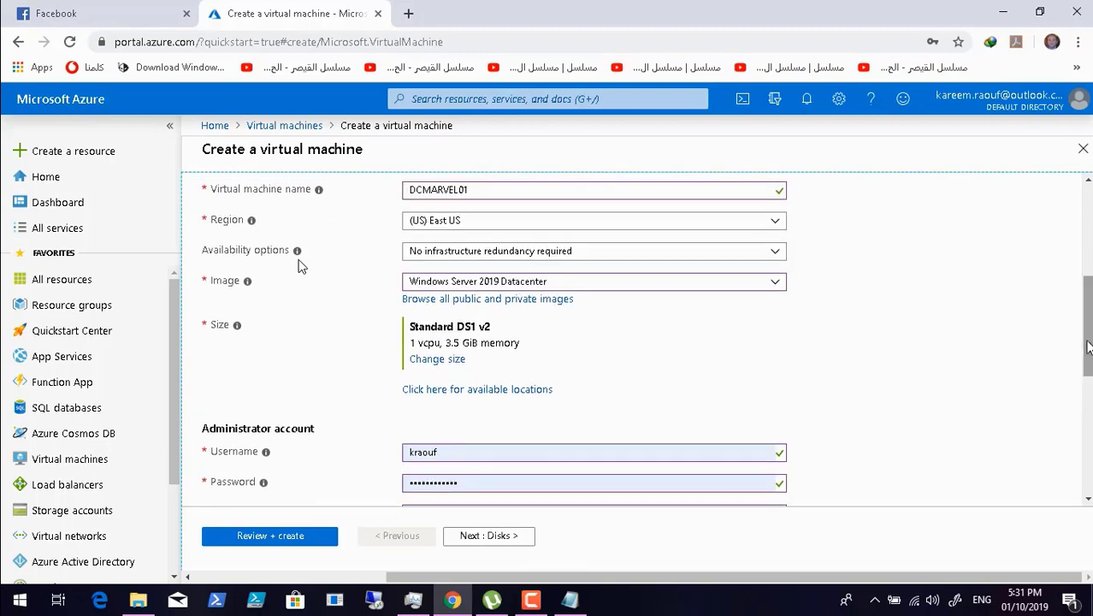
- Change the VM size to Standard B1s with 1 vcpu and 1 GiB memory
left_click(460, 363)
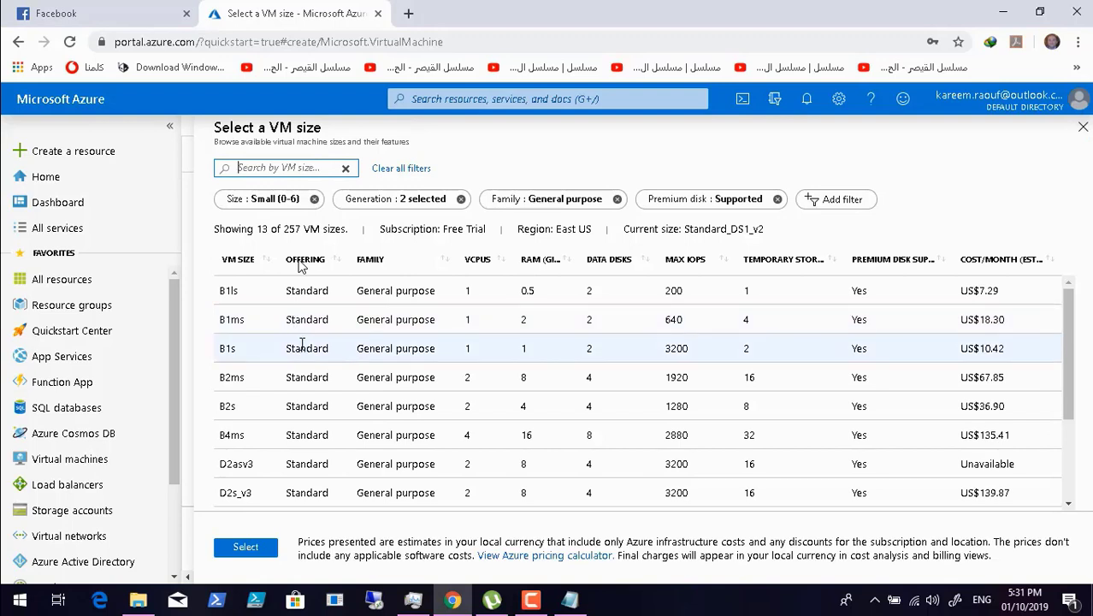
left_click(295, 348)
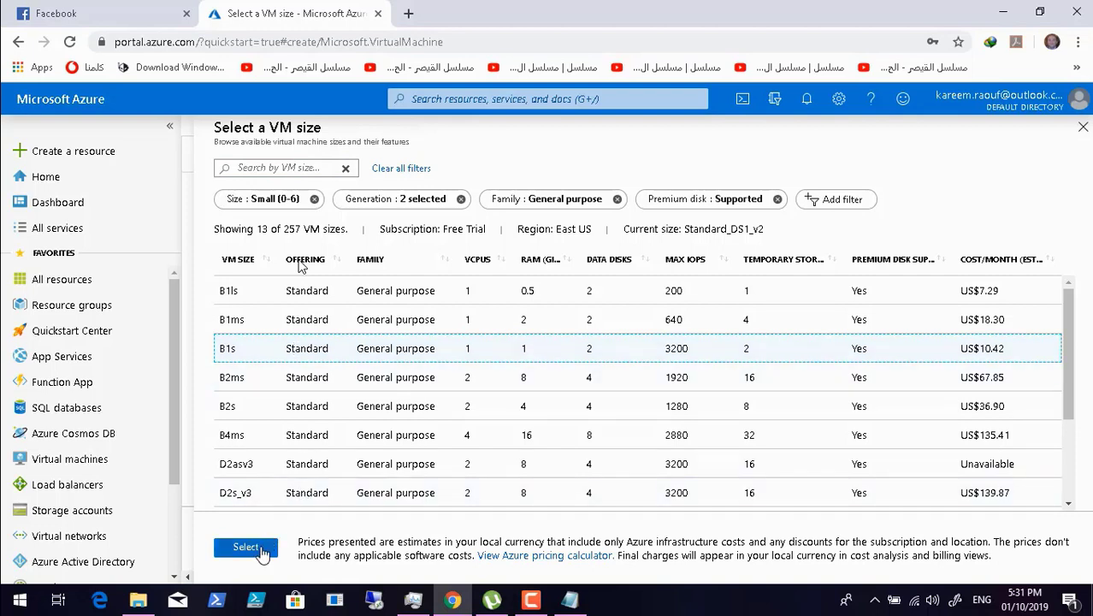
left_click(248, 547)
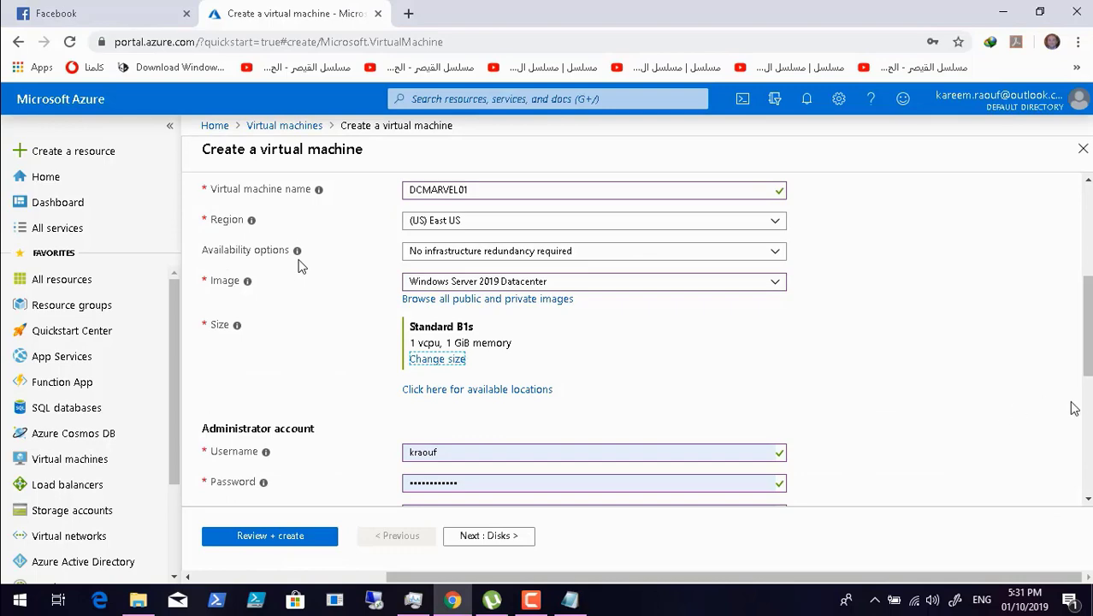
- On the Disks step, confirm managed disks are used, then continue to Networking
left_click_drag(1087, 369, 1089, 475)
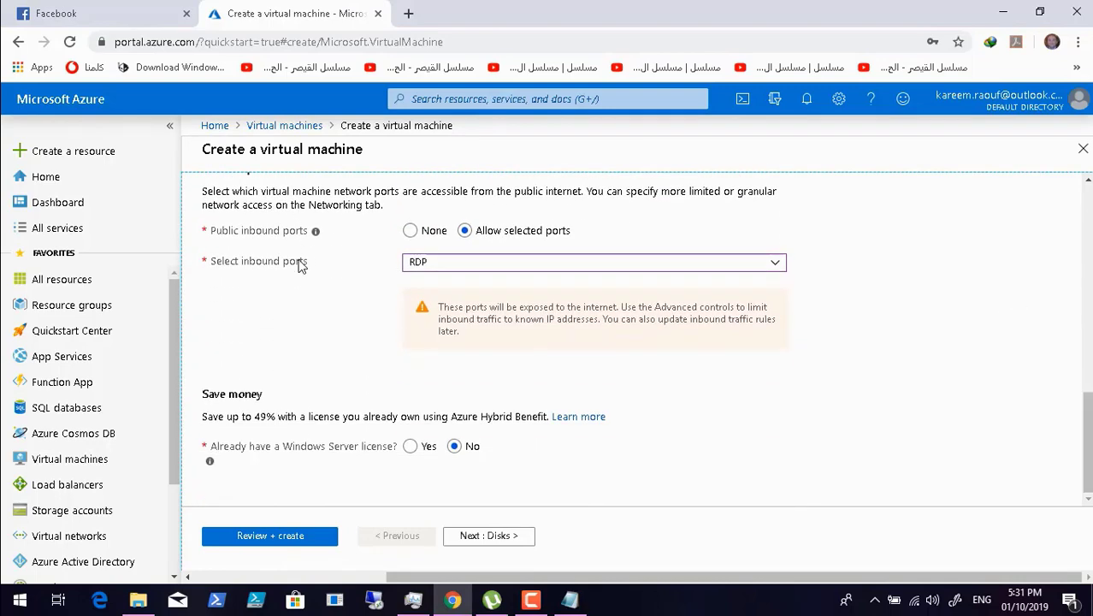
left_click(517, 540)
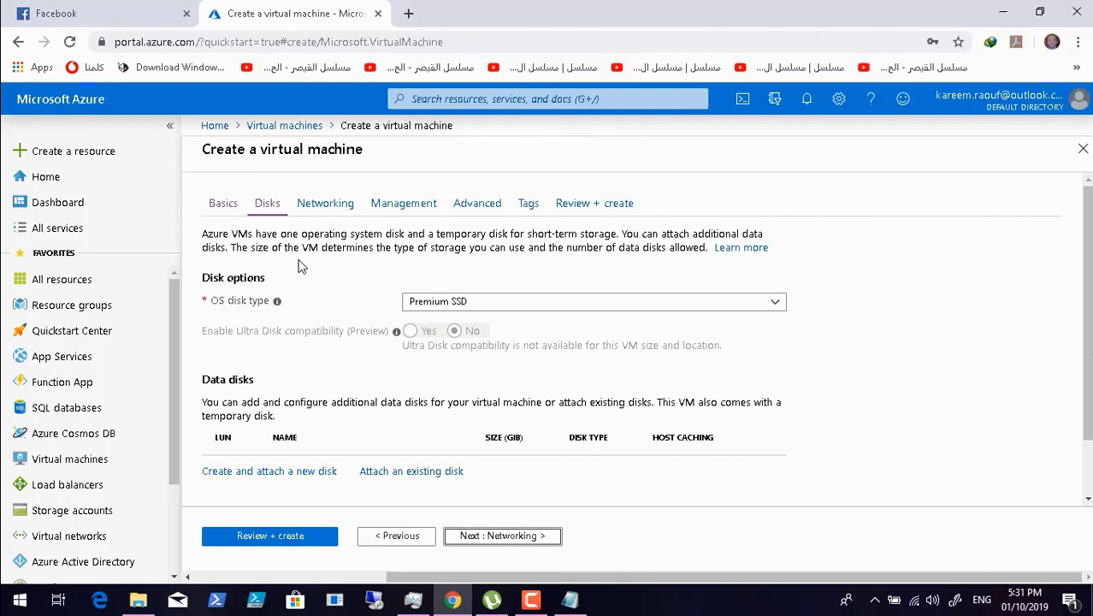
left_click_drag(1087, 364, 1088, 408)
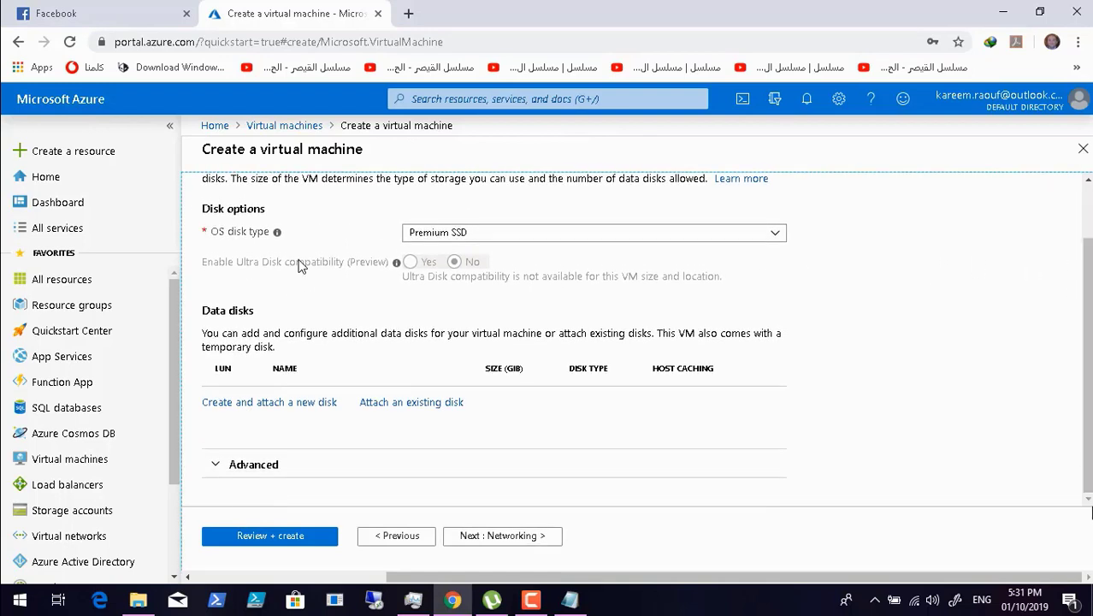
left_click(380, 468)
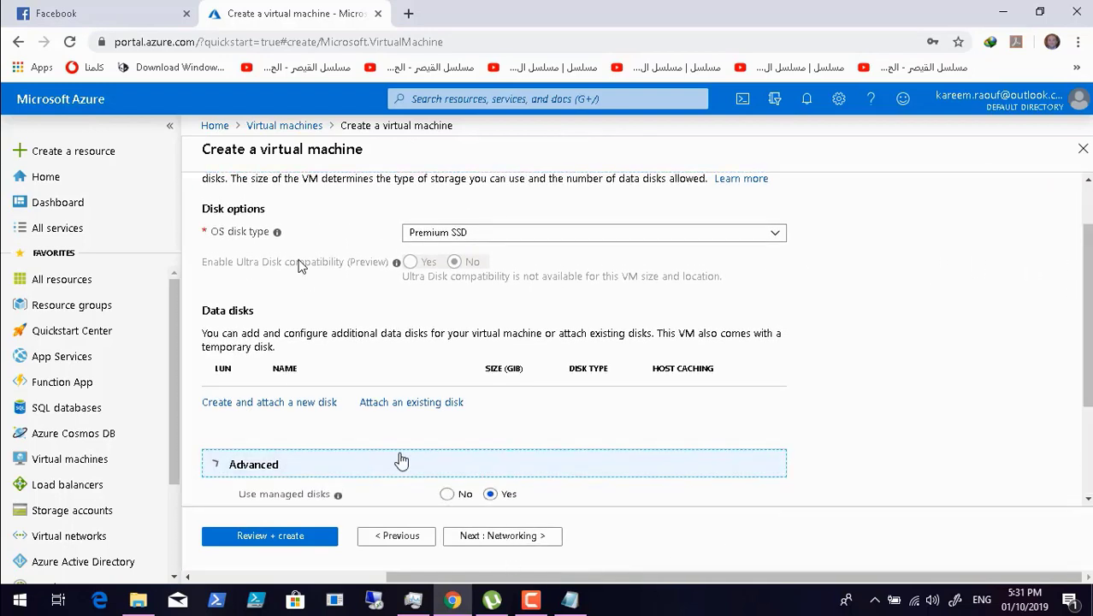
scroll(1088, 366, "down", 2)
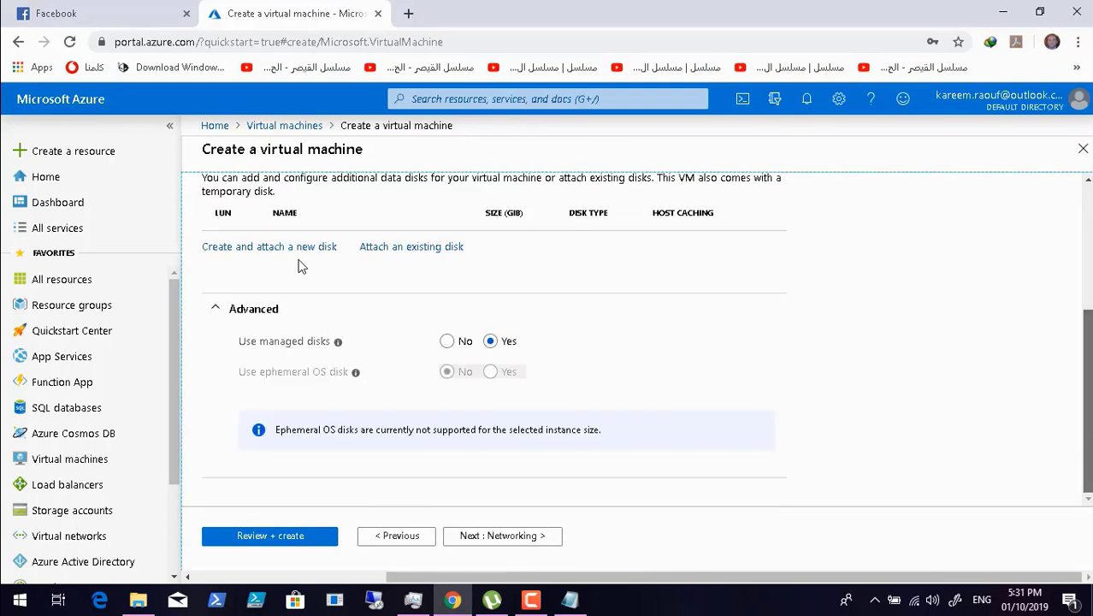
left_click(539, 540)
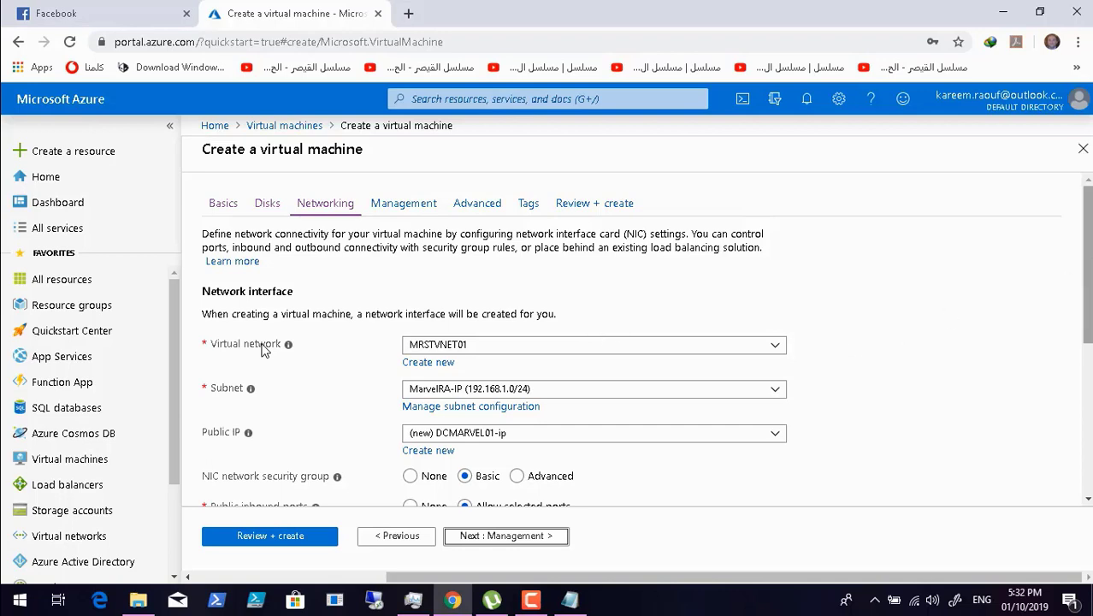
scroll(264, 349, "down", 2)
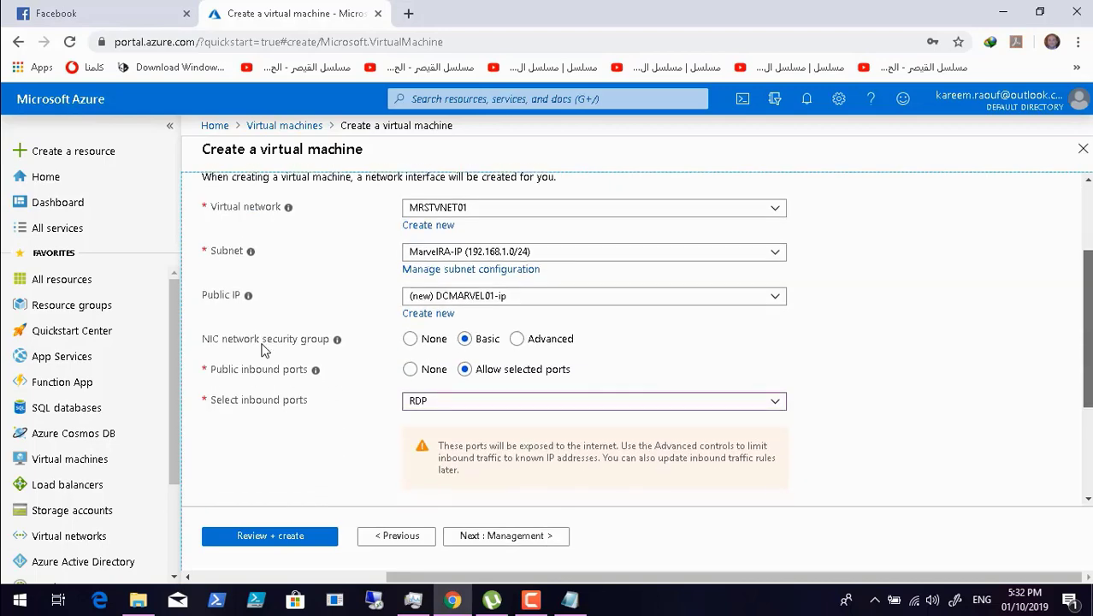
scroll(264, 349, "down", 1)
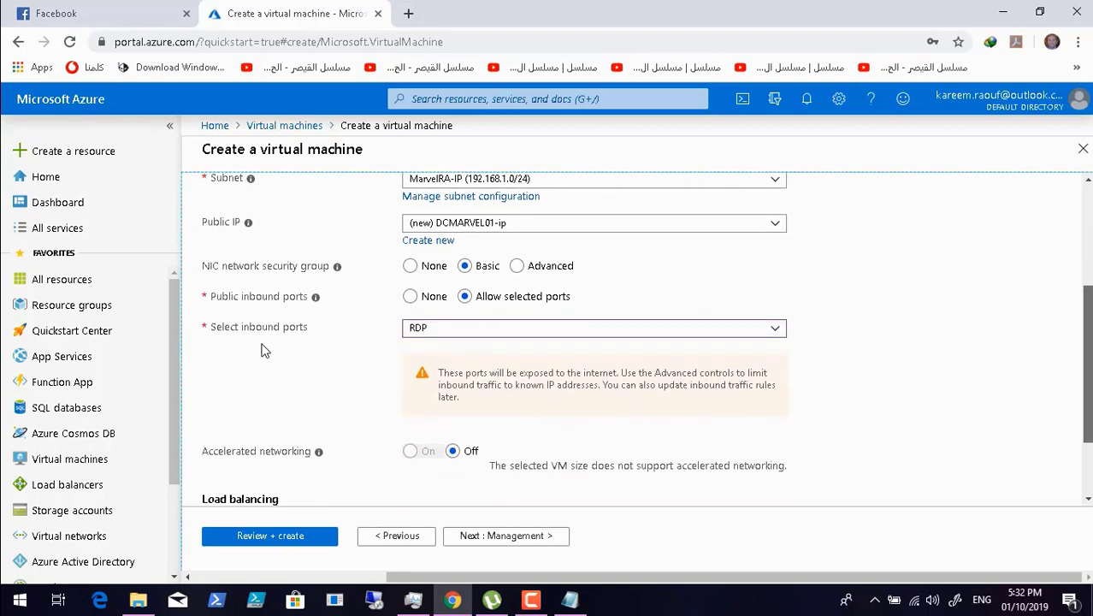
scroll(264, 350, "down", 2)
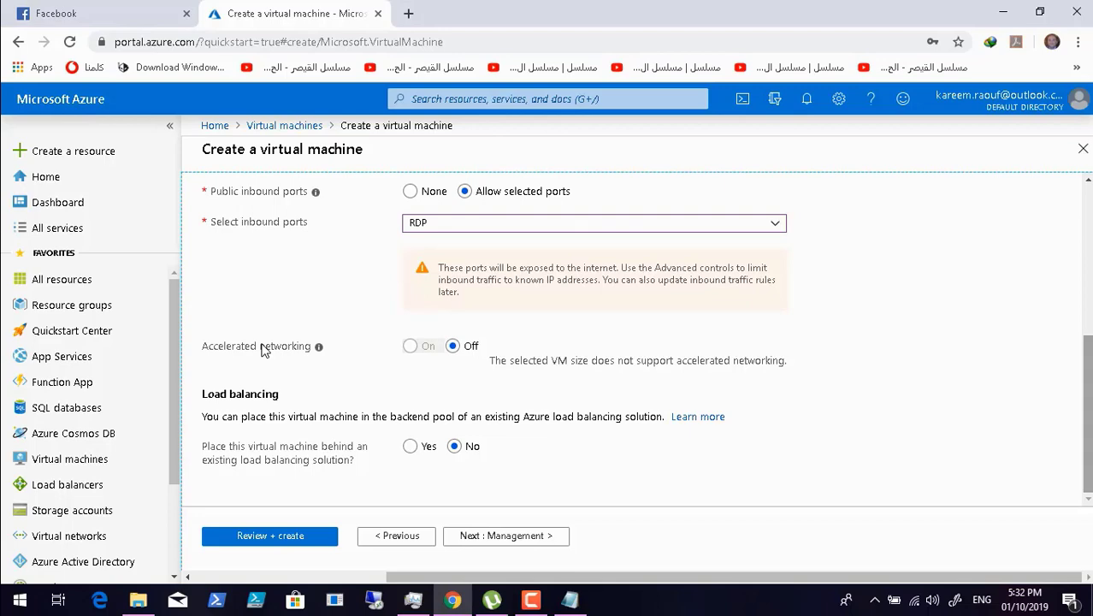
scroll(264, 350, "up", 4)
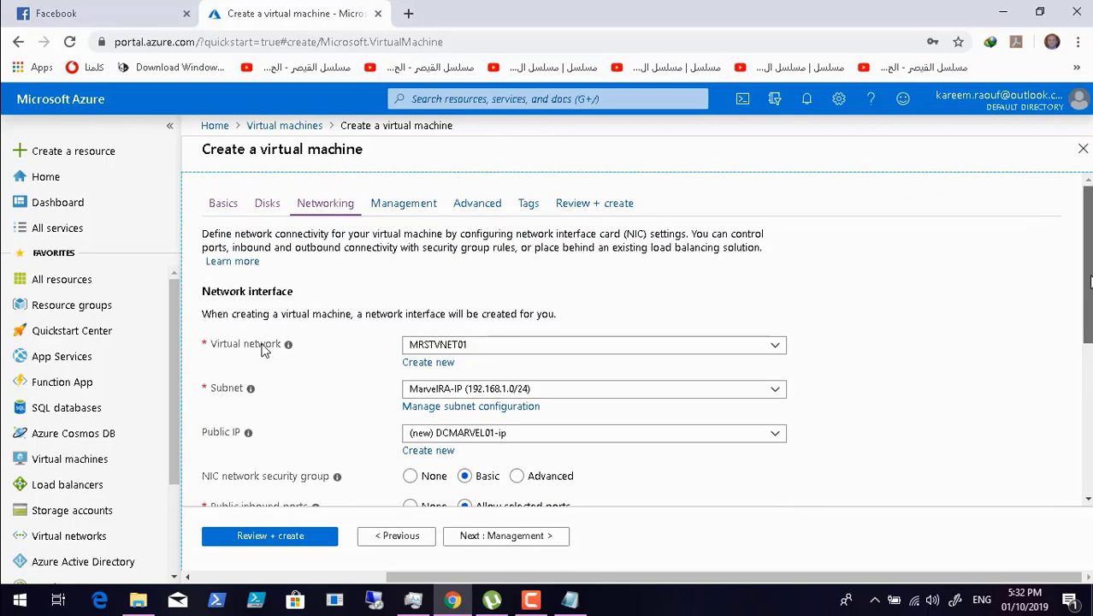
scroll(264, 350, "down", 1)
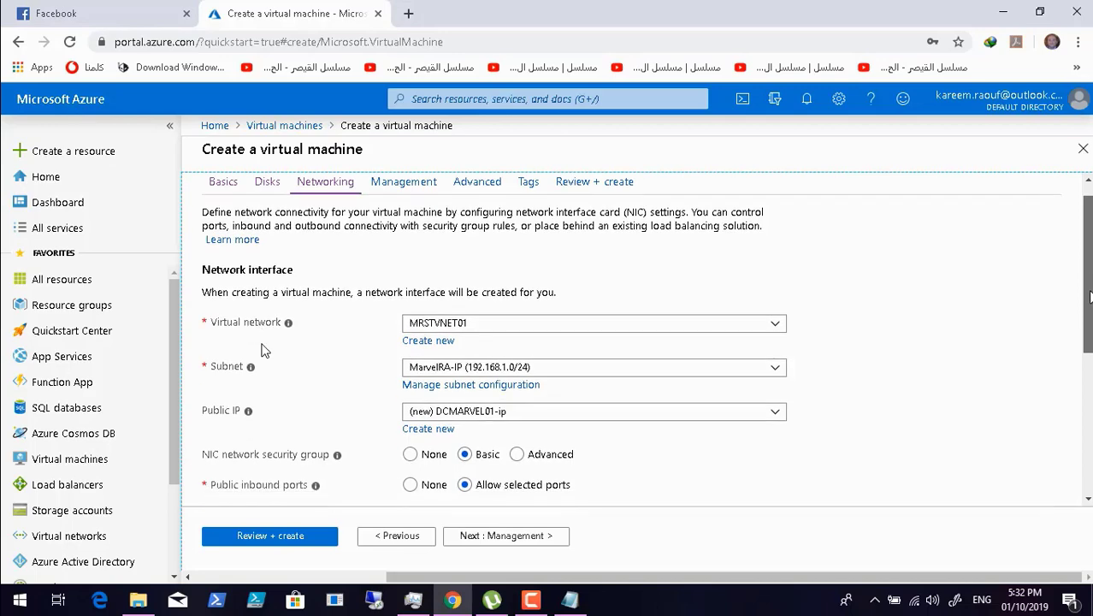
scroll(264, 350, "up", 1)
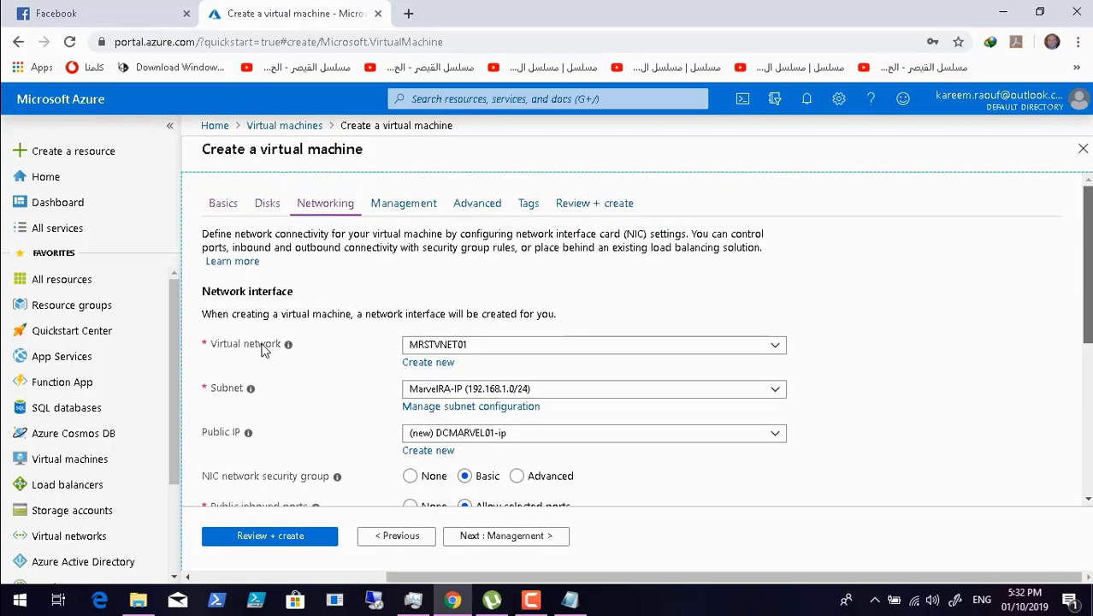
scroll(264, 350, "down", 1)
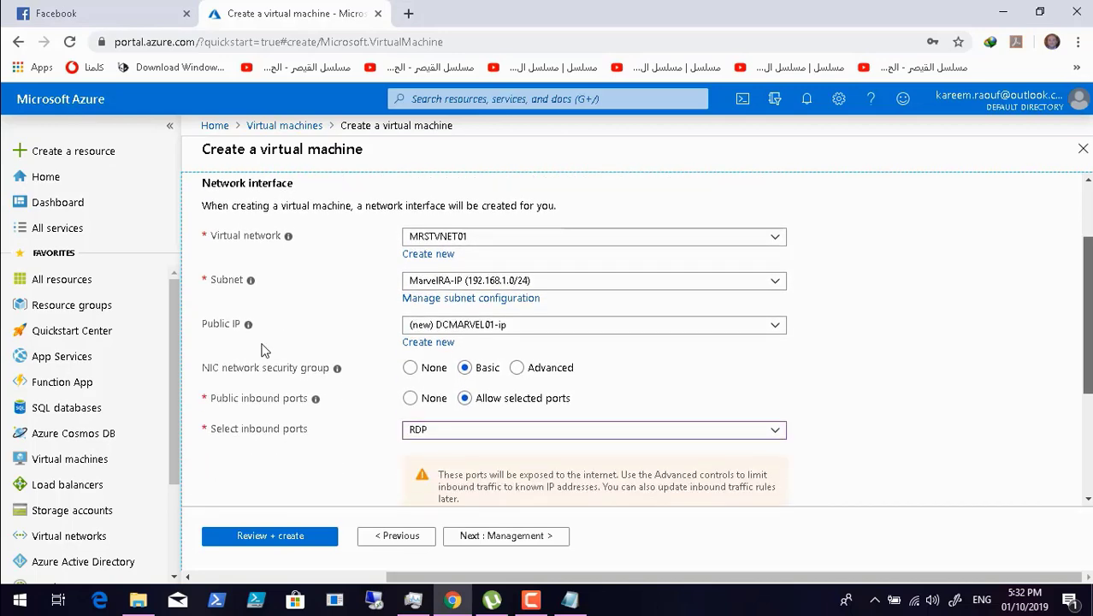
scroll(264, 350, "down", 1)
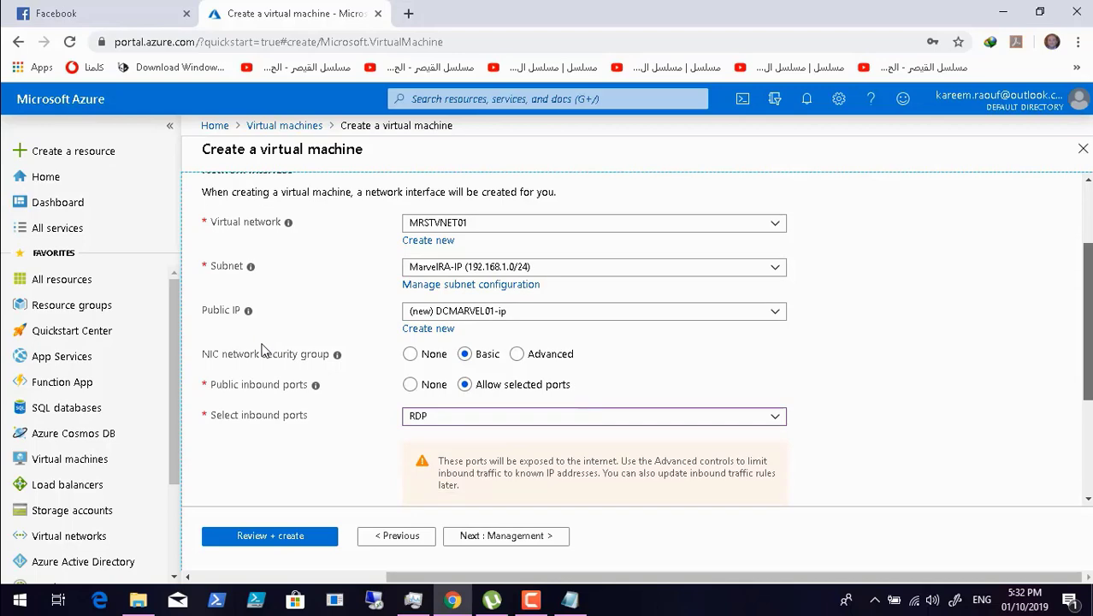
scroll(264, 349, "down", 2)
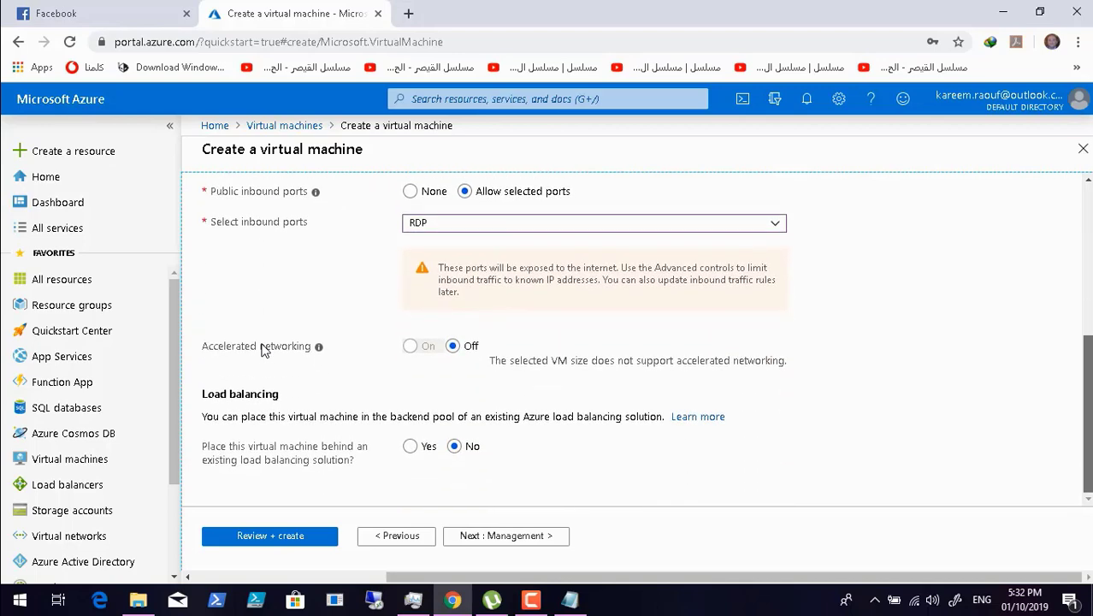
scroll(264, 349, "up", 3)
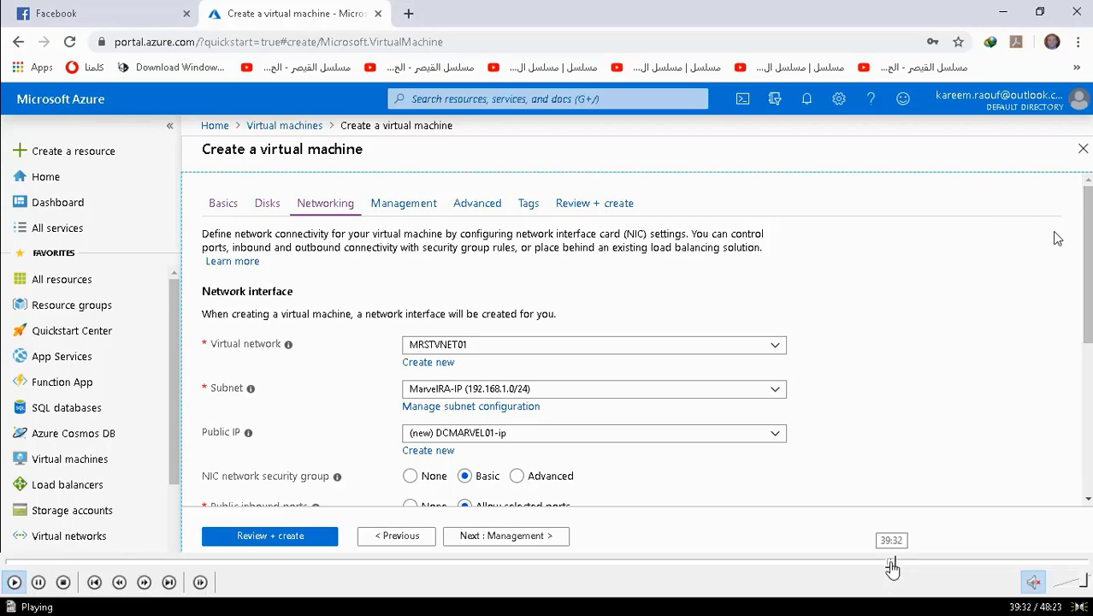
left_click(890, 564)
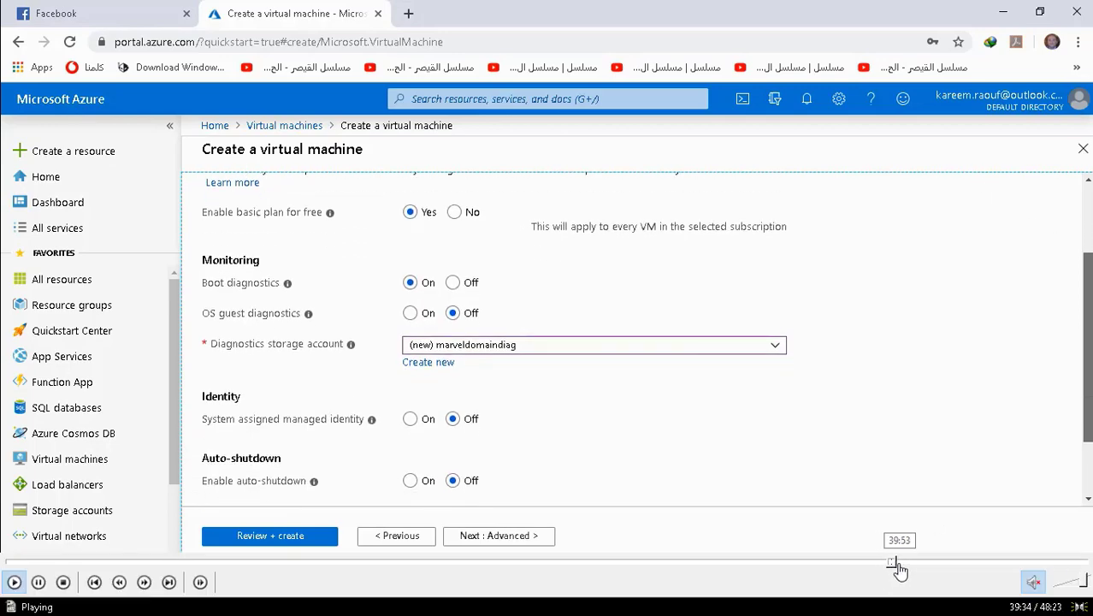
left_click(890, 564)
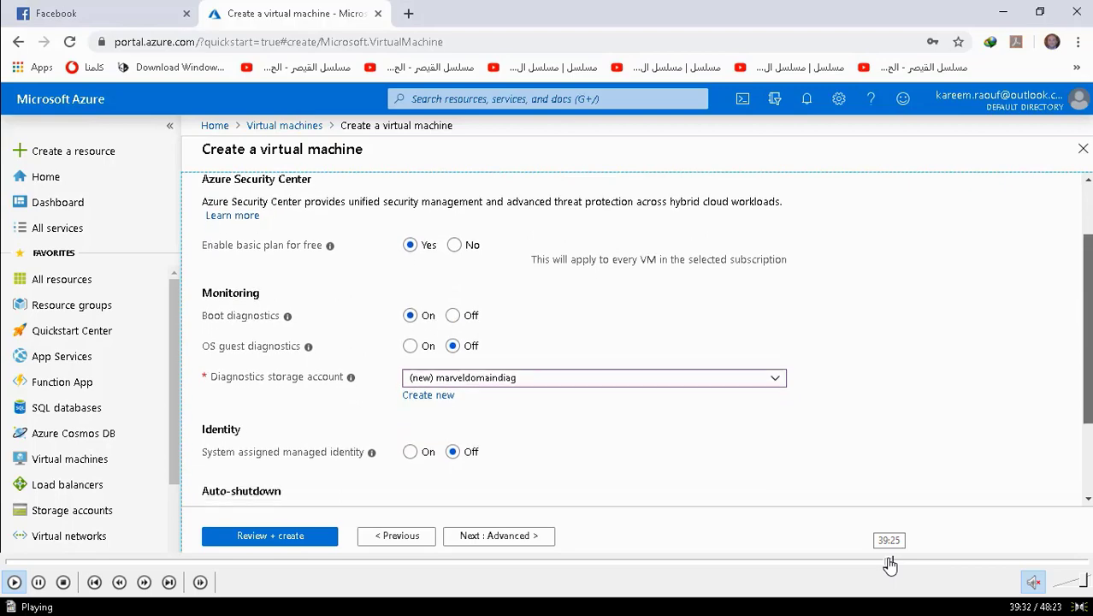
left_click(889, 564)
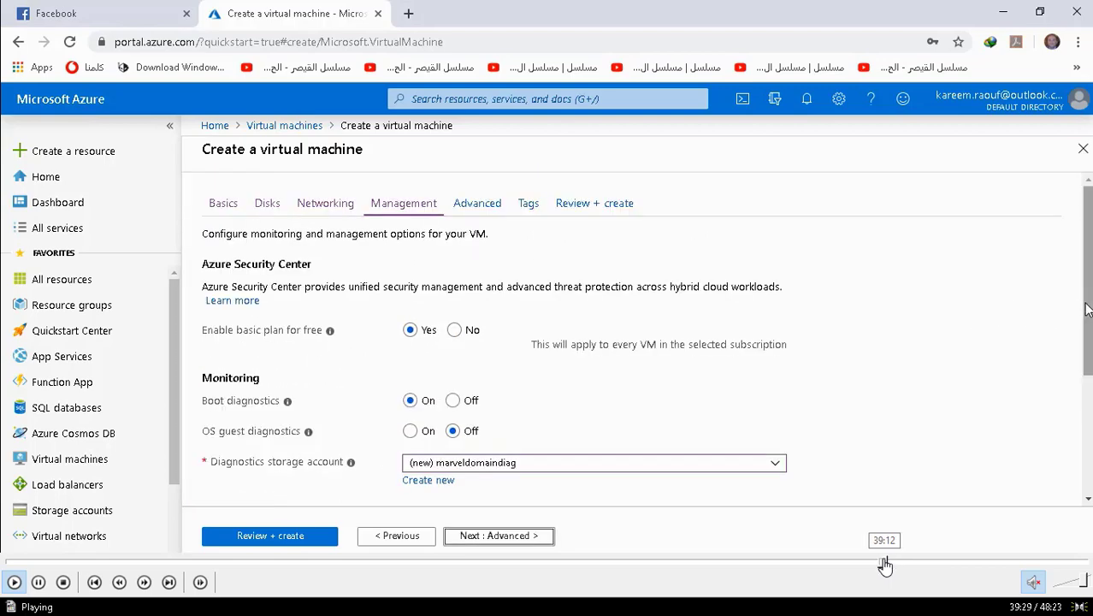
left_click(886, 564)
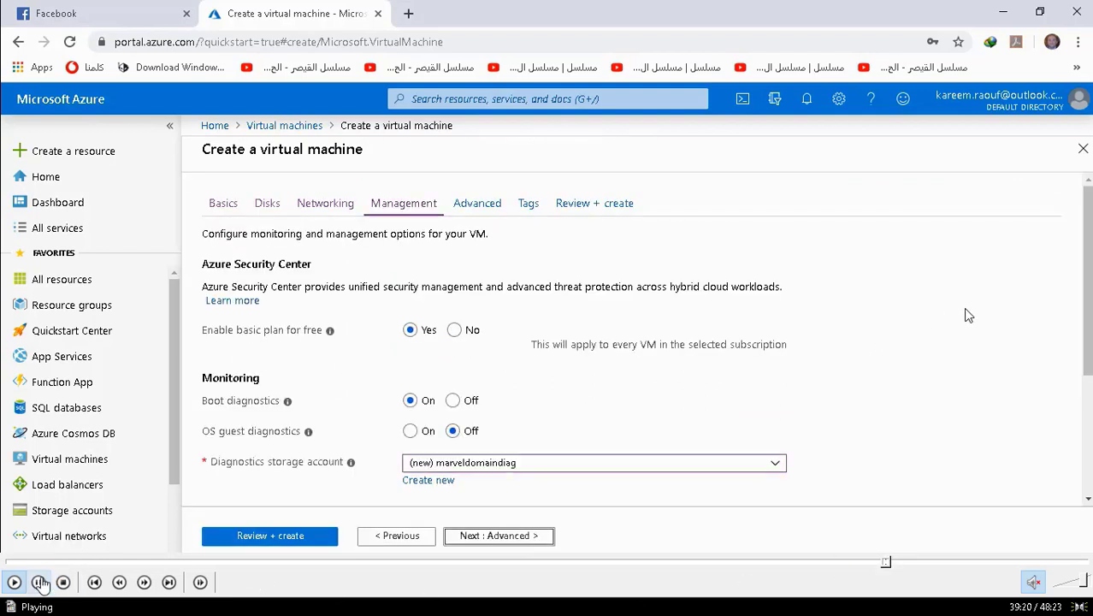
left_click(39, 581)
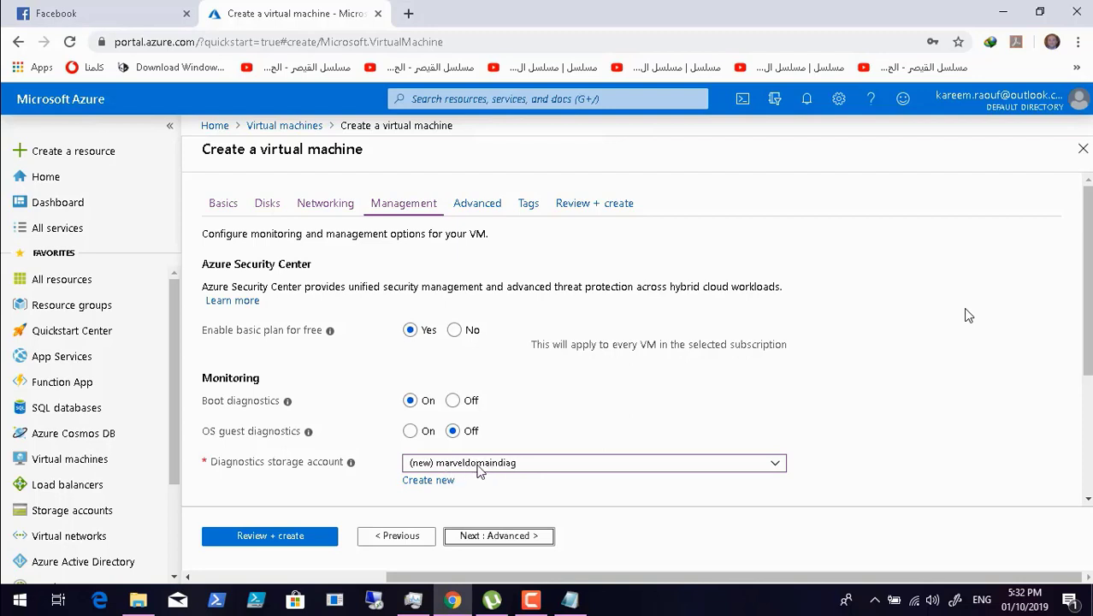
mouse_move(153, 586)
left_click(14, 582)
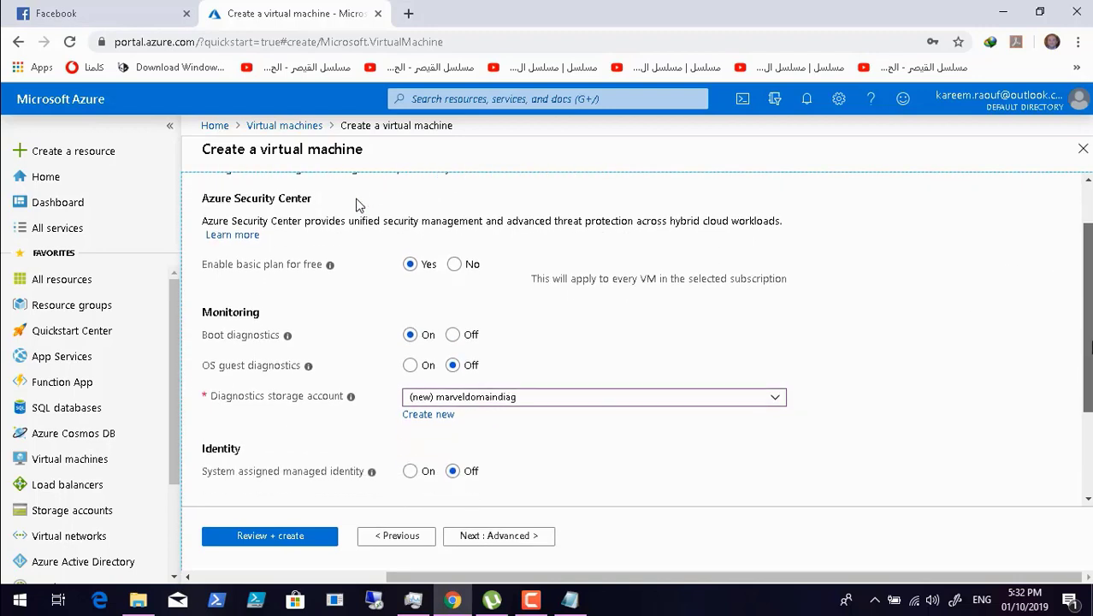
scroll(357, 206, "down", 1)
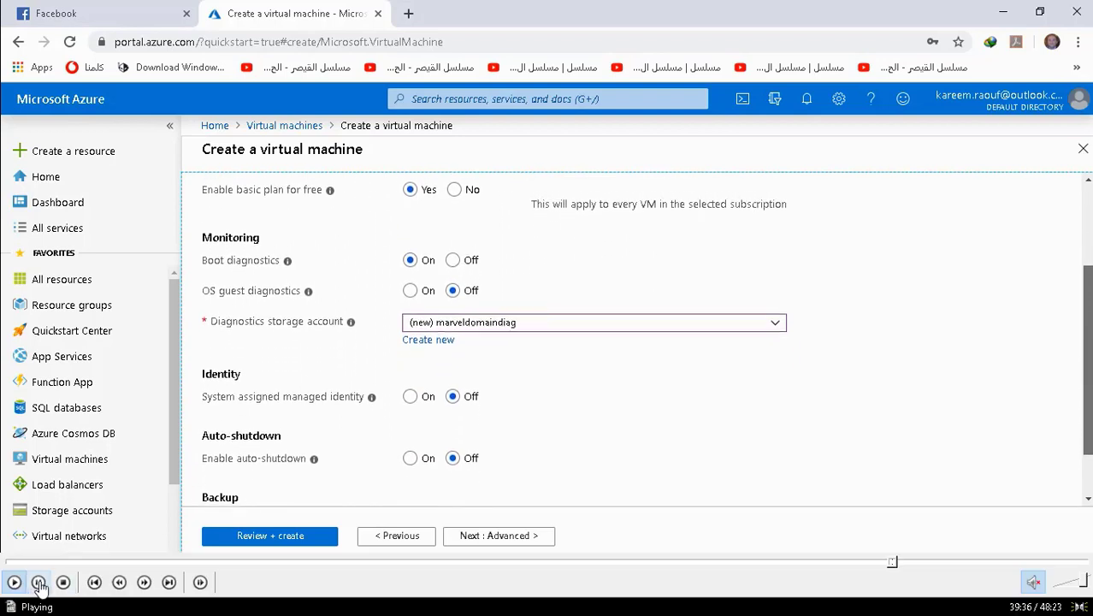
left_click(38, 583)
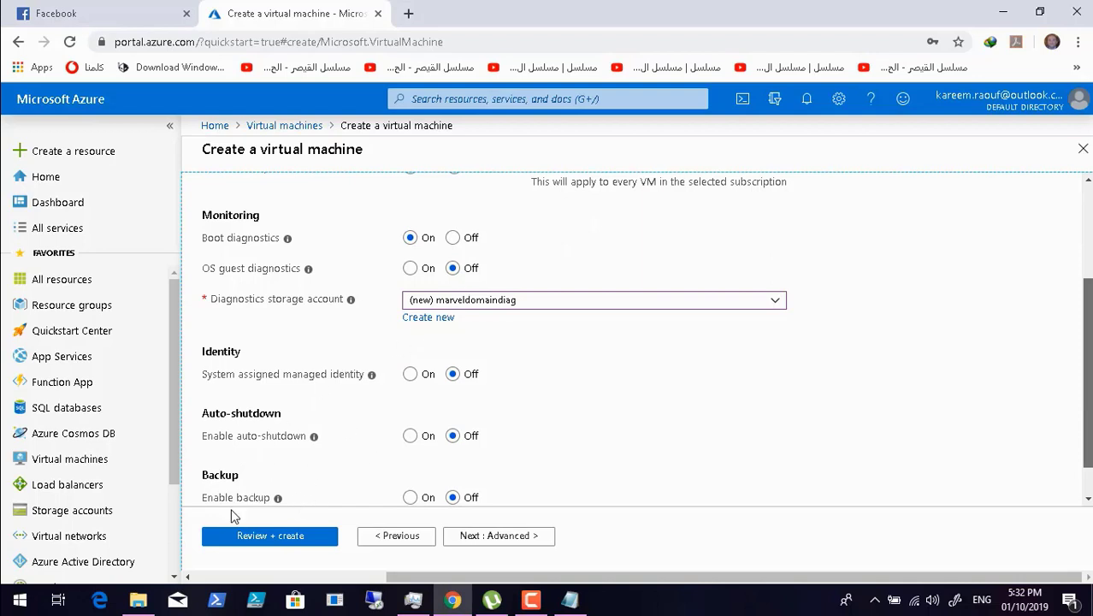
mouse_move(43, 590)
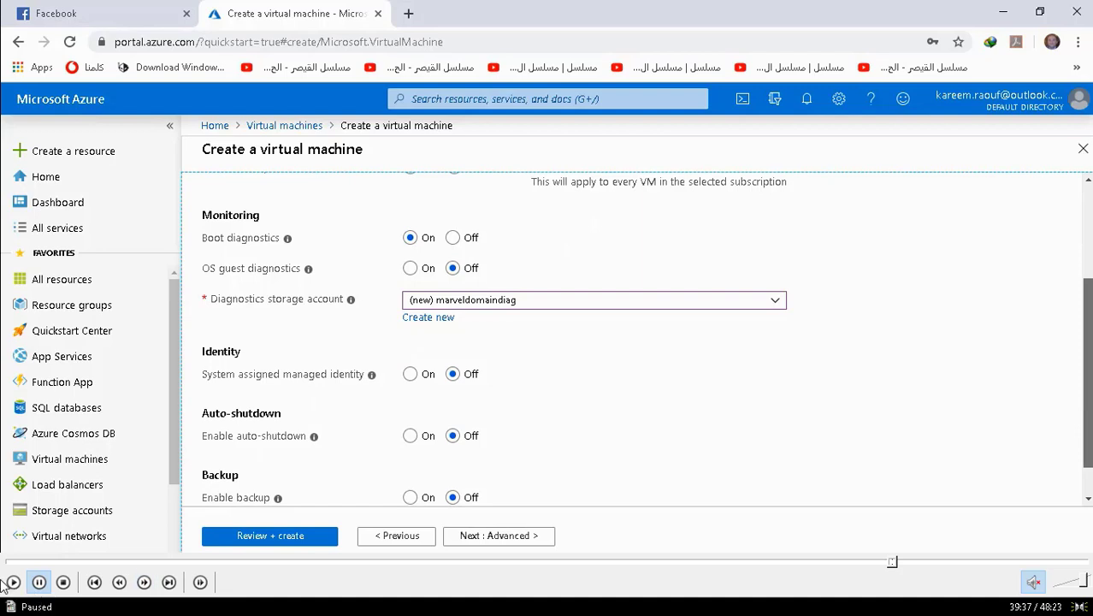
- Resume the tutorial video and restore its fullscreen view
left_click(12, 582)
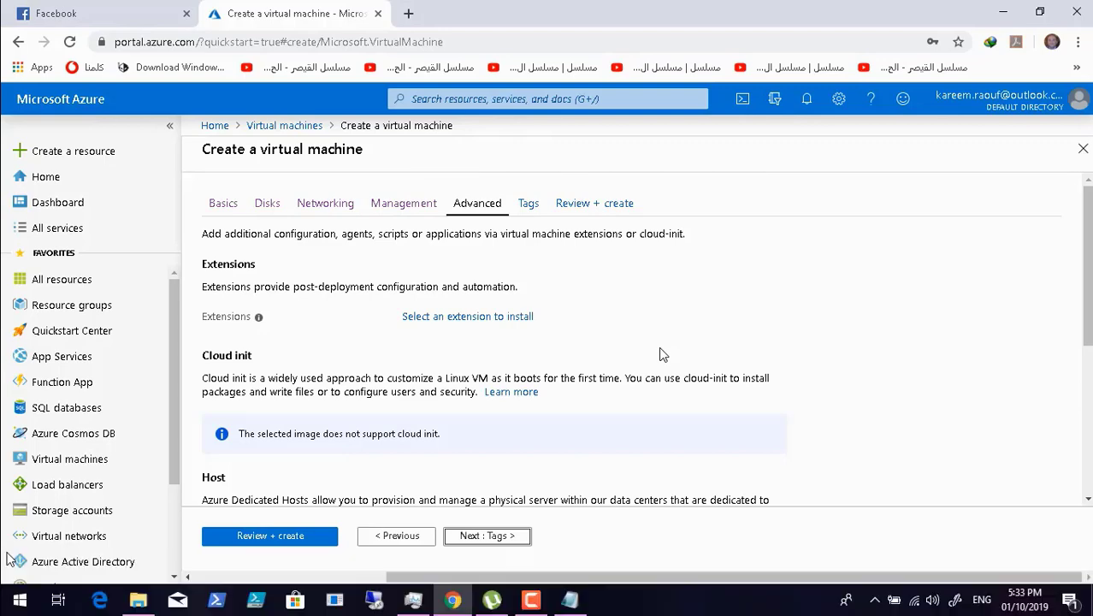
double_click(221, 391)
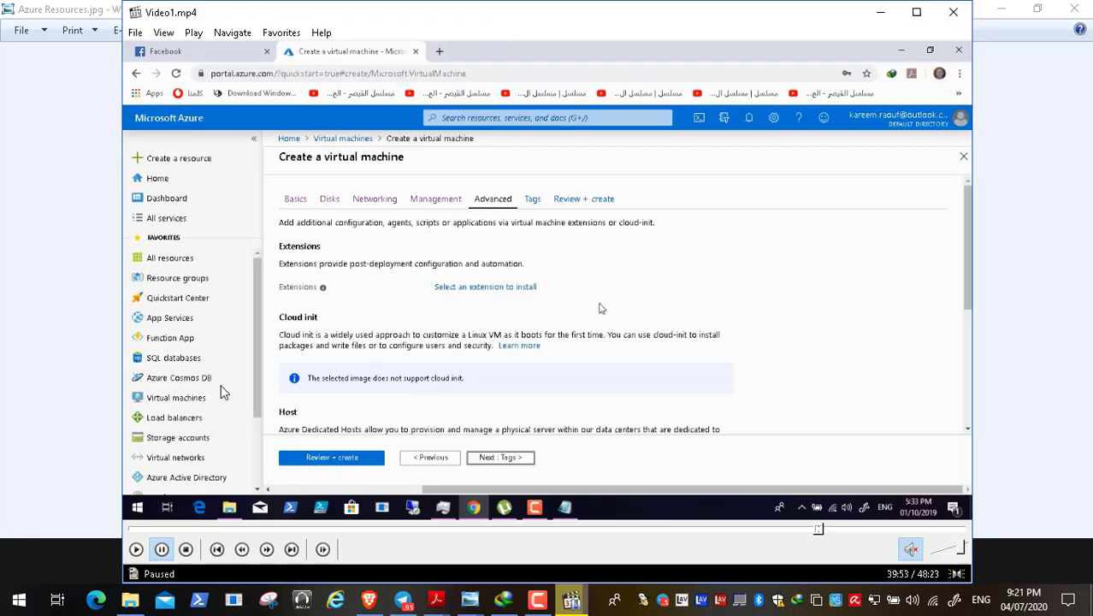
left_click(537, 599)
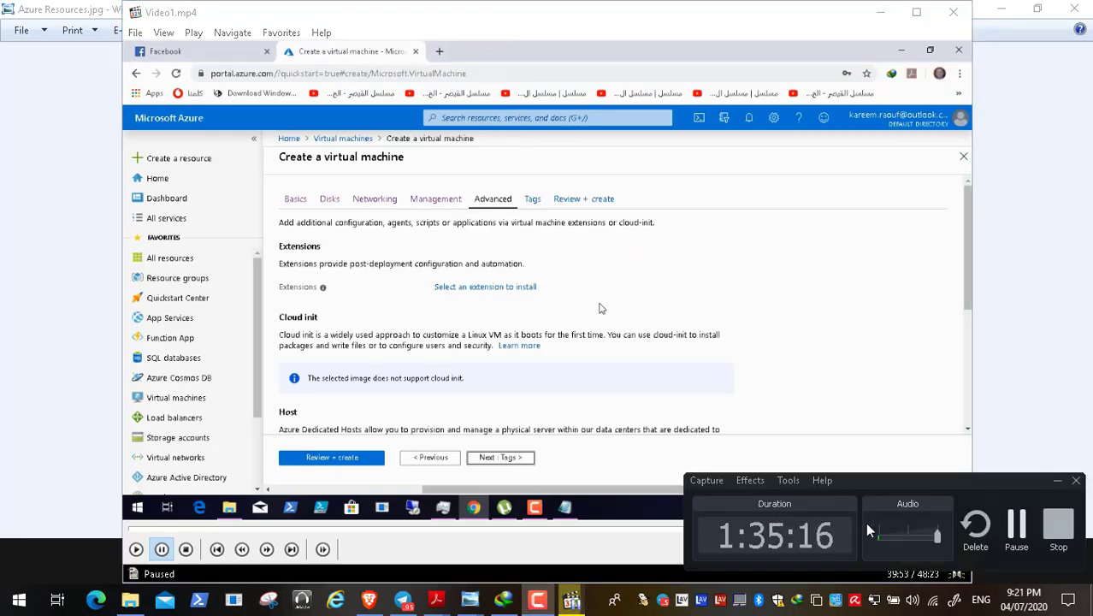
left_click(611, 366)
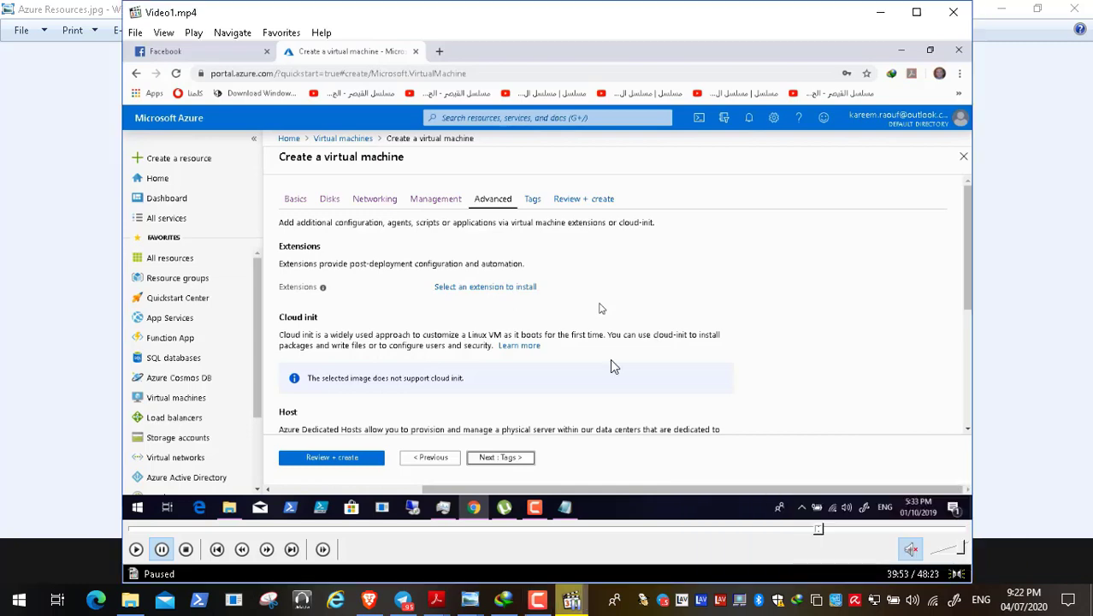
double_click(438, 374)
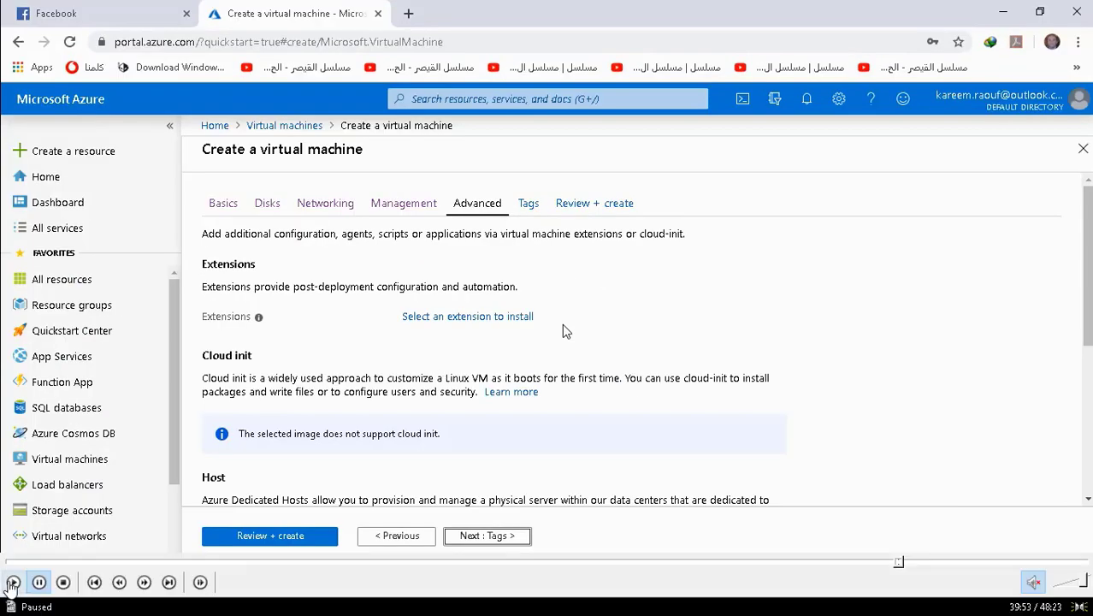
left_click(13, 583)
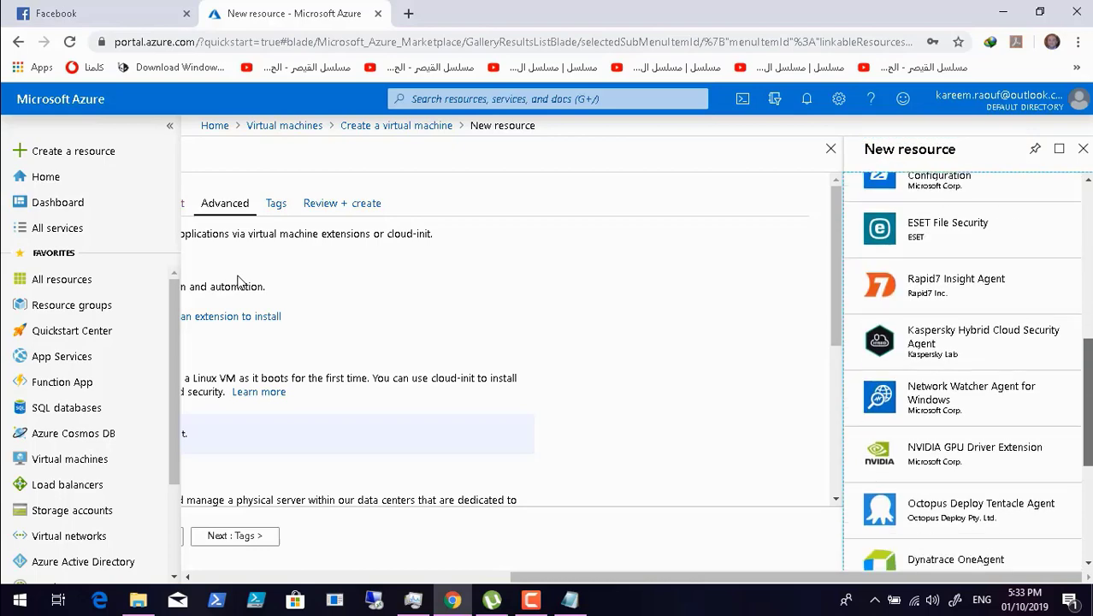
- Load more extensions, then close the extension list without adding any
left_click_drag(1088, 454, 1088, 494)
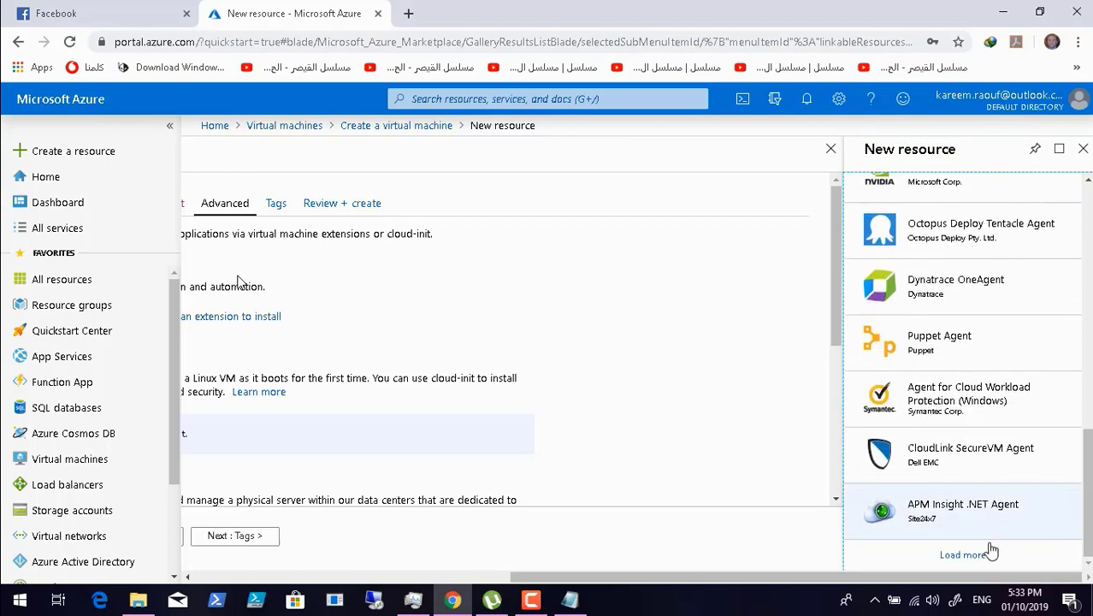
left_click(978, 556)
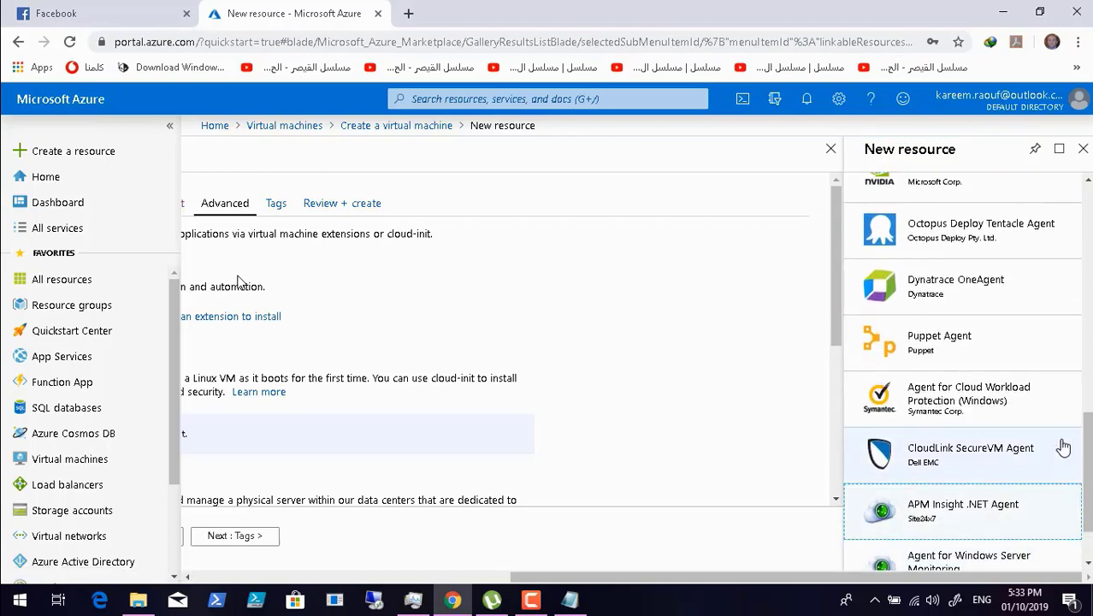
left_click_drag(1088, 468, 1088, 183)
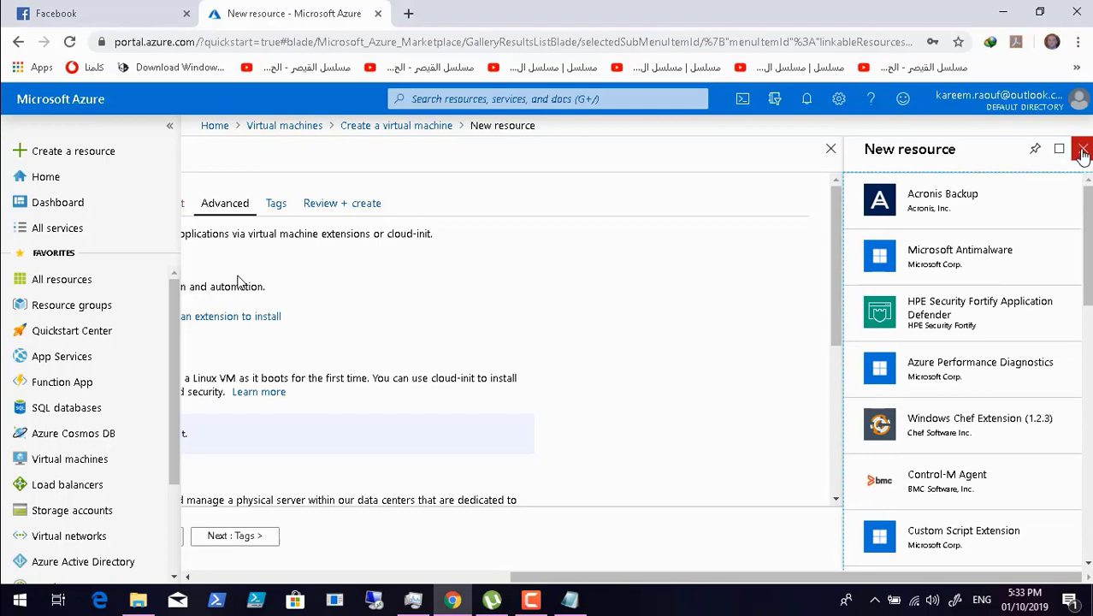
left_click(1083, 148)
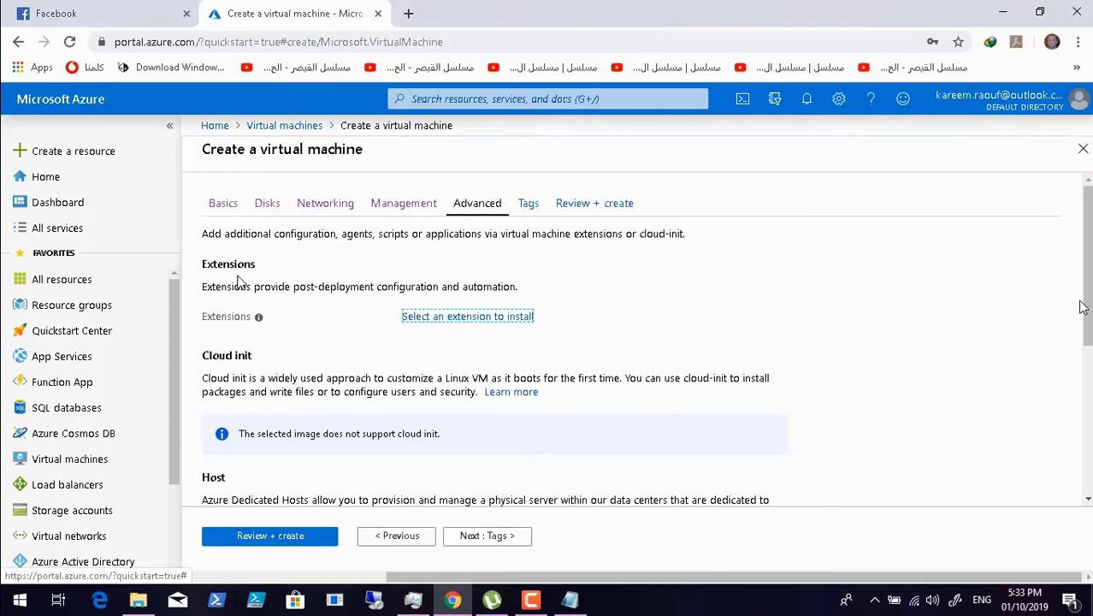
- Scroll down the Advanced tab and resume the tutorial video
left_click_drag(1083, 305, 1083, 350)
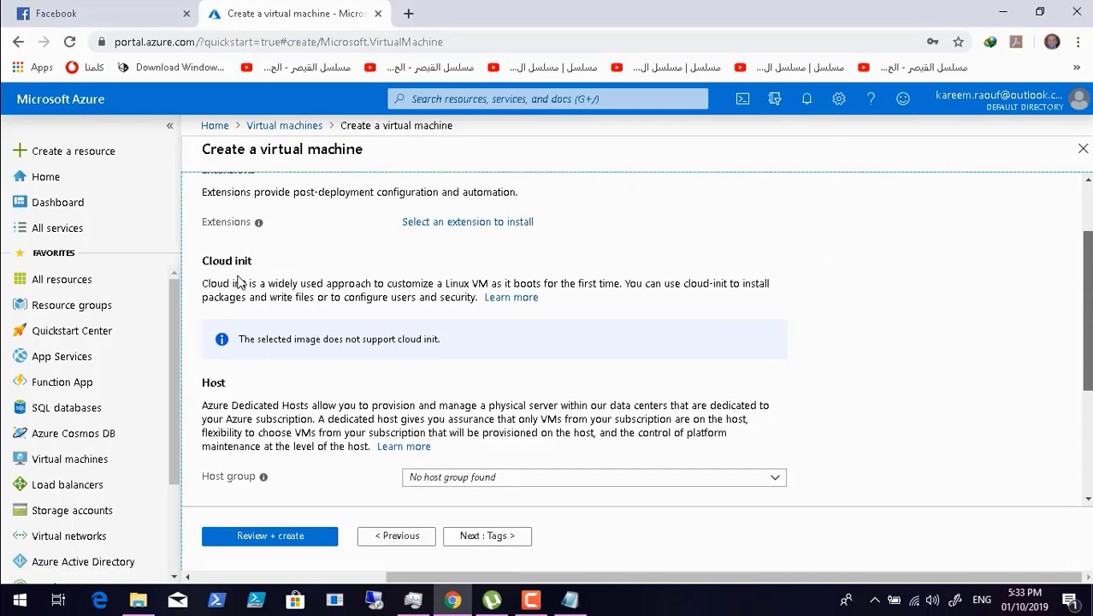
scroll(240, 282, "down", 3)
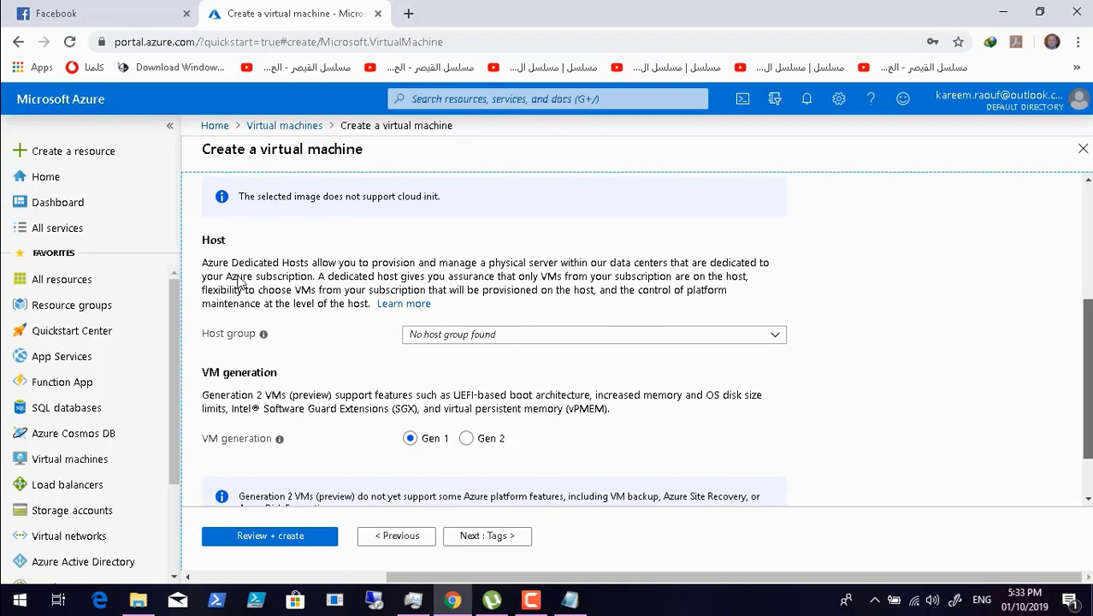
scroll(240, 283, "down", 2)
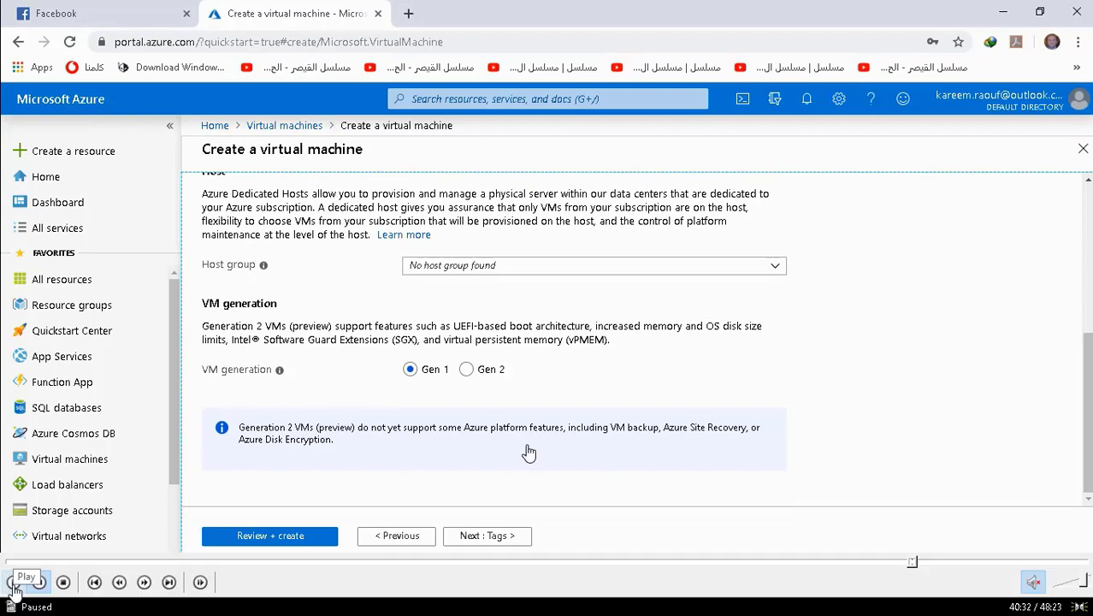
left_click(13, 583)
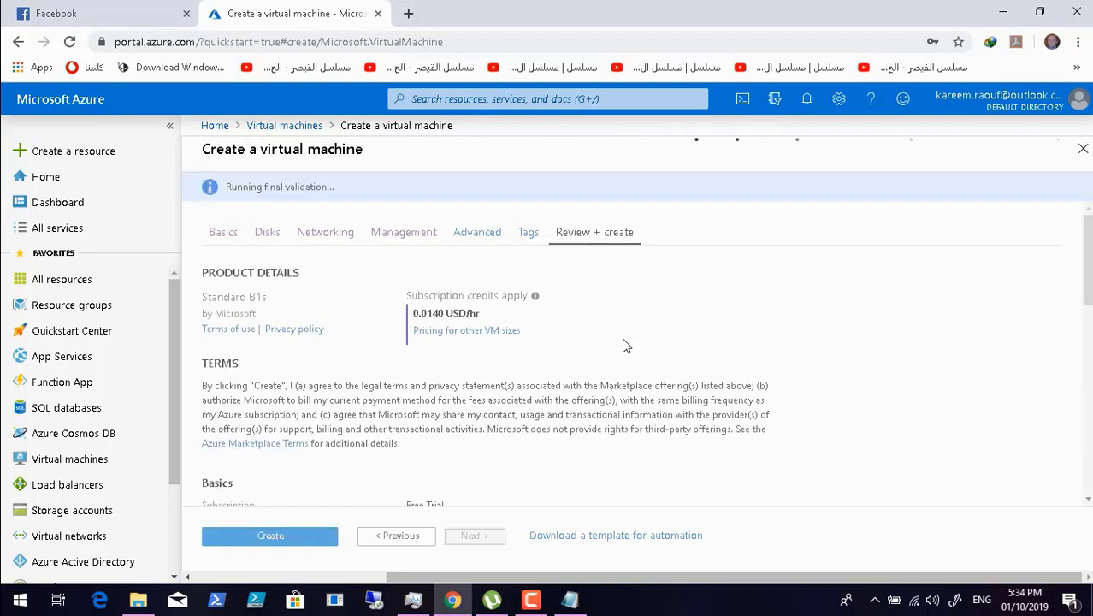
- Resume the tutorial video while the final validation runs
mouse_move(30, 605)
mouse_move(291, 609)
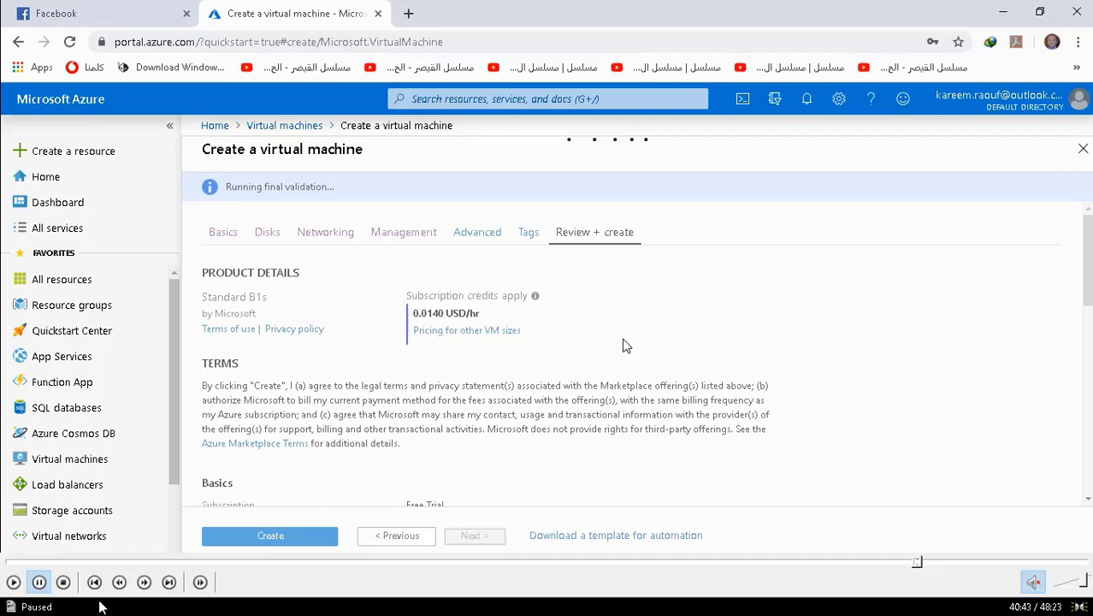
left_click(12, 582)
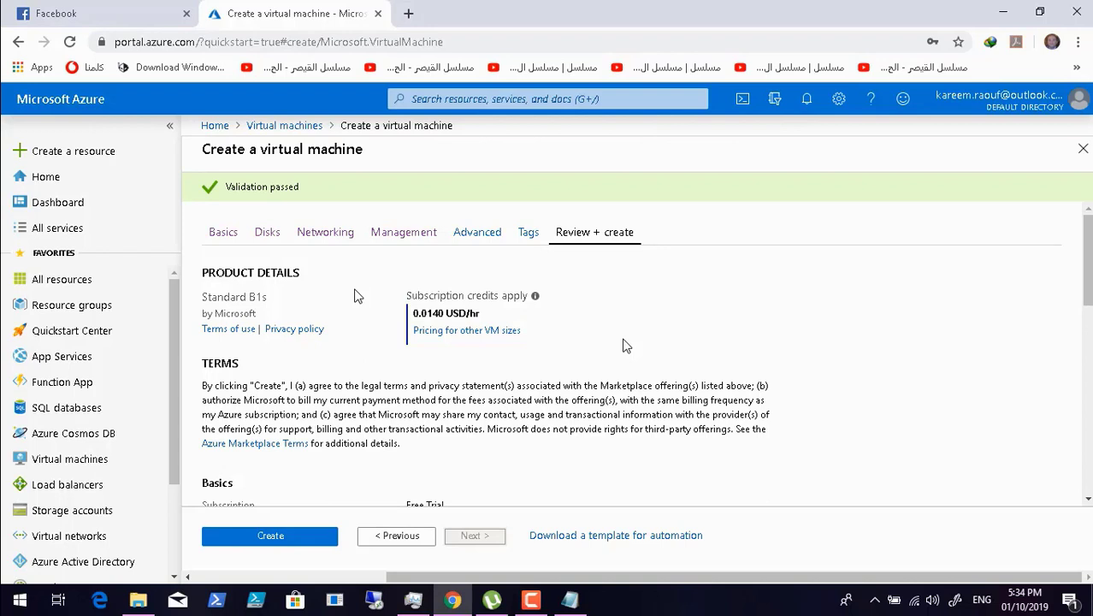
- Scroll through the validated summary and create DCMARVEL01 in MarvelDomain
left_click(1088, 499)
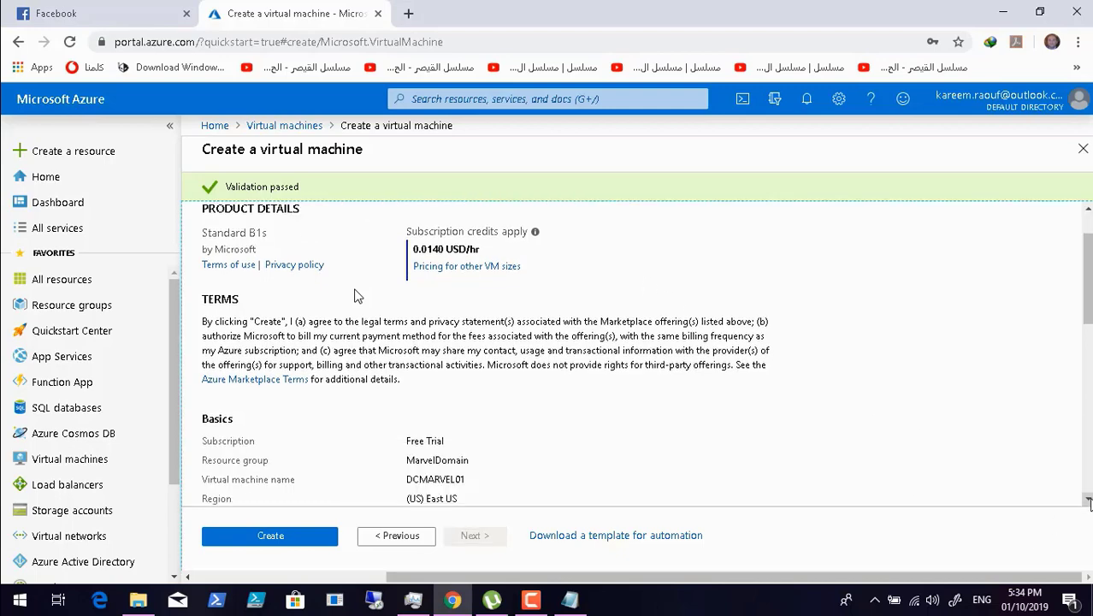
left_click(1089, 499)
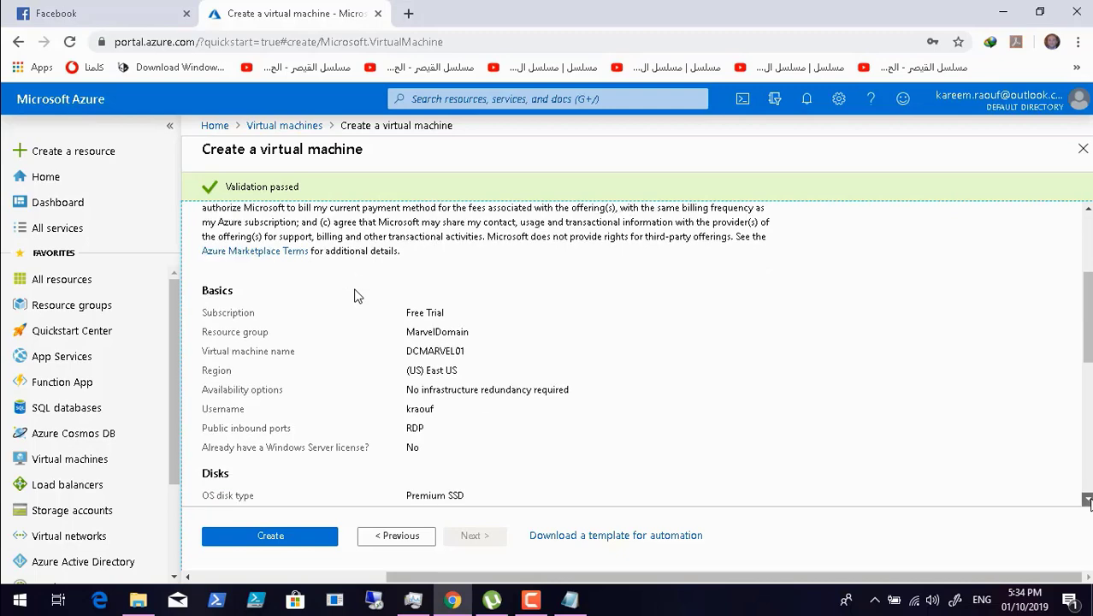
left_click(1088, 499)
left_click(1089, 499)
left_click(1088, 499)
left_click(1089, 500)
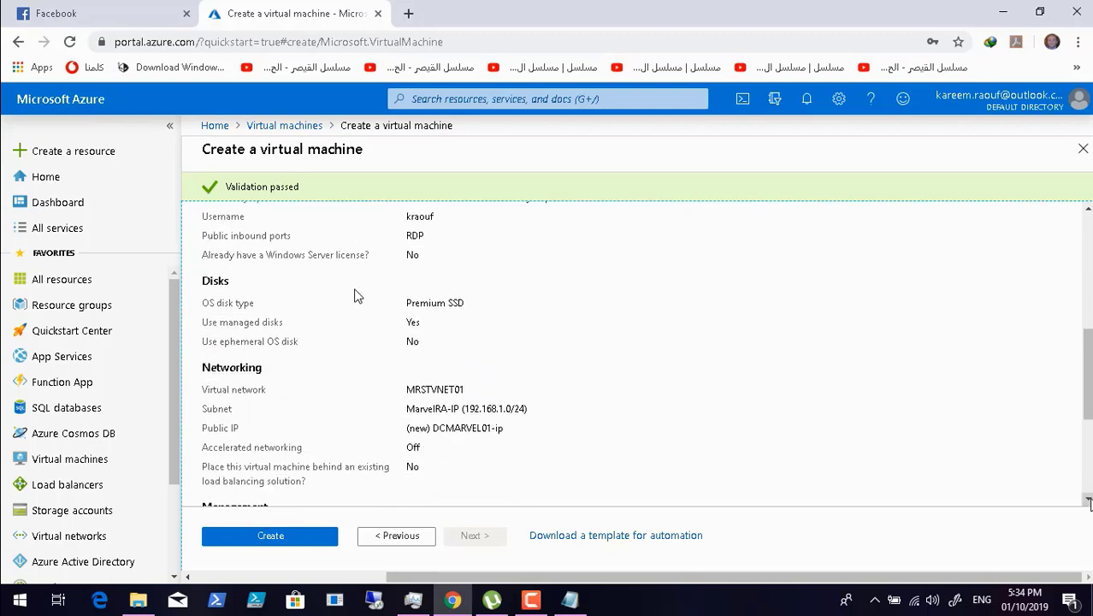
left_click(1089, 499)
left_click(1089, 500)
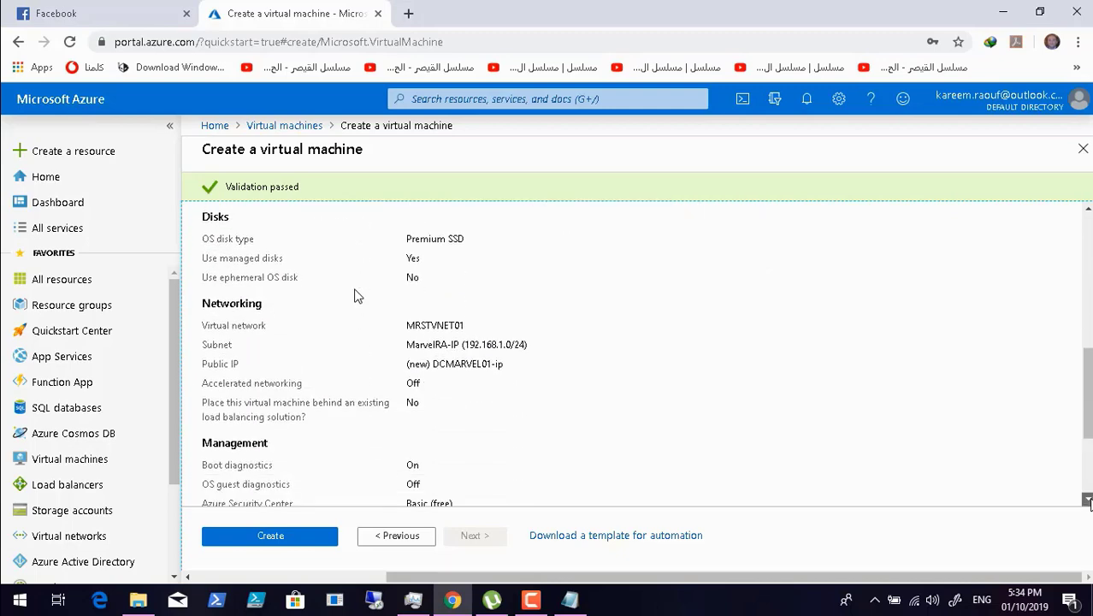
left_click(1089, 500)
left_click(1089, 500)
left_click(1089, 500)
left_click(1089, 499)
left_click(1088, 499)
left_click(1089, 500)
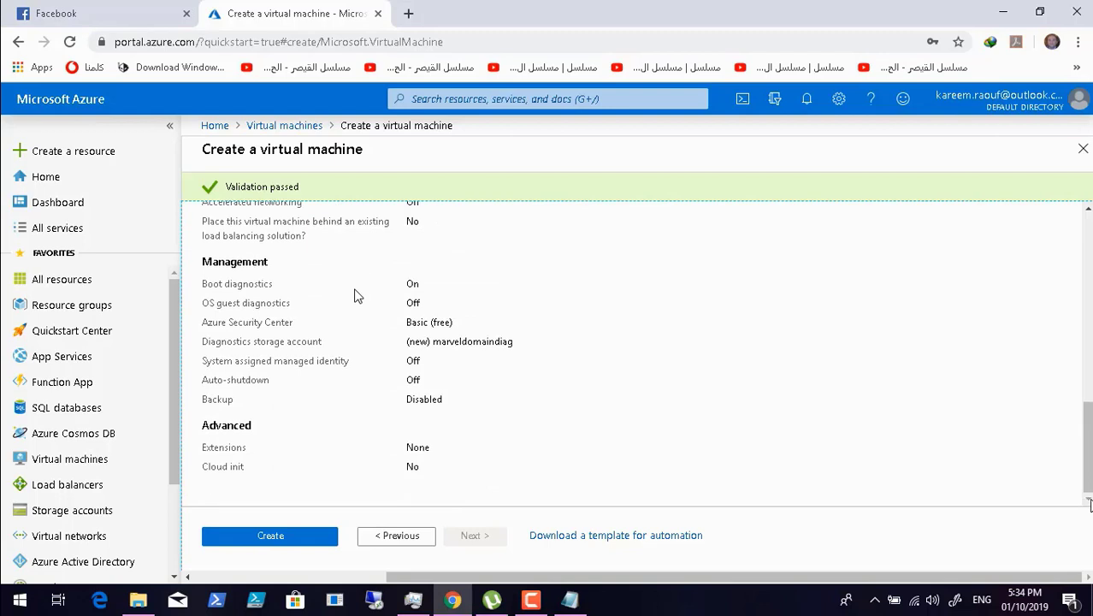
left_click(247, 536)
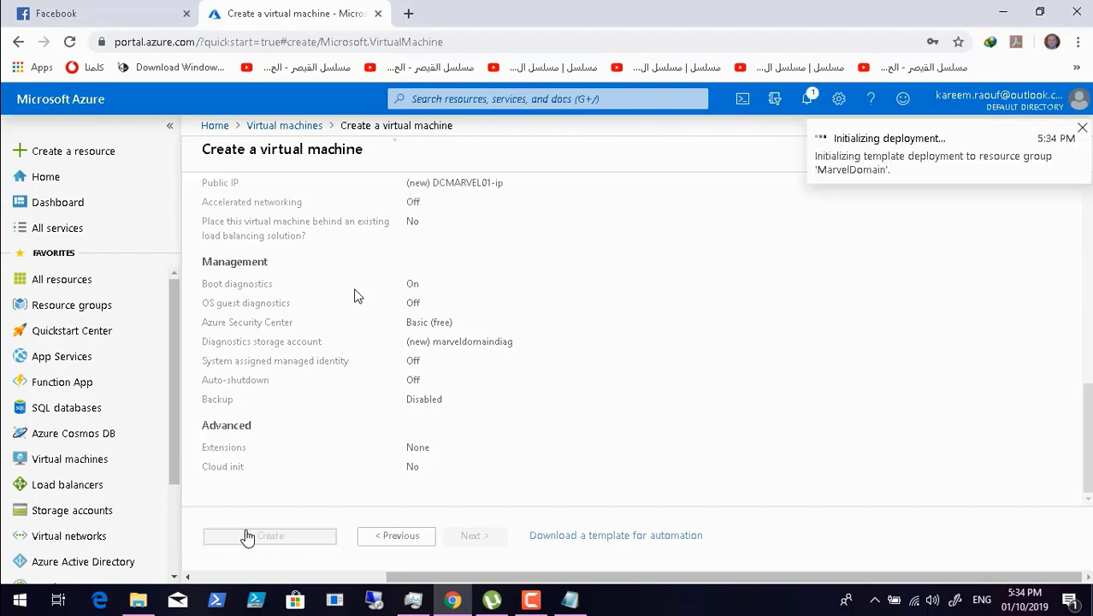
- Follow the DCMARVEL01 deployment progress in the notifications
left_click(808, 101)
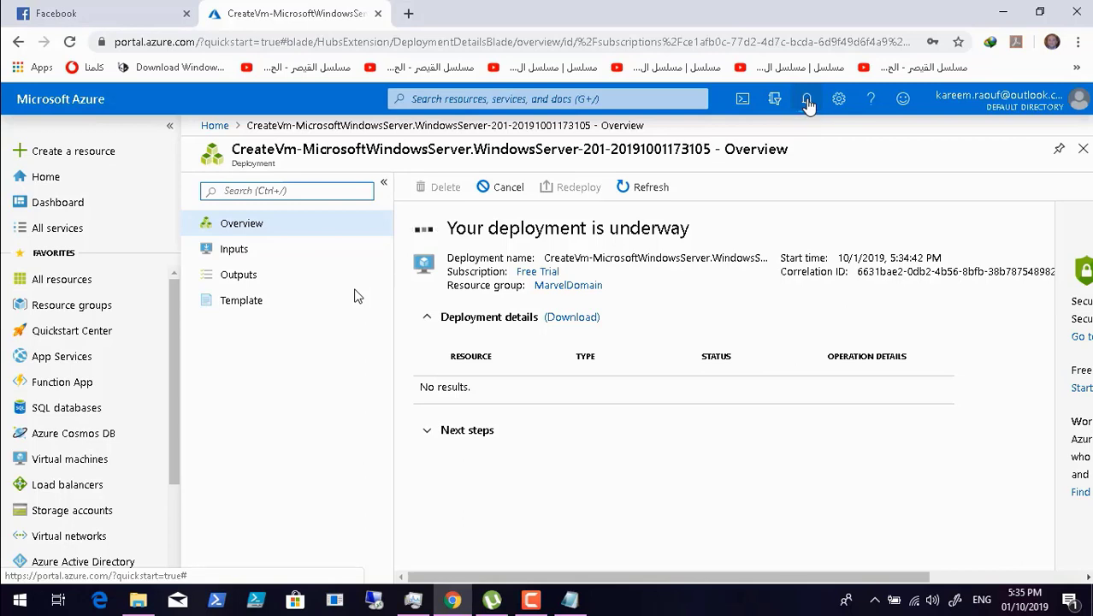
left_click(534, 602)
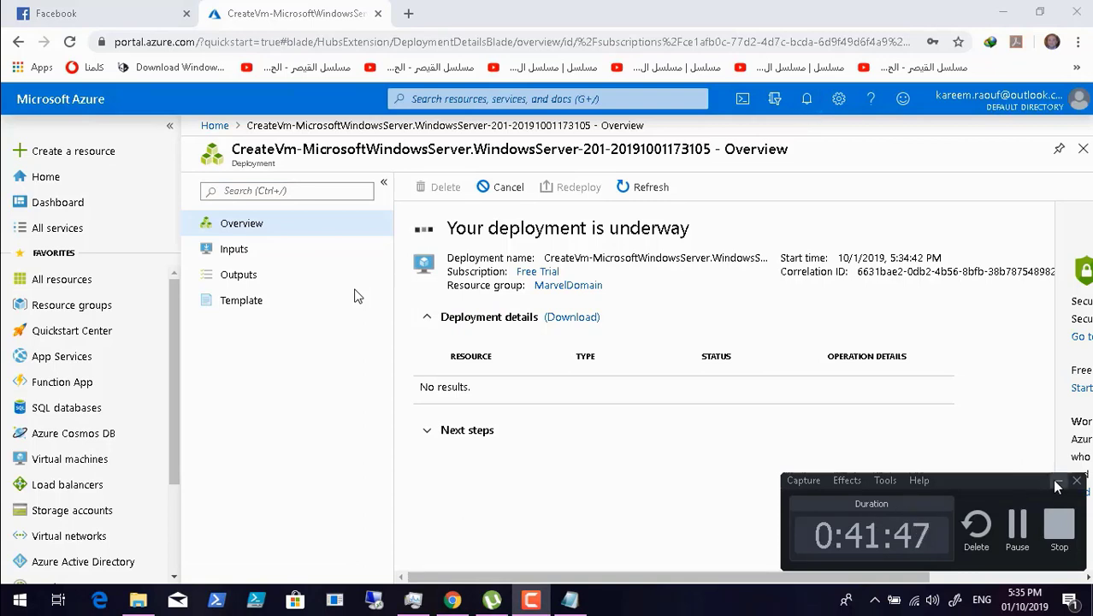
left_click(1057, 484)
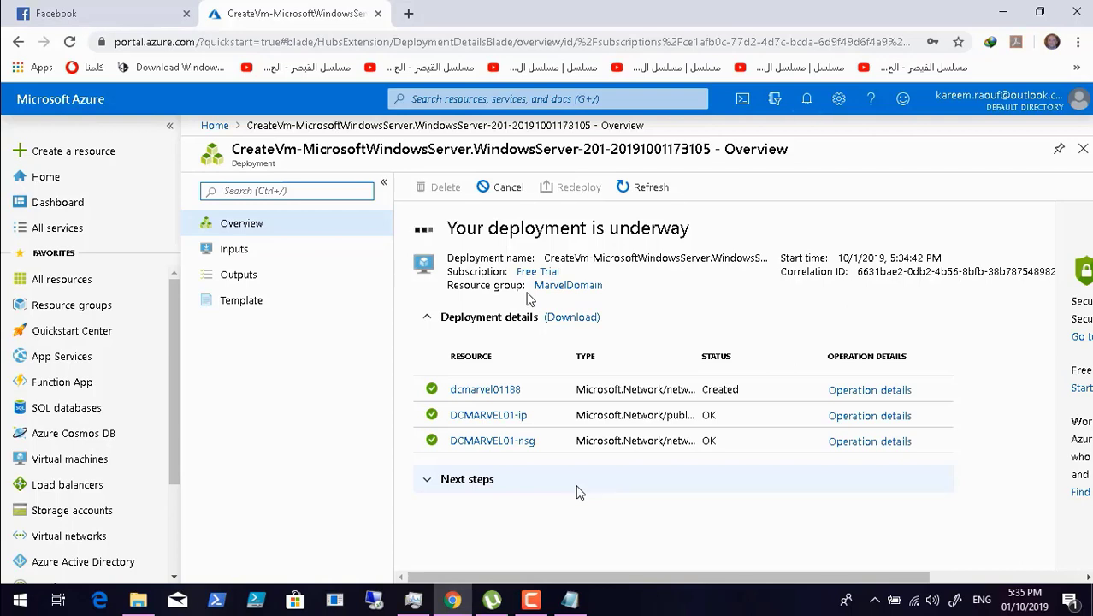
- Expand the Next steps recommendations on the completed deployment
left_click(578, 486)
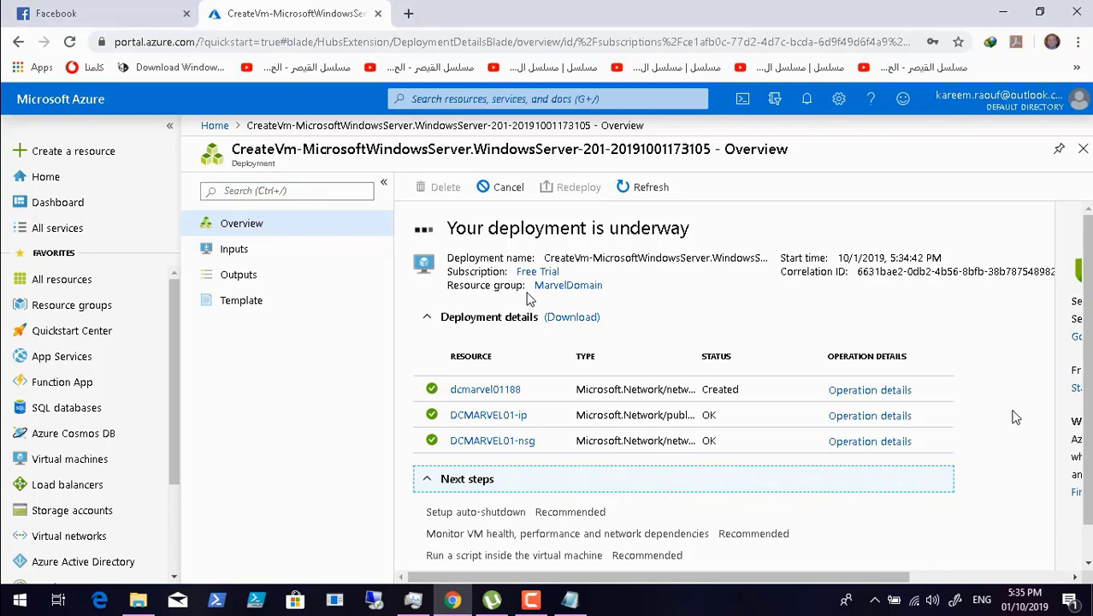
left_click(530, 598)
left_click(1017, 526)
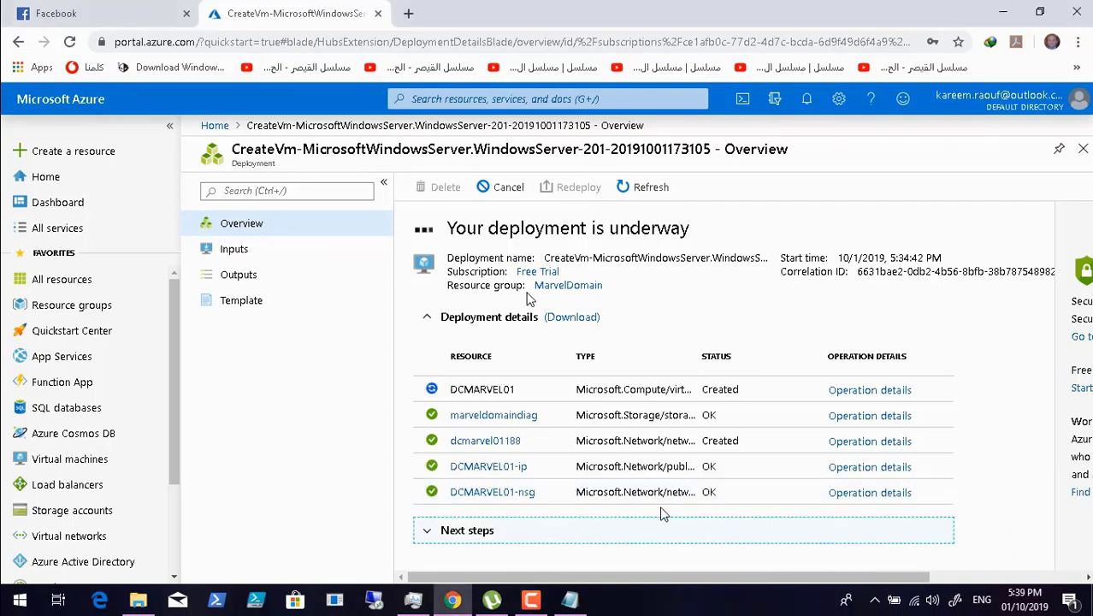
left_click(625, 540)
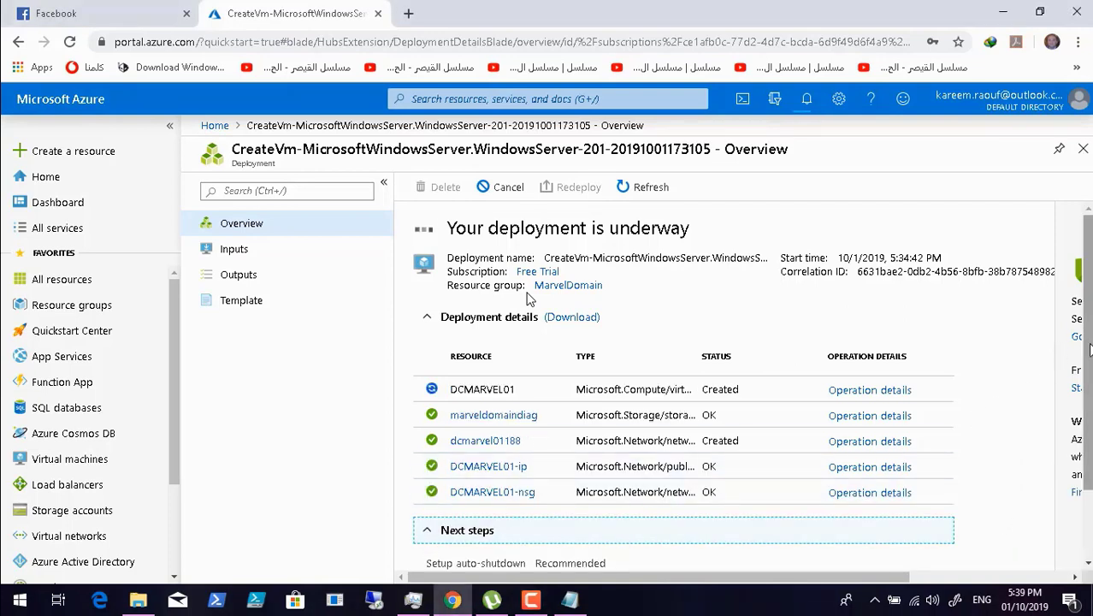
scroll(528, 298, "down", 1)
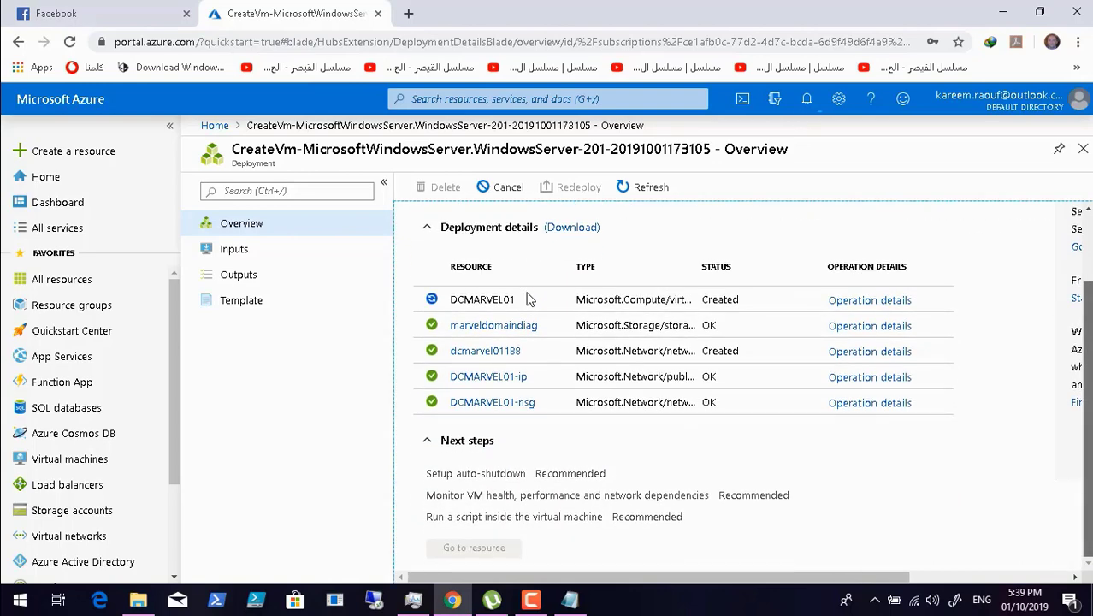
scroll(528, 297, "up", 1)
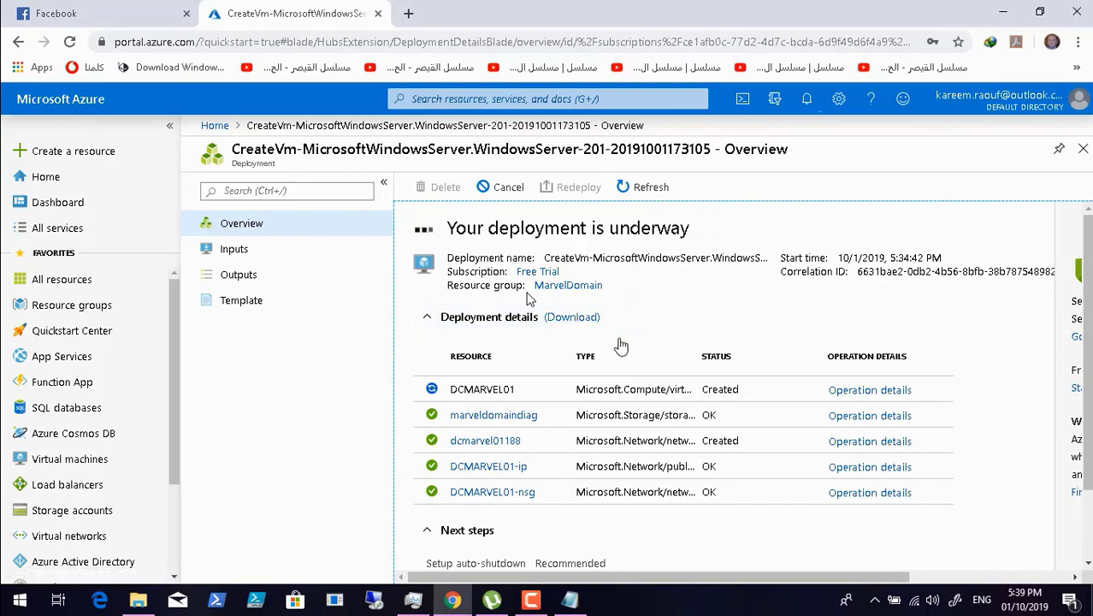
left_click(531, 599)
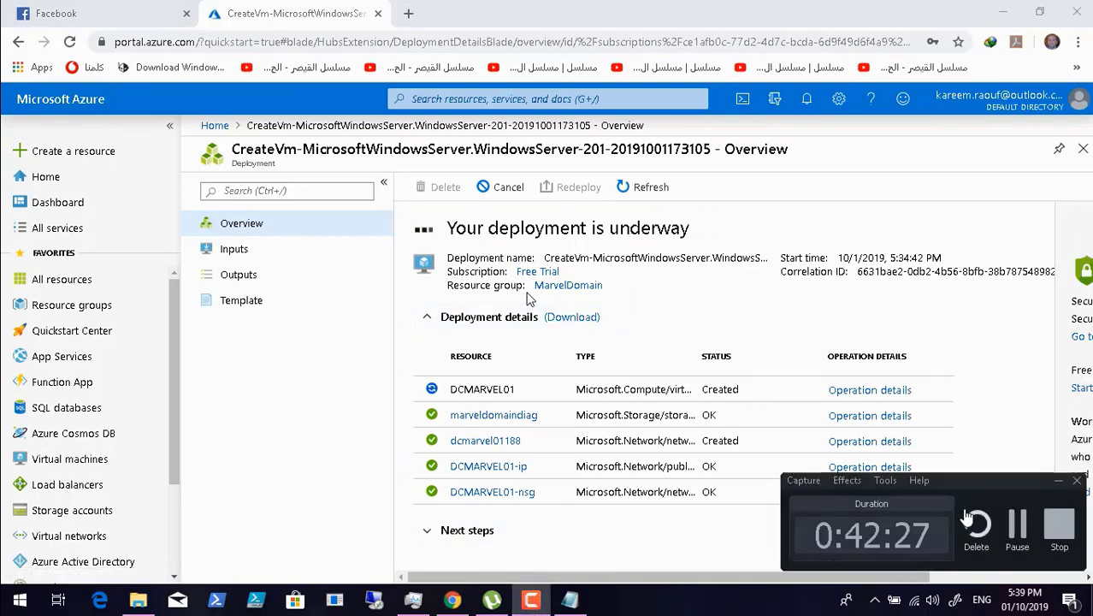
left_click(1018, 527)
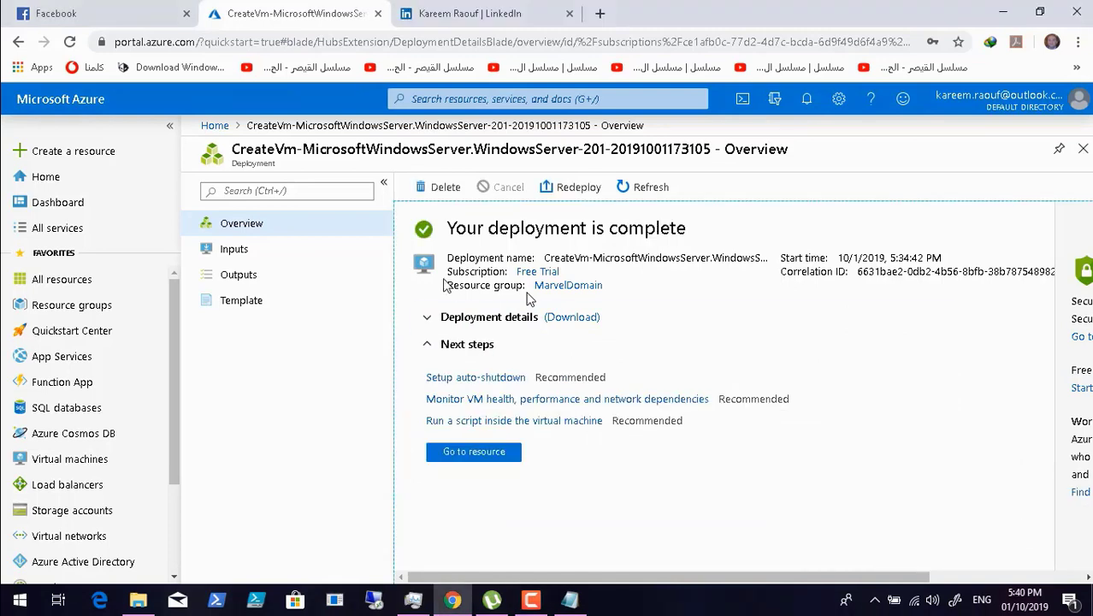
- Download the deployment details zip and show it in the Downloads folder
left_click(566, 319)
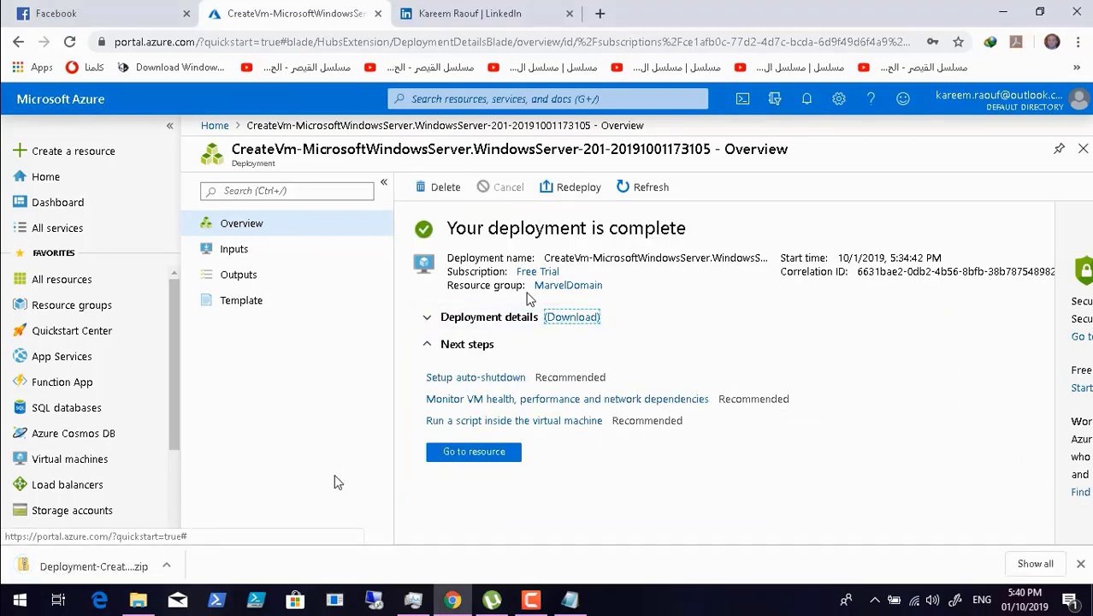
left_click(168, 568)
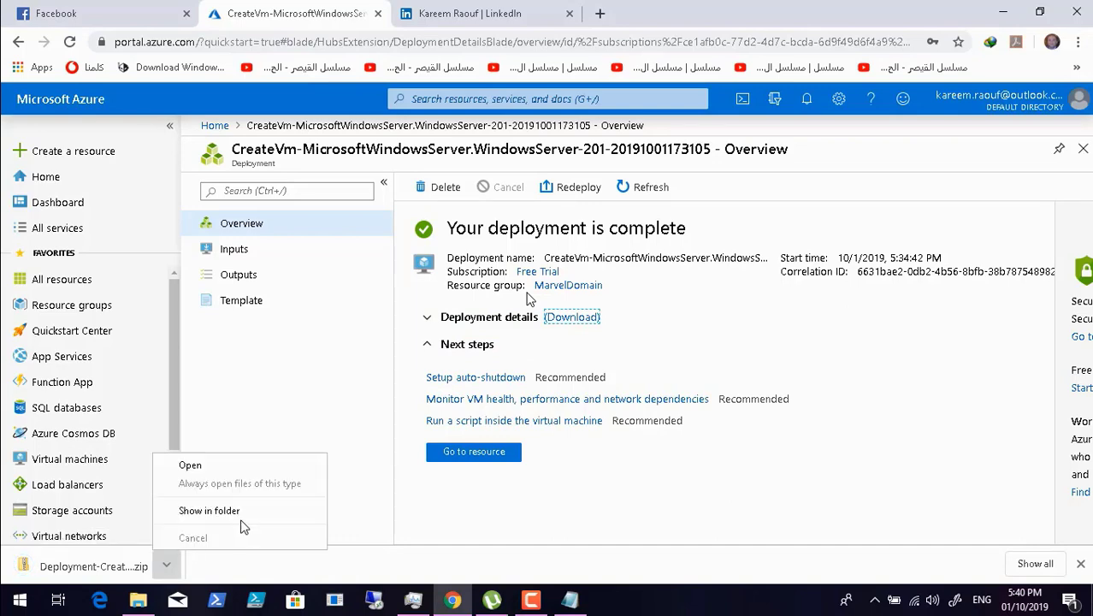
left_click(239, 513)
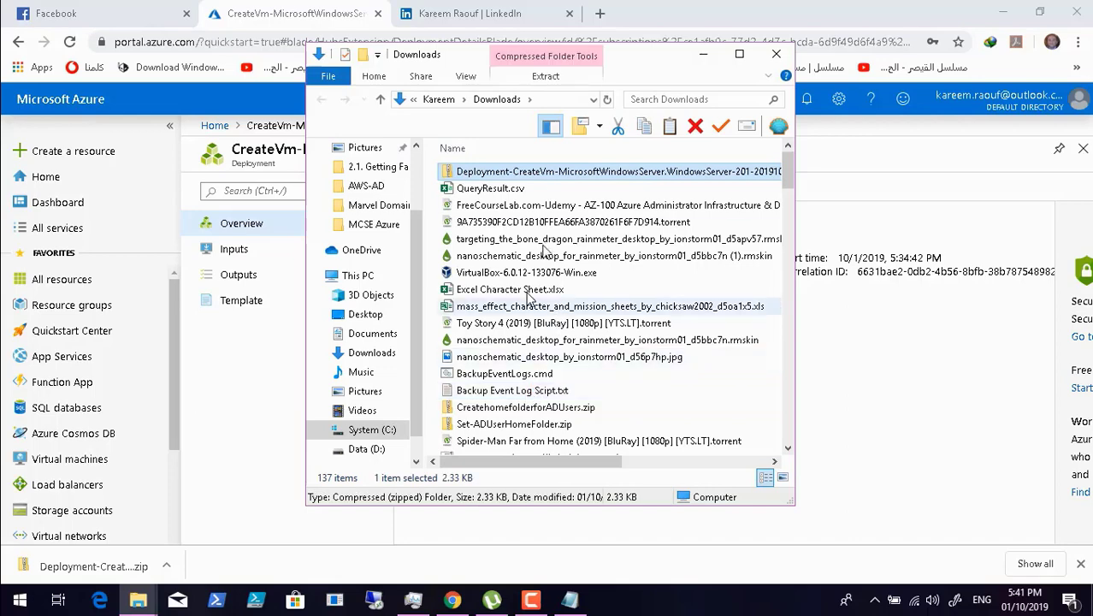
- Extract the deployment zip into its own folder with 7-Zip
right_click(539, 175)
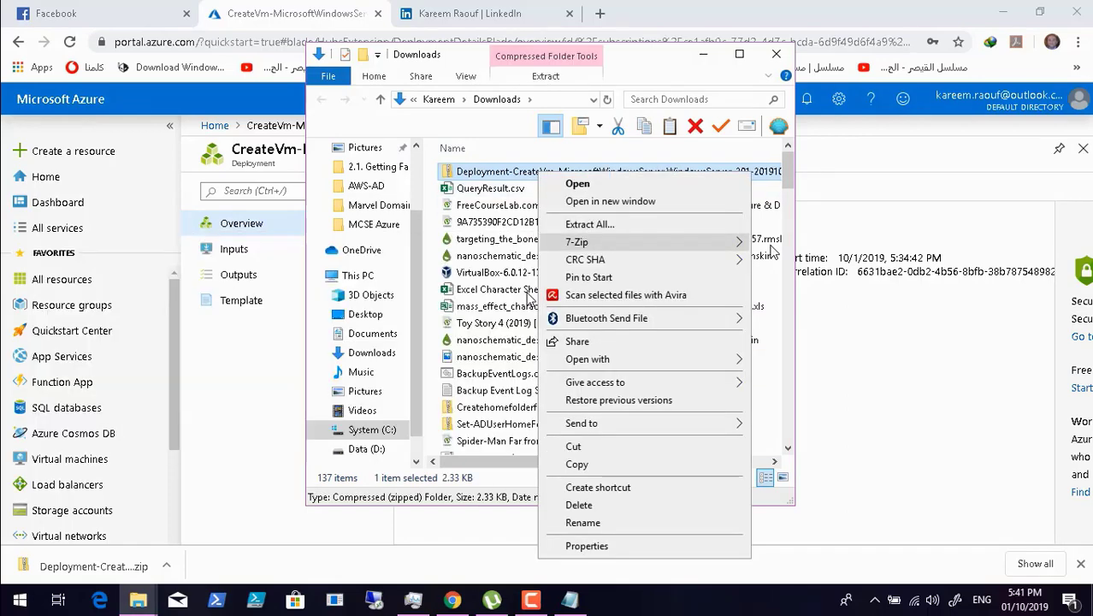
mouse_move(710, 247)
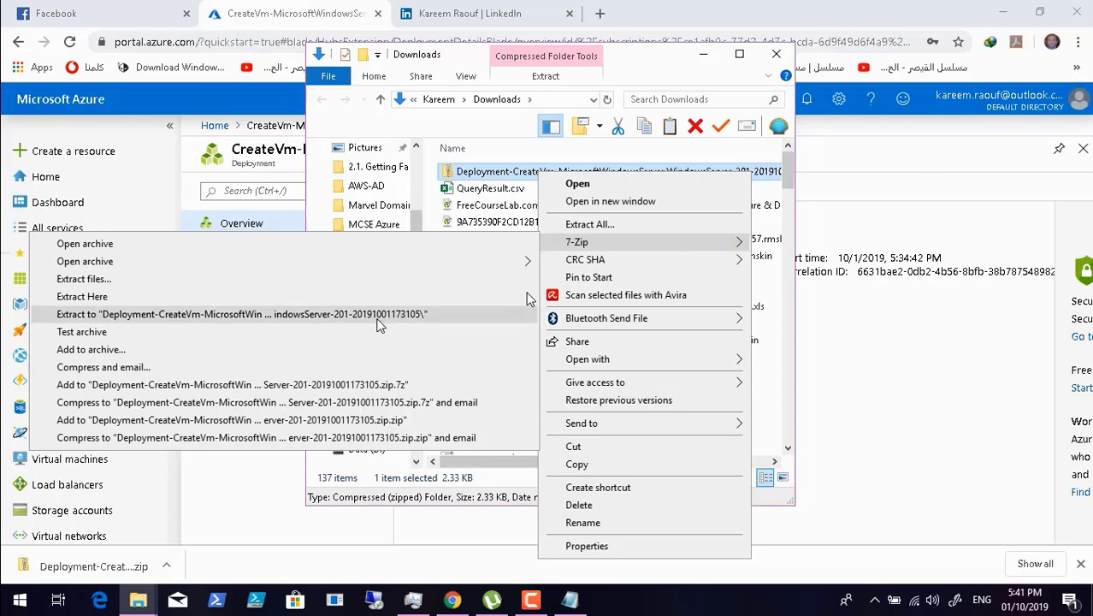
left_click(380, 318)
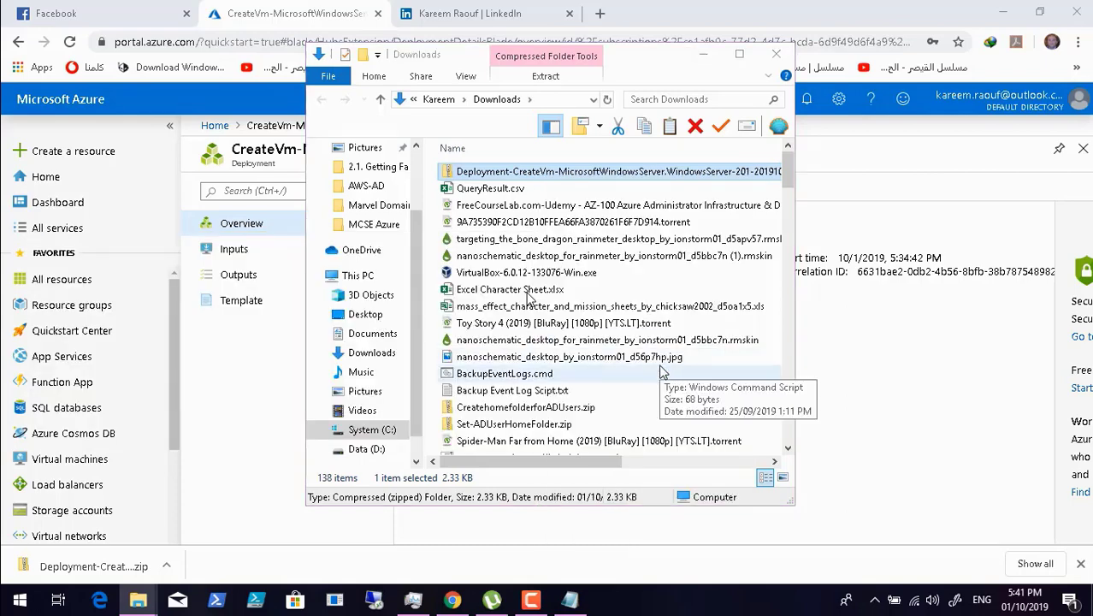
- Maximize the Downloads window and sort its files by name ascending
left_click(740, 55)
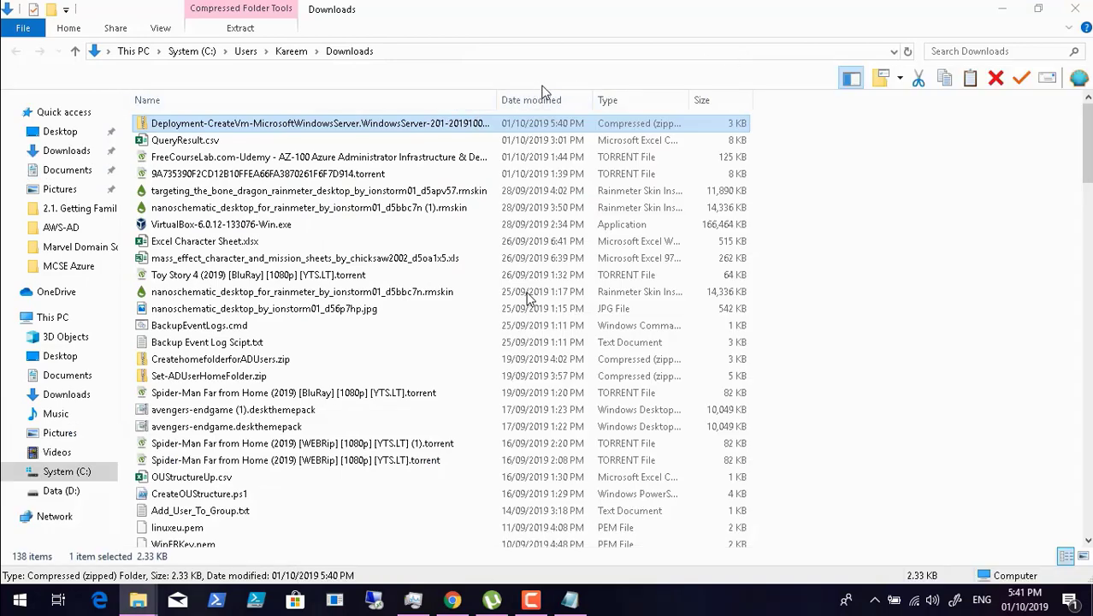
left_click(418, 105)
left_click(419, 105)
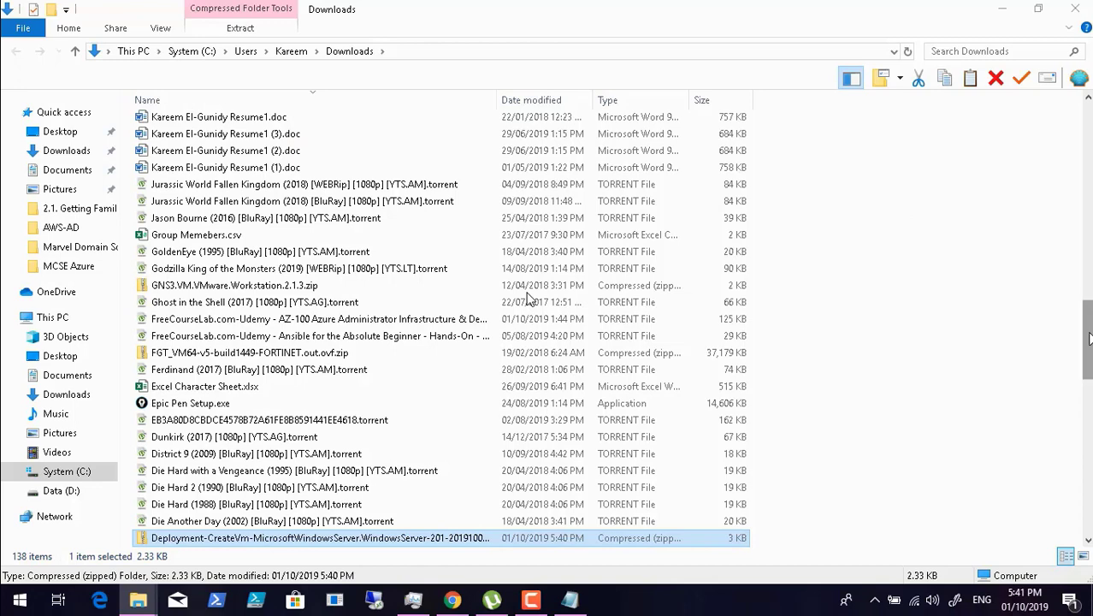
left_click_drag(1087, 338, 1086, 137)
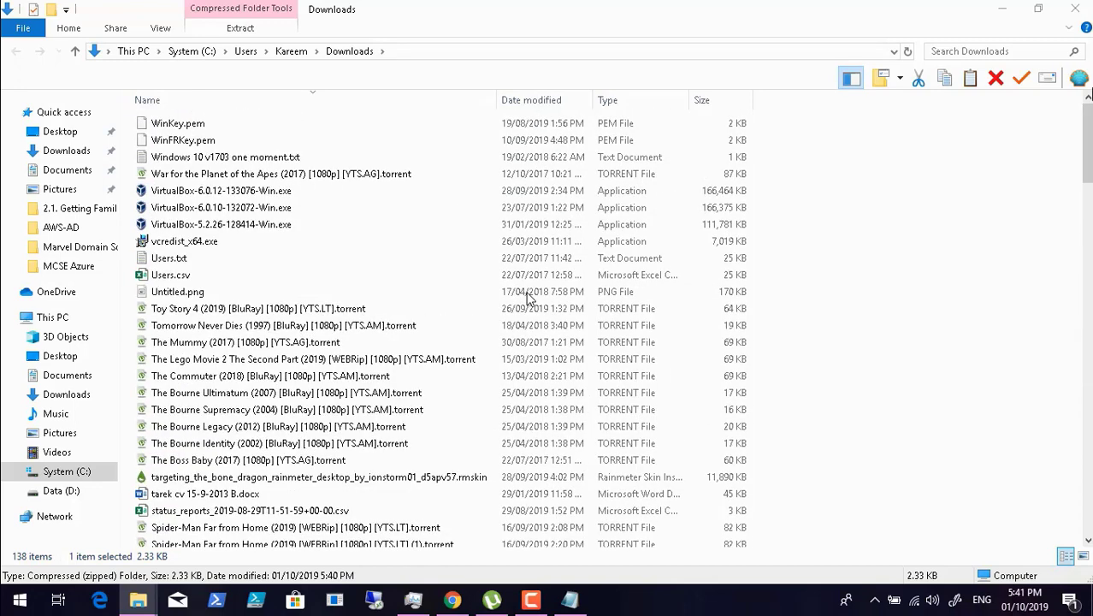
left_click(394, 98)
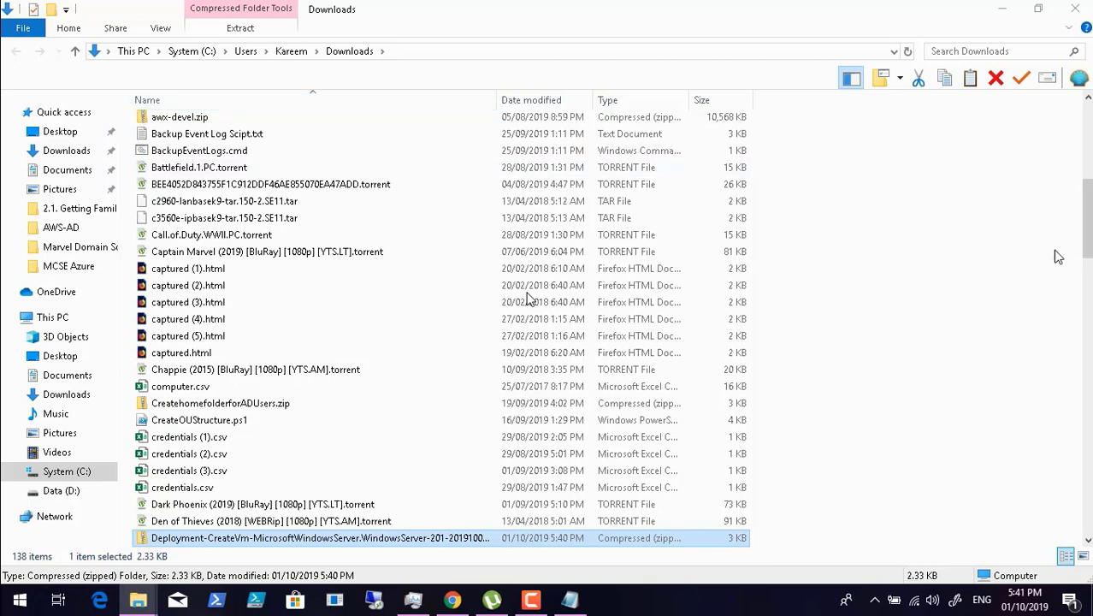
scroll(528, 298, "up", 8)
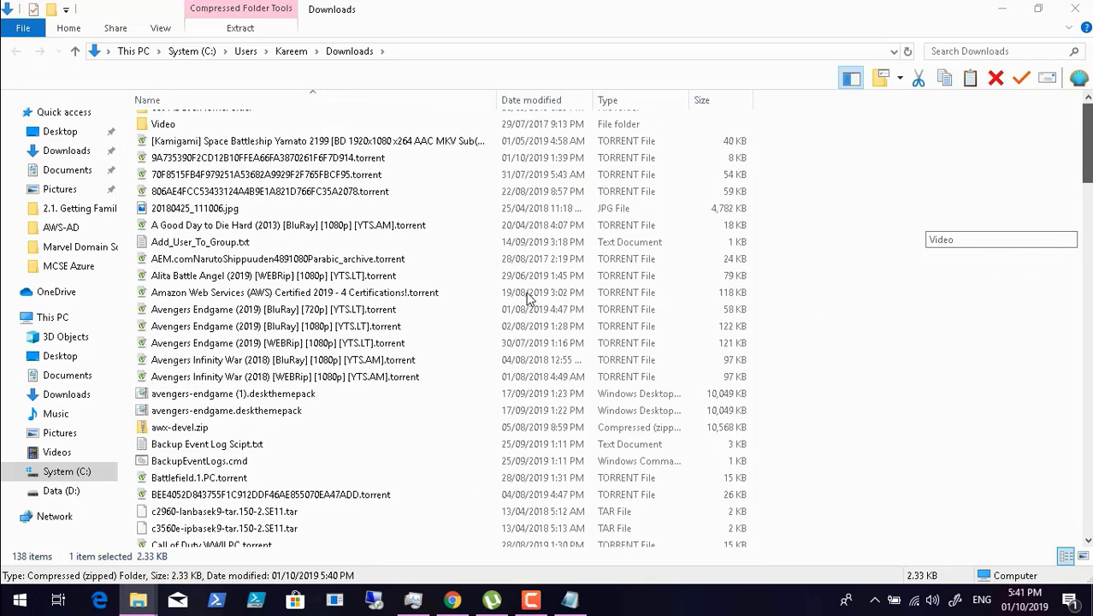
- Open the extracted folder, select deployment.json, and close Explorer
double_click(476, 141)
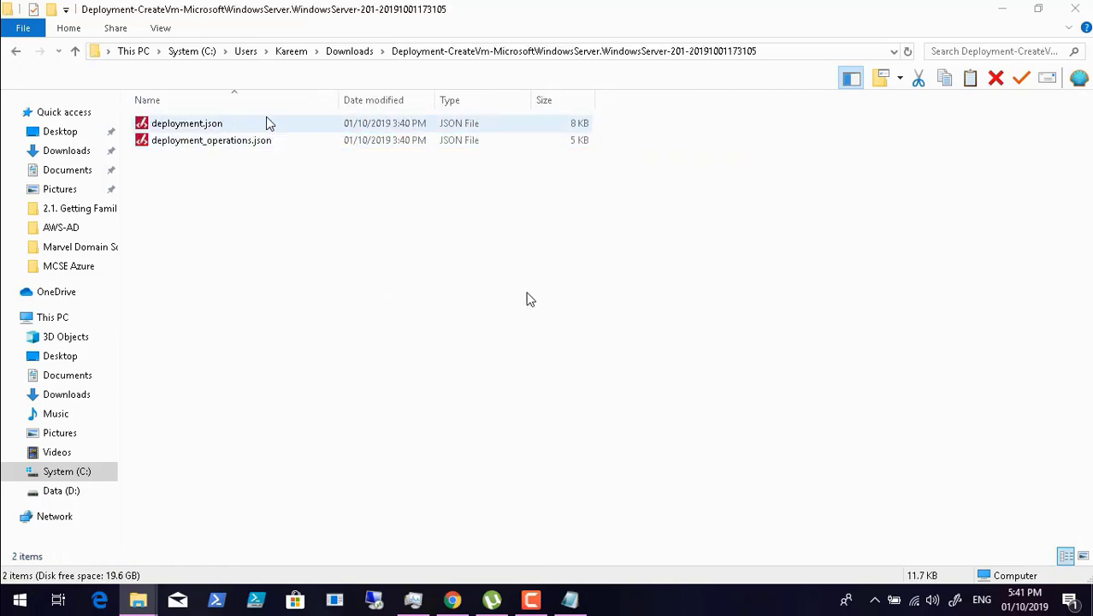
left_click(267, 123)
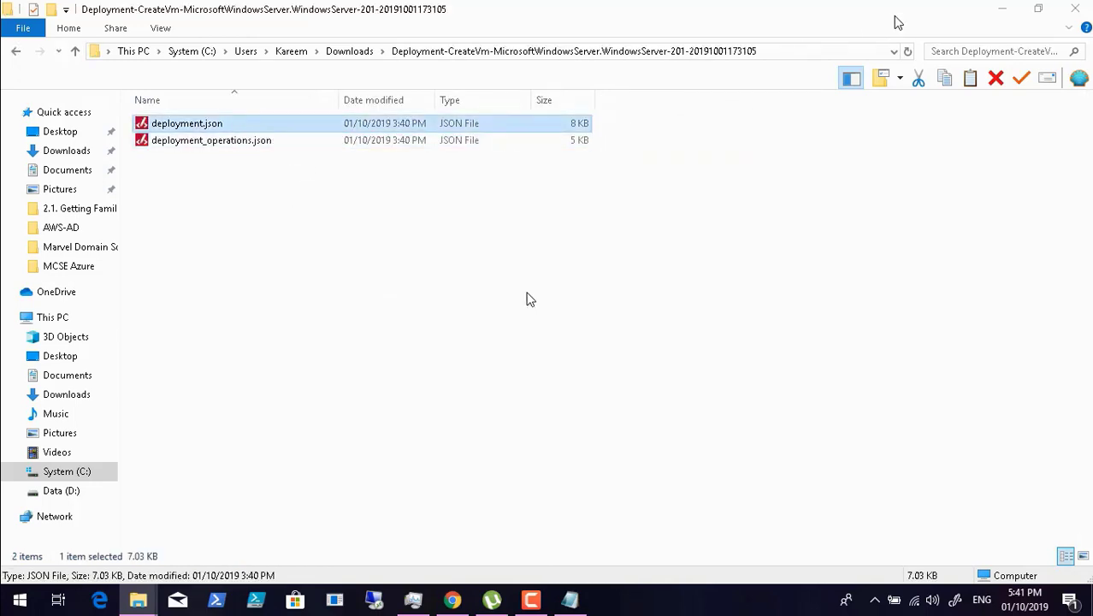
left_click(1074, 8)
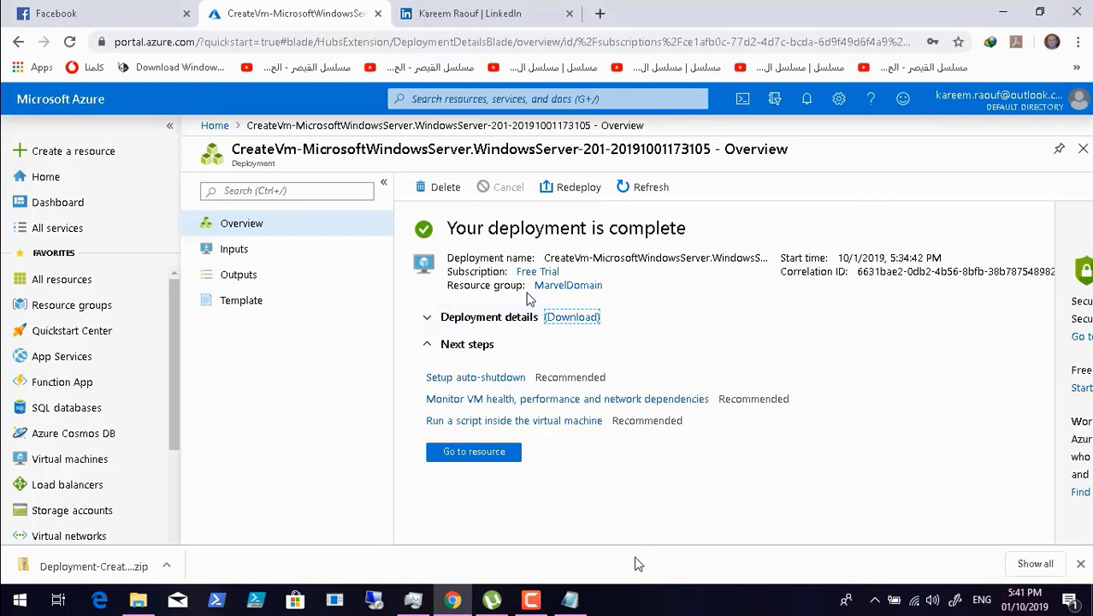
left_click(530, 598)
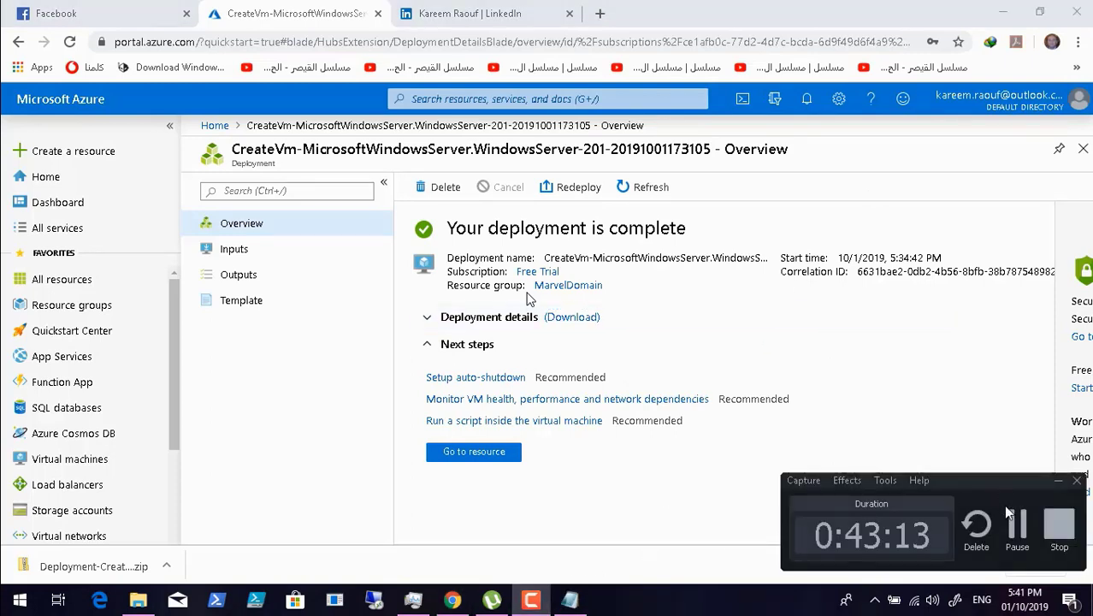
left_click(1017, 526)
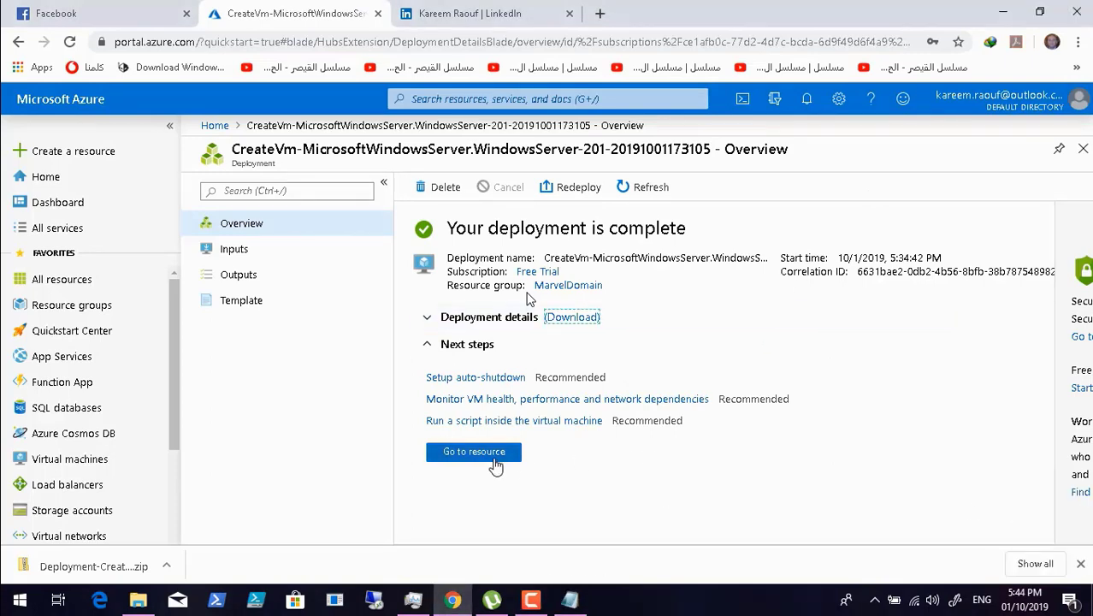
- Go to the newly deployed DCMARVEL01 resource from the deployment page
left_click(490, 458)
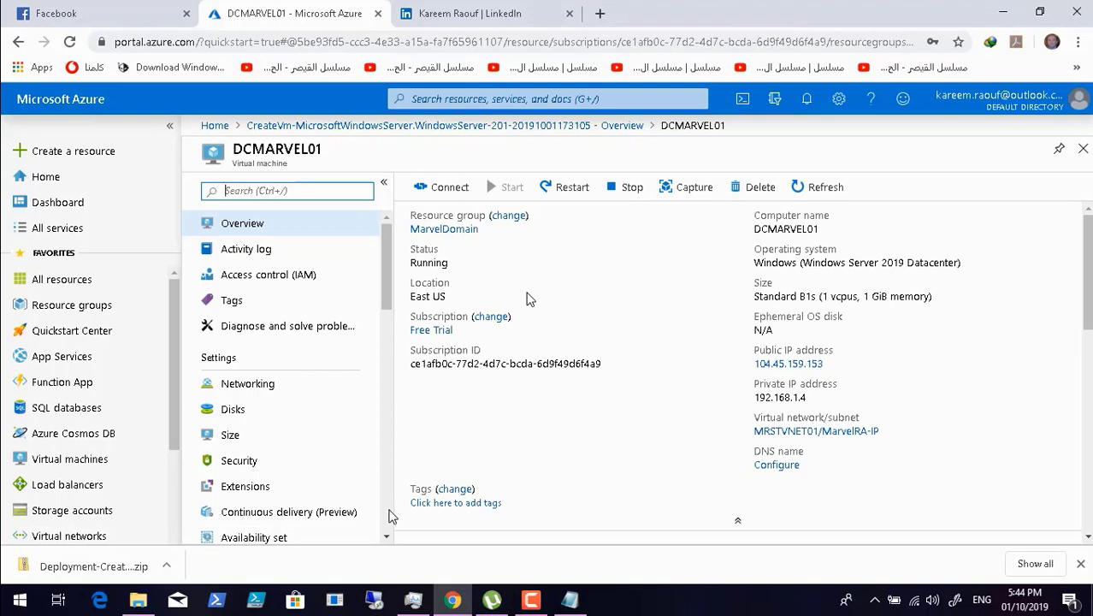
left_click(387, 537)
left_click_drag(387, 537, 386, 538)
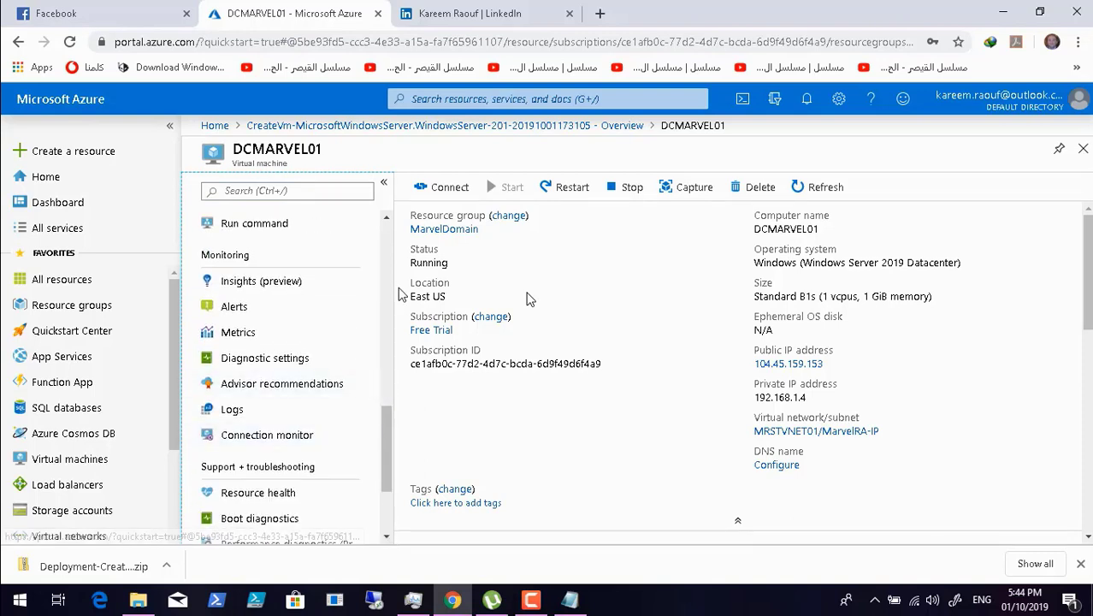
left_click_drag(389, 242, 389, 242)
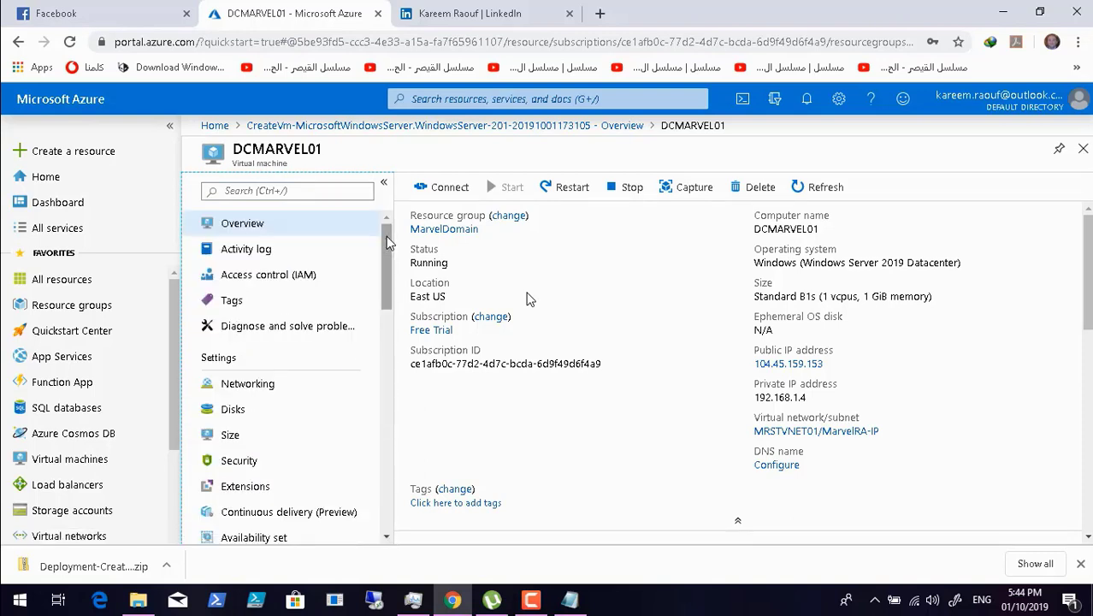
- Open DCMARVEL01's overview from the Virtual machines list to view public IP 104.45.159.153
left_click(63, 460)
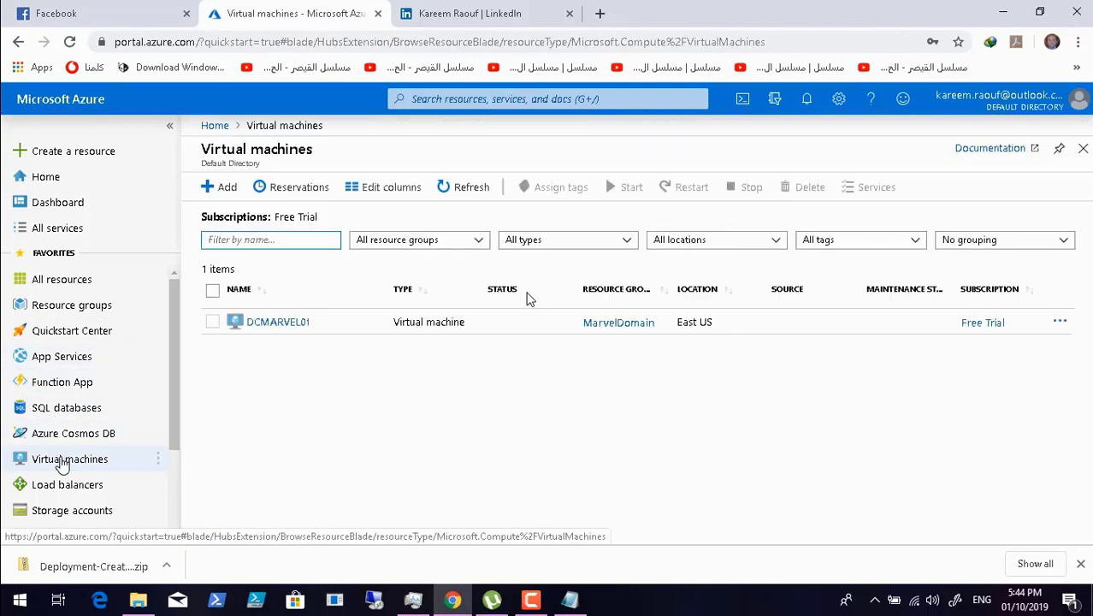
left_click(294, 327)
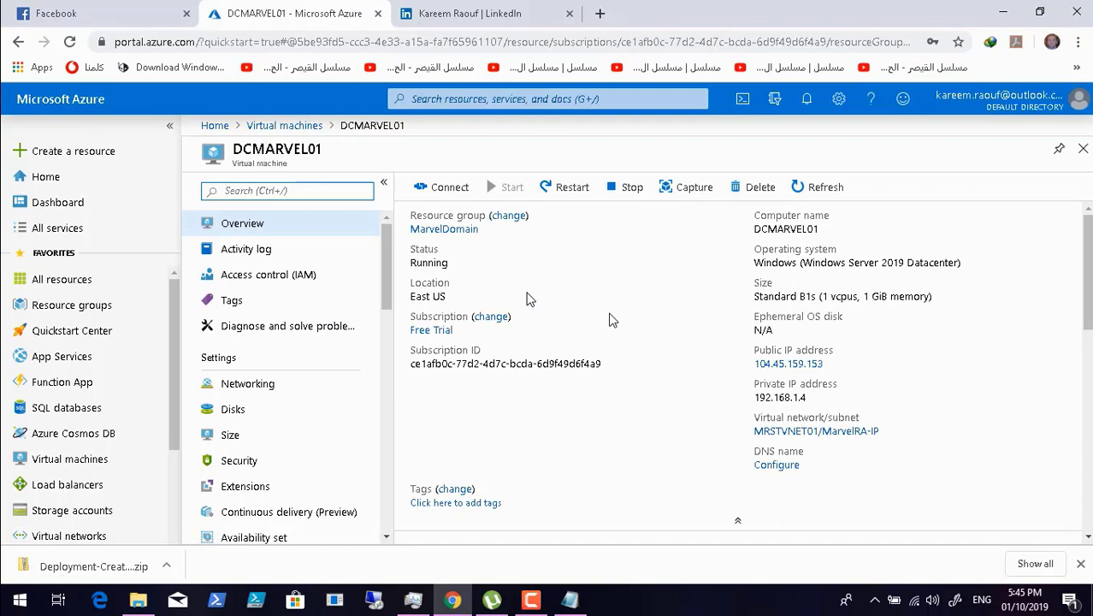
mouse_move(215, 599)
mouse_move(206, 556)
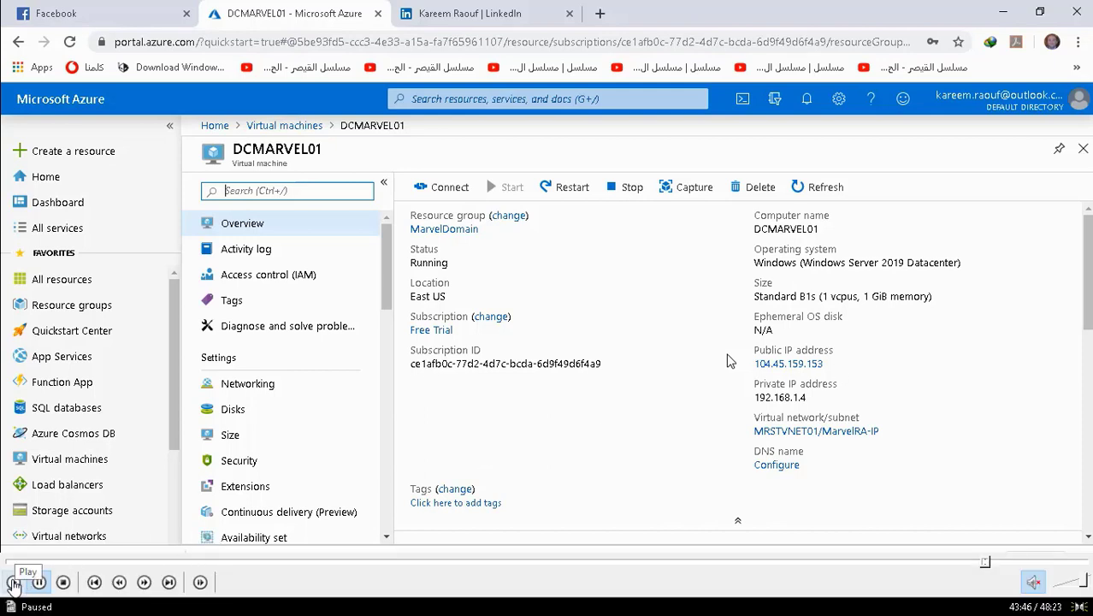
- Start a Remote Desktop connection to the VM's public IP 104.45.159.153
left_click(11, 582)
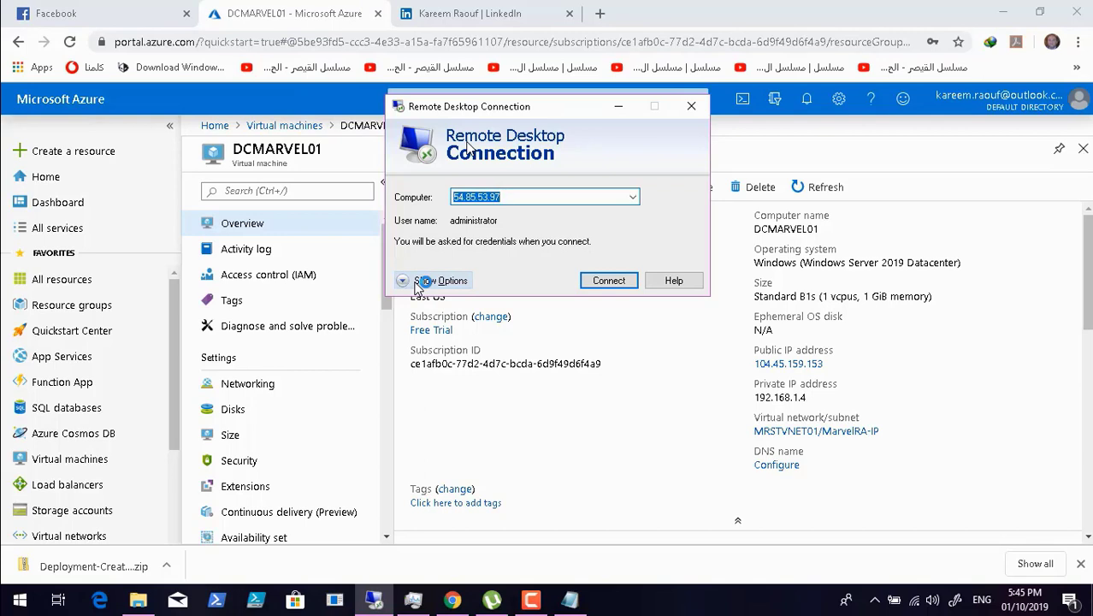
key("BackSpace")
key("ctrl+v")
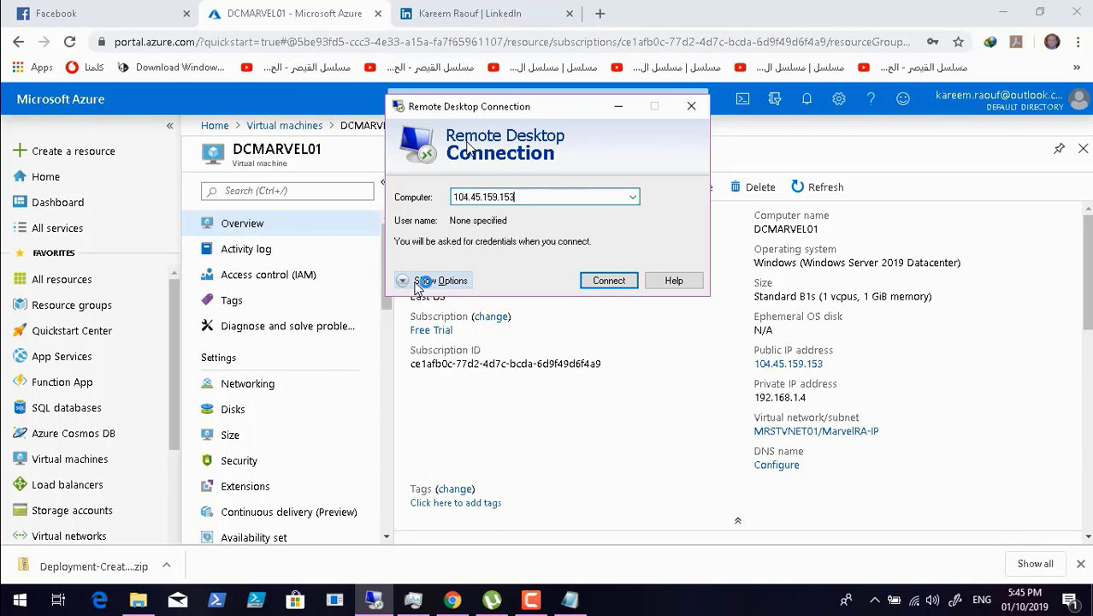
left_click(604, 281)
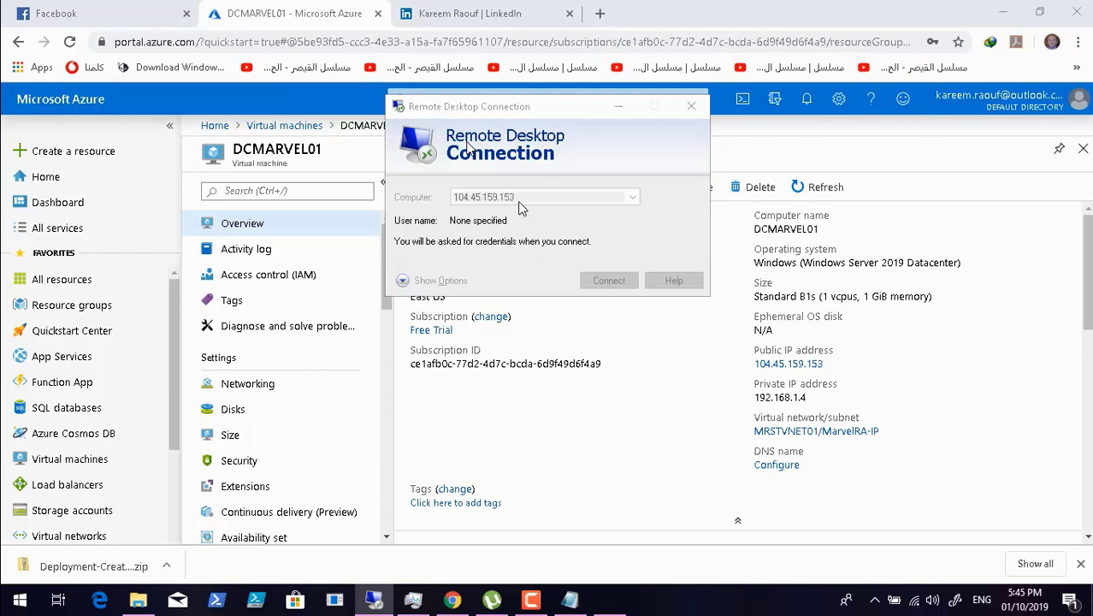
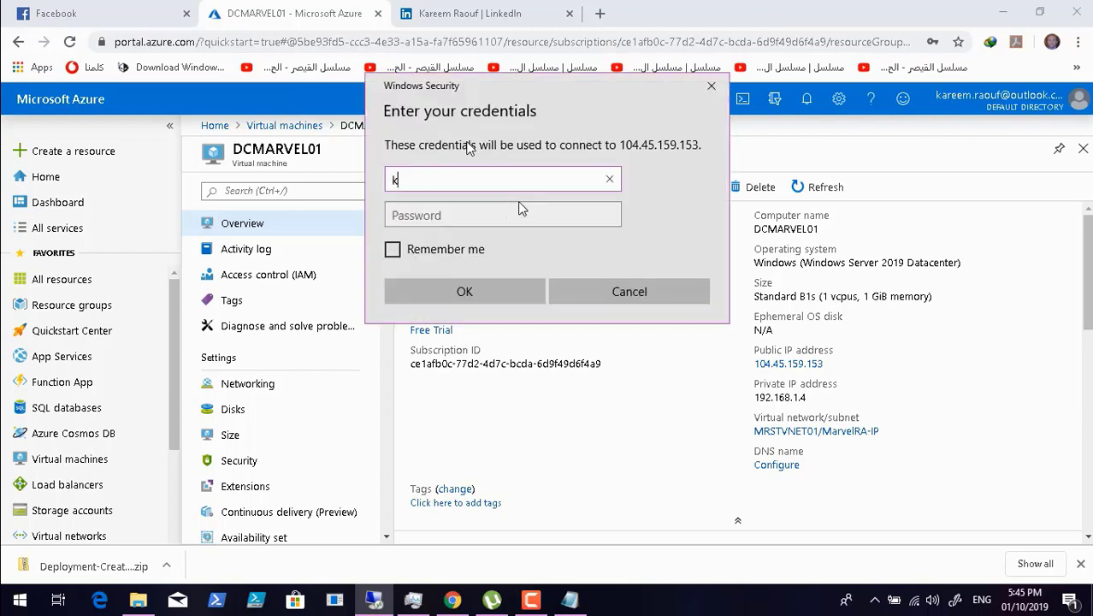
- Enter the account user name and password, re-entering the password after the failed attempt
key("Tab")
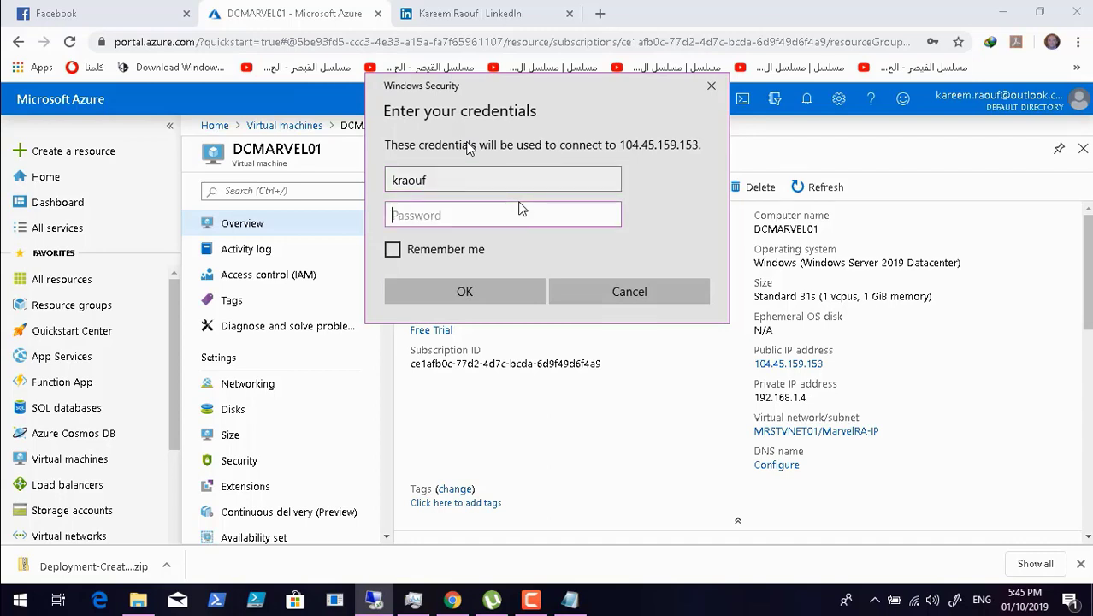
key("ctrl+v")
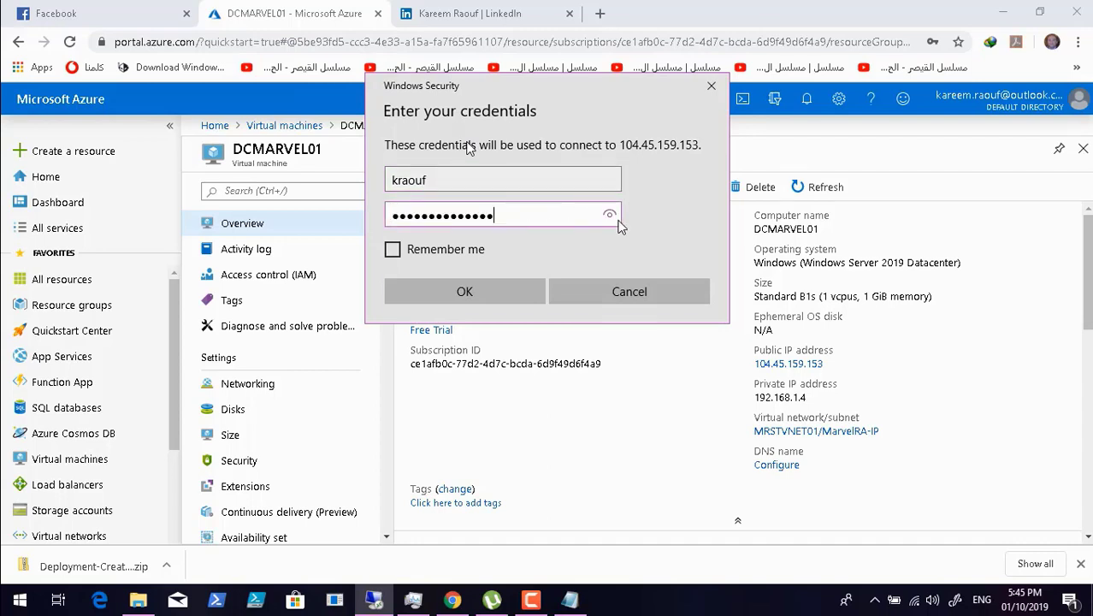
left_click(462, 292)
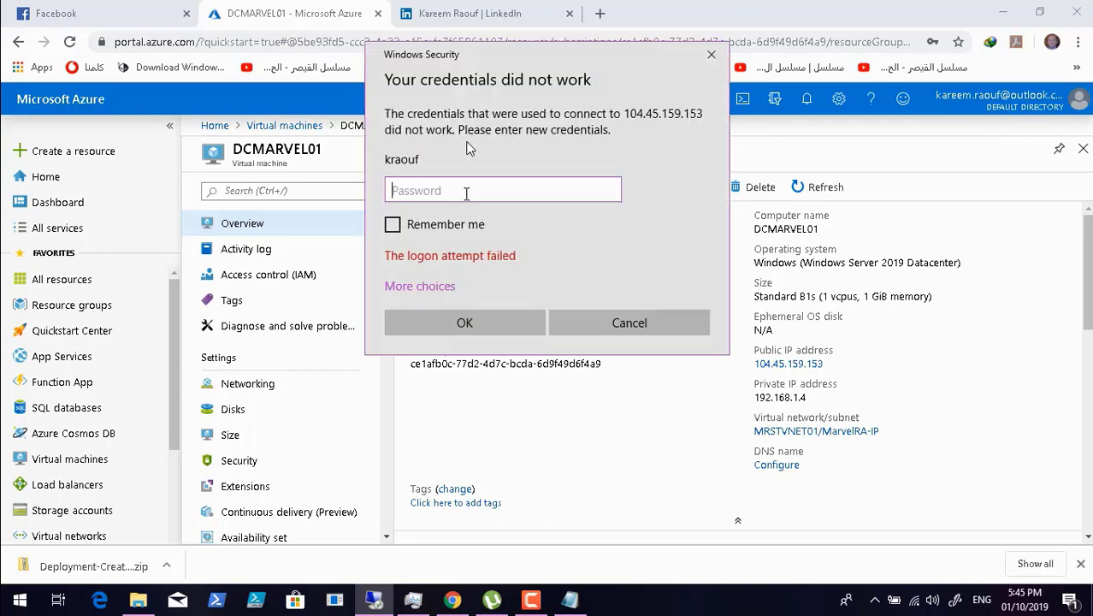
type("•••••••••••")
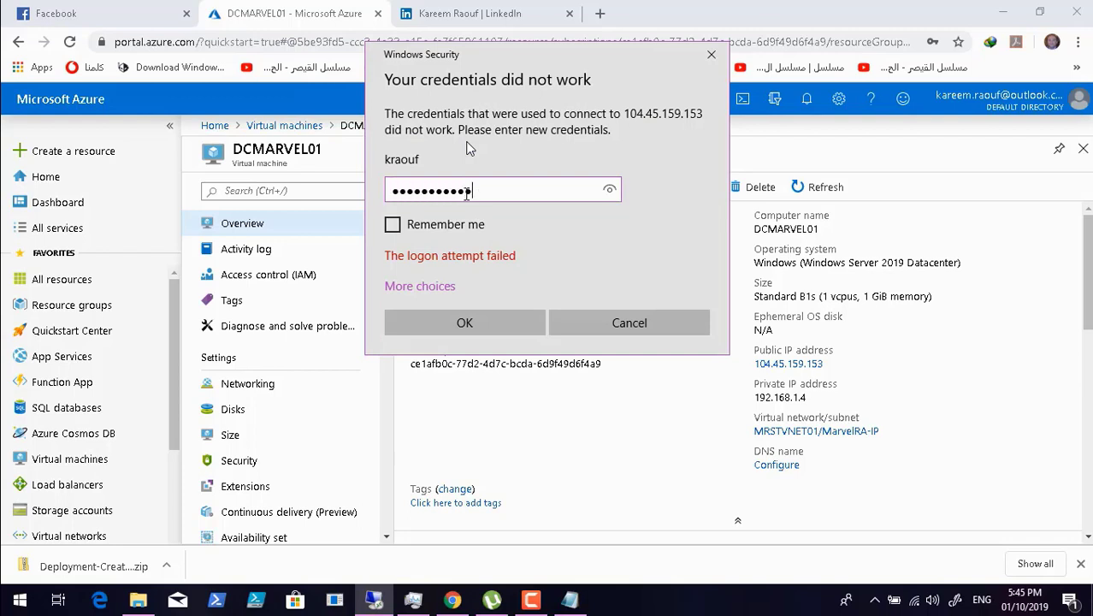
type("•")
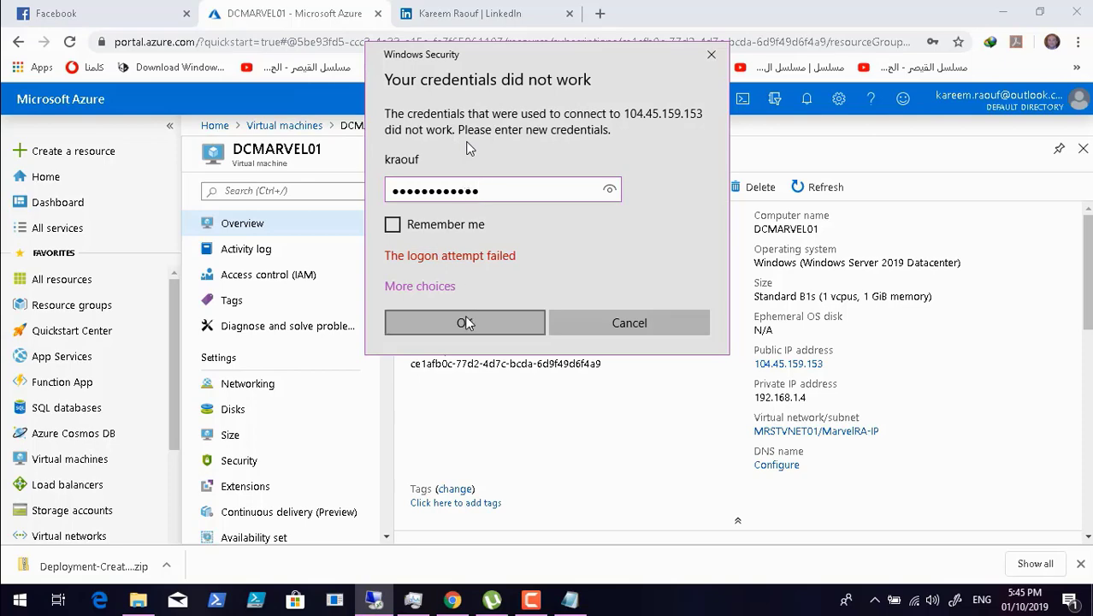
left_click(465, 323)
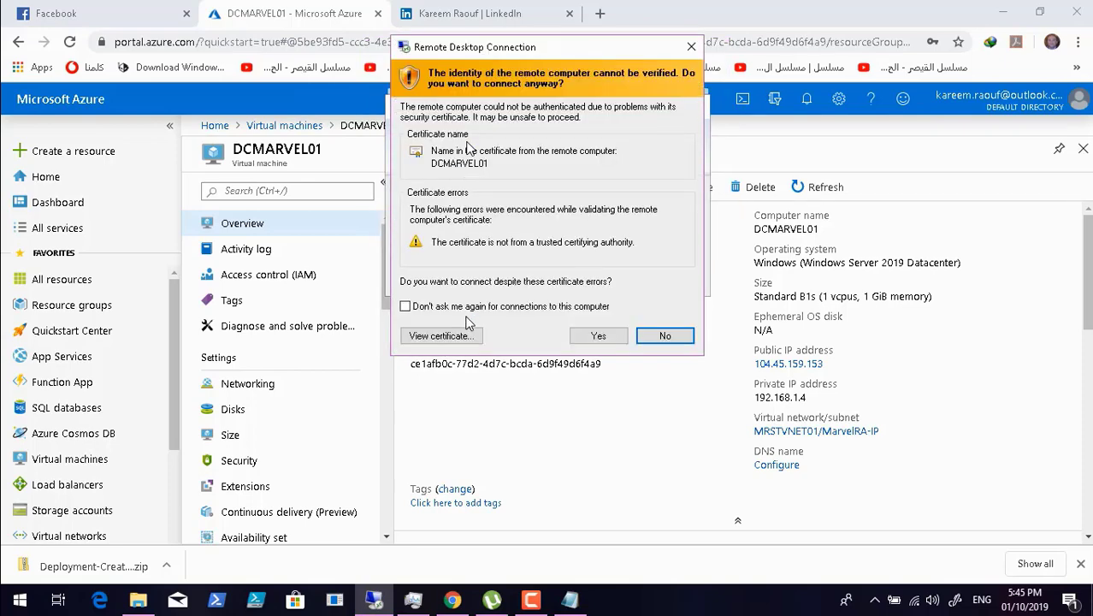
- Accept the untrusted certificate to connect to 104.45.159.153, then view the remote Start menu's power options
left_click(596, 337)
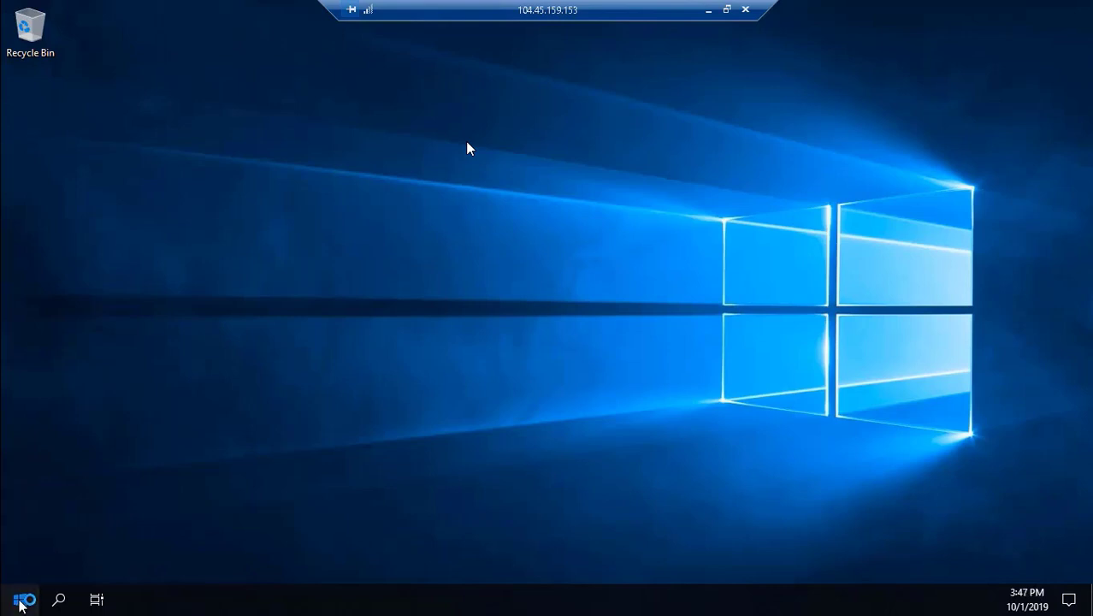
left_click(20, 602)
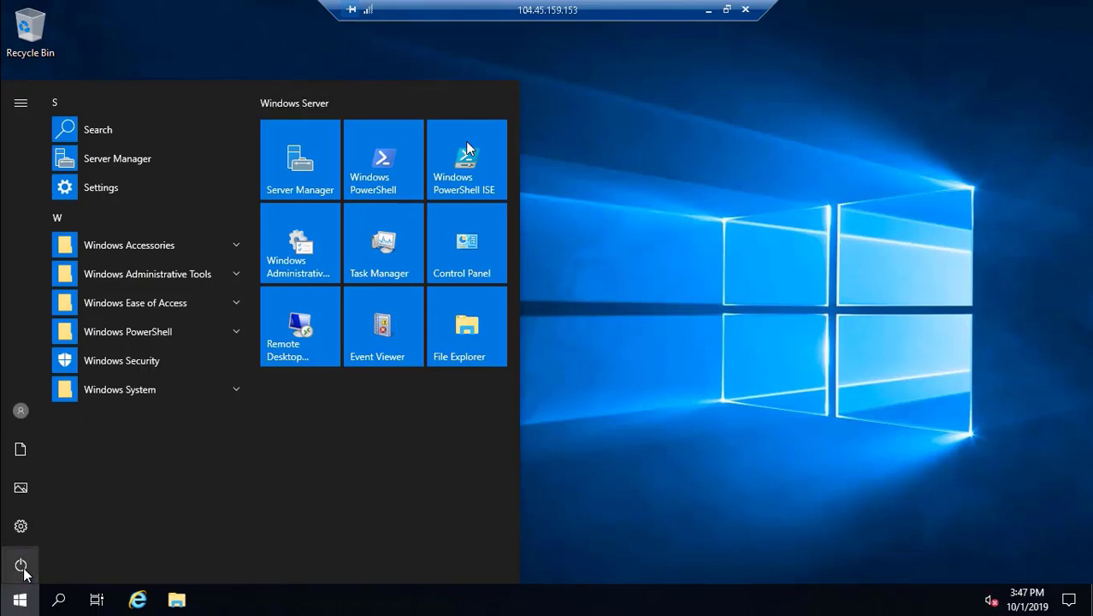
left_click(21, 566)
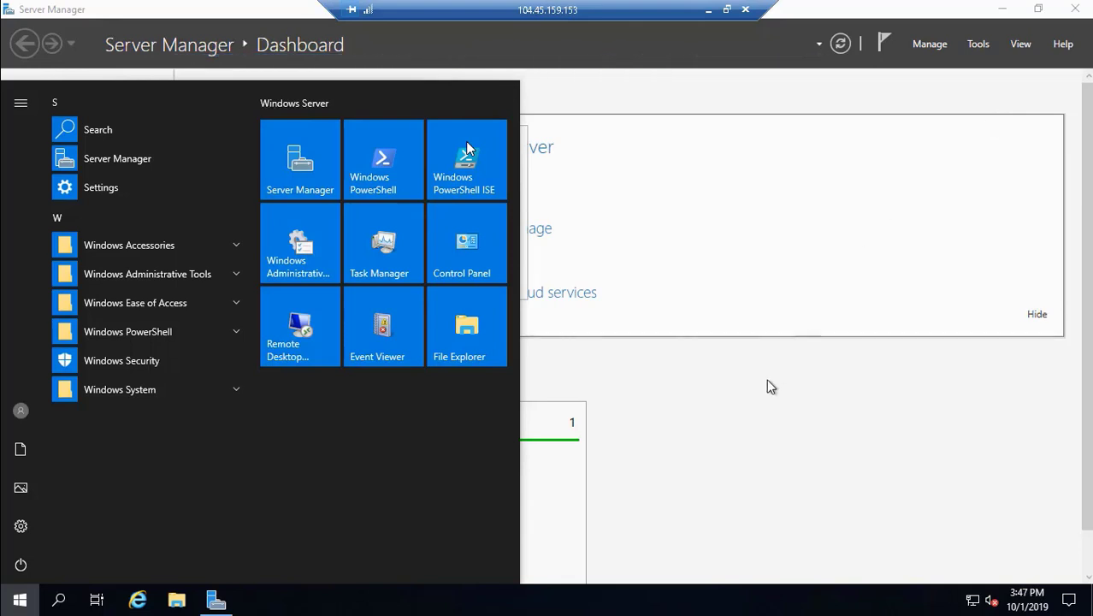
- Dismiss the Start menu and Windows Admin Center prompt, view DCMARVEL01's Local Server properties, then close Server Manager
left_click(773, 408)
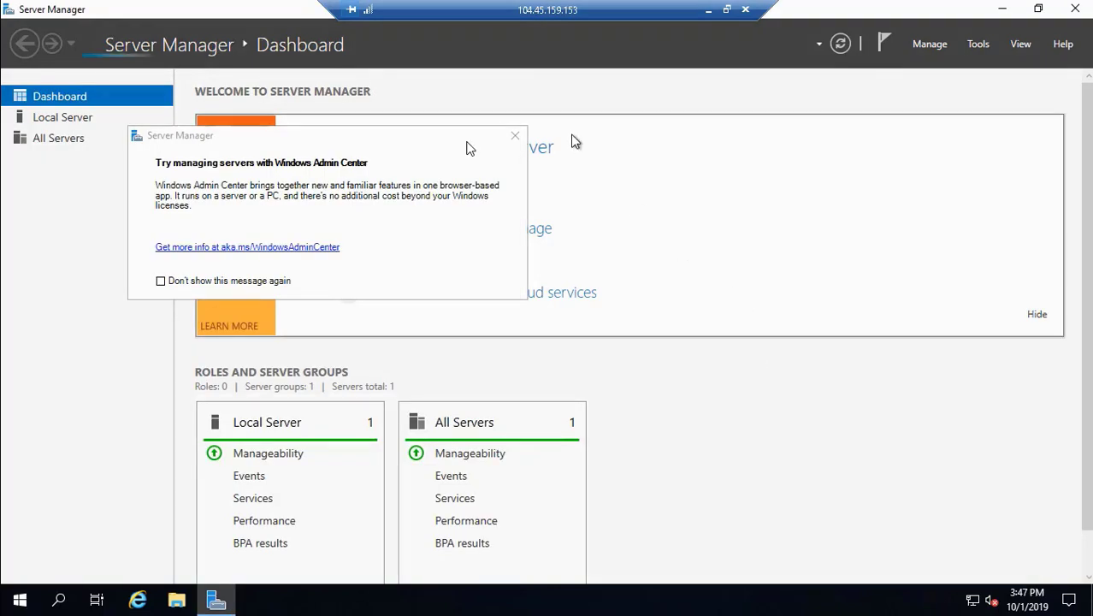
left_click(515, 135)
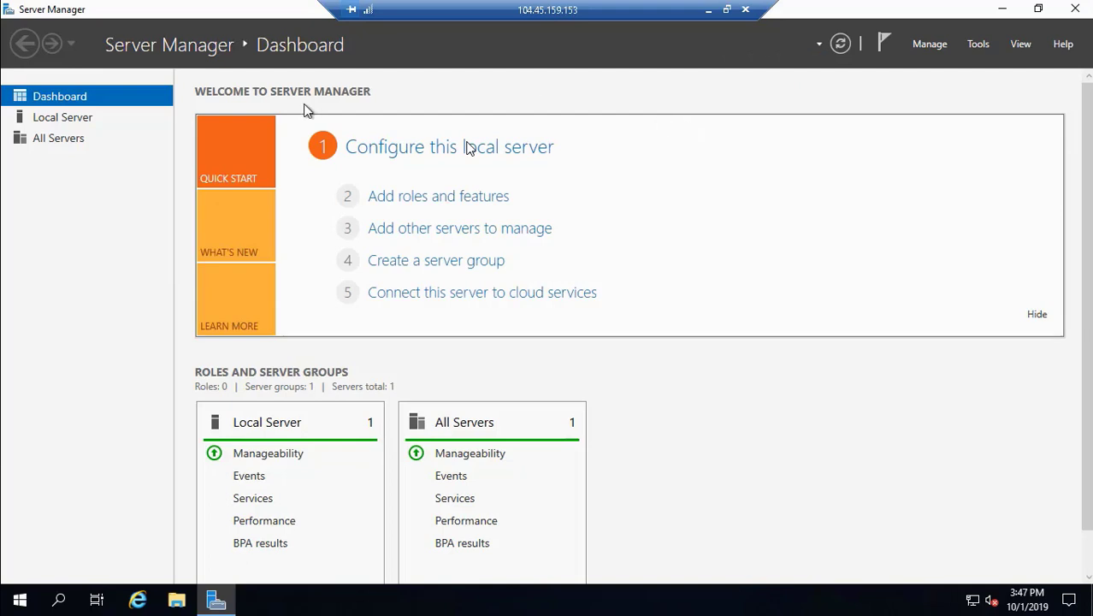
left_click(85, 126)
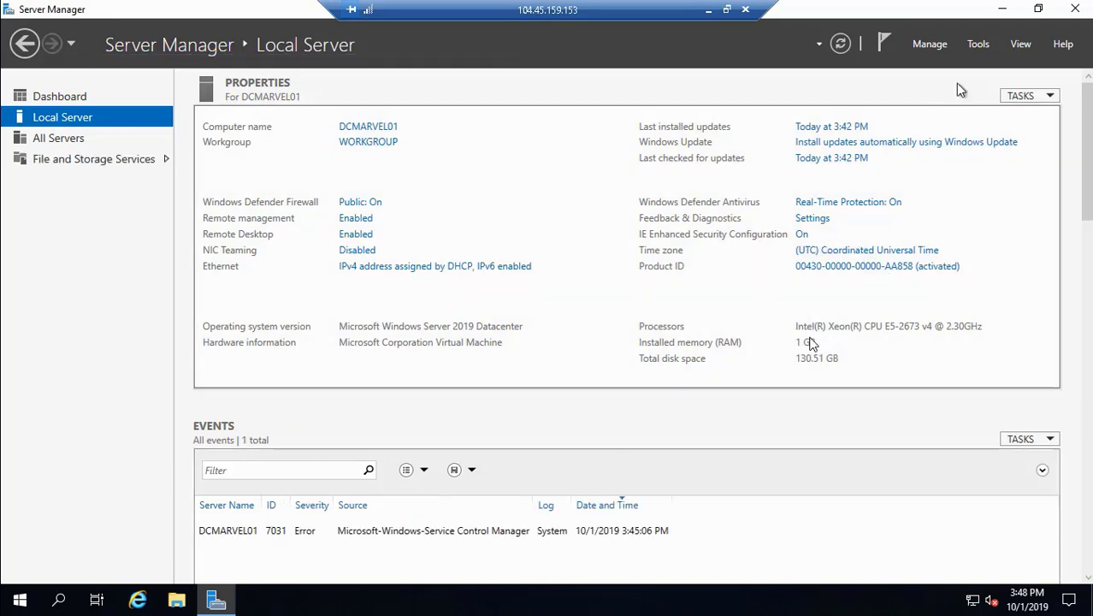
left_click(1076, 6)
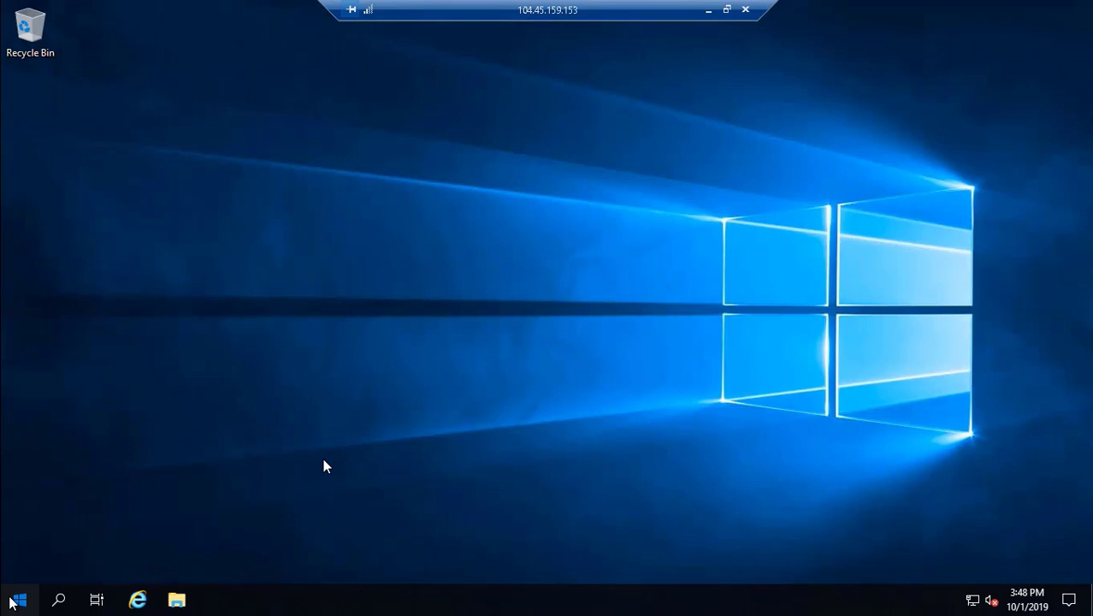
- Open File Explorer with Win+E and browse This PC's folders and drives on DCMARVEL01
left_click(14, 601)
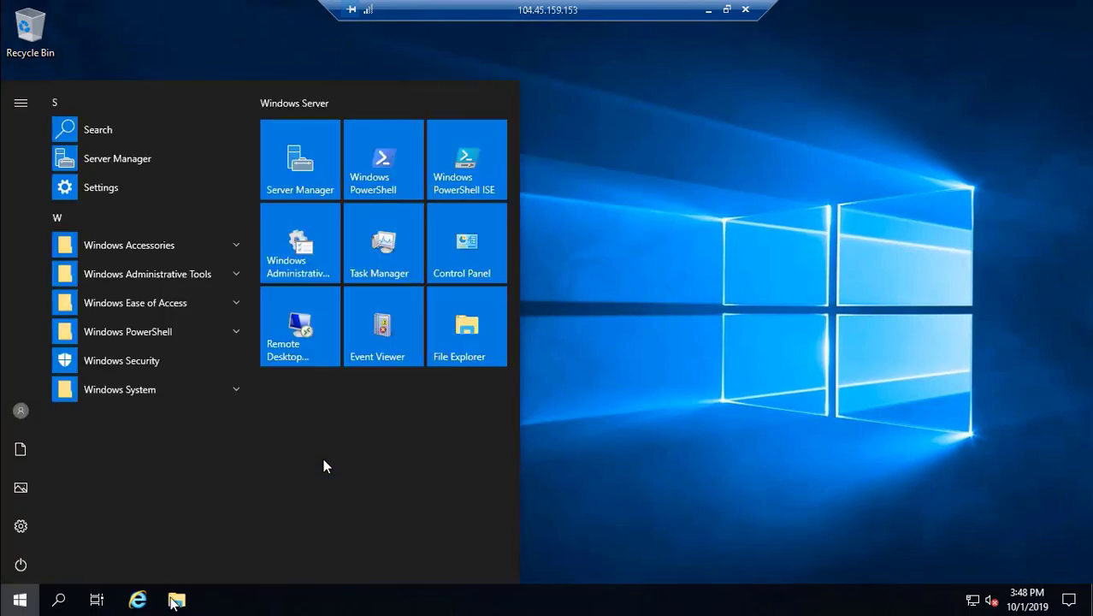
left_click(442, 412)
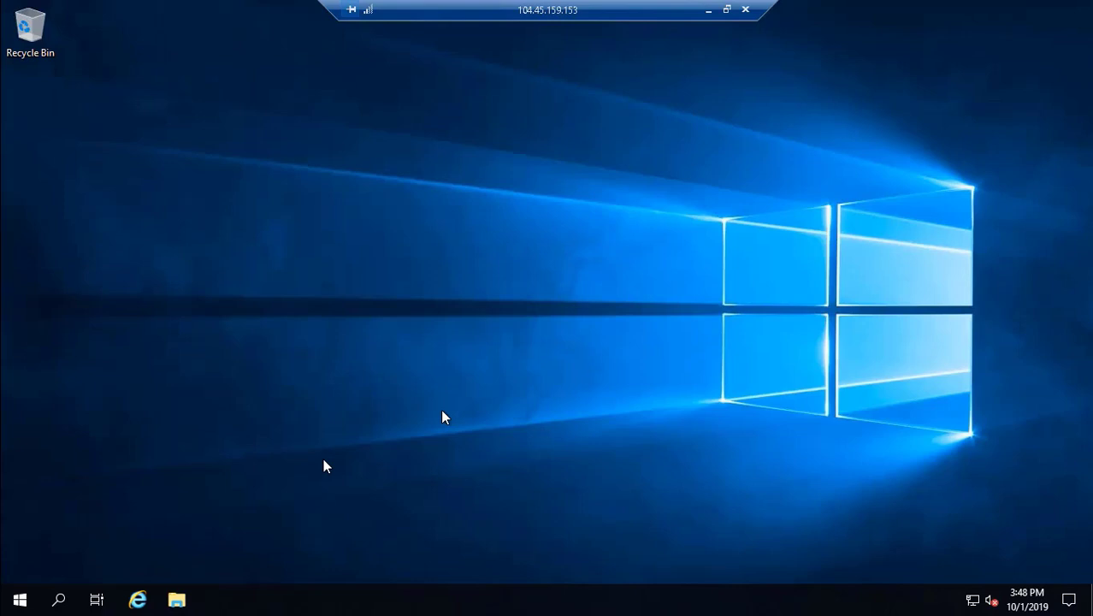
key("super+e")
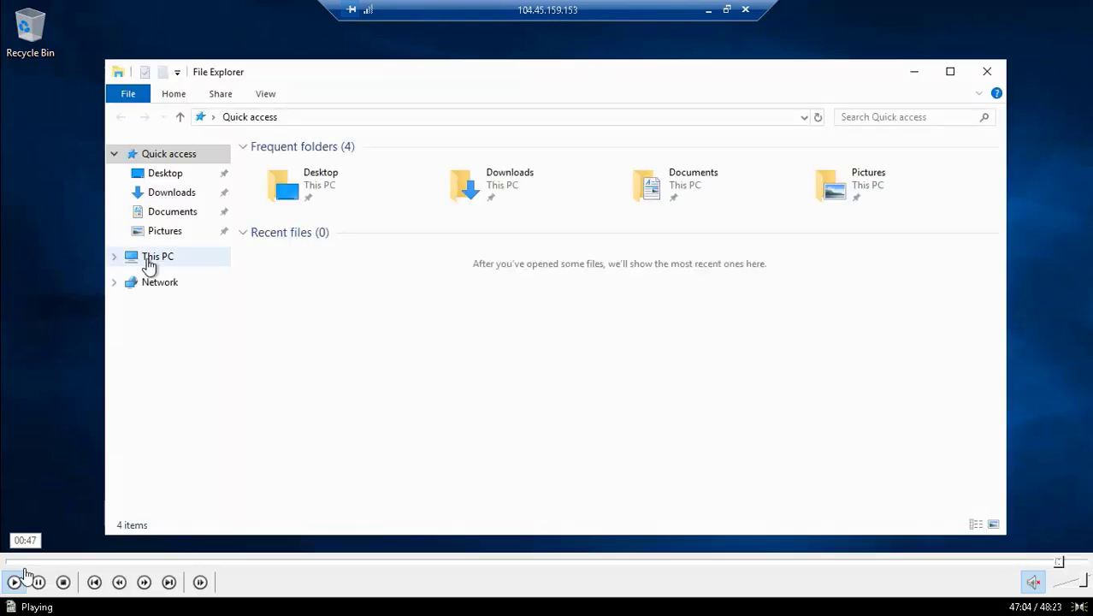
left_click(147, 260)
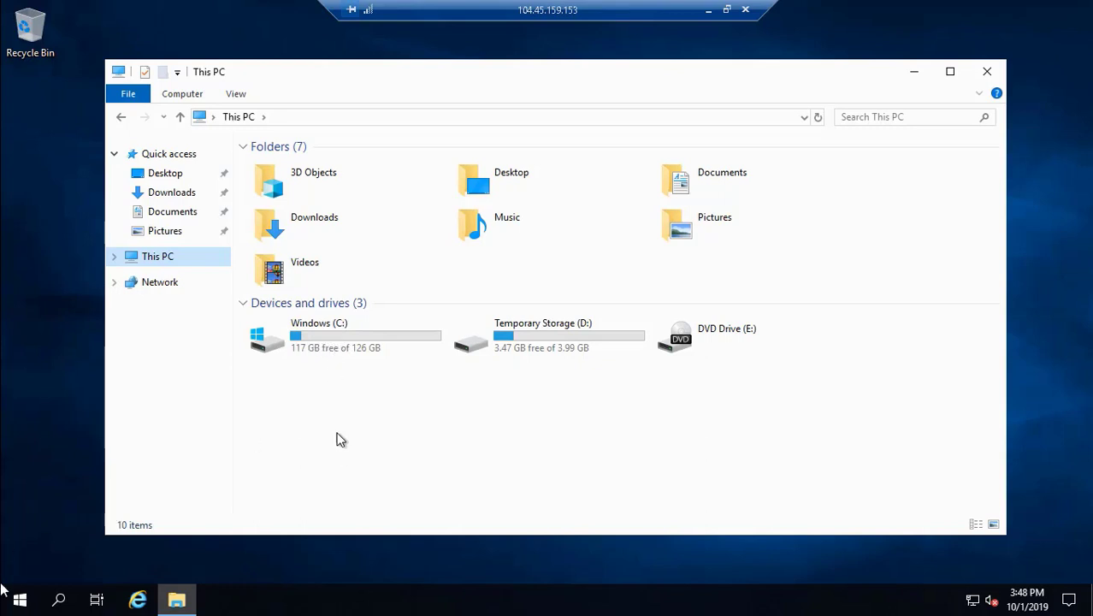
mouse_move(19, 599)
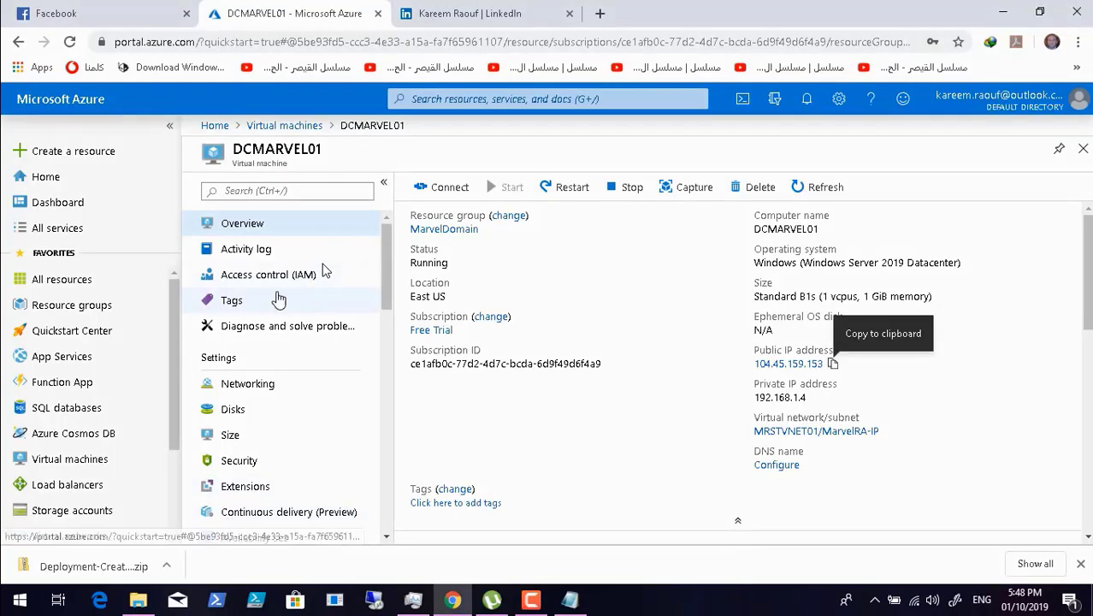
left_click(242, 251)
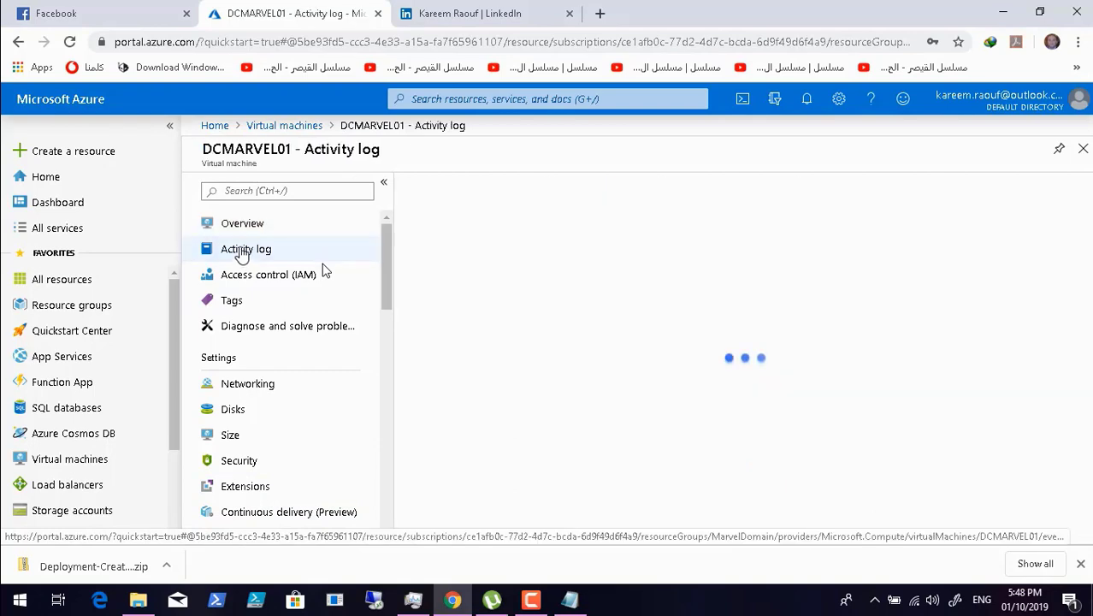
left_click(248, 228)
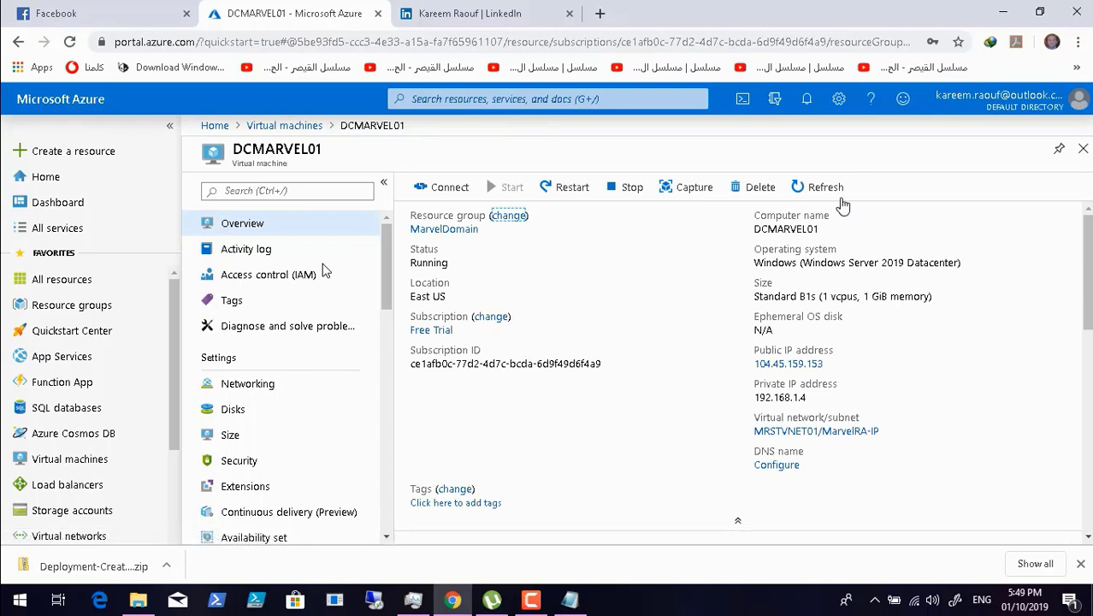
left_click(826, 191)
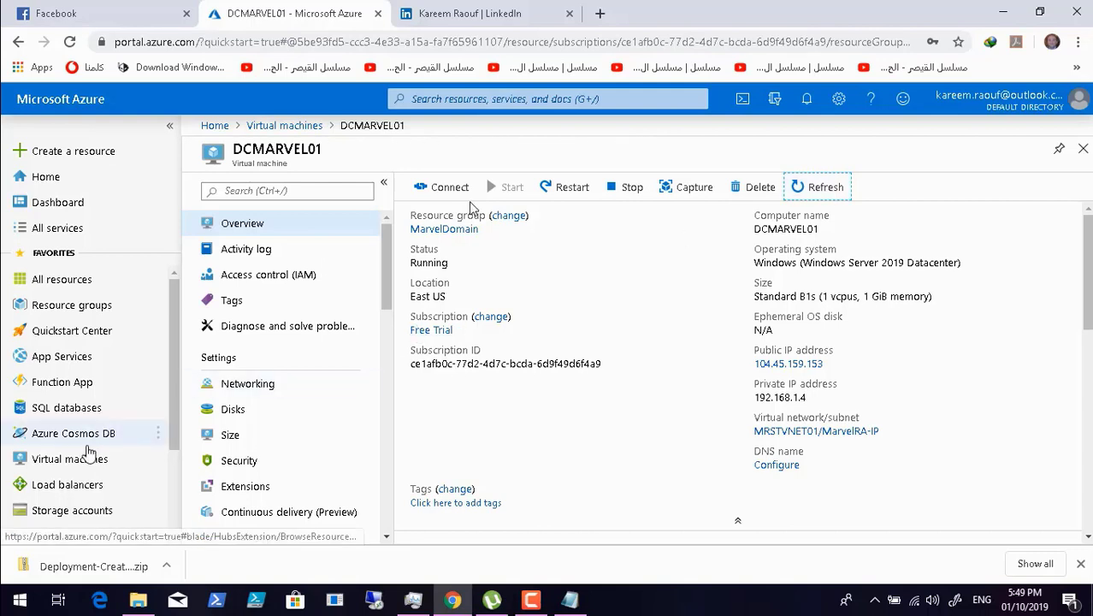
- Select DCMARVEL01 in the Virtual machines list and confirm stopping it
left_click(83, 467)
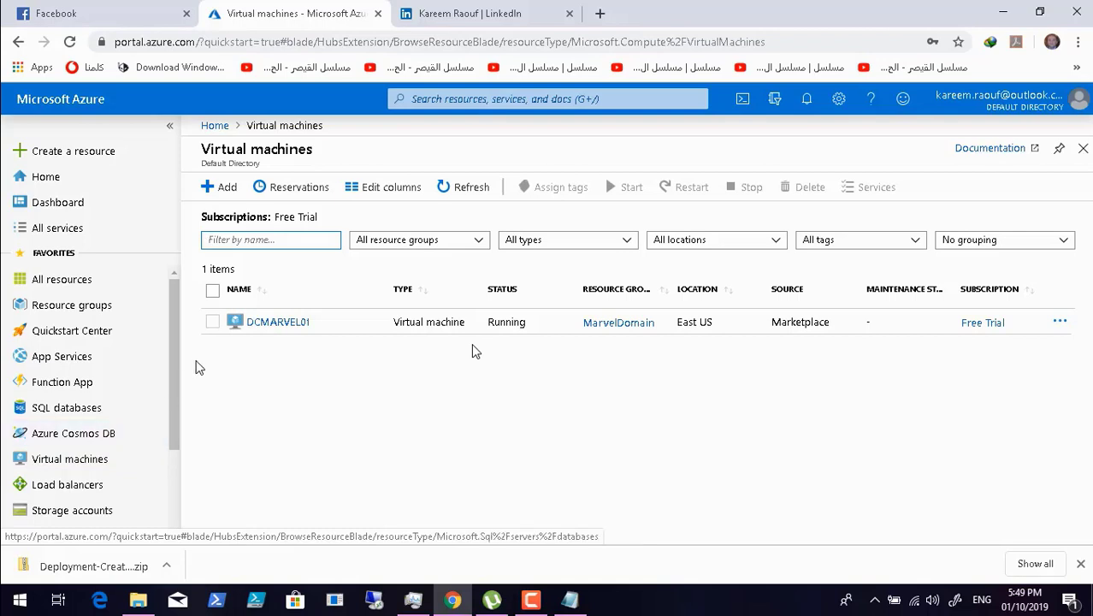
left_click(213, 292)
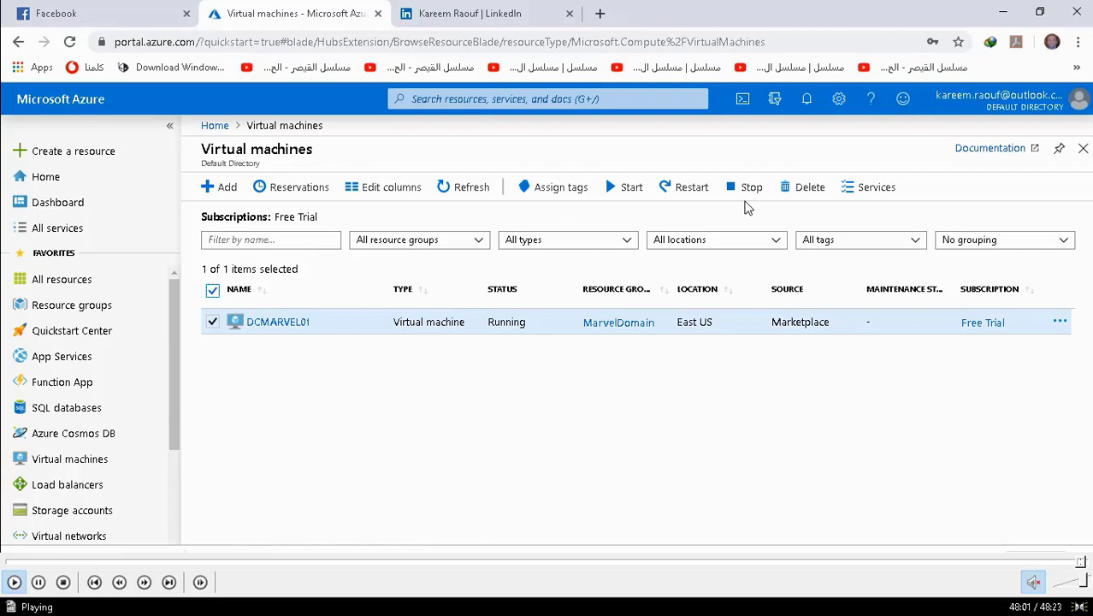
left_click(749, 194)
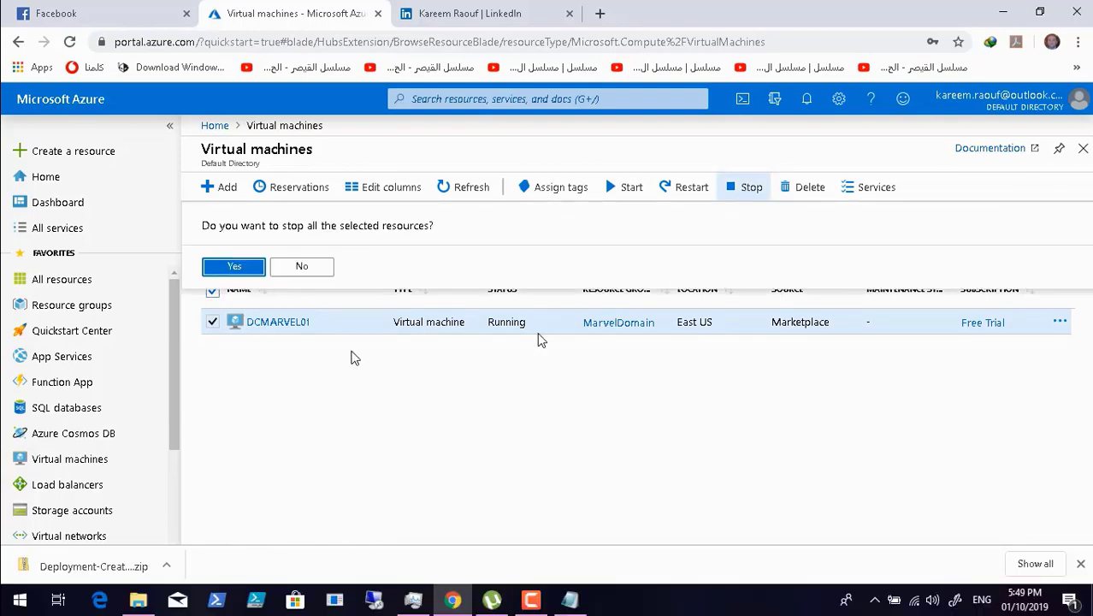
left_click(248, 268)
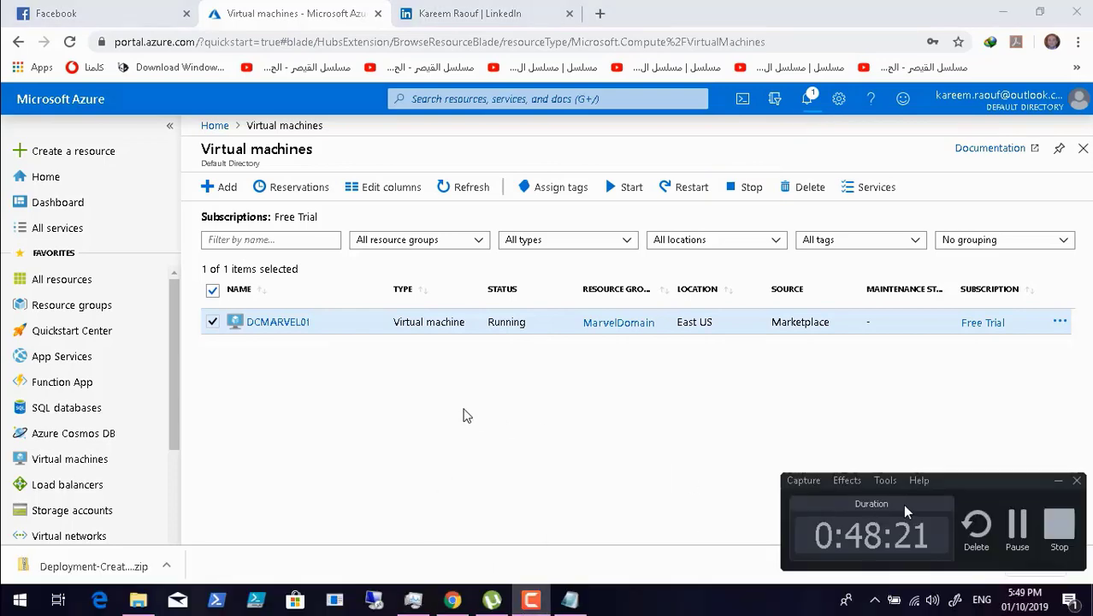
- Exit full-screen Video1.mp4, close Windows Media Player, then close the Azure Resources.jpg viewer
double_click(390, 403)
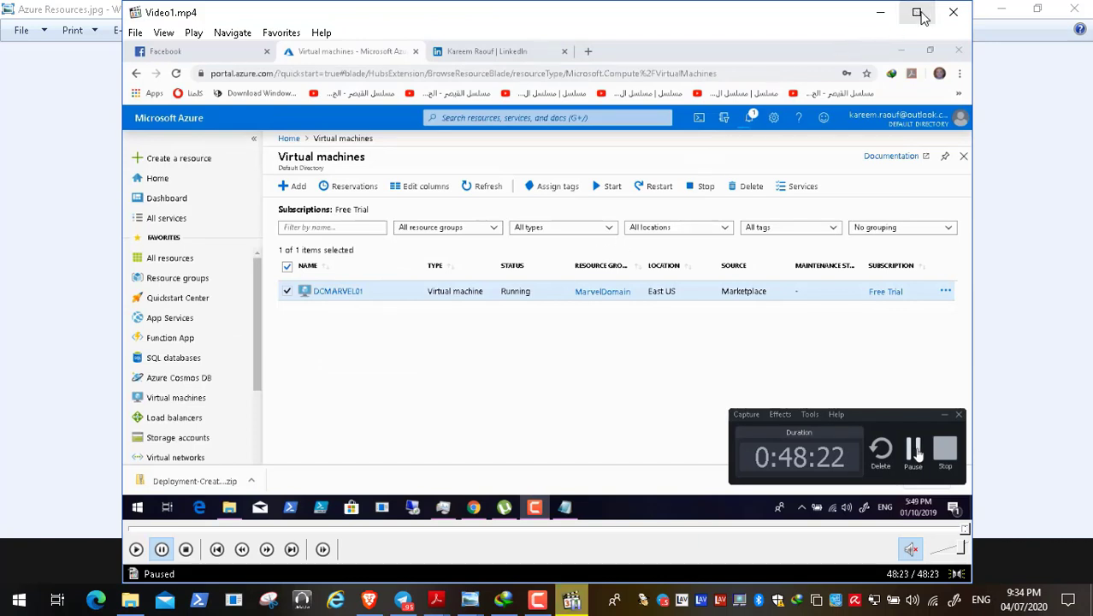
left_click(961, 14)
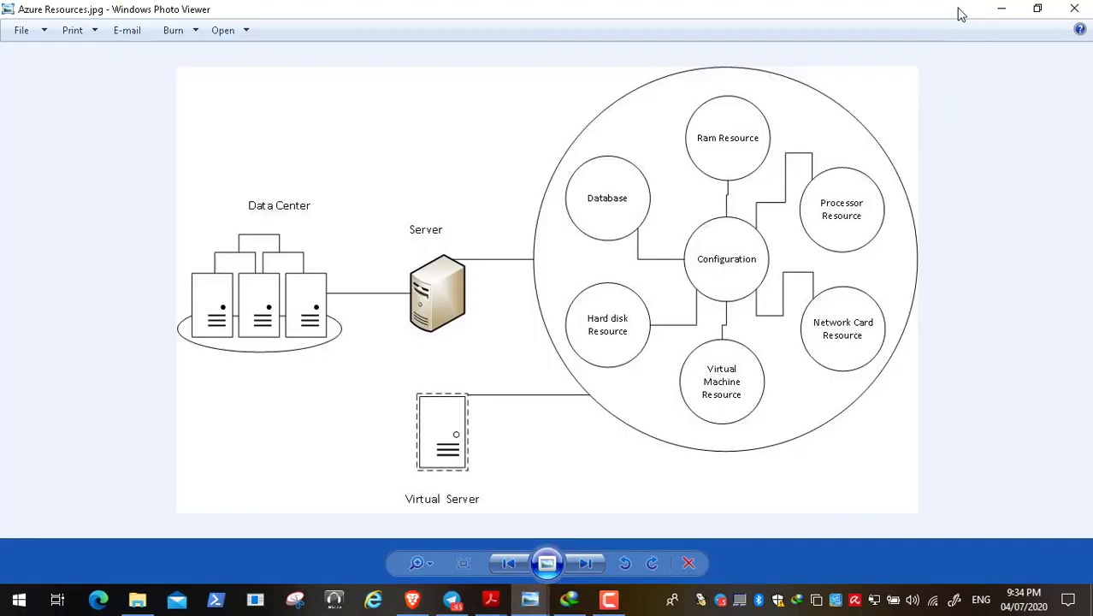
left_click(1075, 12)
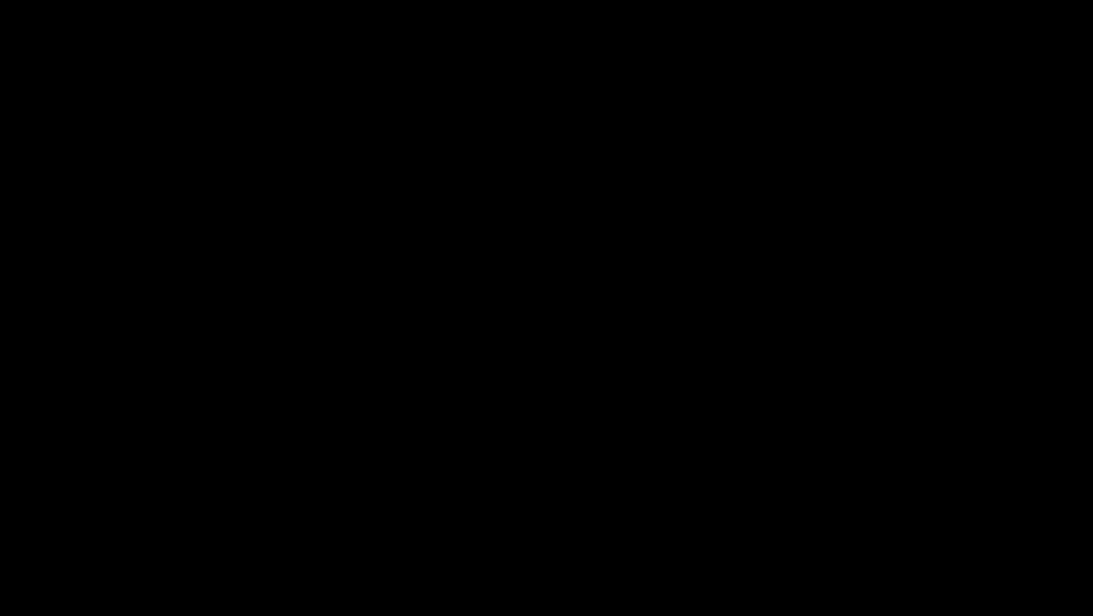